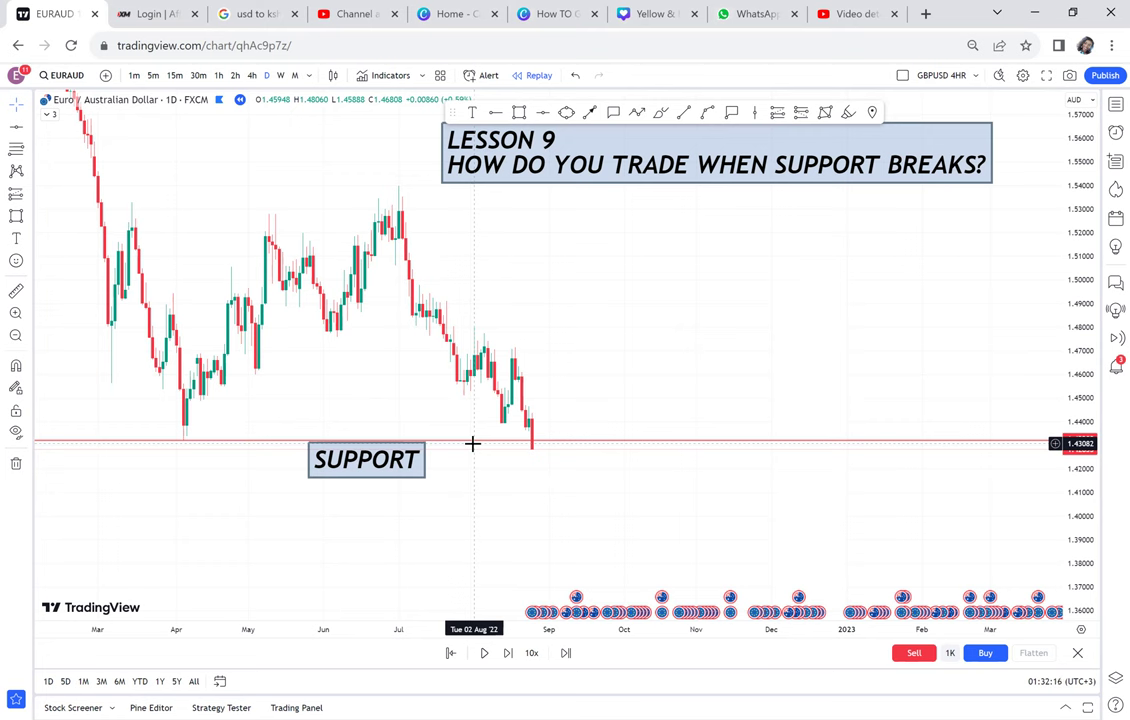
Nudge the SUPPORT label left to sit under the red support line near 1.432
mouse_move(704, 310)
left_mouse_down()
mouse_move(771, 278)
mouse_move(734, 300)
left_mouse_up()
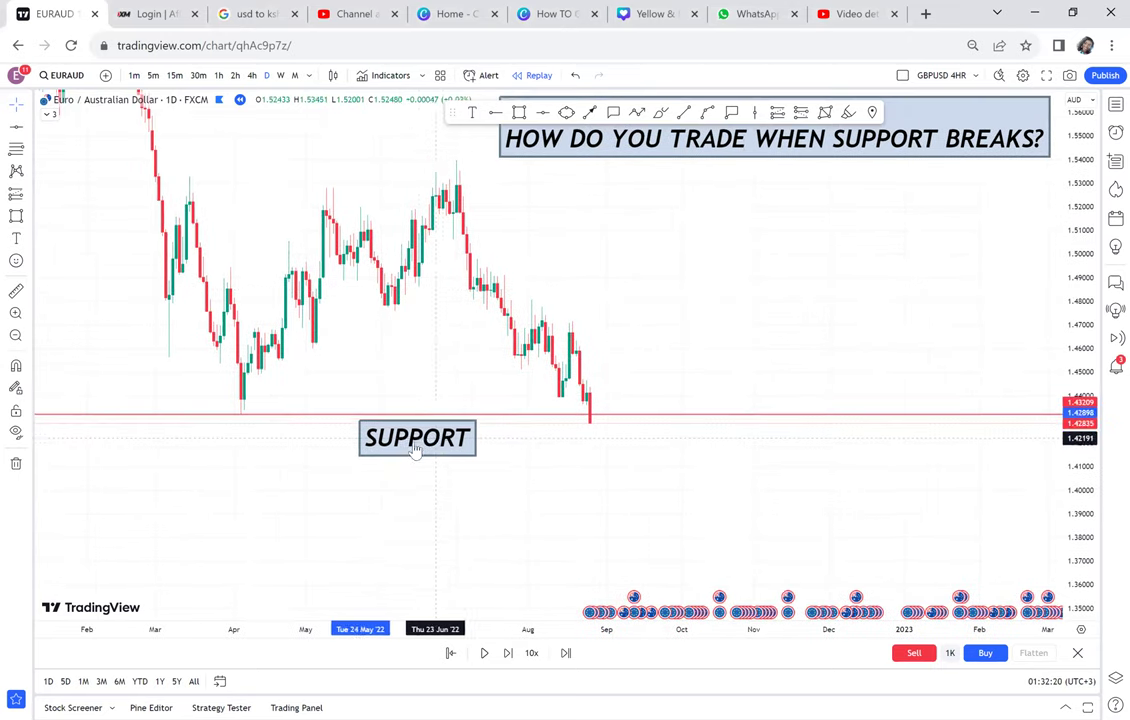
left_click(421, 443)
left_click_drag(676, 298, 656, 311)
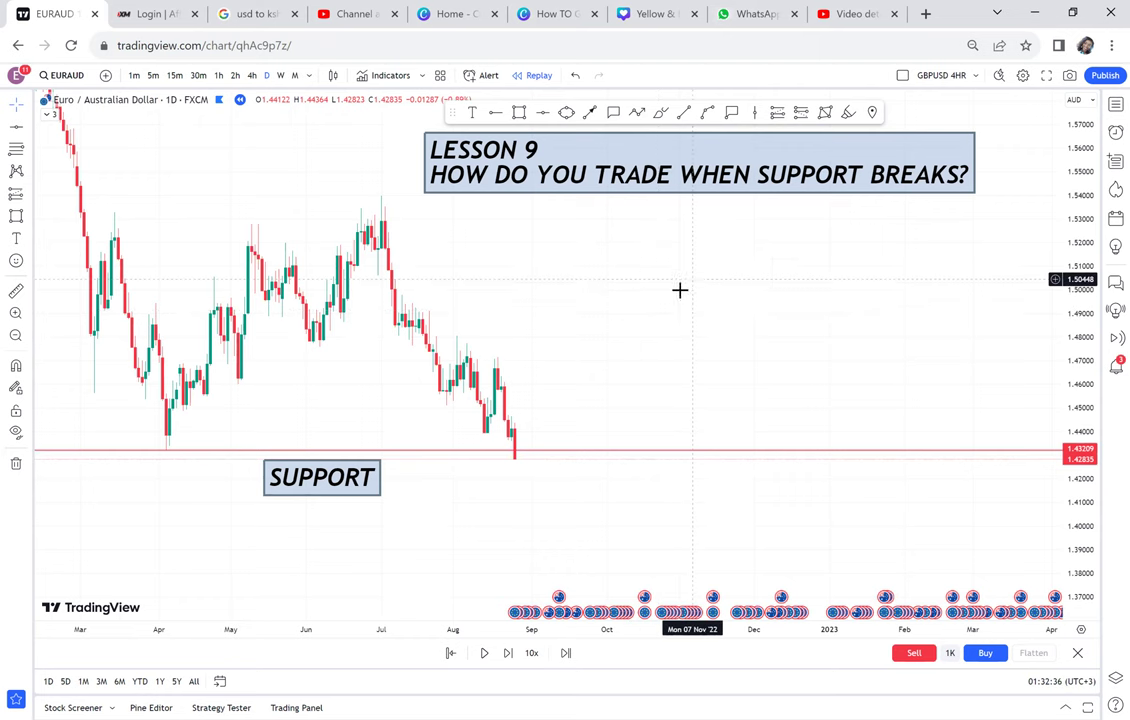
Pan up to blank space above the candles and add a horizontal ray at 1.80202
left_click_drag(678, 290, 678, 338)
left_click_drag(760, 397, 620, 219)
left_click_drag(570, 461, 553, 176)
left_click_drag(535, 474, 494, 126)
left_click(494, 118)
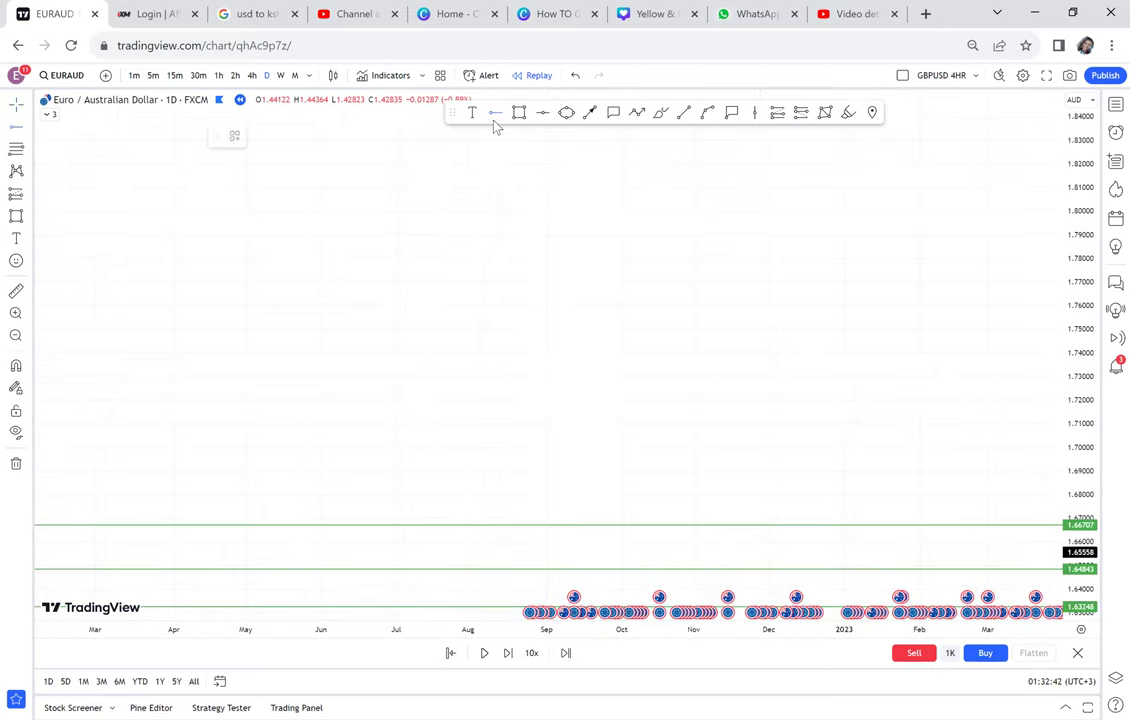
left_click(358, 206)
left_click_drag(547, 291, 463, 343)
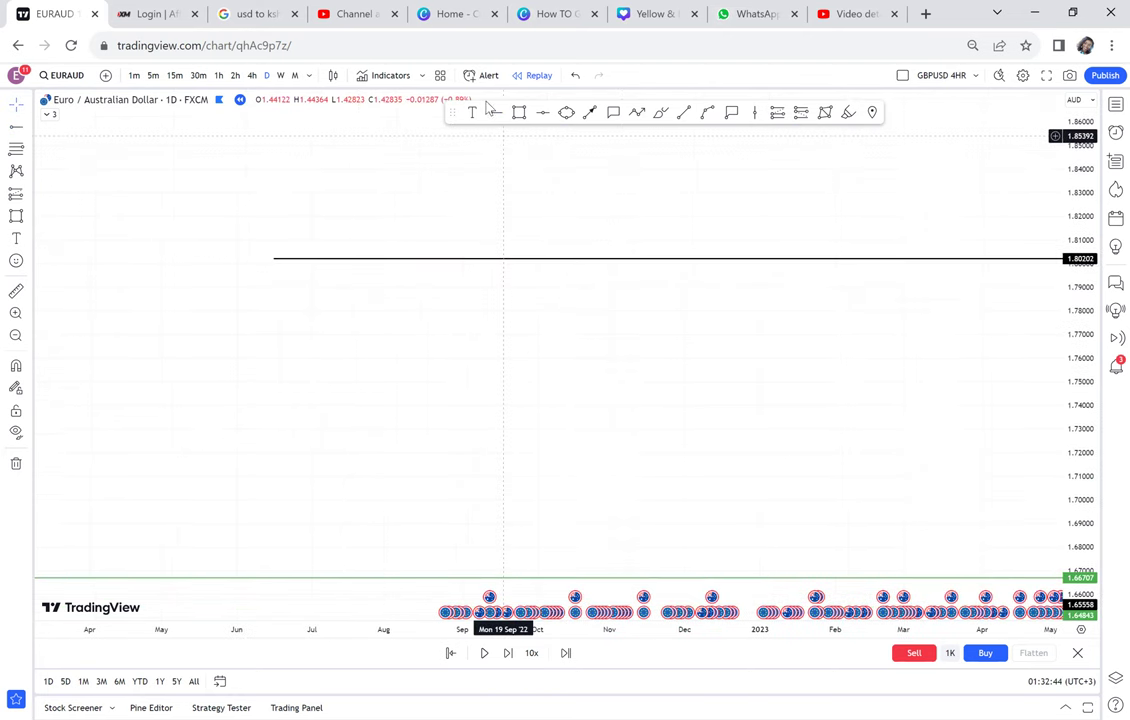
Draw a rising zigzag path that breaks above 1.80202 and then pulls back
left_click(638, 113)
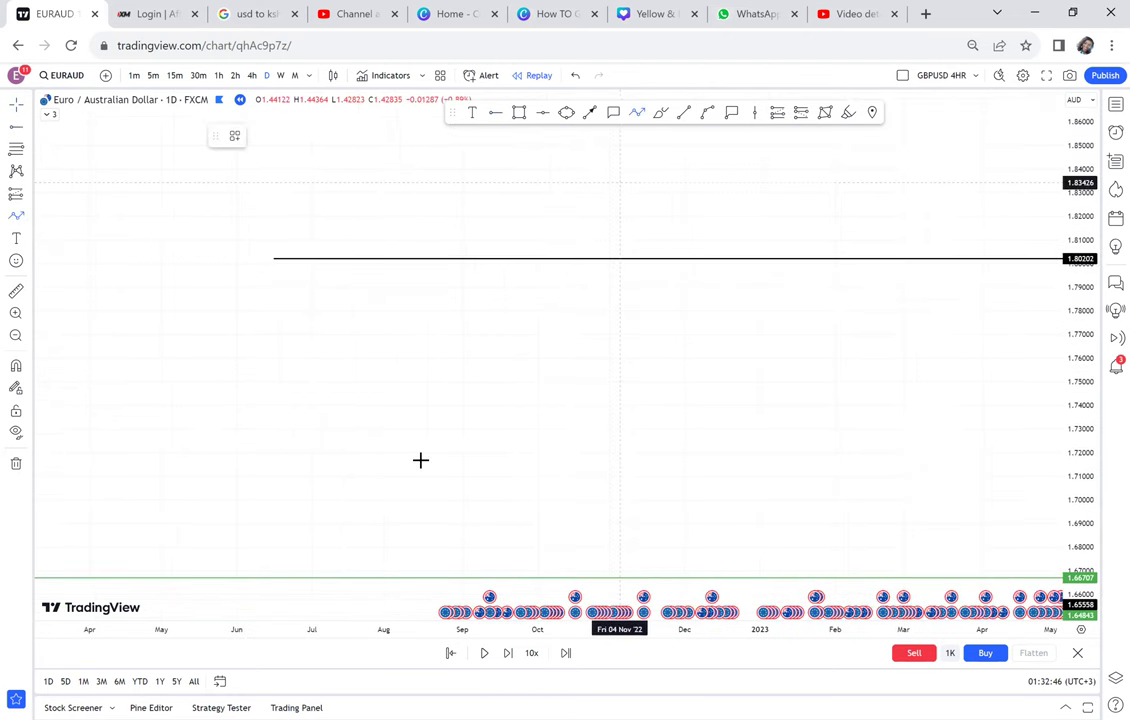
left_click(398, 498)
left_click(431, 402)
left_click(466, 441)
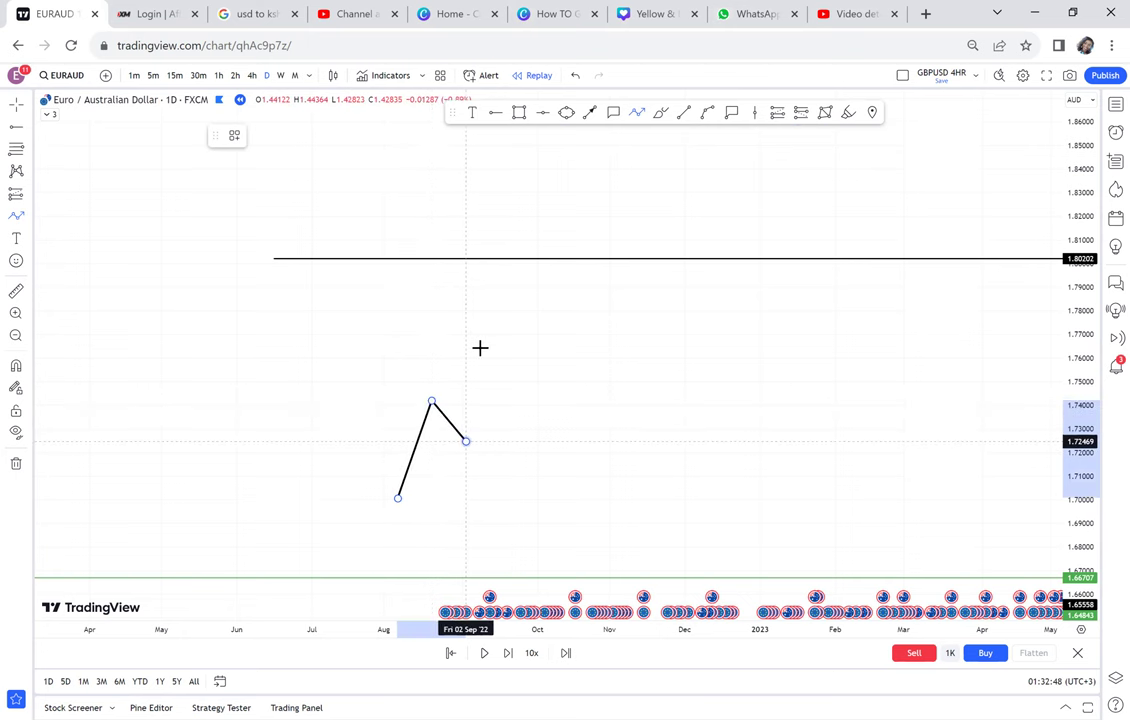
double_click(483, 343)
left_click(521, 376)
left_click(535, 305)
double_click(562, 318)
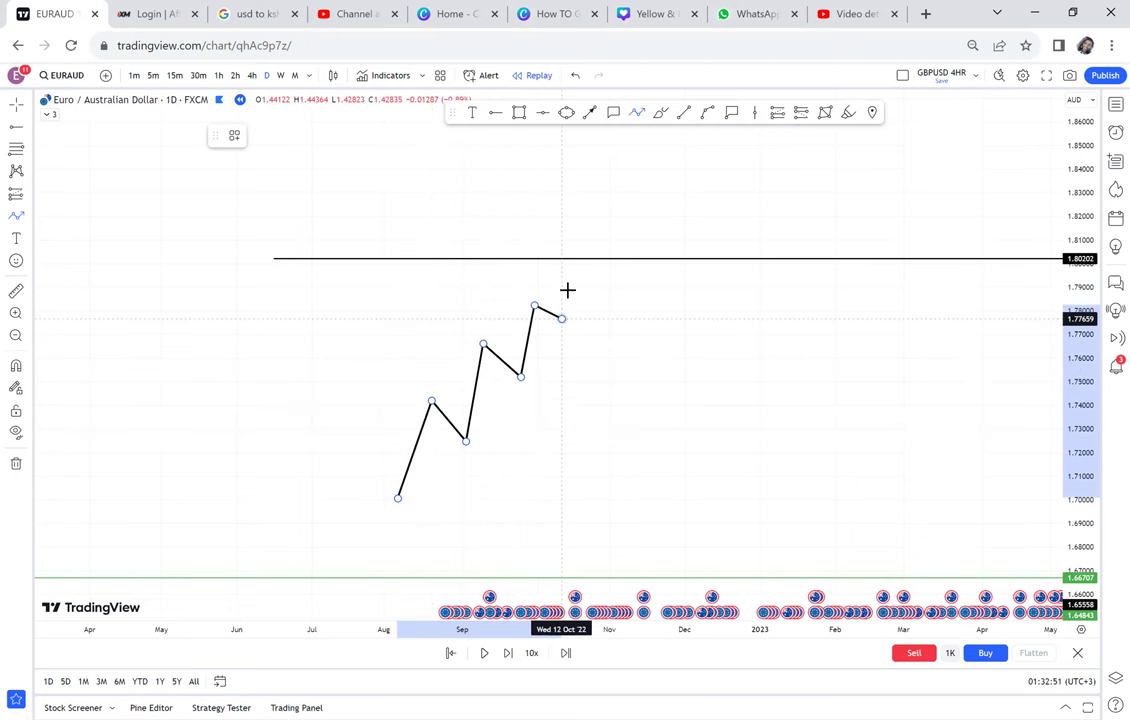
left_click(581, 213)
left_click(594, 239)
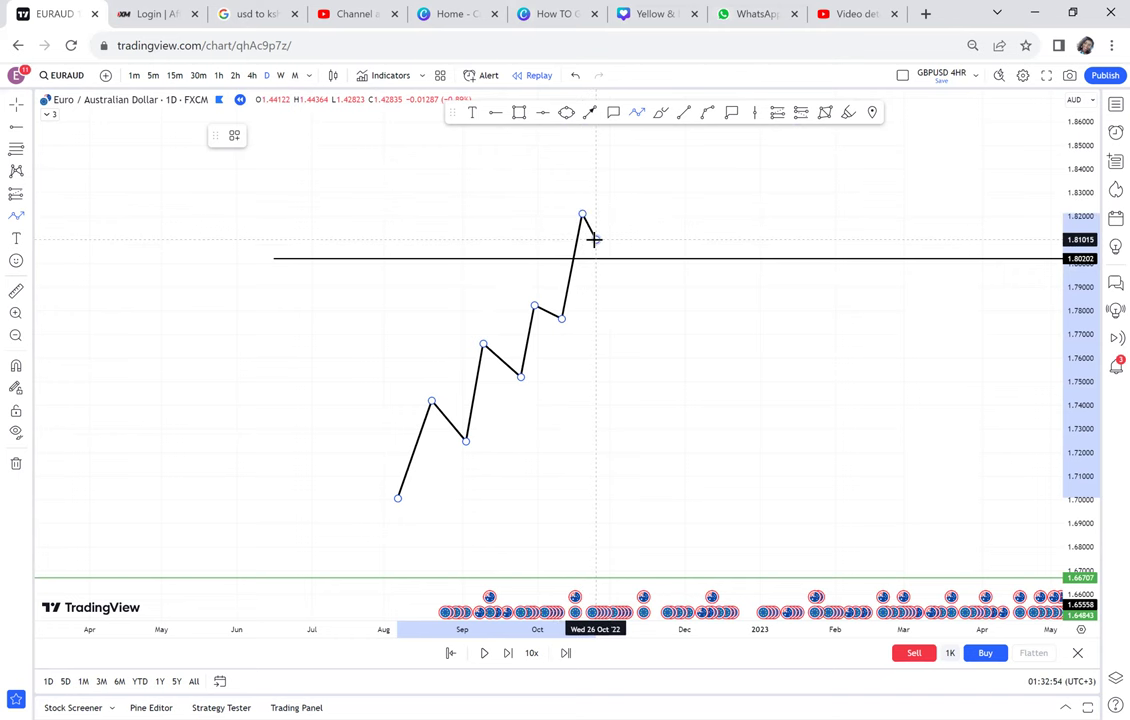
double_click(600, 228)
left_click(519, 112)
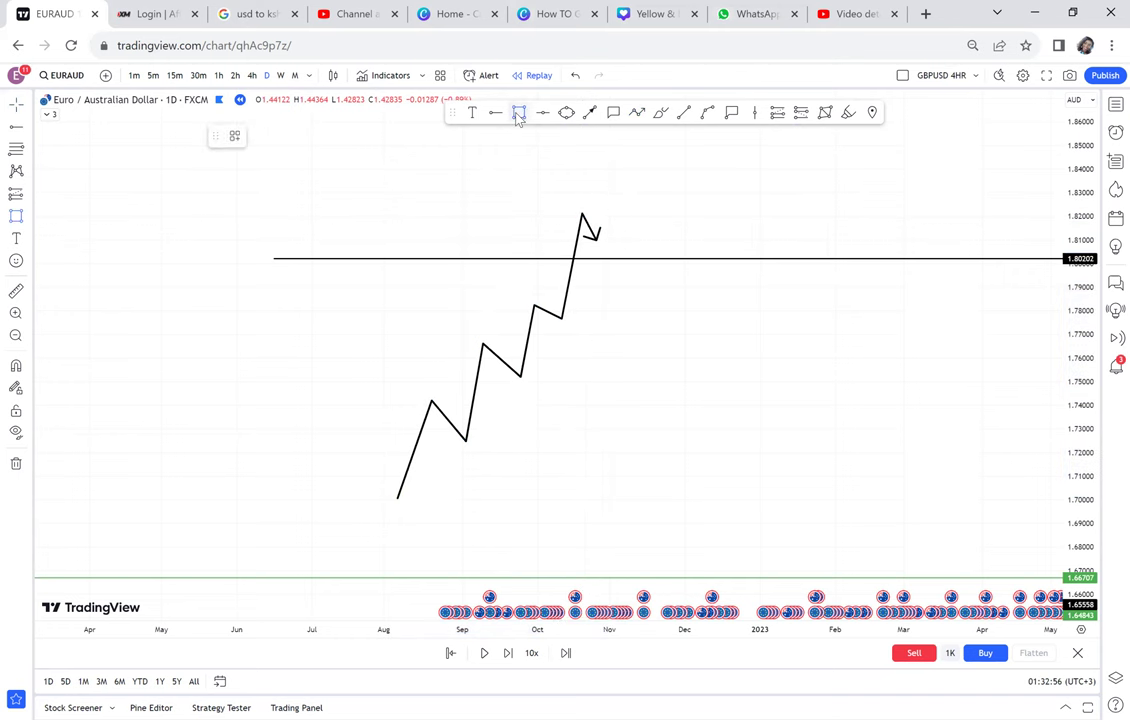
Draw a thin box across 1.80202 right of the breakout, filled green at 71% opacity
left_click_drag(628, 254, 630, 211)
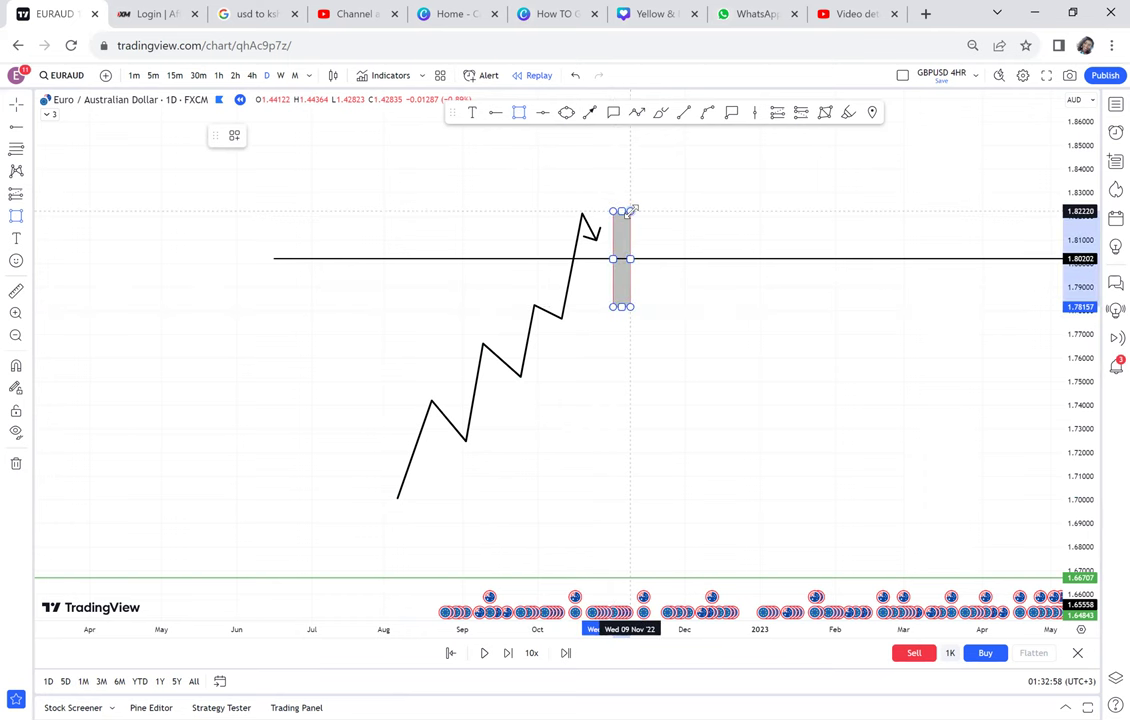
left_click(281, 136)
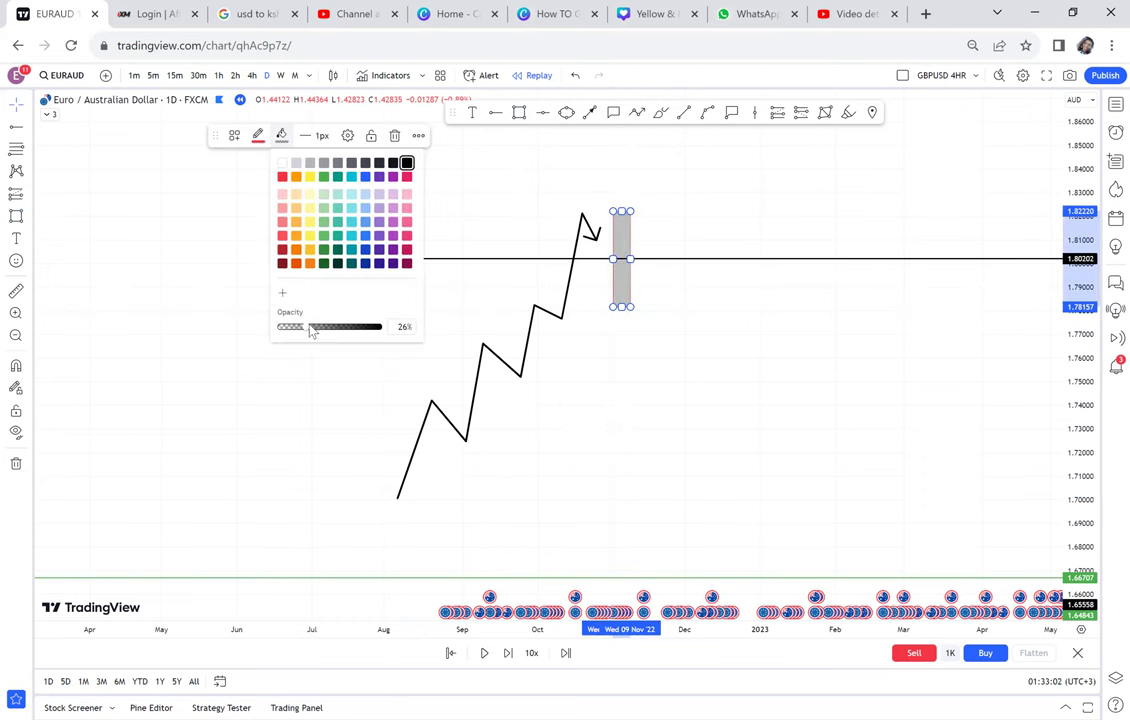
left_click_drag(311, 328, 351, 330)
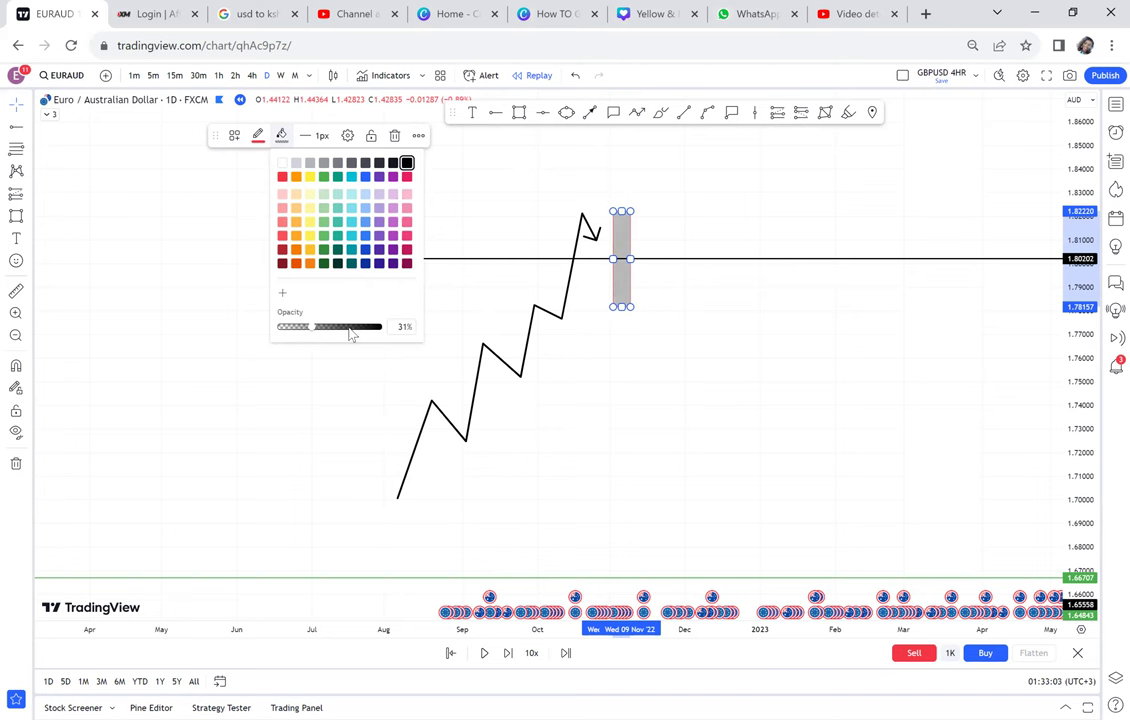
left_click(324, 178)
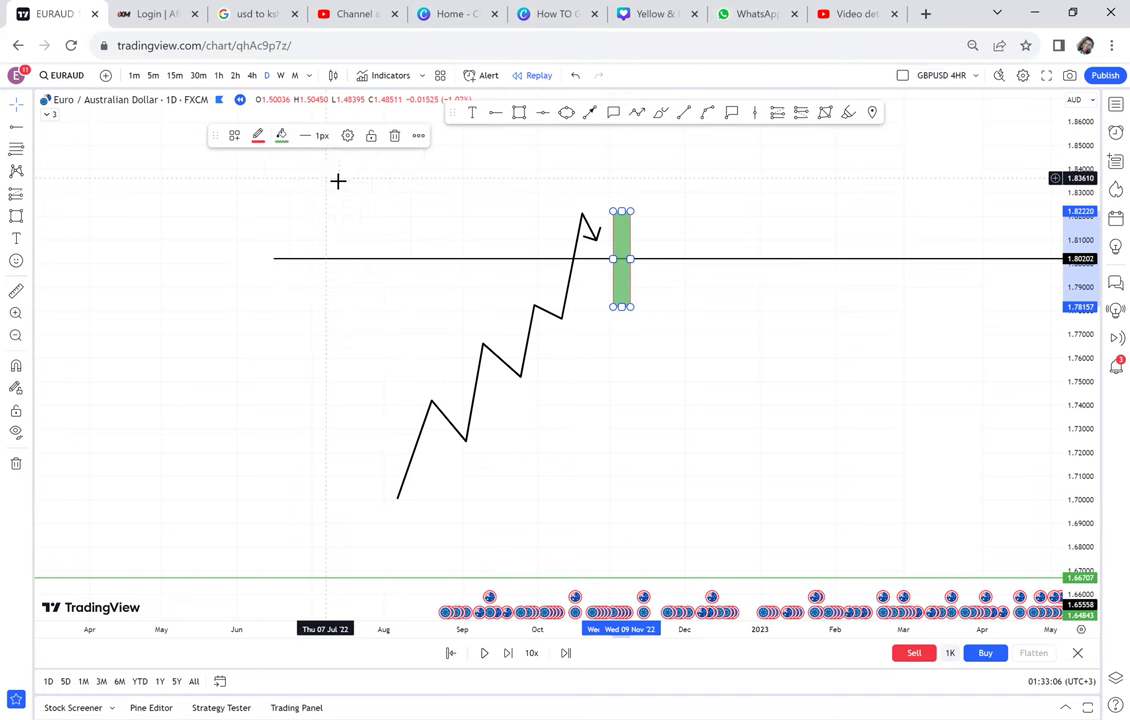
left_click(665, 238)
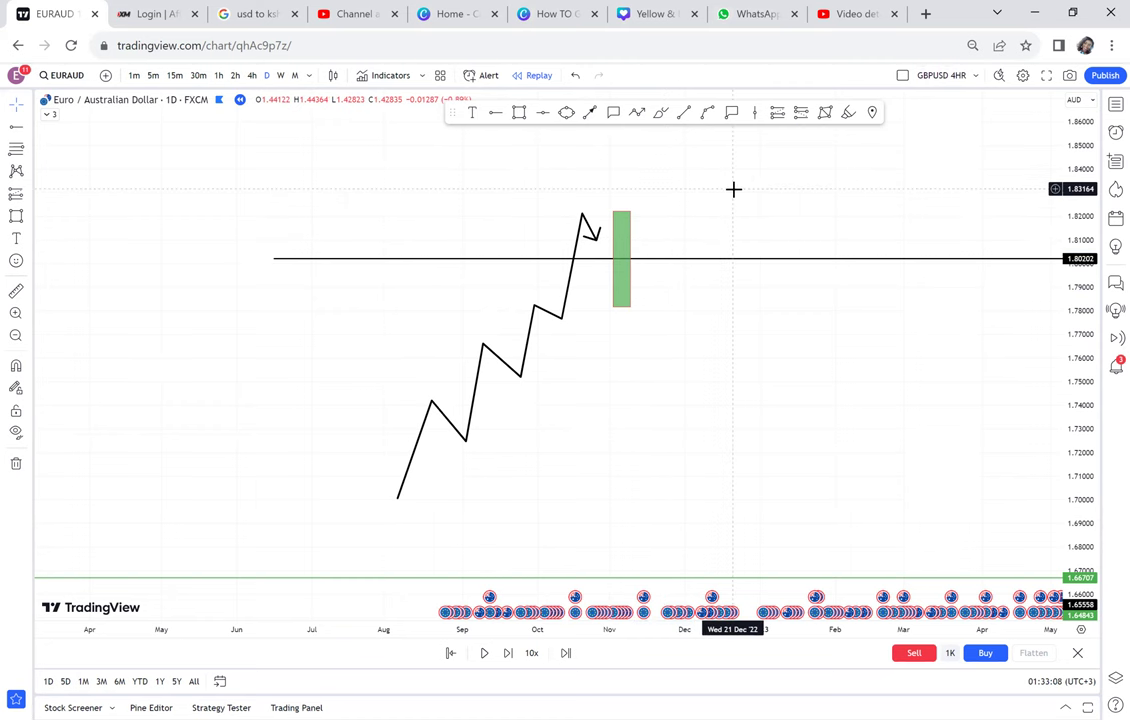
Scroll and pan back down to the EURAUD candles and the SUPPORT label near 1.432
scroll(733, 189, "up", 2)
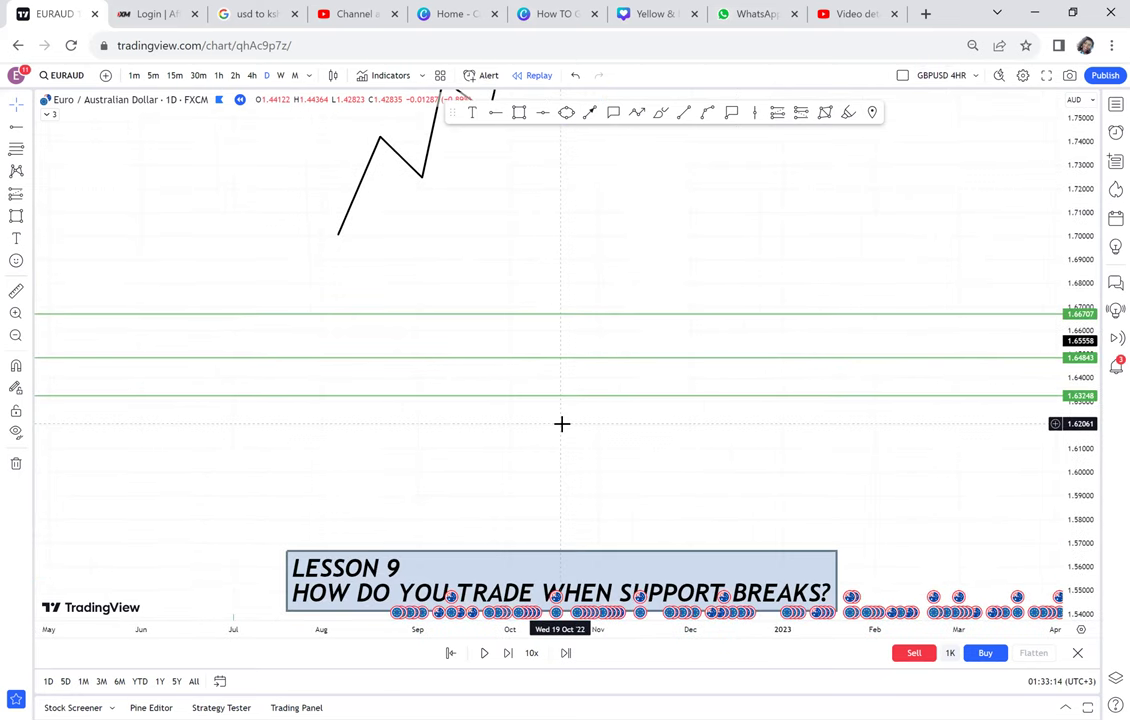
scroll(573, 304, "down", 3)
scroll(573, 304, "up", 6)
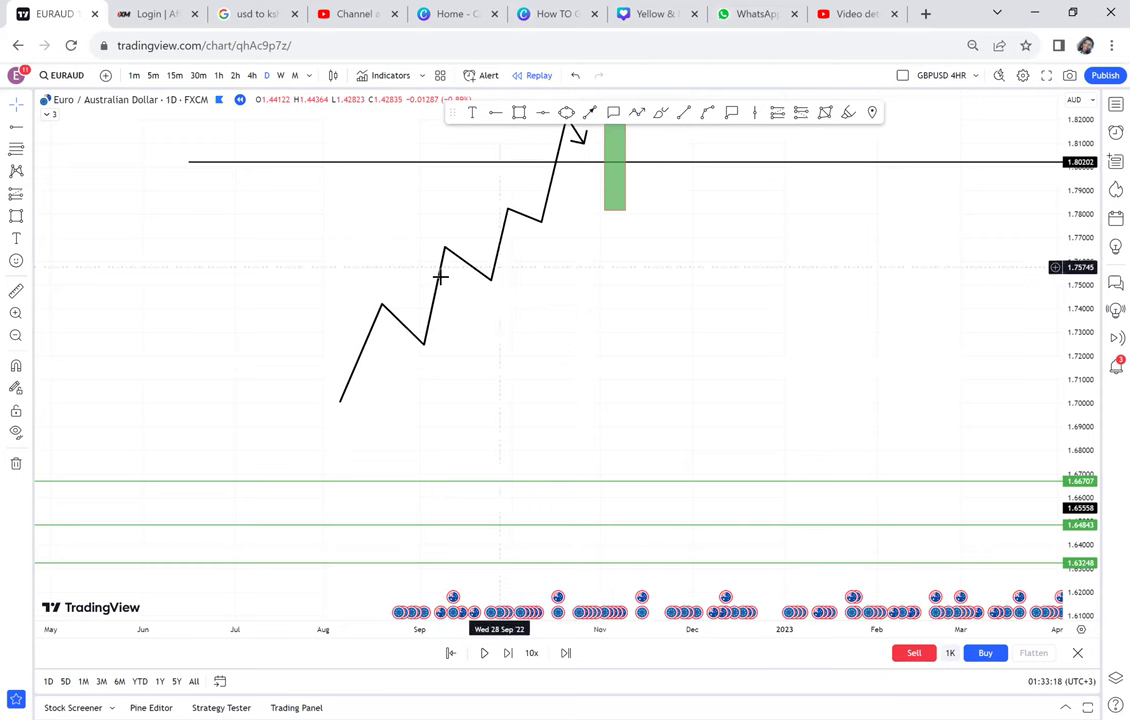
left_click_drag(614, 338, 525, 467)
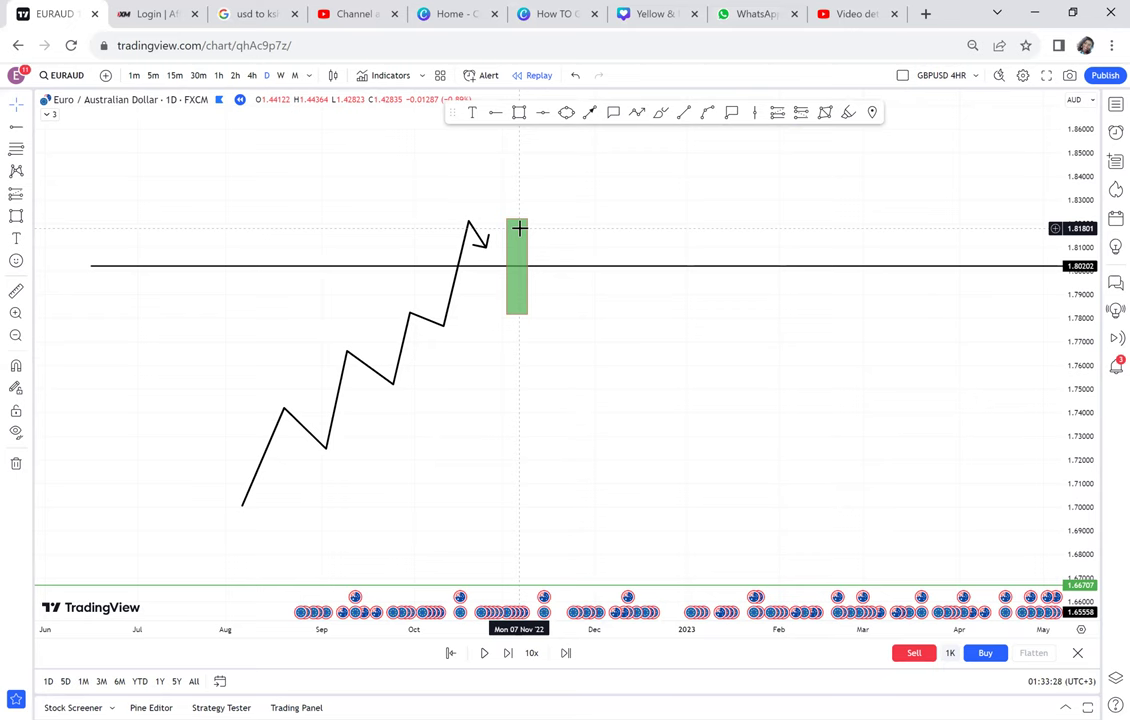
left_click_drag(583, 386, 606, 128)
left_click_drag(575, 416, 570, 177)
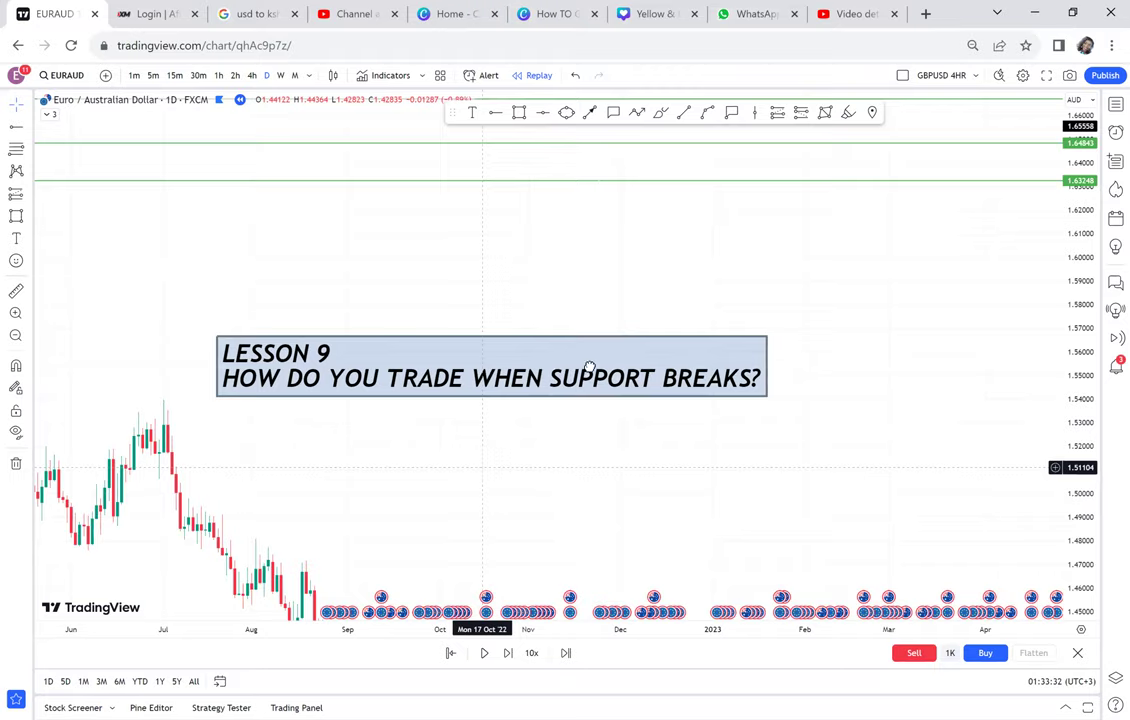
scroll(590, 367, "left", 5)
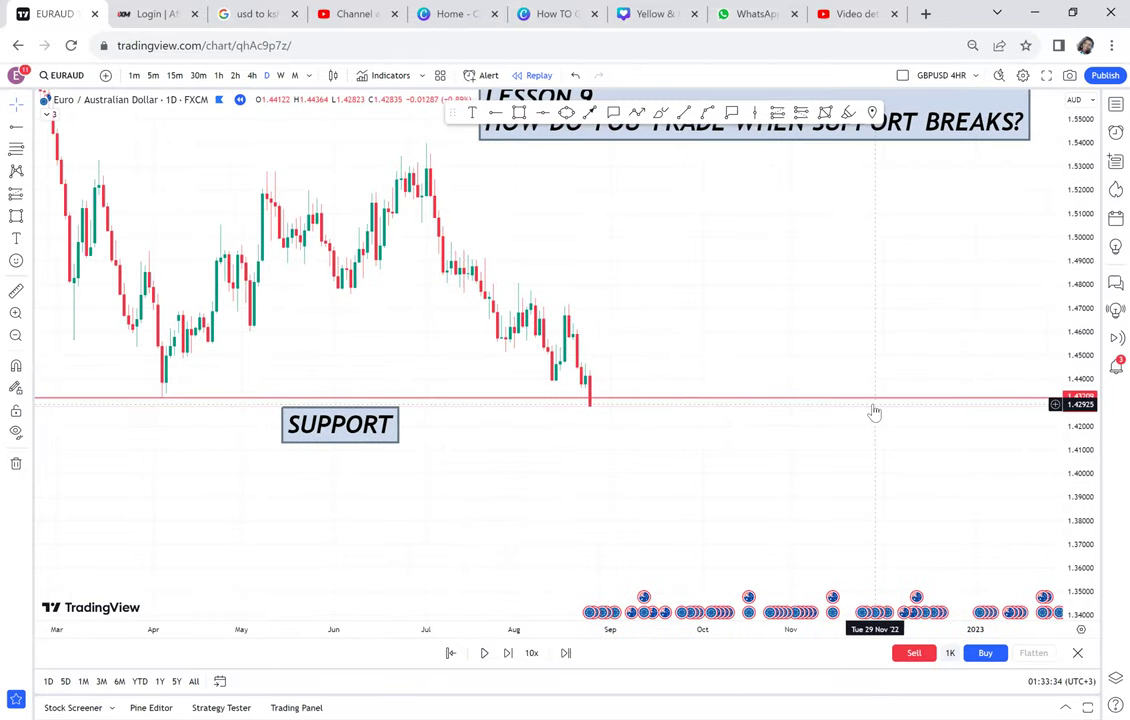
scroll(1046, 378, "up", 3)
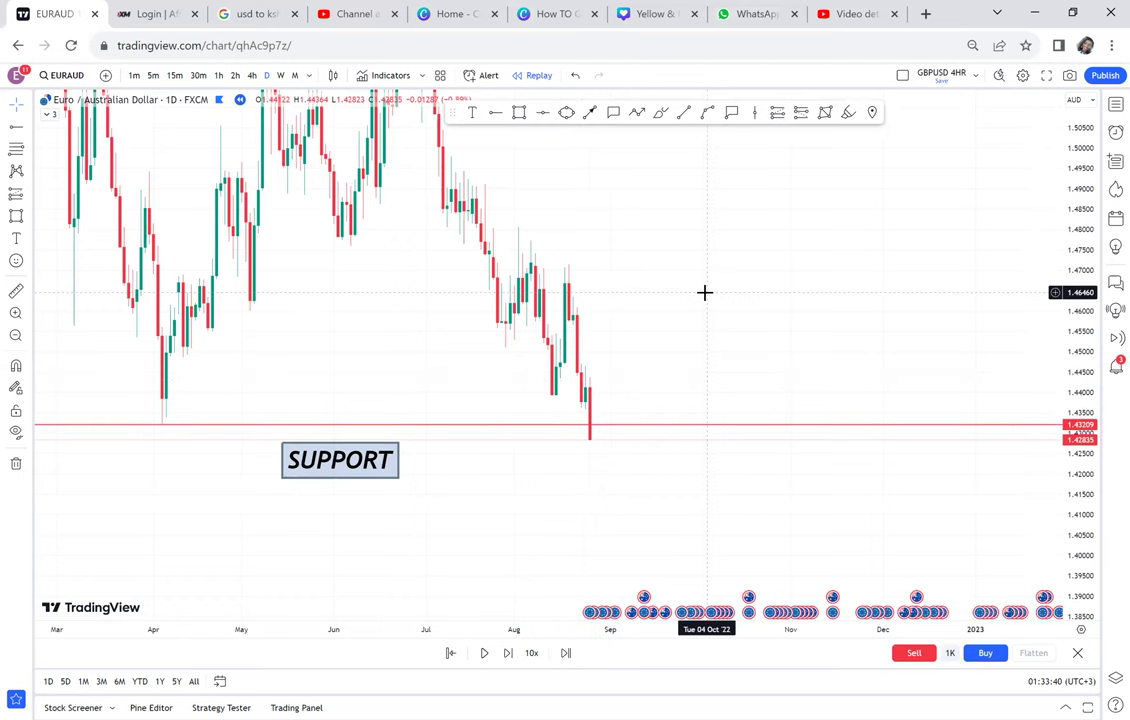
left_click_drag(842, 288, 438, 187)
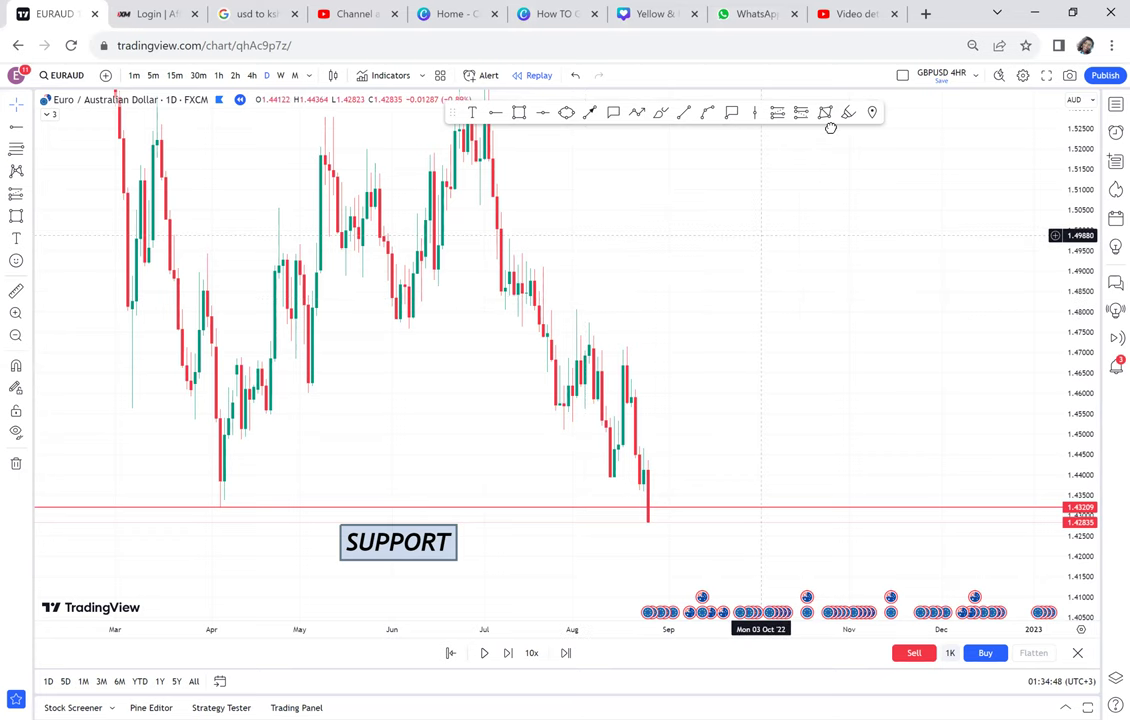
Add a horizontal level at 1.71779 to the left of the rising zigzag
scroll(704, 411, "left", 10)
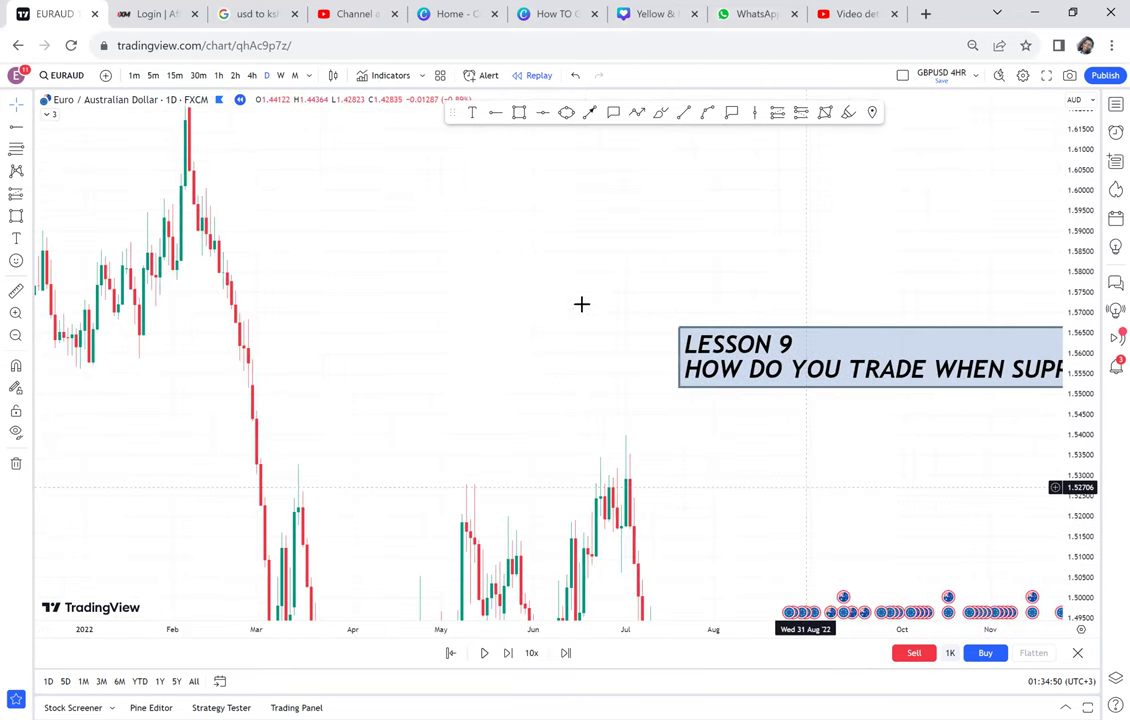
left_click_drag(489, 232, 421, 535)
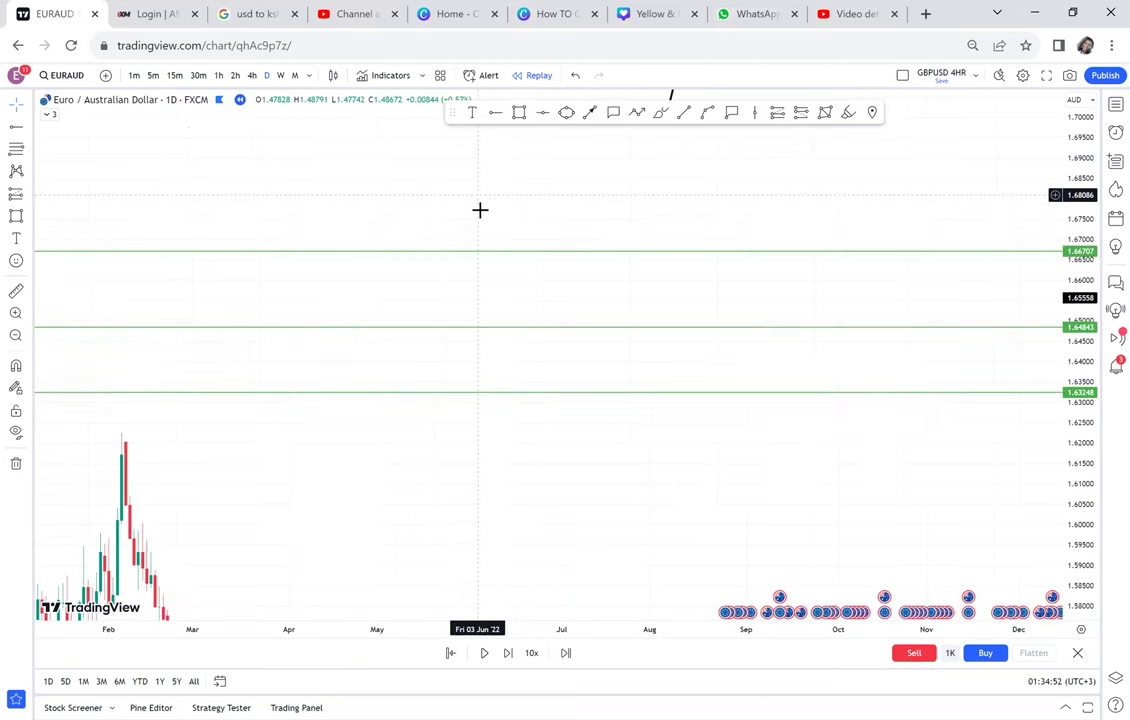
left_click_drag(480, 210, 578, 507)
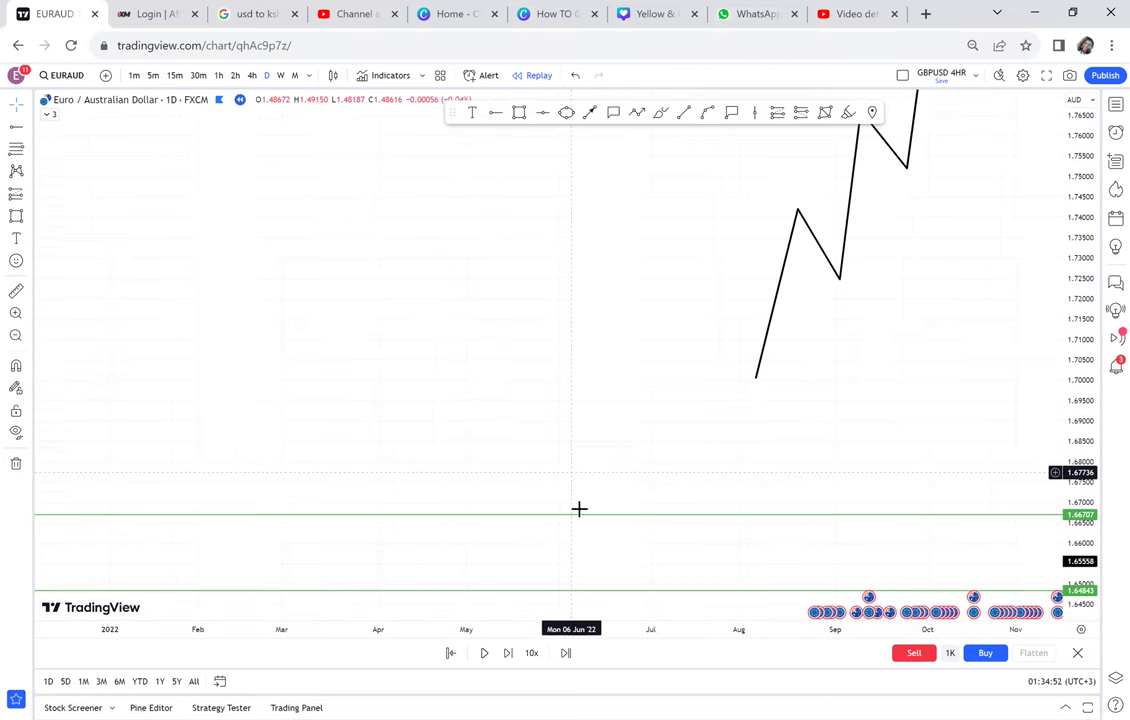
left_click(494, 114)
left_click(258, 343)
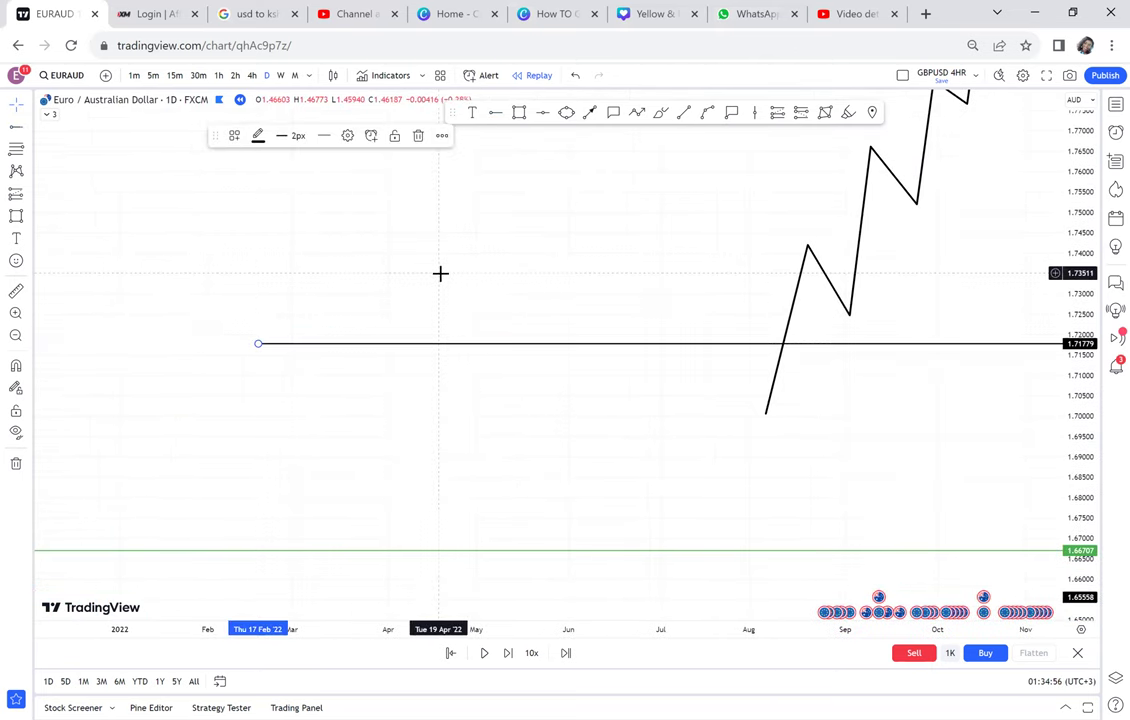
left_click(440, 273)
scroll(438, 320, "up", 3)
Draw a falling zigzag of lower highs and lows that ends below 1.71779
left_click(634, 113)
left_click(326, 137)
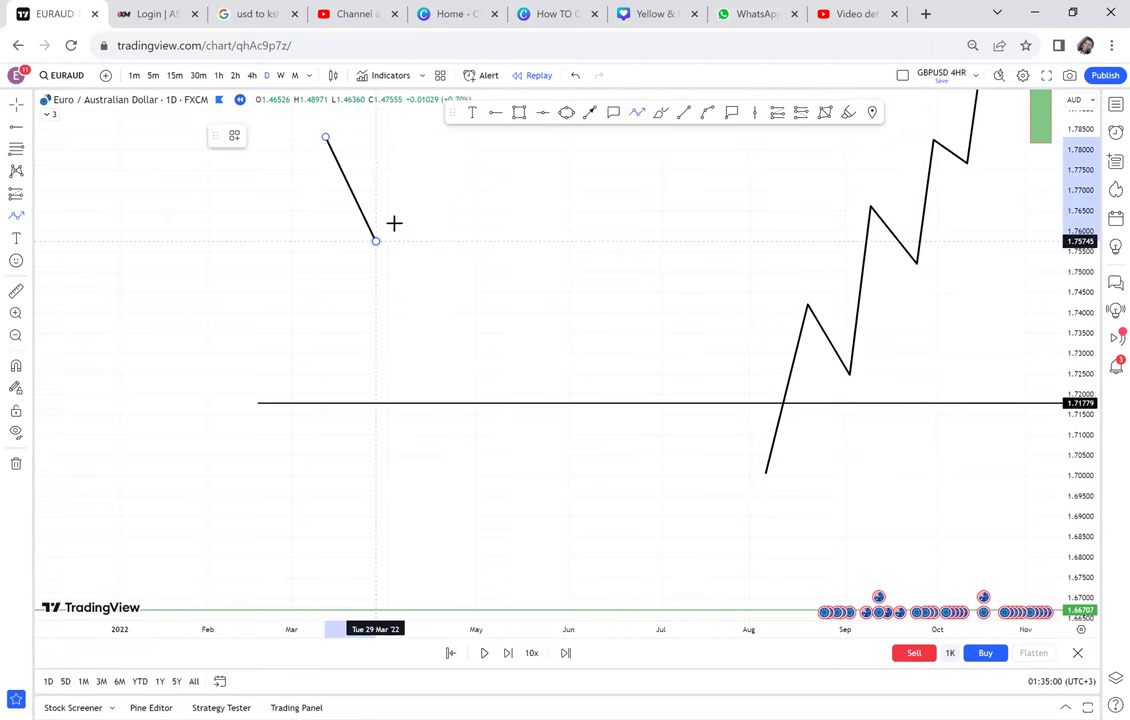
left_click(416, 199)
left_click(455, 284)
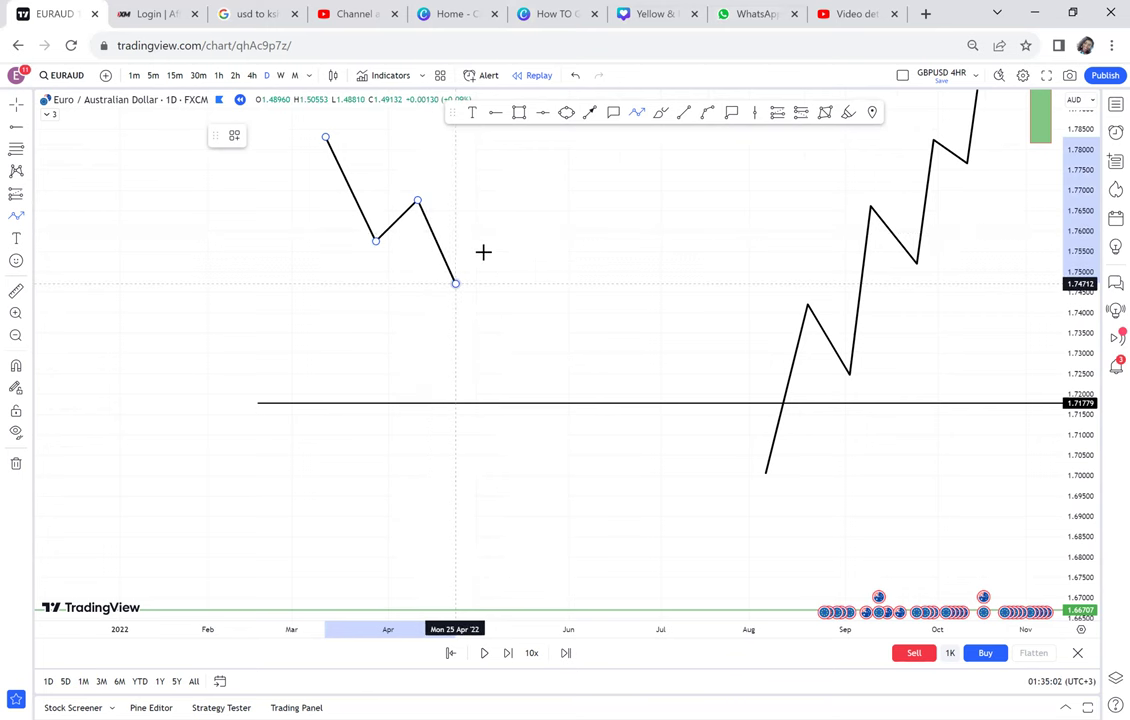
left_click(489, 248)
left_click(518, 323)
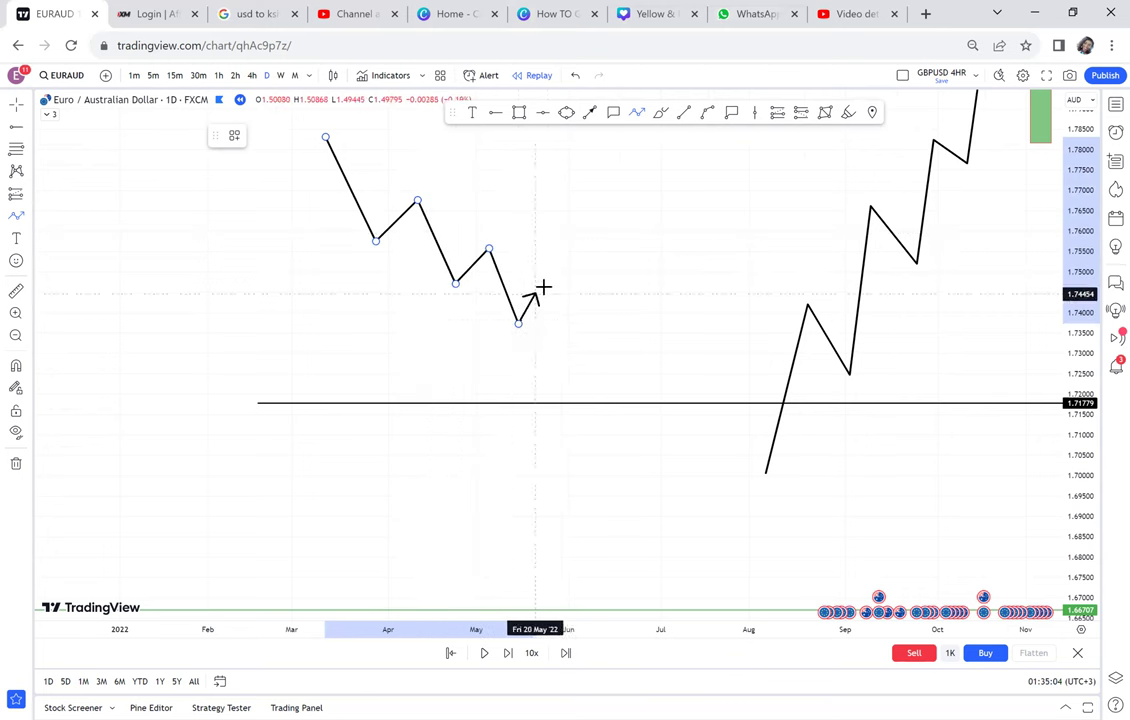
left_click(560, 282)
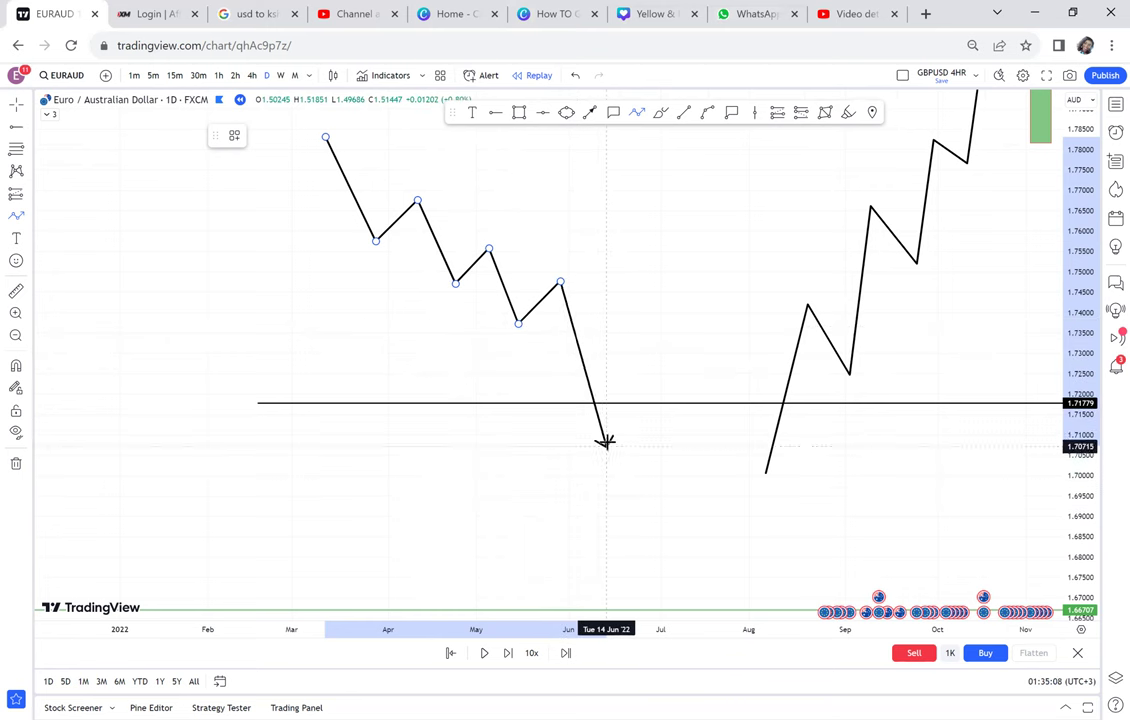
double_click(610, 437)
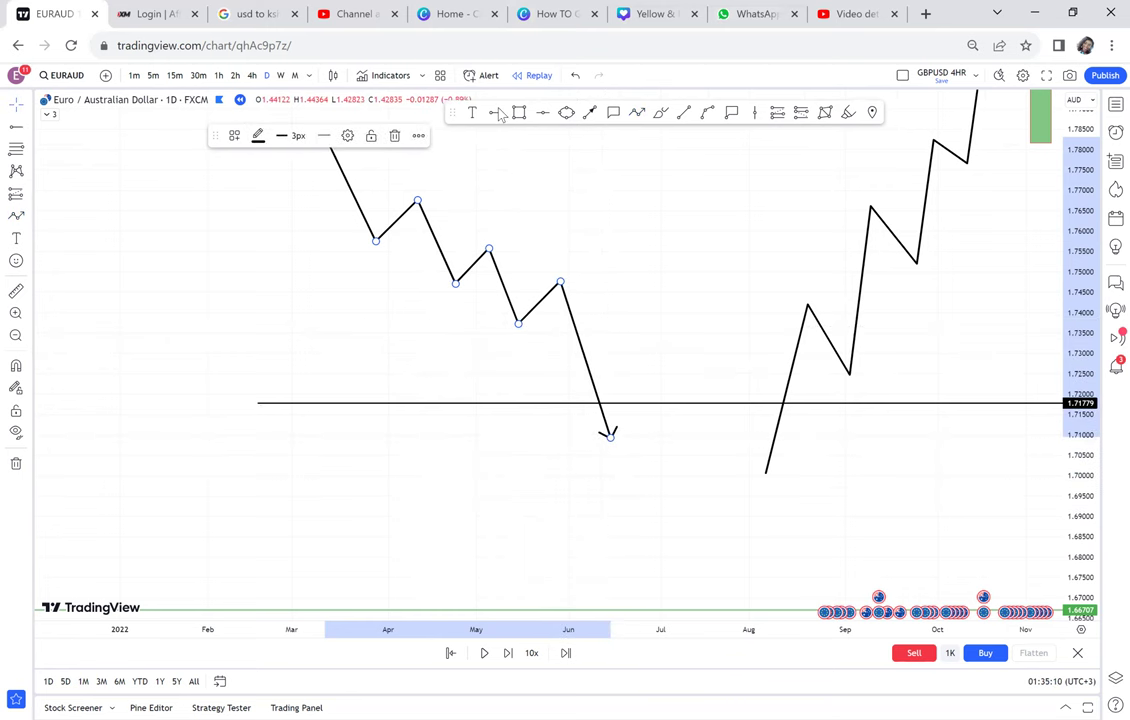
left_click(323, 245)
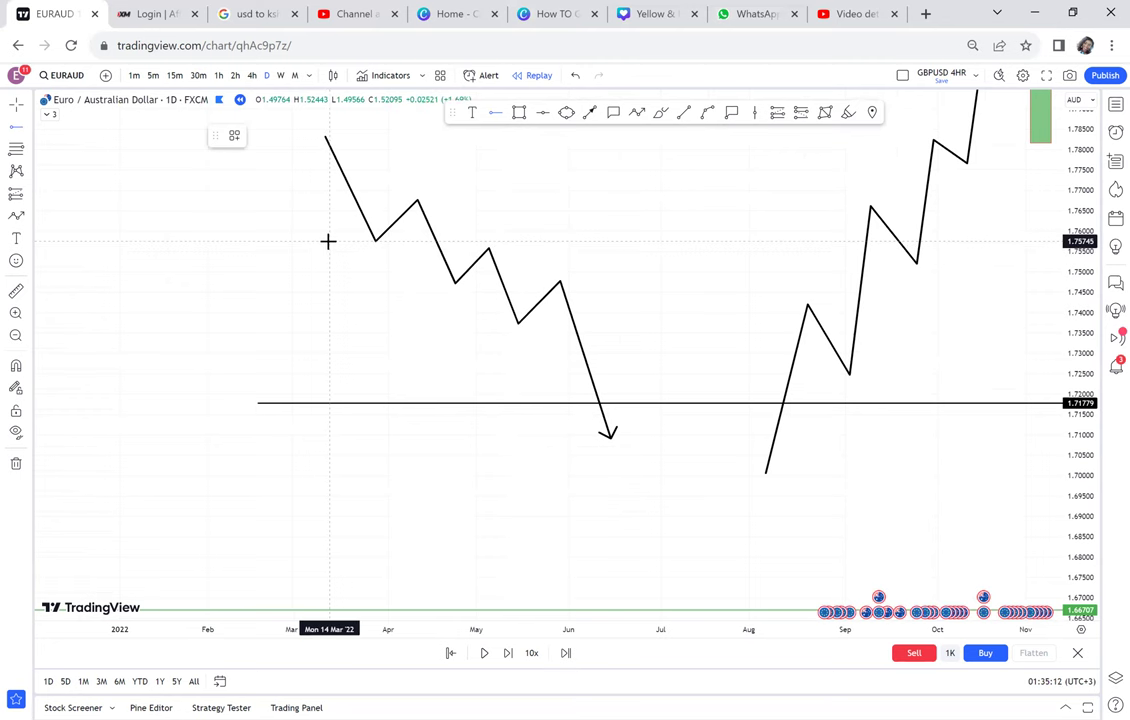
Mark the zigzag's swing lows with levels at 1.75761, 1.74697 and 1.73724
left_click(329, 241)
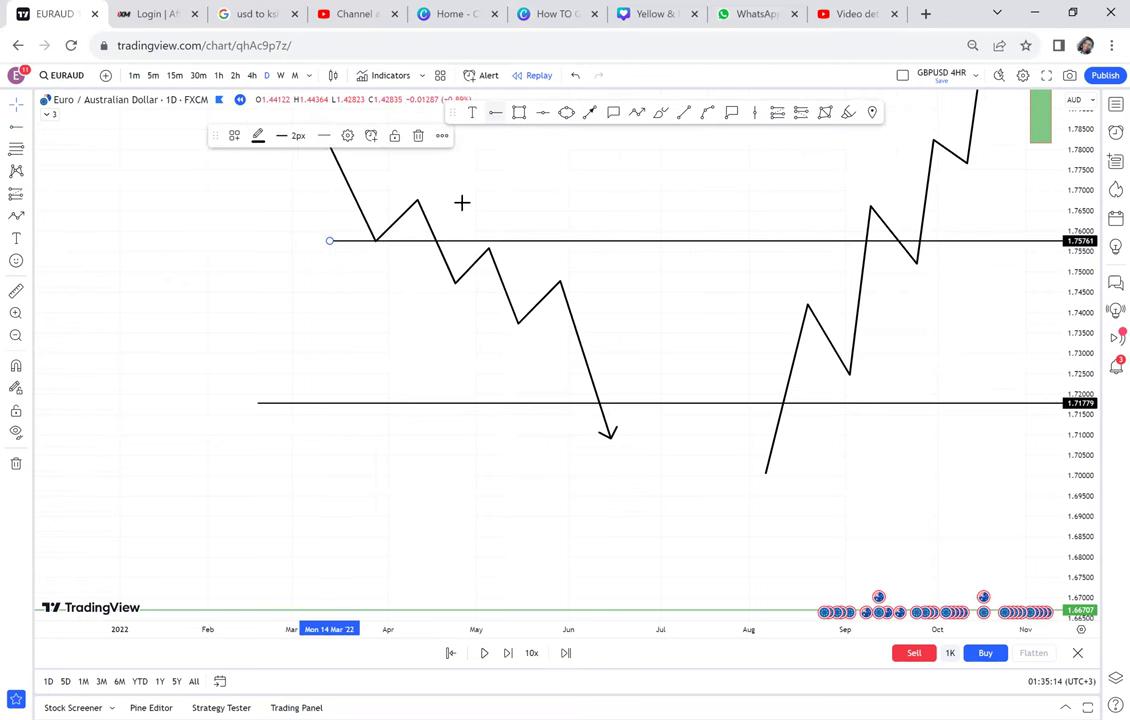
left_click(373, 285)
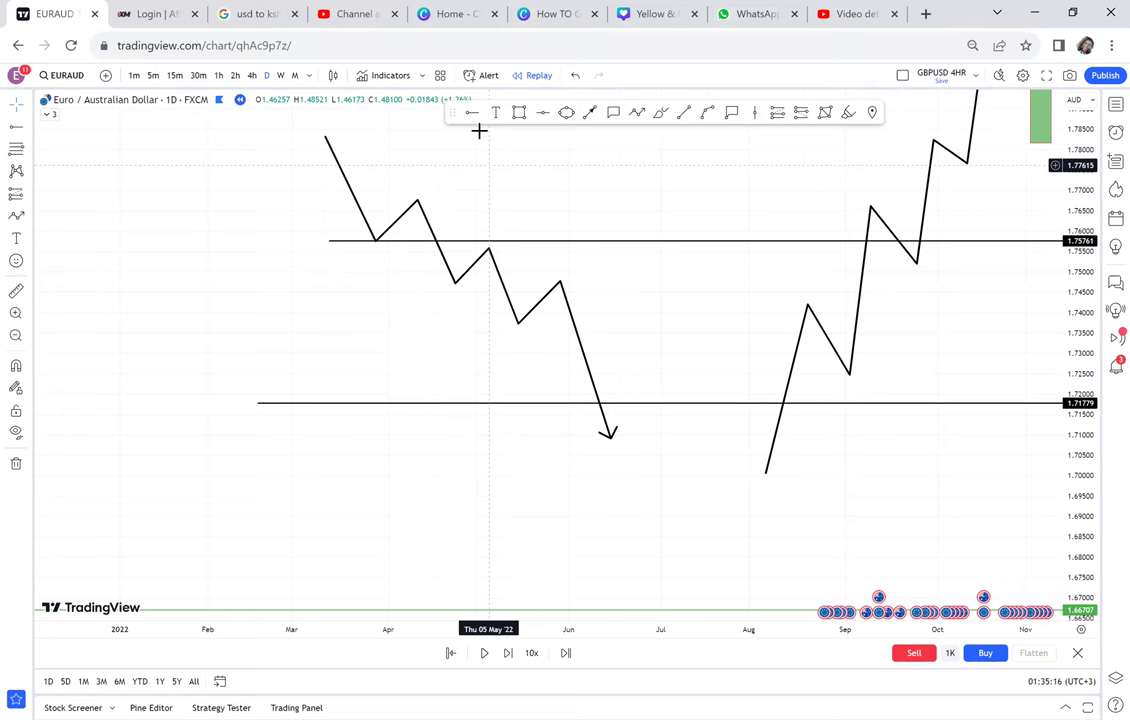
left_click(355, 284)
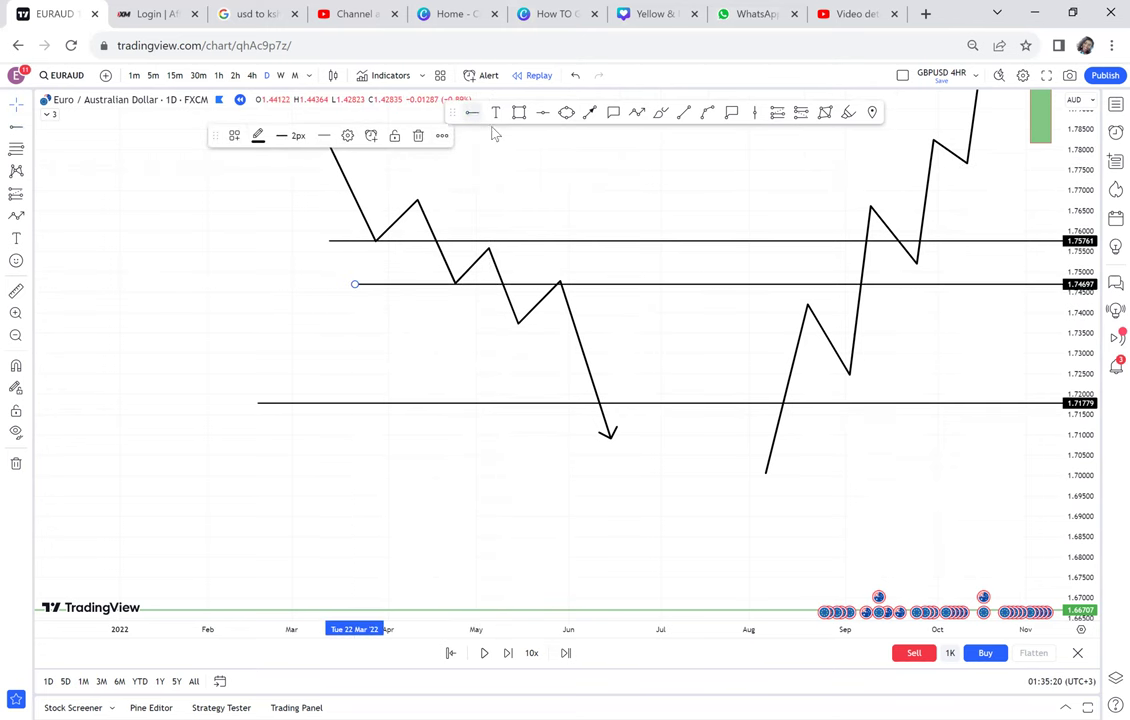
left_click(446, 305)
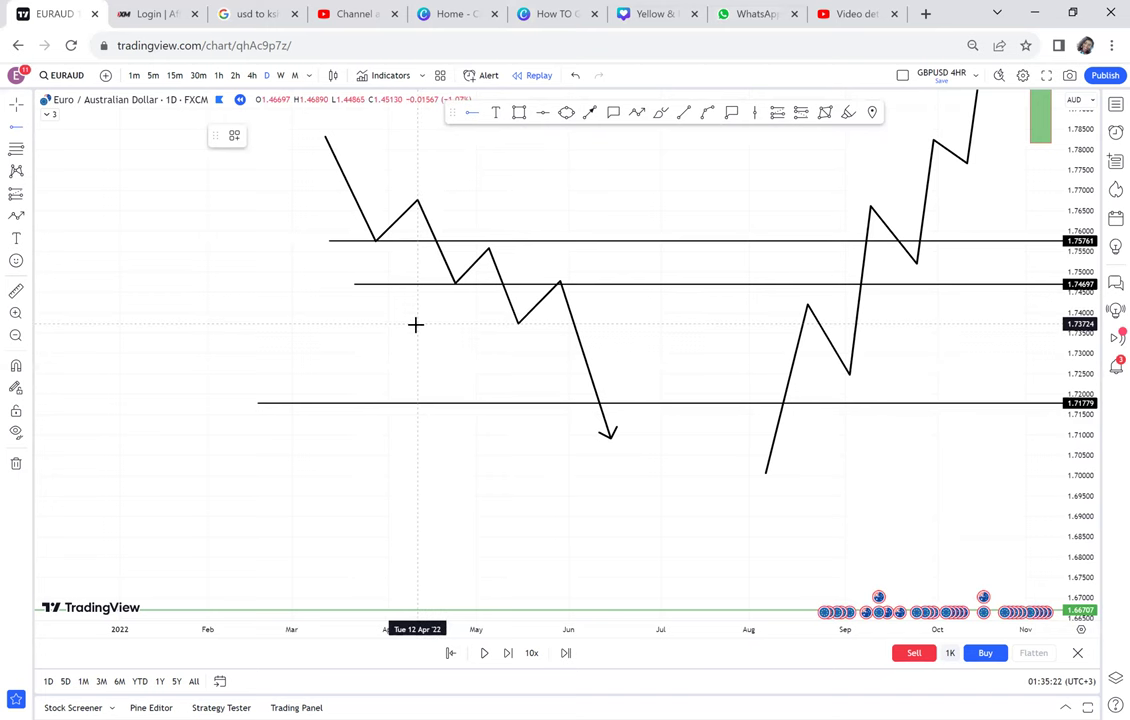
left_click(418, 325)
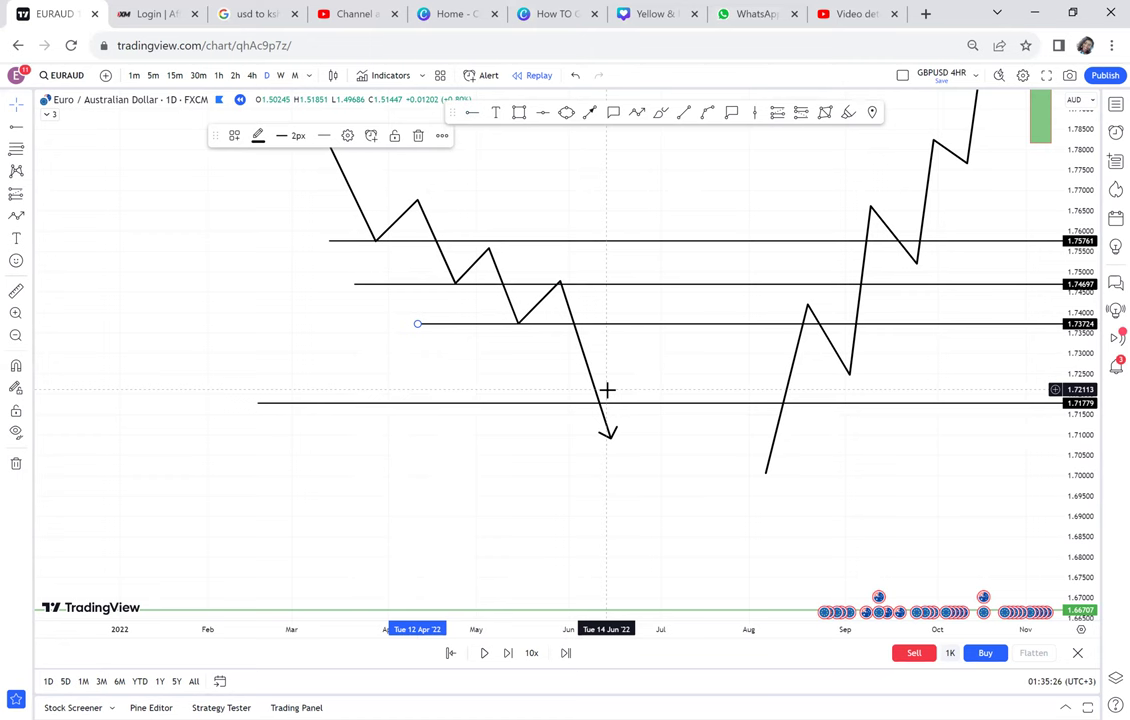
left_click(520, 113)
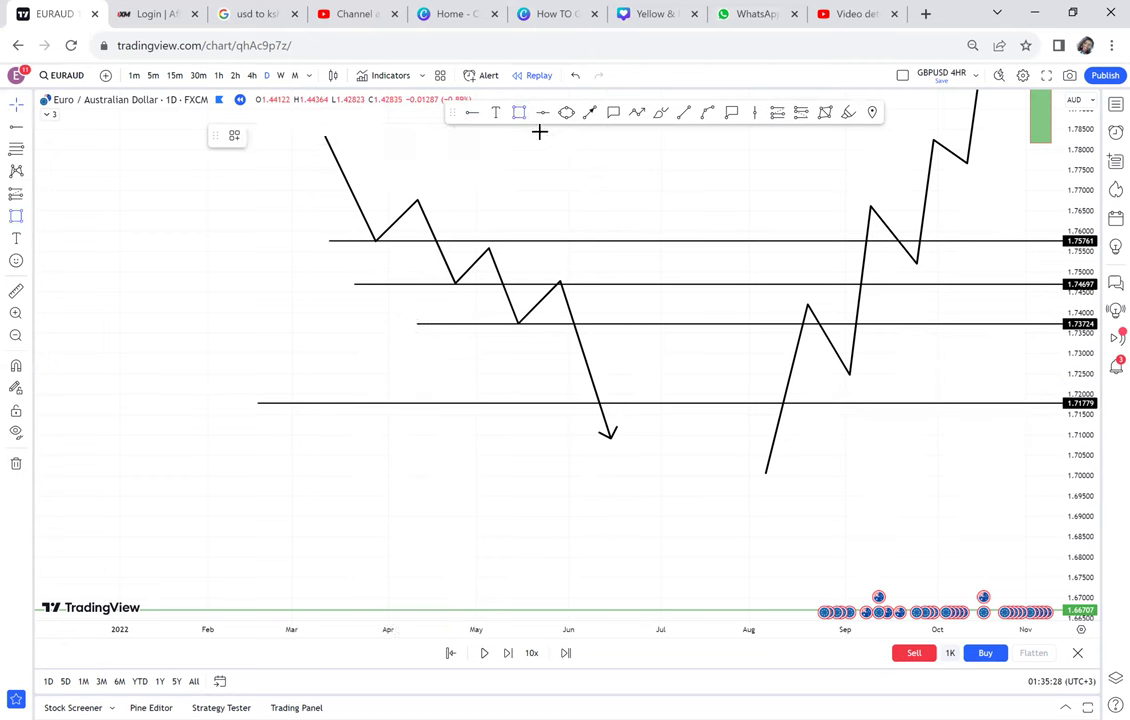
Draw a red-filled box from about 1.70198 to 1.72554 over the breakout below 1.71779
mouse_move(618, 372)
left_mouse_down()
mouse_move(651, 447)
mouse_move(648, 409)
mouse_move(661, 461)
mouse_move(645, 467)
left_mouse_up()
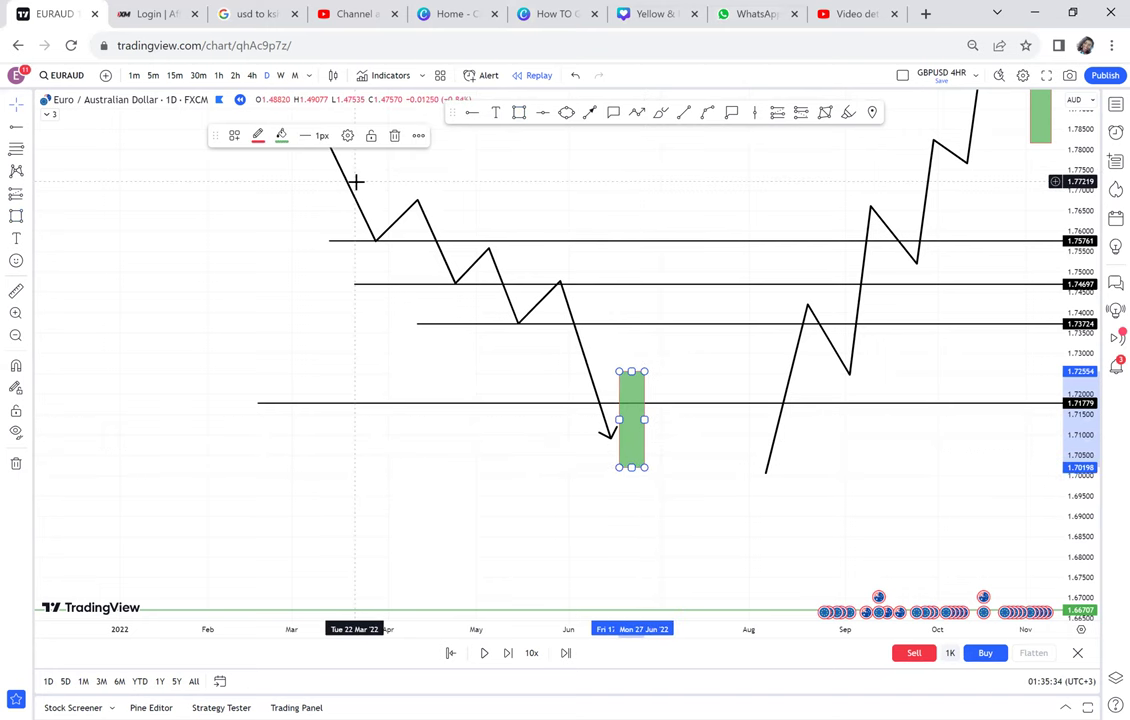
left_click(282, 137)
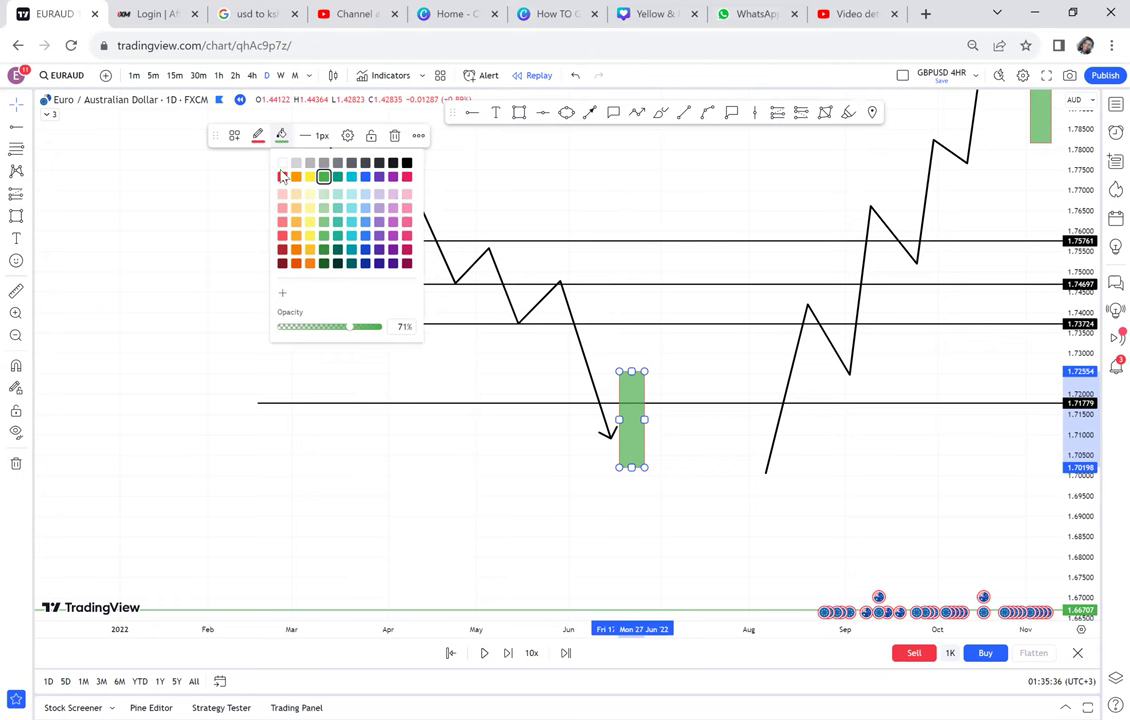
left_click(282, 177)
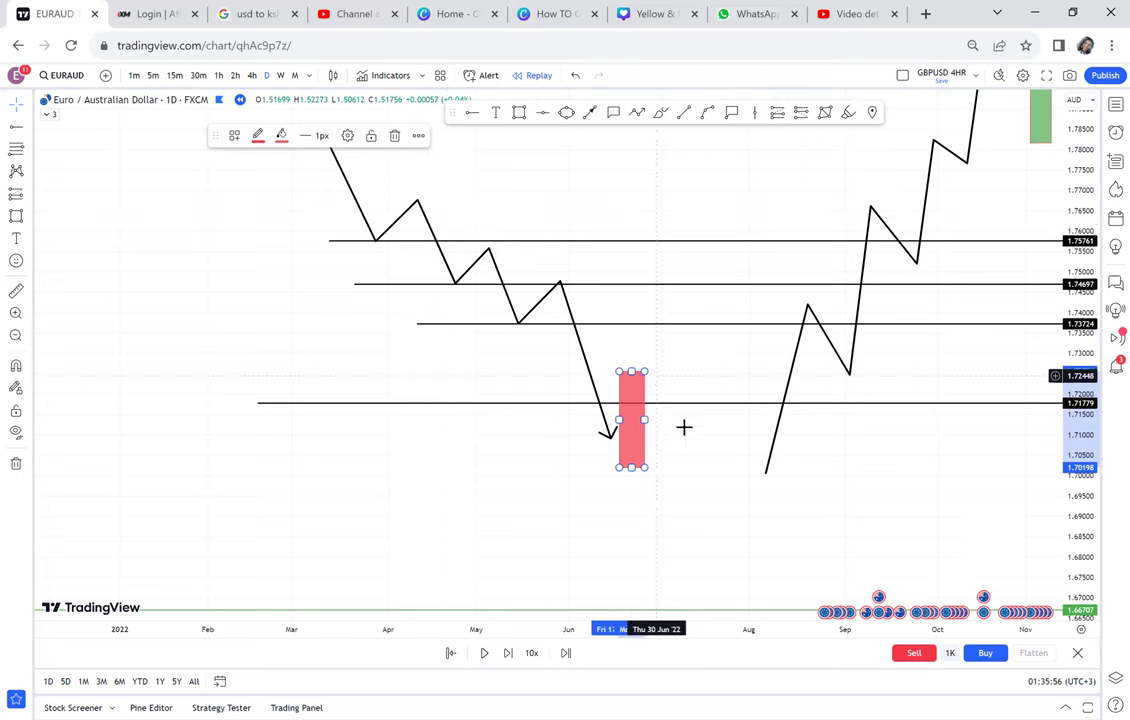
mouse_move(687, 382)
left_mouse_down()
mouse_move(714, 371)
mouse_move(679, 401)
left_mouse_up()
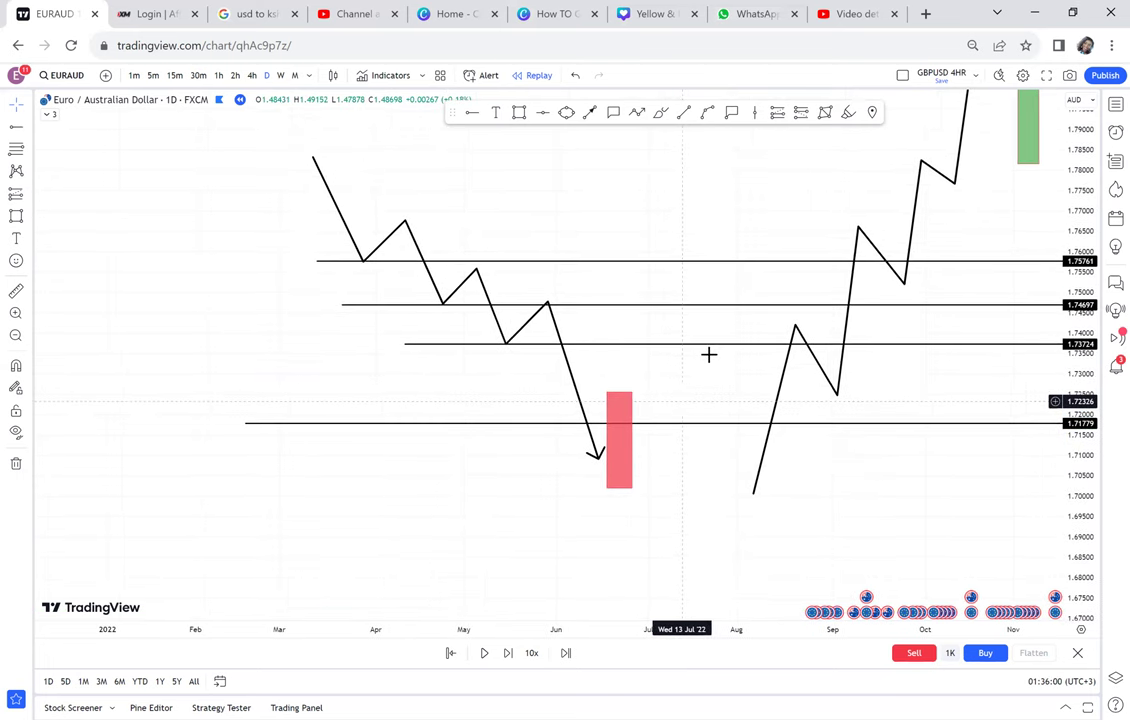
Place a size-20 'SUPPORT = FAKE OUT / CONTINUATION' text label under the 1.71779 line on the left
left_click_drag(744, 287, 747, 262)
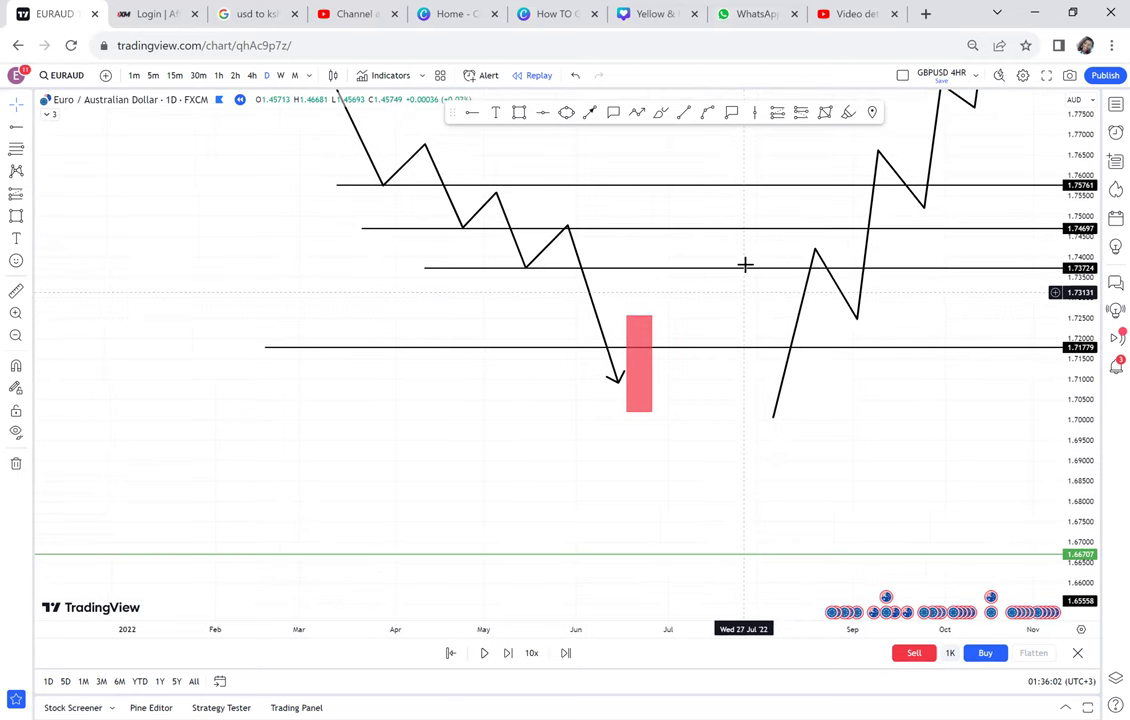
left_click(496, 113)
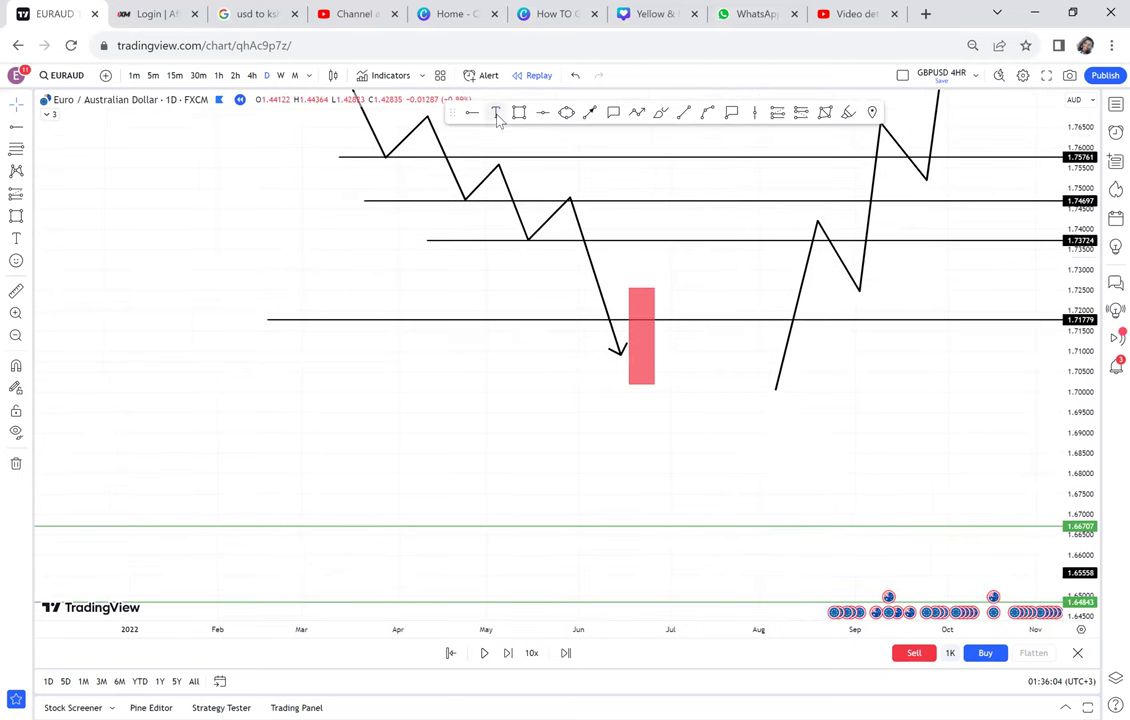
left_click(252, 384)
type("S")
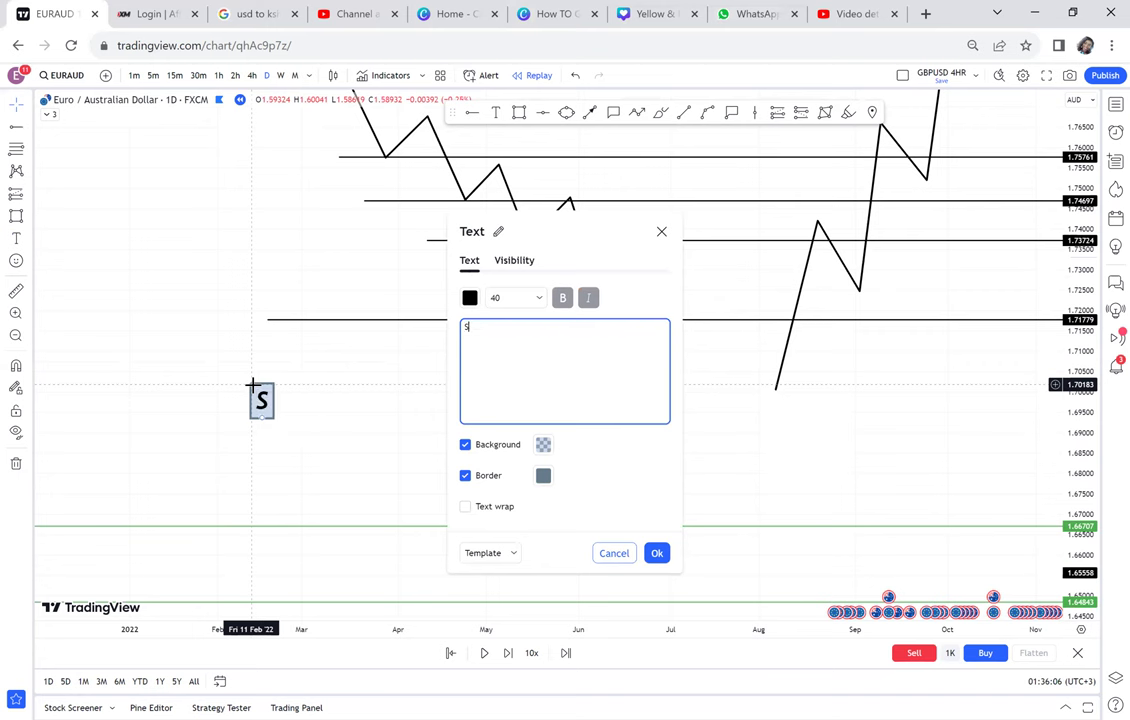
type("UPPORT =")
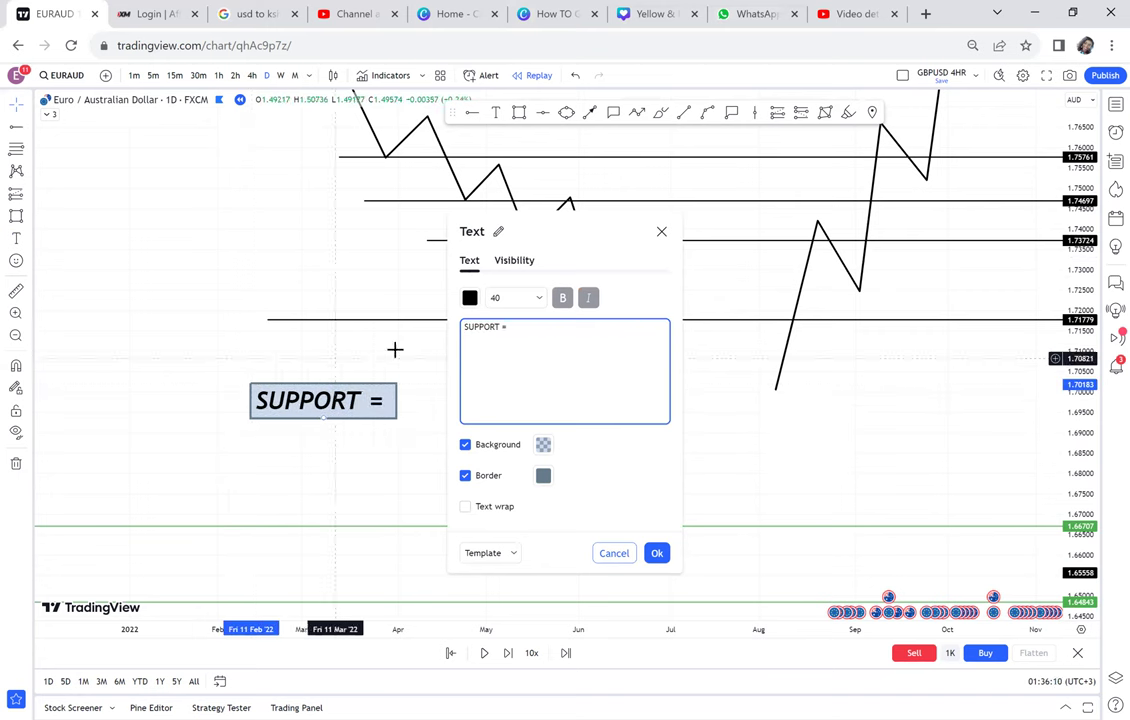
left_click(526, 299)
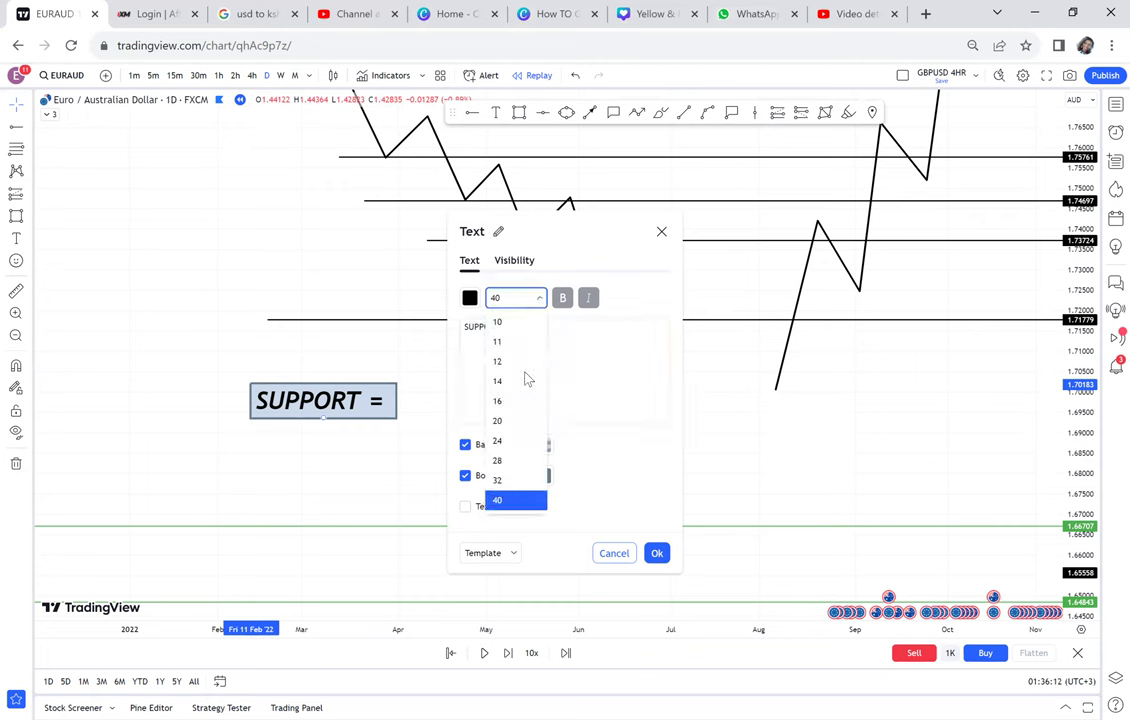
left_click(500, 421)
left_click(542, 322)
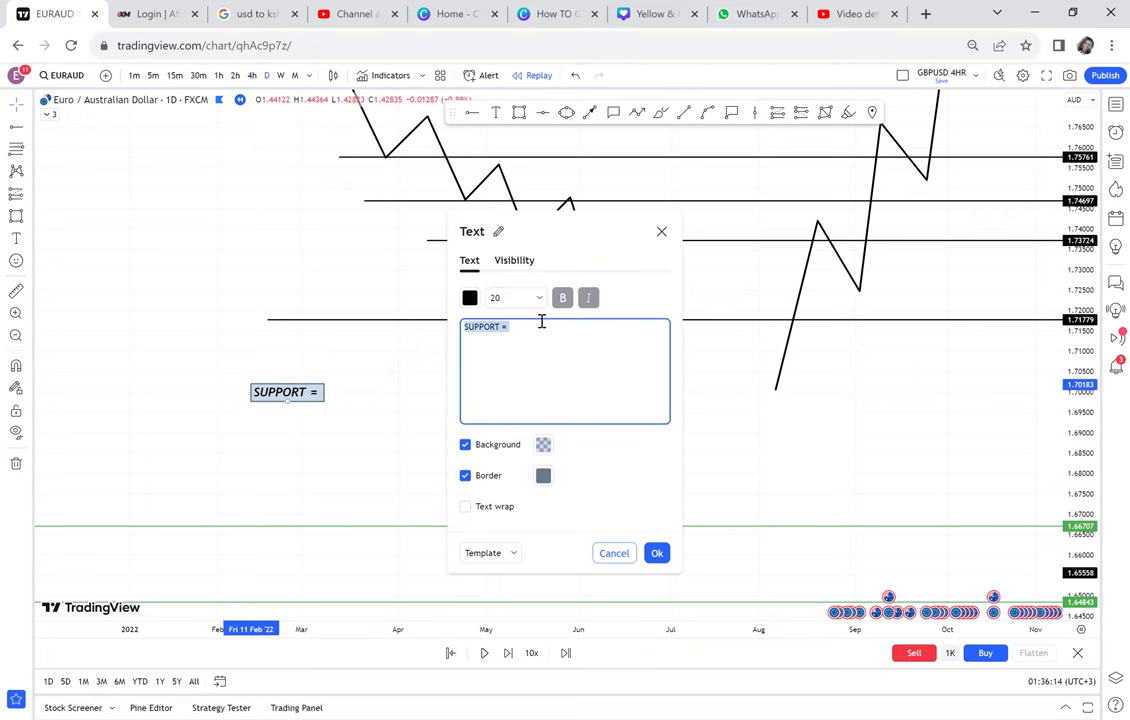
left_click(542, 322)
type("FAKE OUT / ")
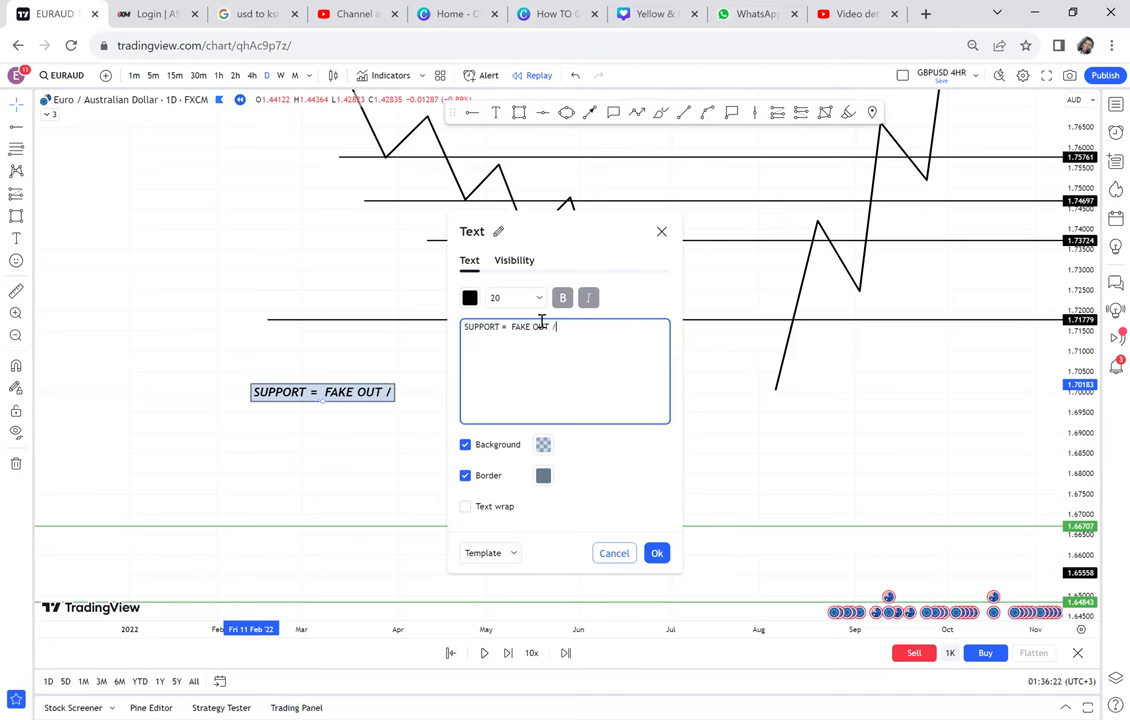
type("CONTINUA")
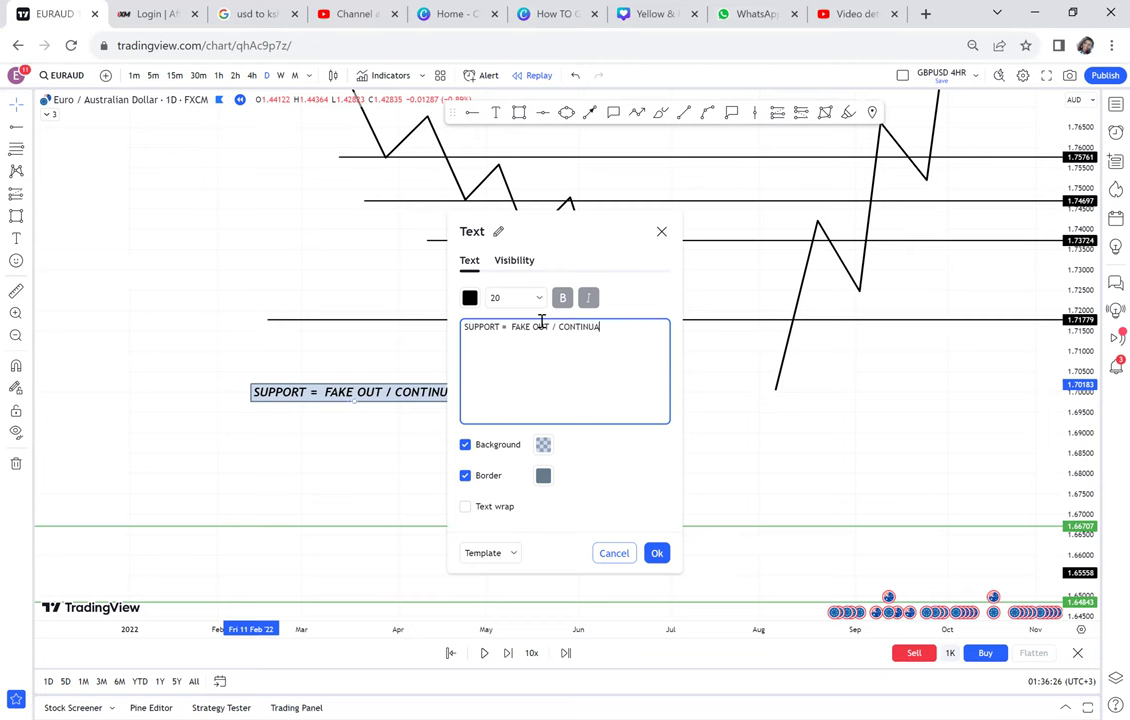
type("TION")
left_click(415, 347)
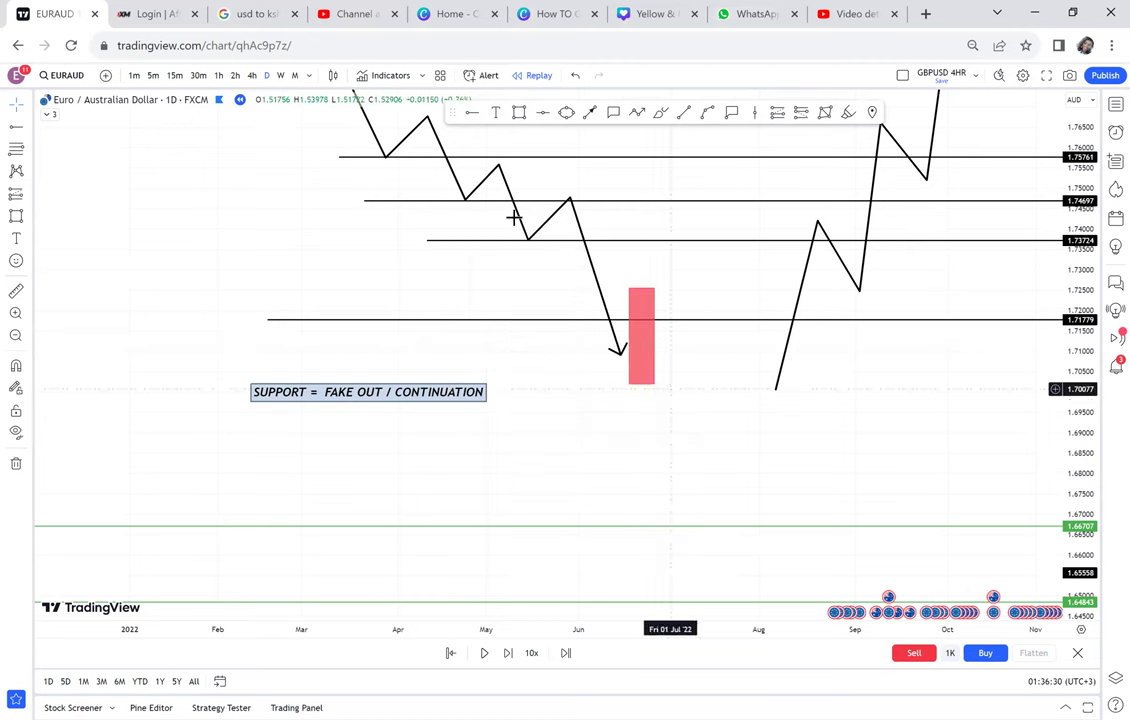
Move the Rectangle tool to a new favourites slot, then draw and delete a test box
left_click_drag(519, 112, 684, 112)
left_click(684, 112)
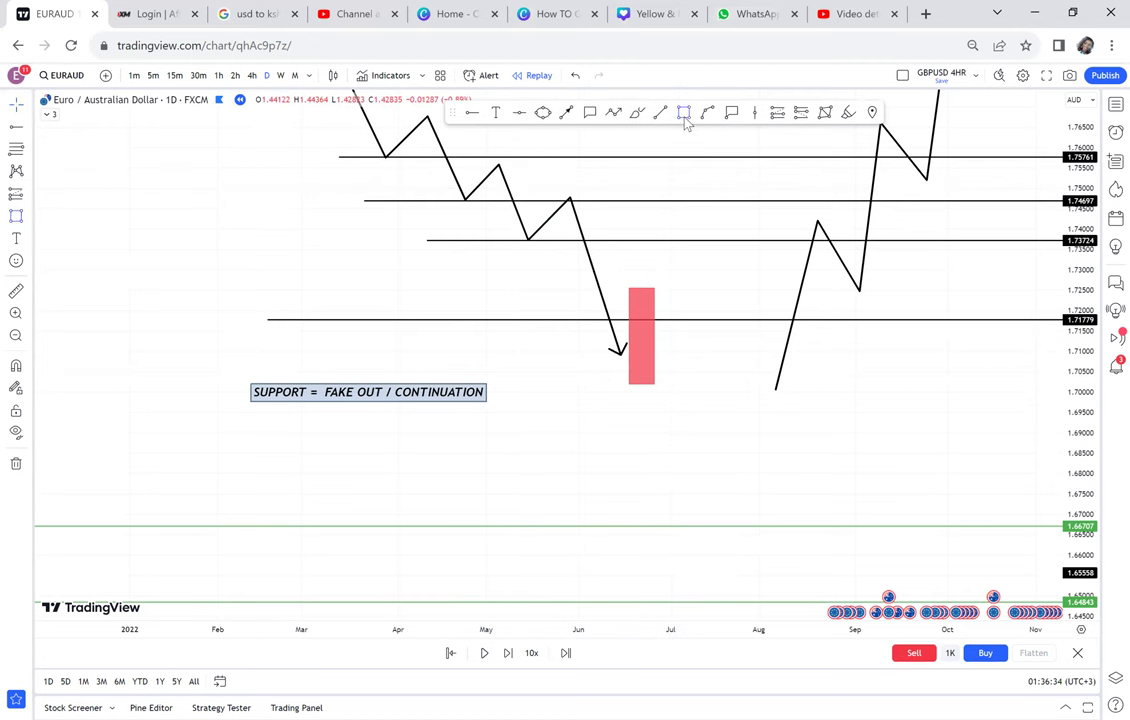
left_click(675, 386)
left_click(705, 478)
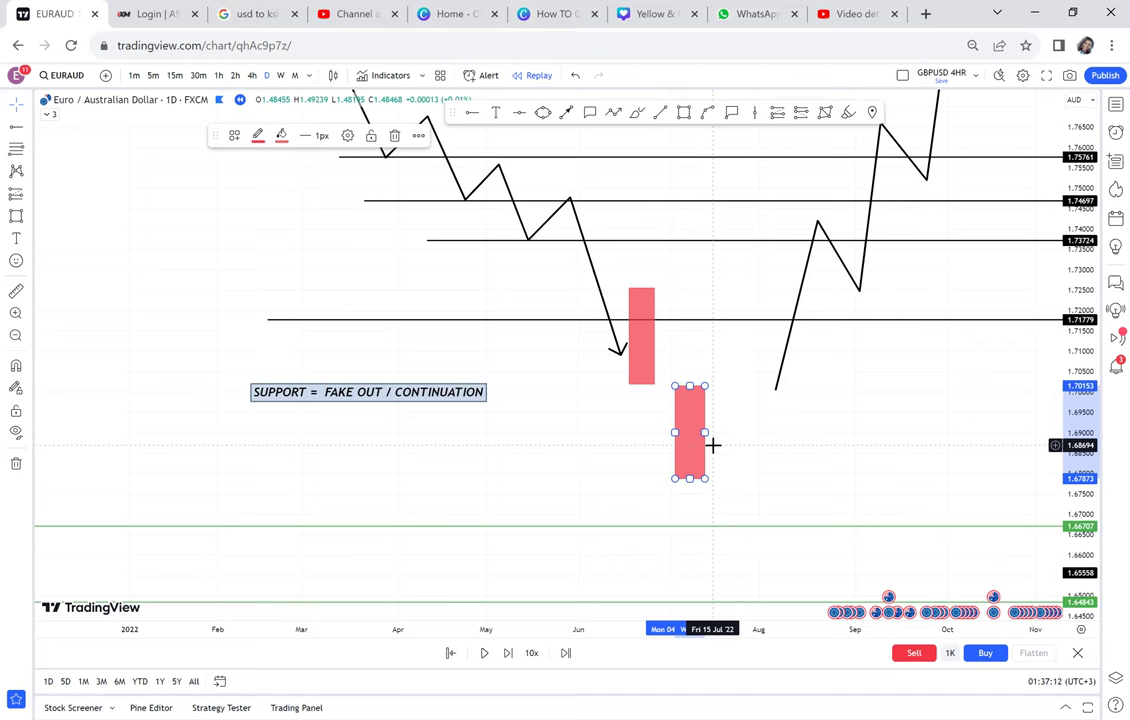
key("Delete")
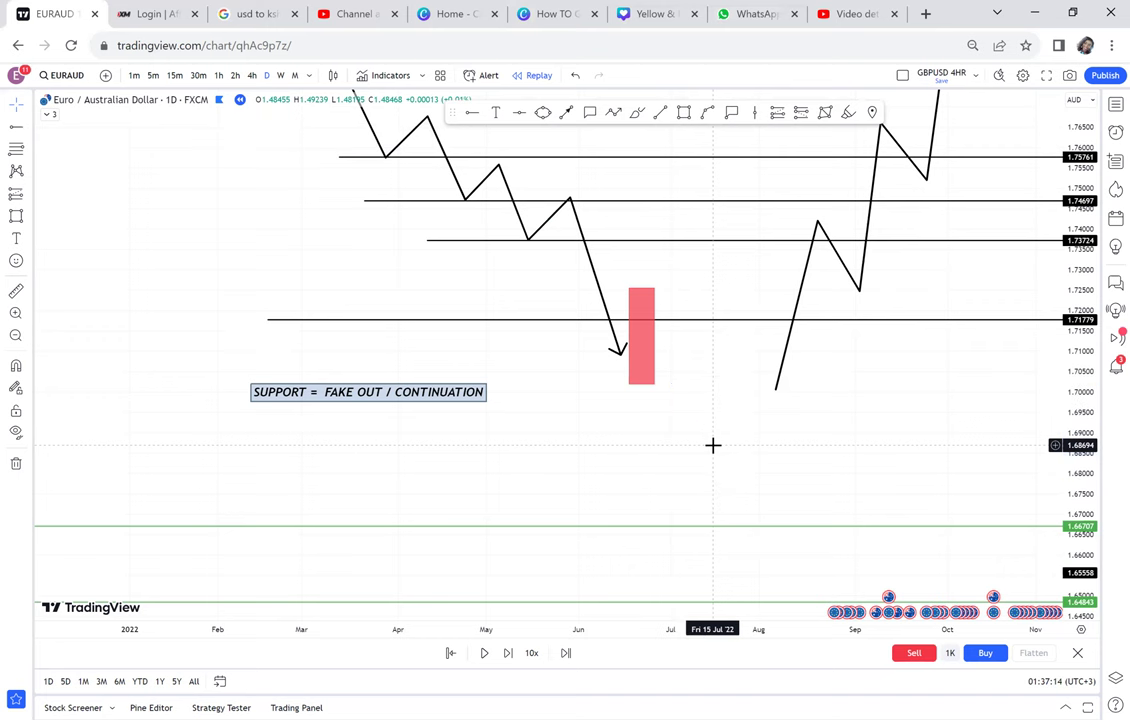
scroll(614, 348, "up", 3)
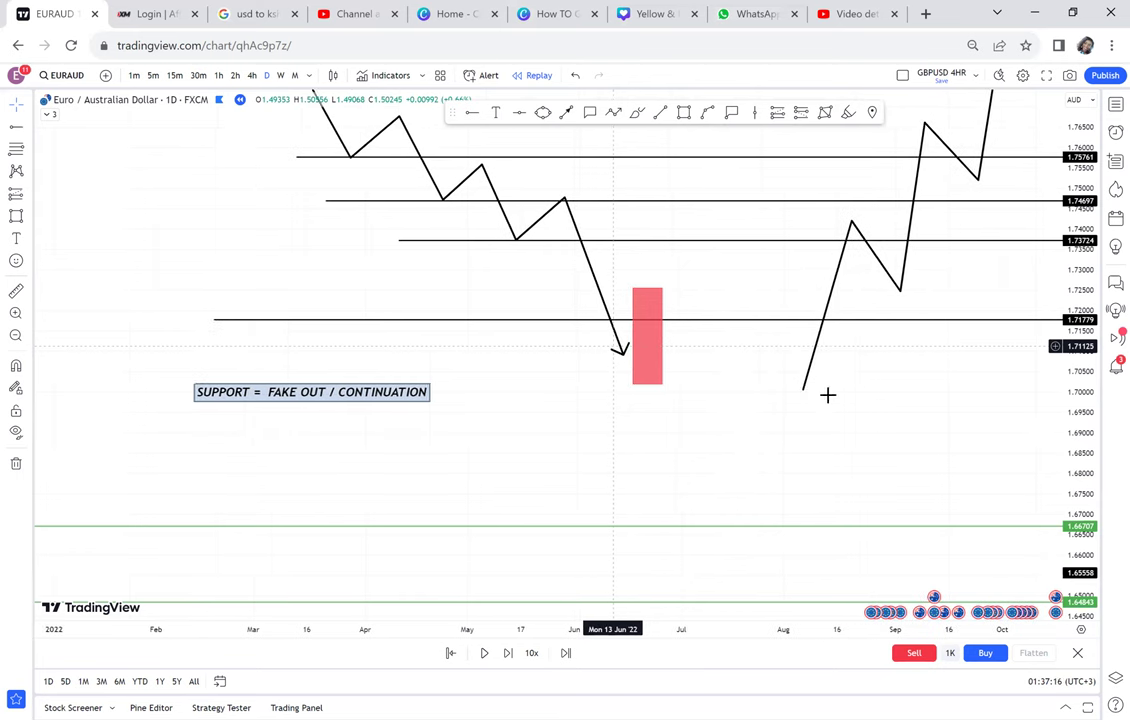
Set the red breakout box's fill opacity to 100%
left_click_drag(827, 395, 764, 411)
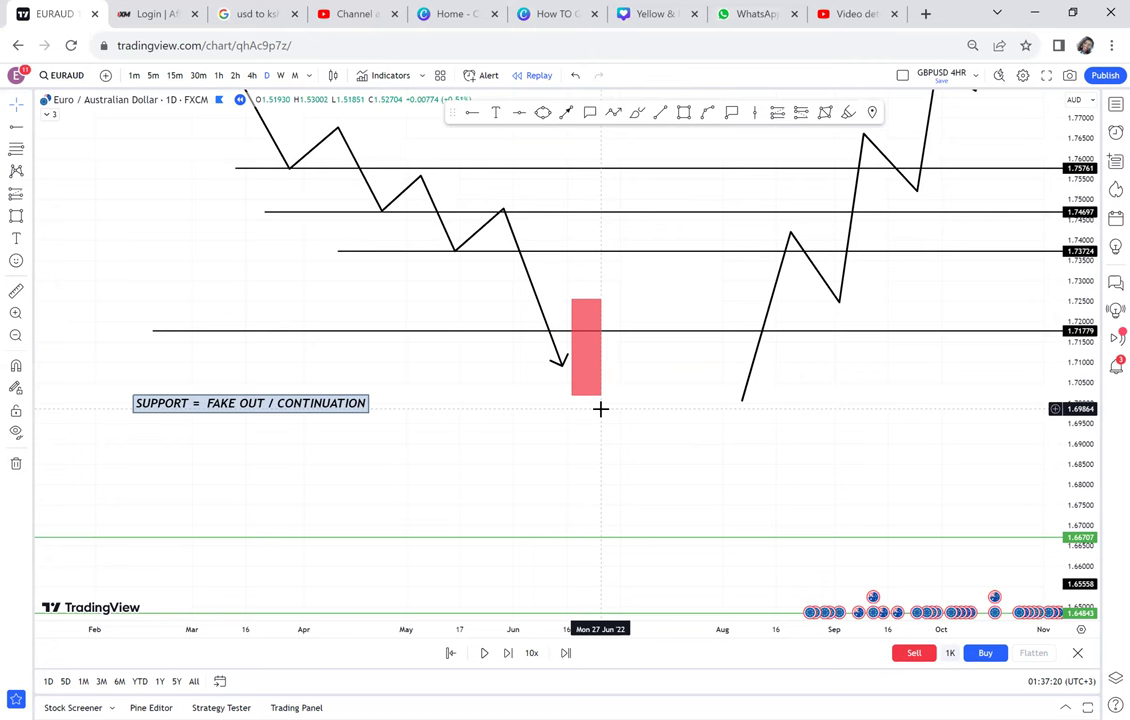
left_click(599, 395)
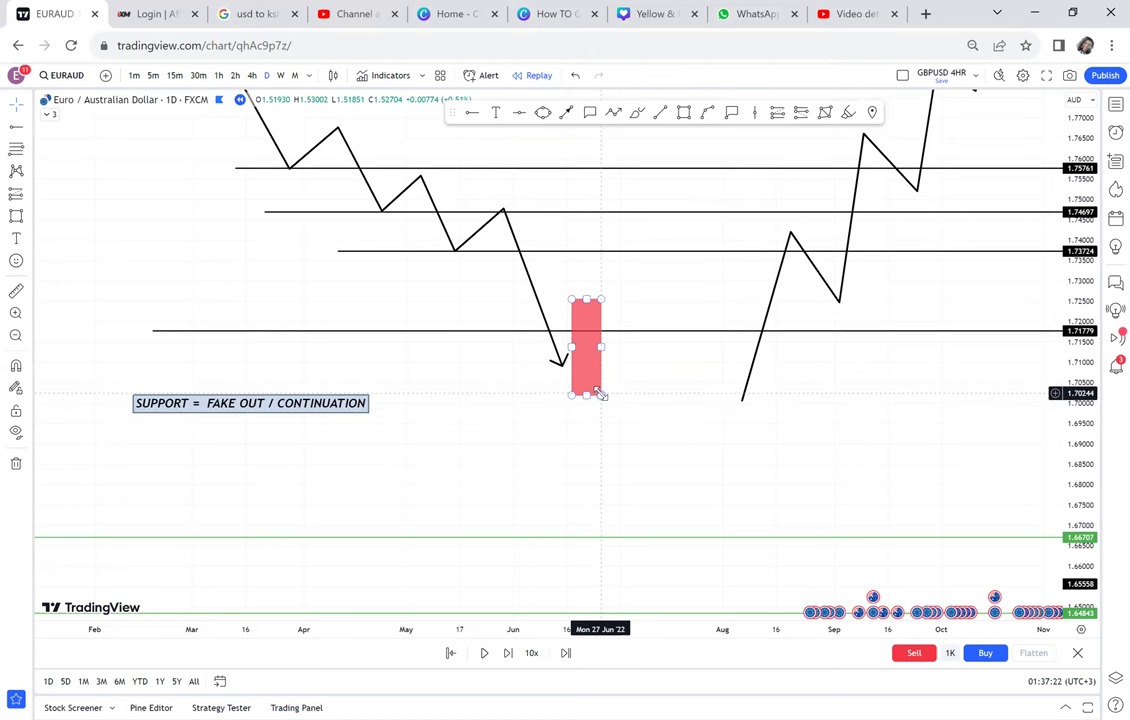
left_click(281, 135)
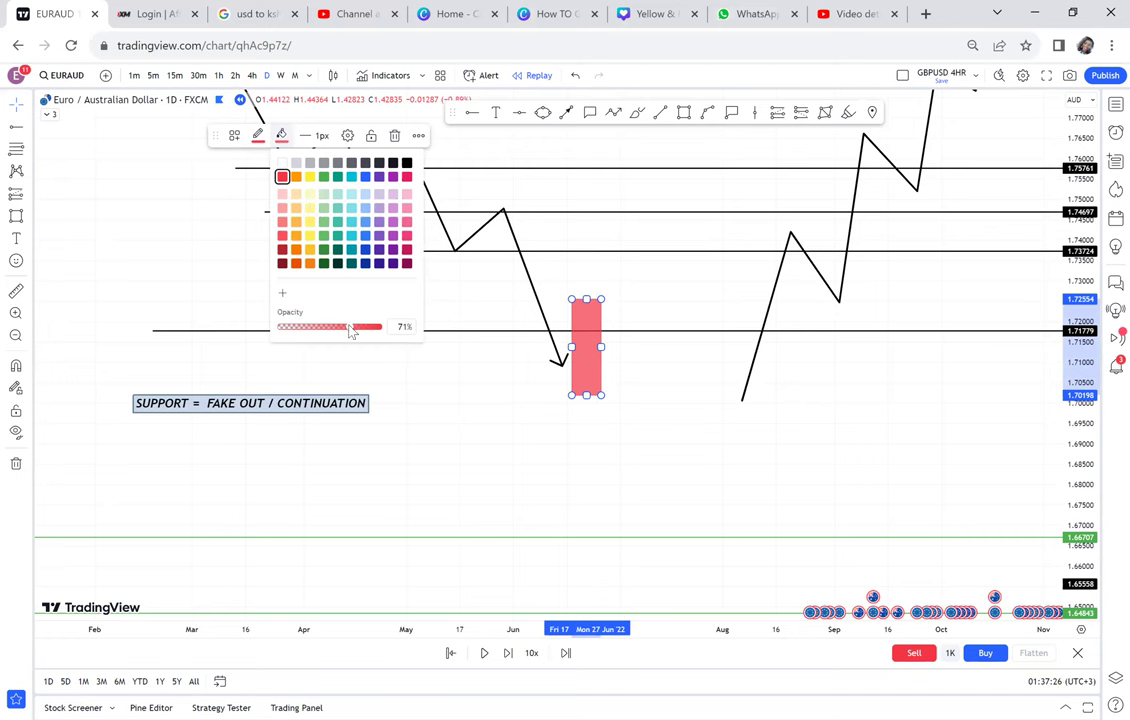
left_click_drag(349, 327, 403, 335)
left_click(657, 281)
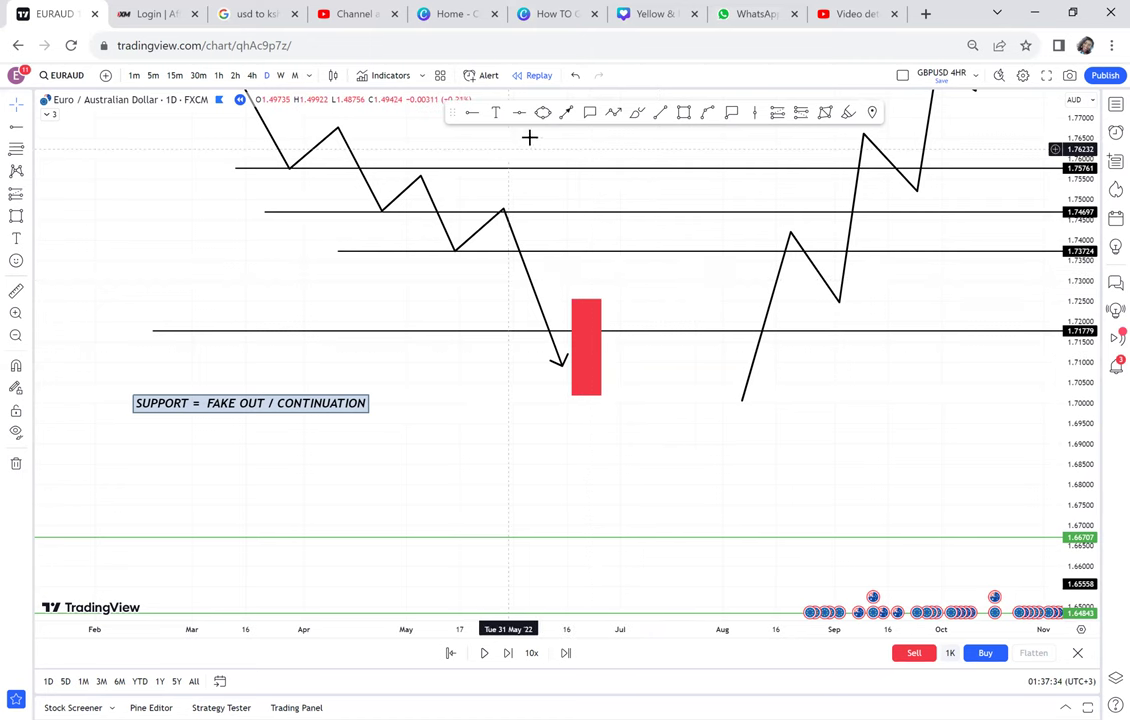
Draw an arrow from the red box's bottom pointing down to the left
left_click(566, 113)
left_click(567, 396)
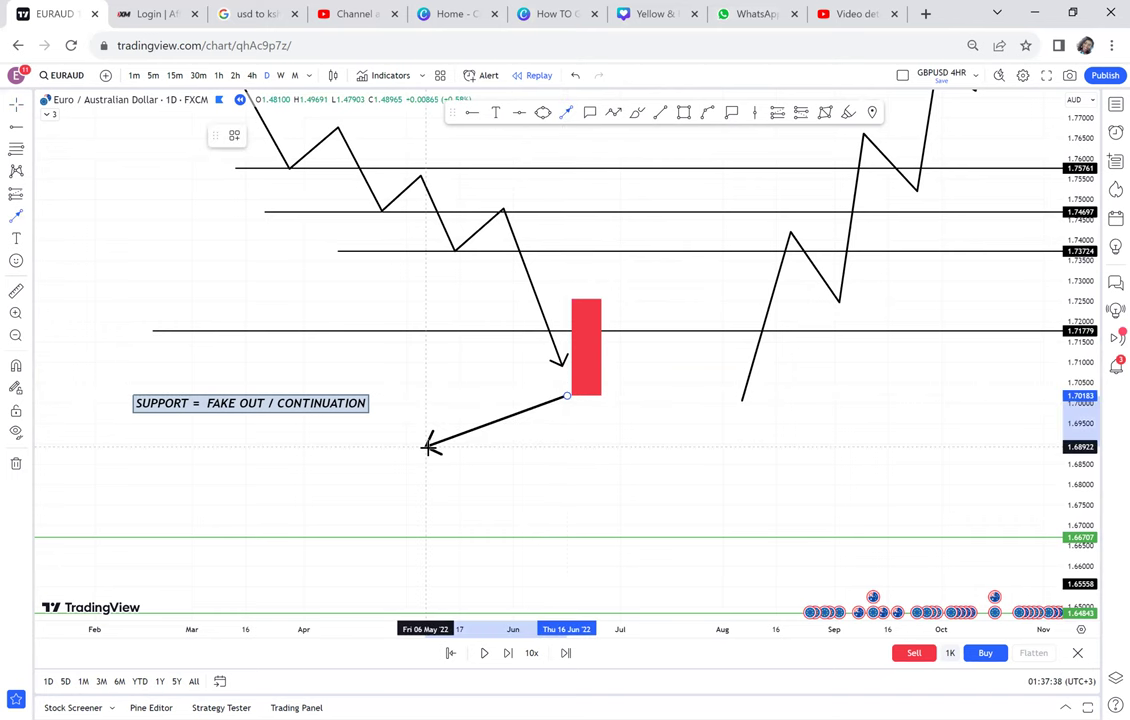
left_click(428, 447)
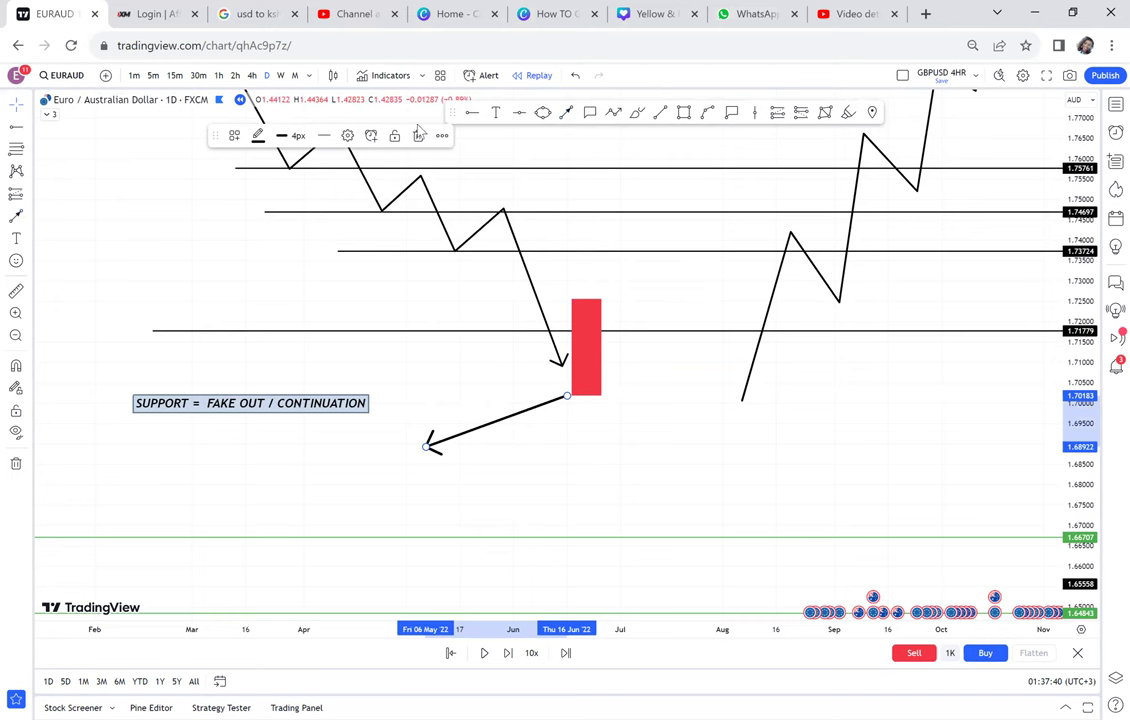
Add a two-line 'LOWER TIMEFRAME / DOUBLE BOTTOM' label and move it to the arrow's tip
left_click(494, 113)
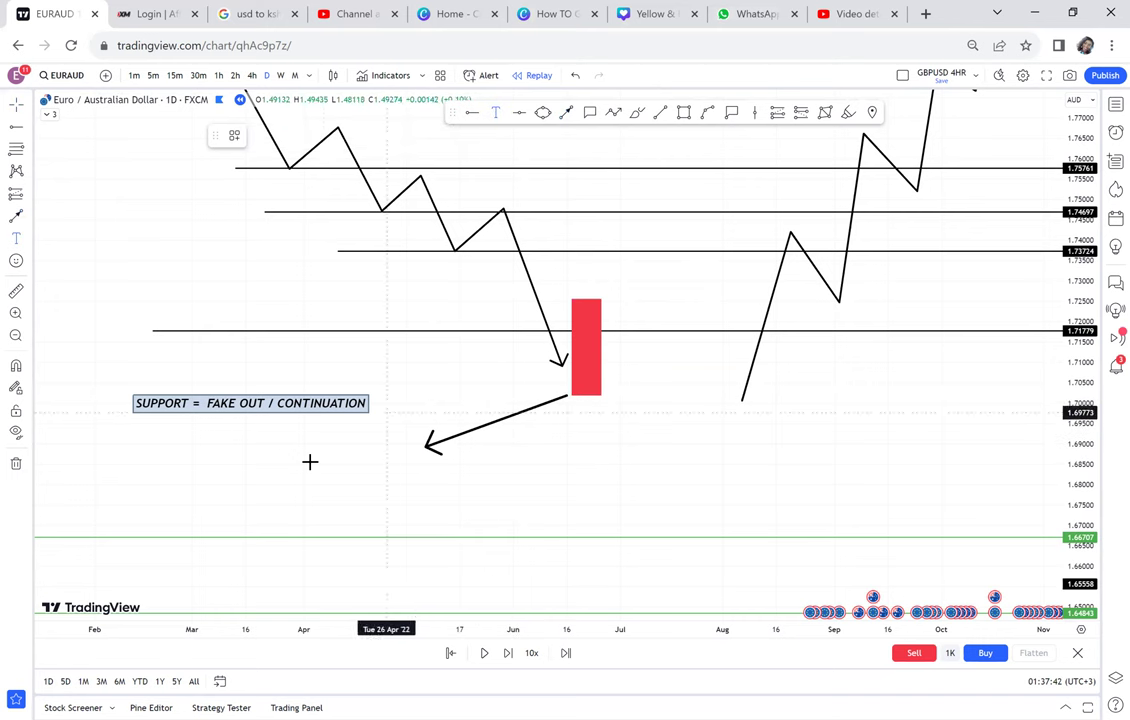
left_click(260, 470)
type("LOWER TIMEFRAME")
left_click(380, 480)
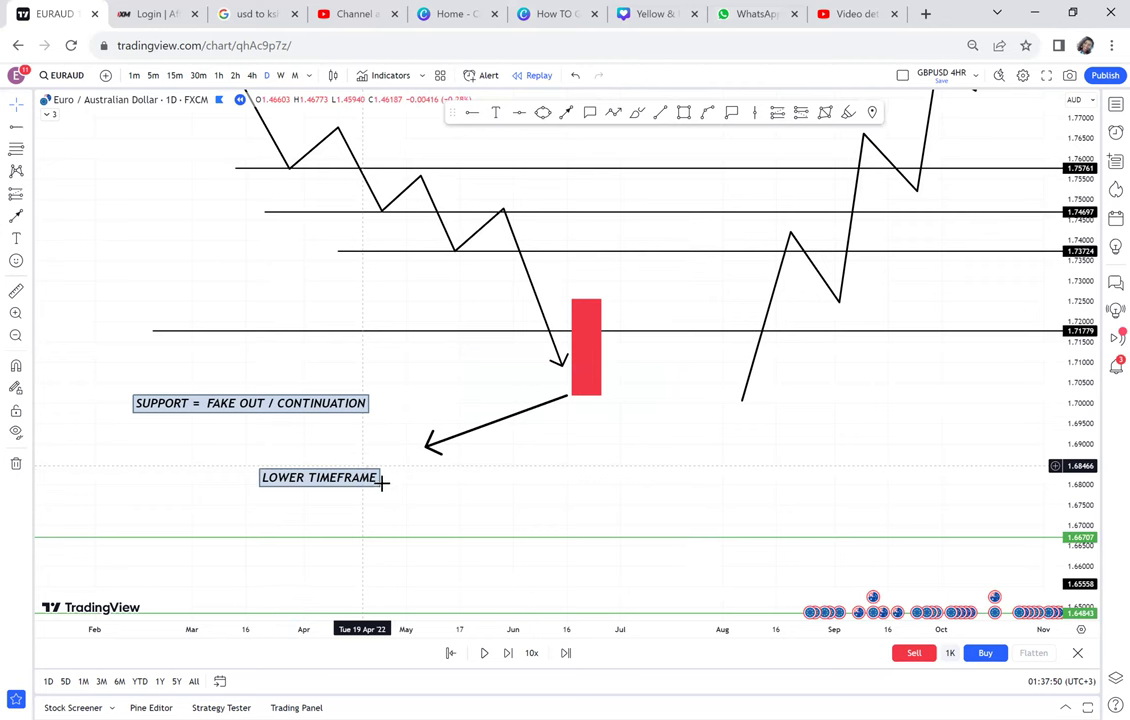
double_click(368, 480)
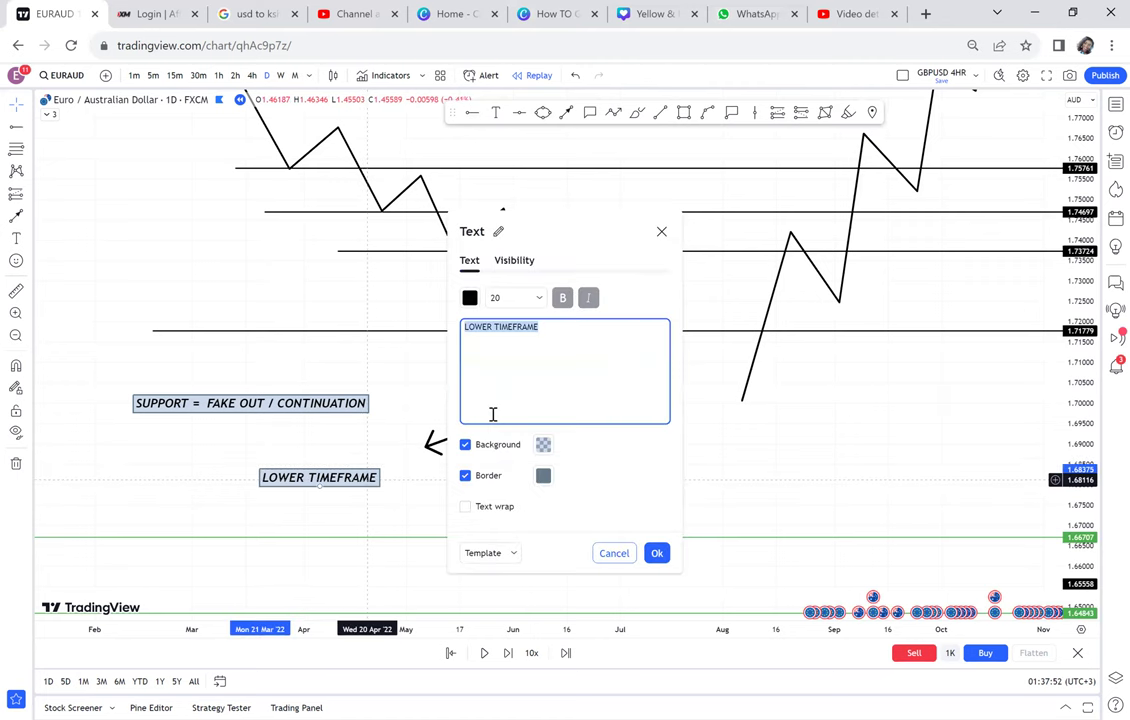
left_click(553, 326)
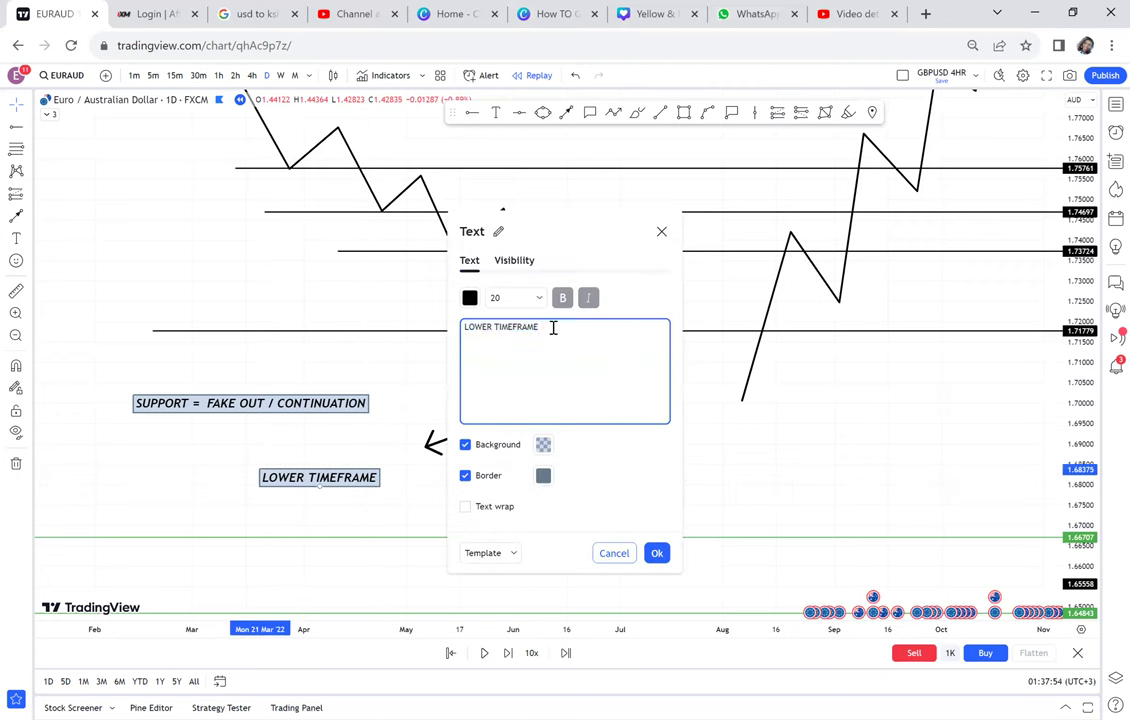
key("Return")
type("DOUBLE BOTTOM")
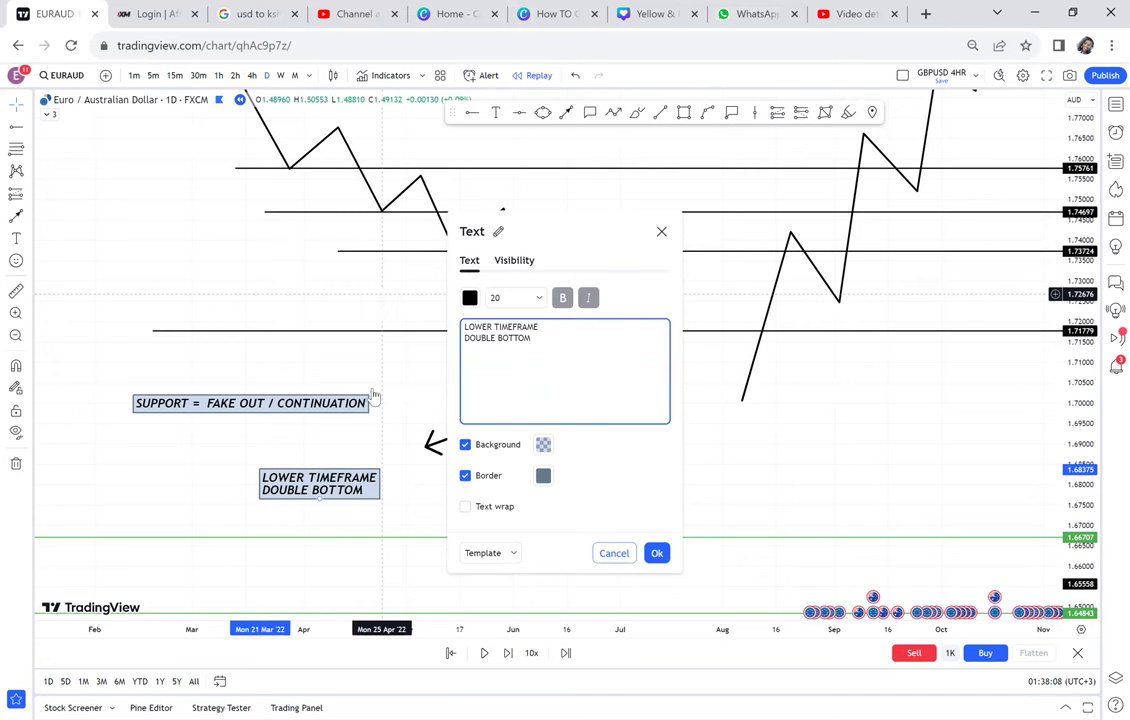
left_click(381, 447)
left_click_drag(353, 502, 408, 497)
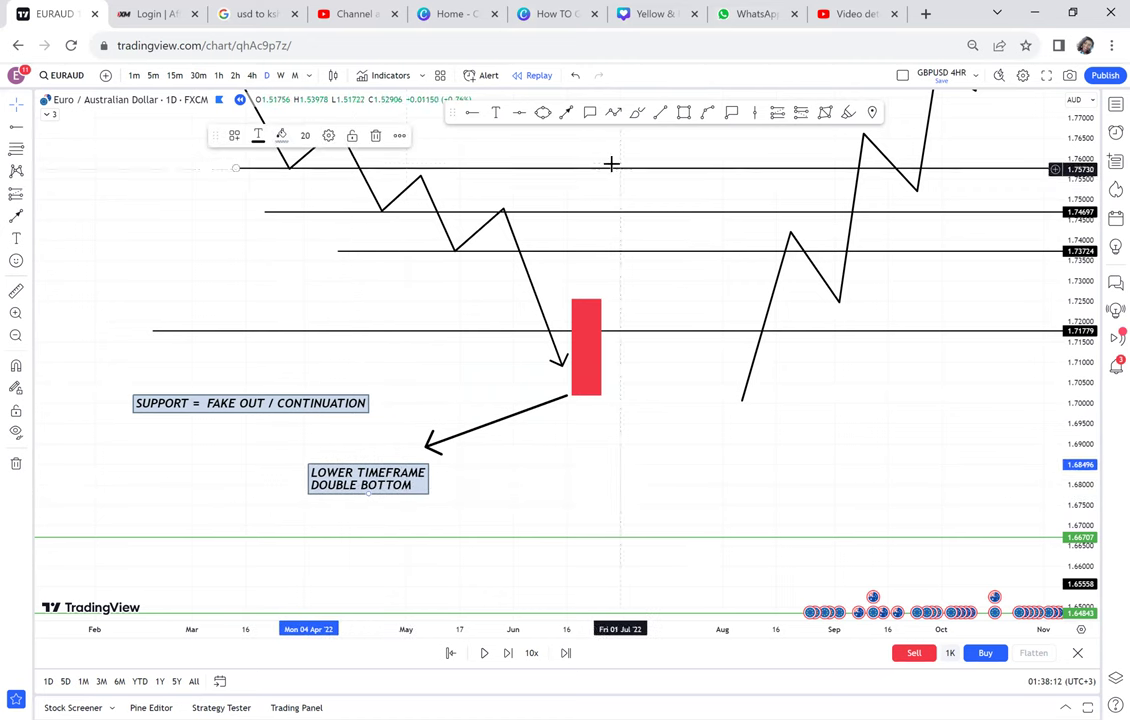
Draw a down-right arrow from the red candle and place a copy of the LOWER TIMEFRAME DOUBLE BOTTOM label beneath it
left_click(566, 113)
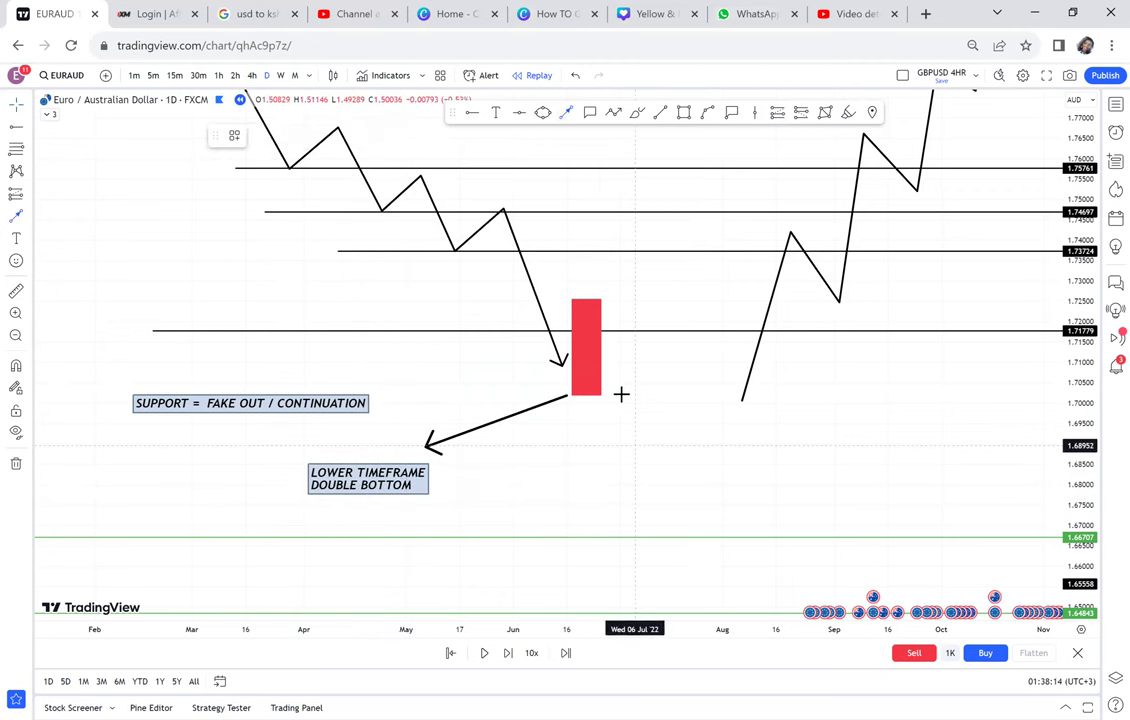
left_click_drag(616, 392, 704, 433)
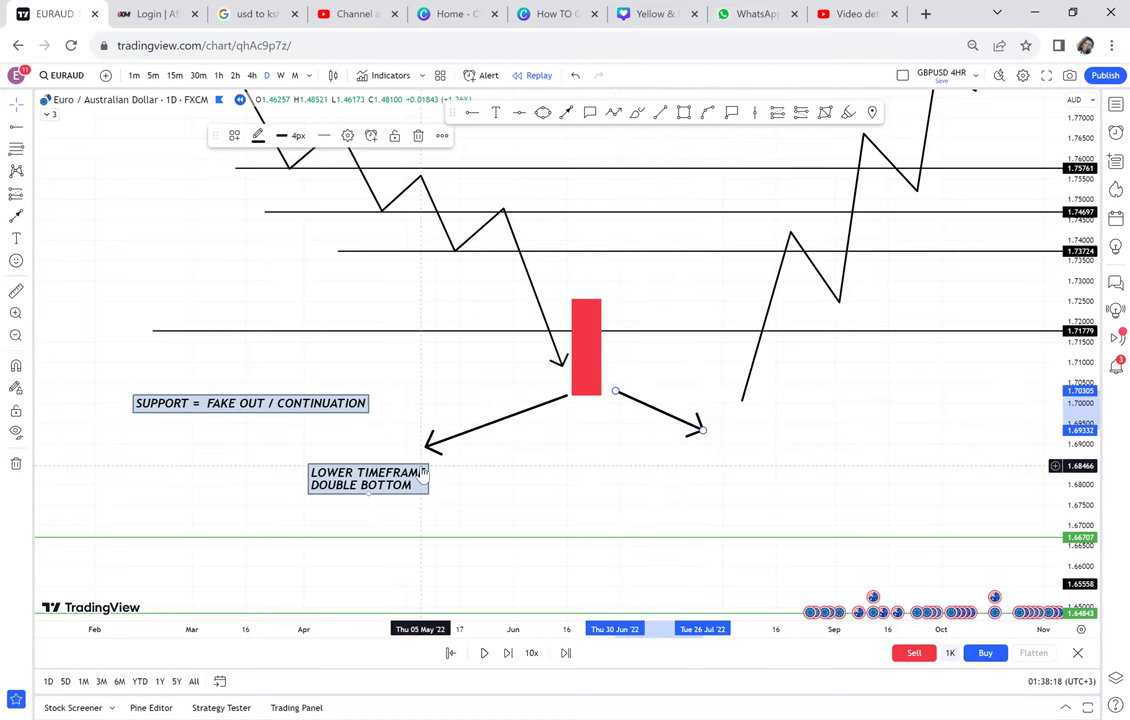
left_click(421, 468)
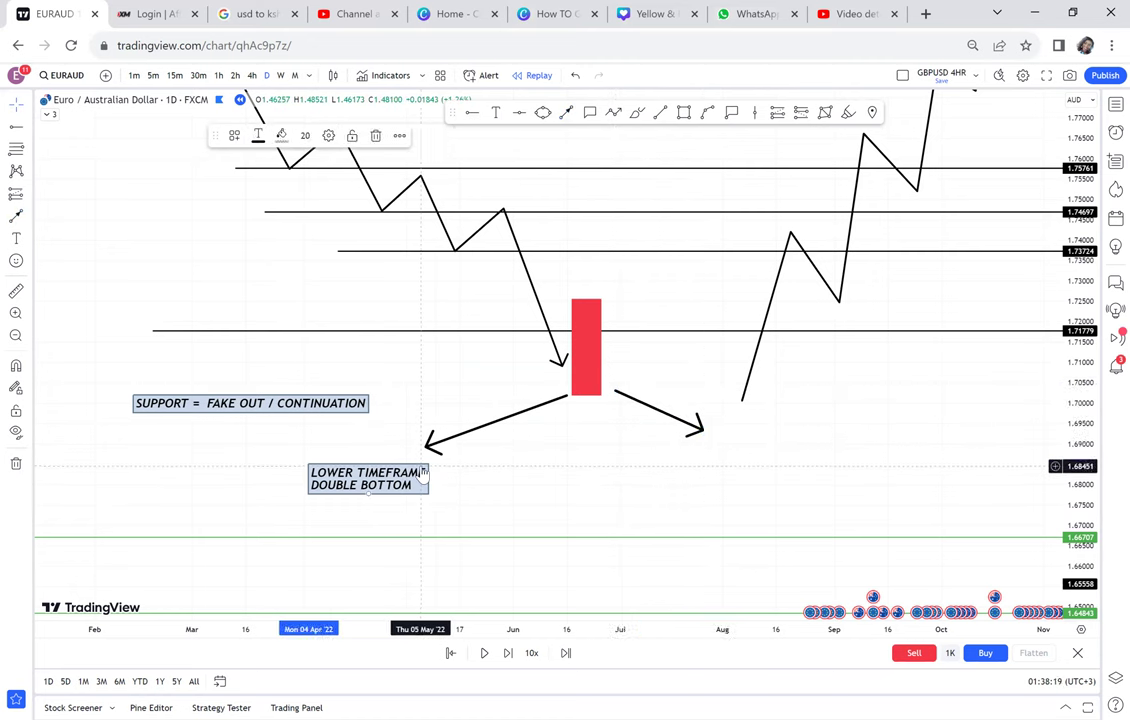
left_click(399, 135)
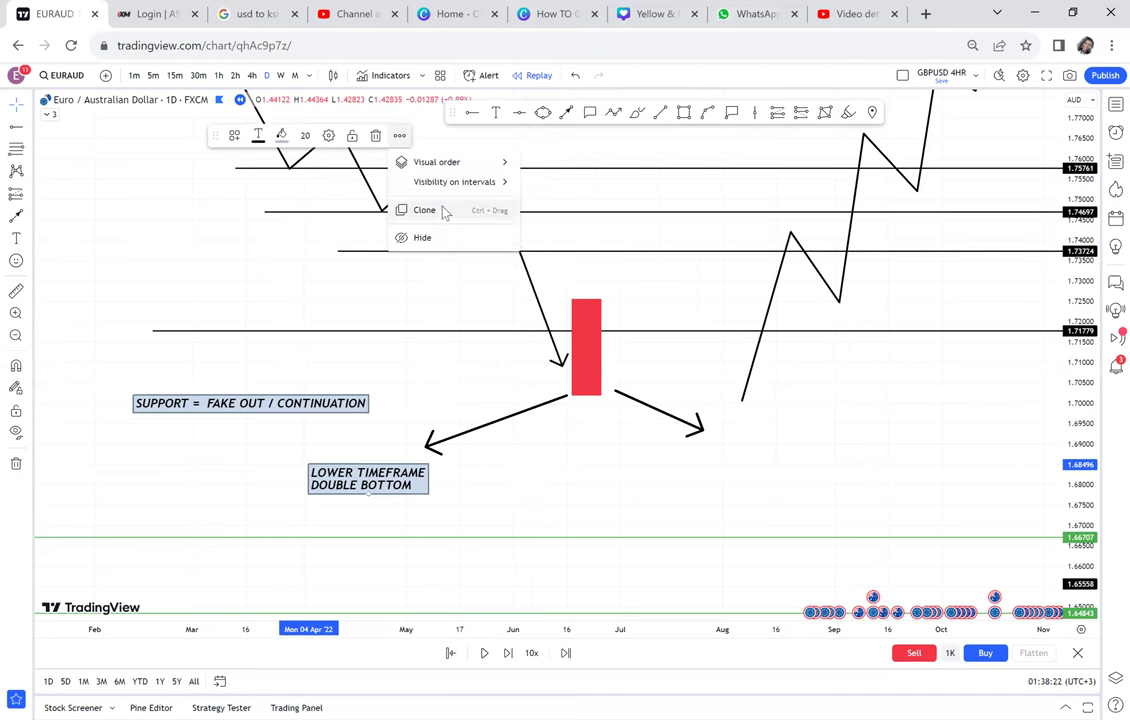
left_click(444, 209)
mouse_move(375, 447)
left_mouse_down()
mouse_move(440, 436)
mouse_move(680, 441)
mouse_move(712, 457)
left_mouse_up()
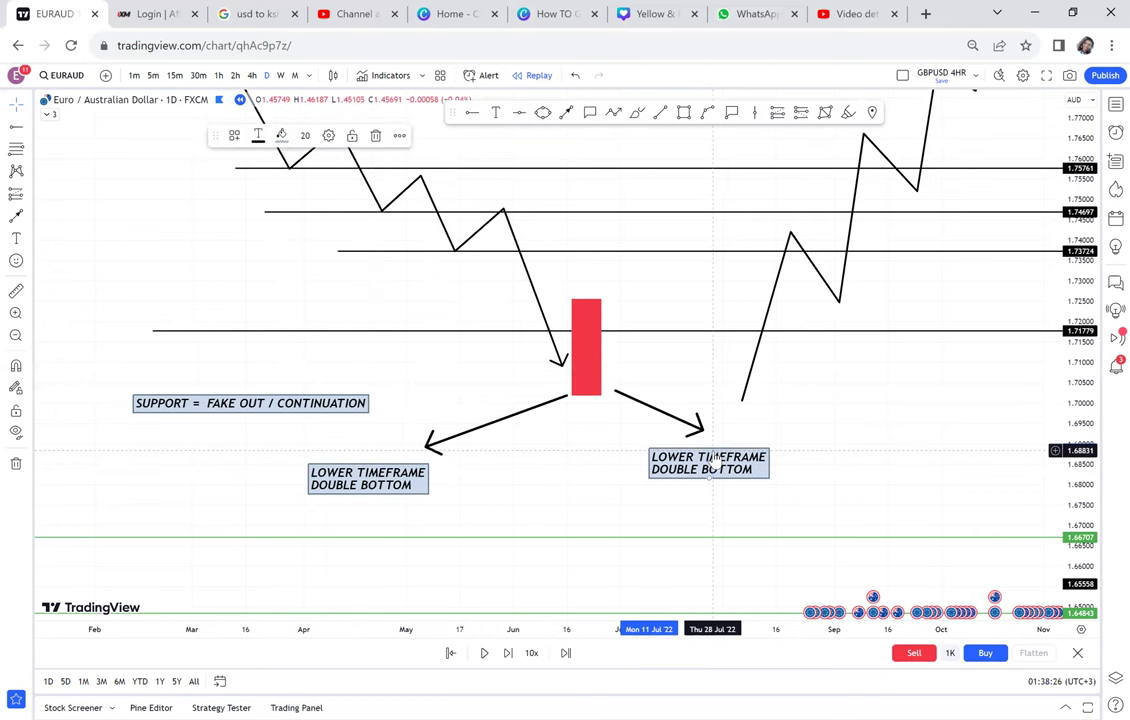
Change the copied label's text to 'HIGHTIMEFAME TIMEFRAME DOUBLE BOTTOM'
double_click(713, 462)
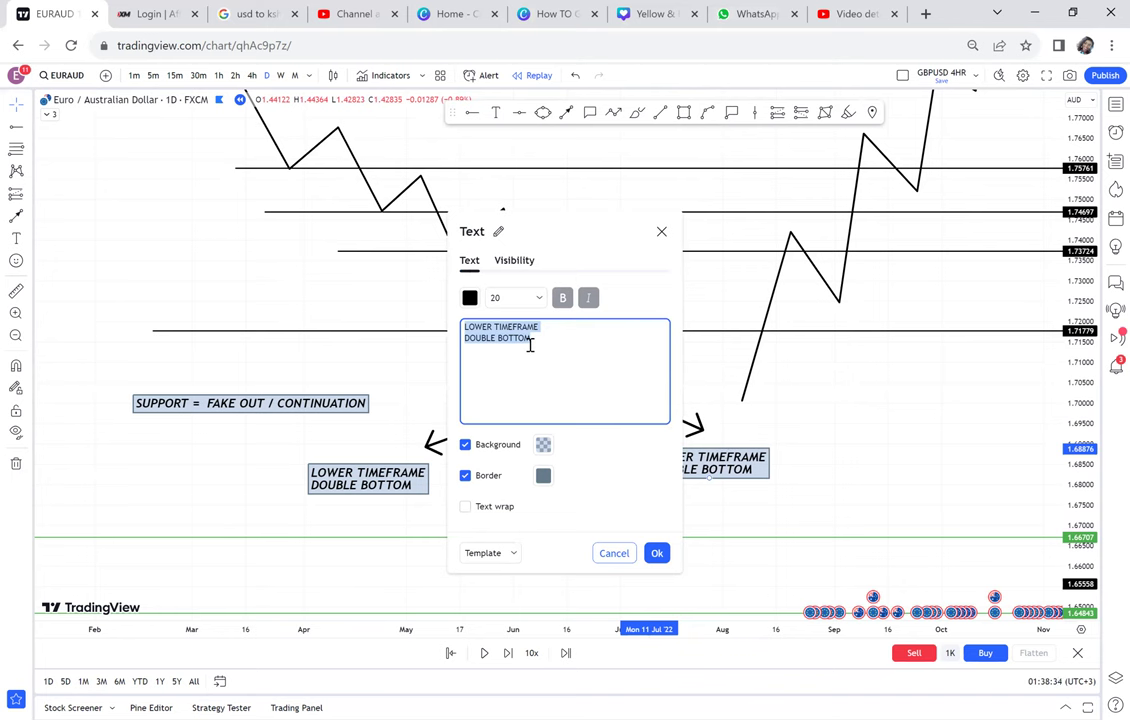
left_click(493, 331)
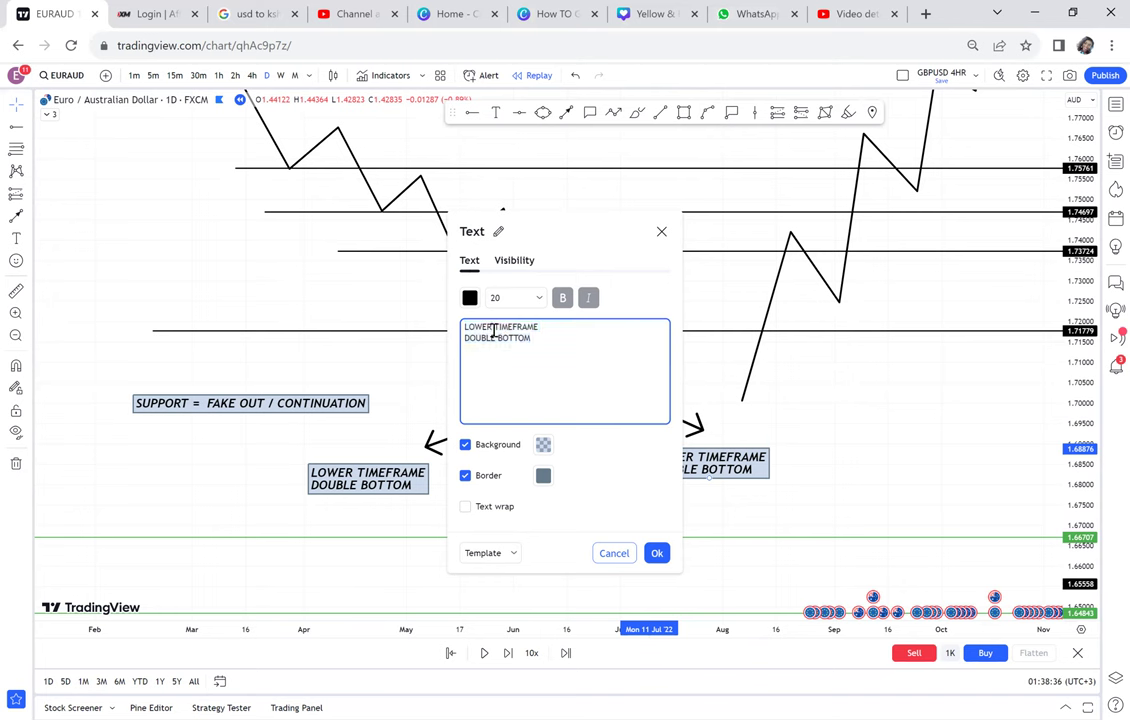
key("BackSpace")
key("BackSpace")
key("BackSpace")
key("BackSpace")
key("BackSpace")
type("HIH")
key("BackSpace")
type("GHTIMEFAME")
left_click(800, 394)
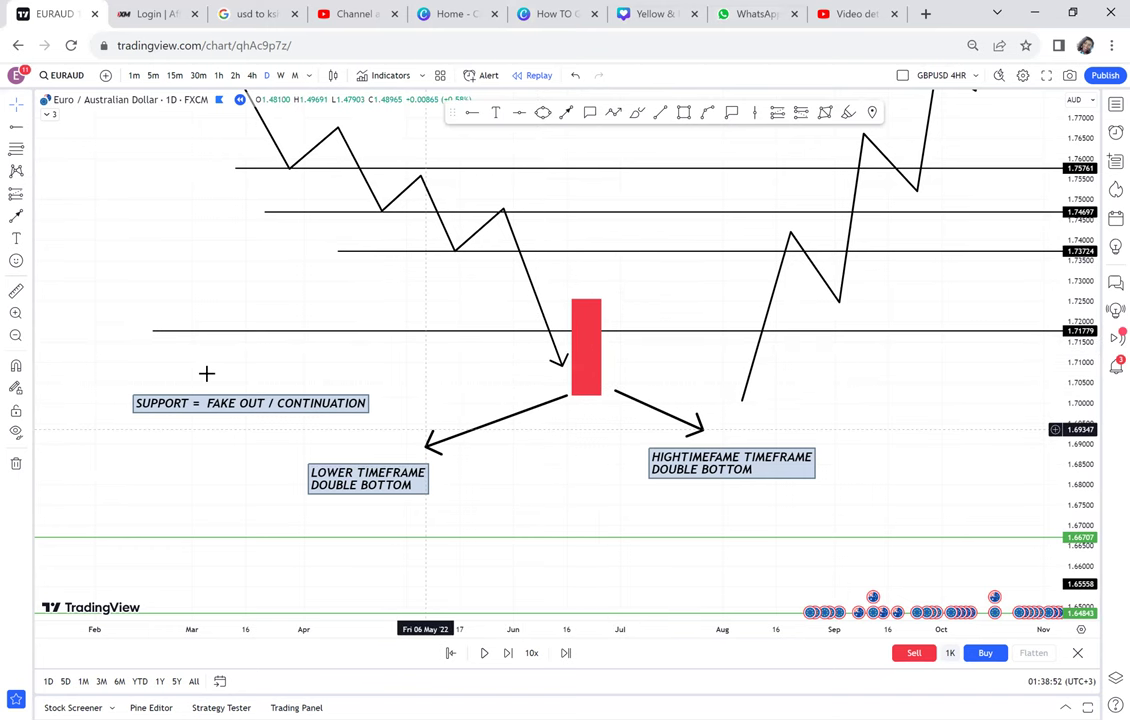
left_click(580, 390)
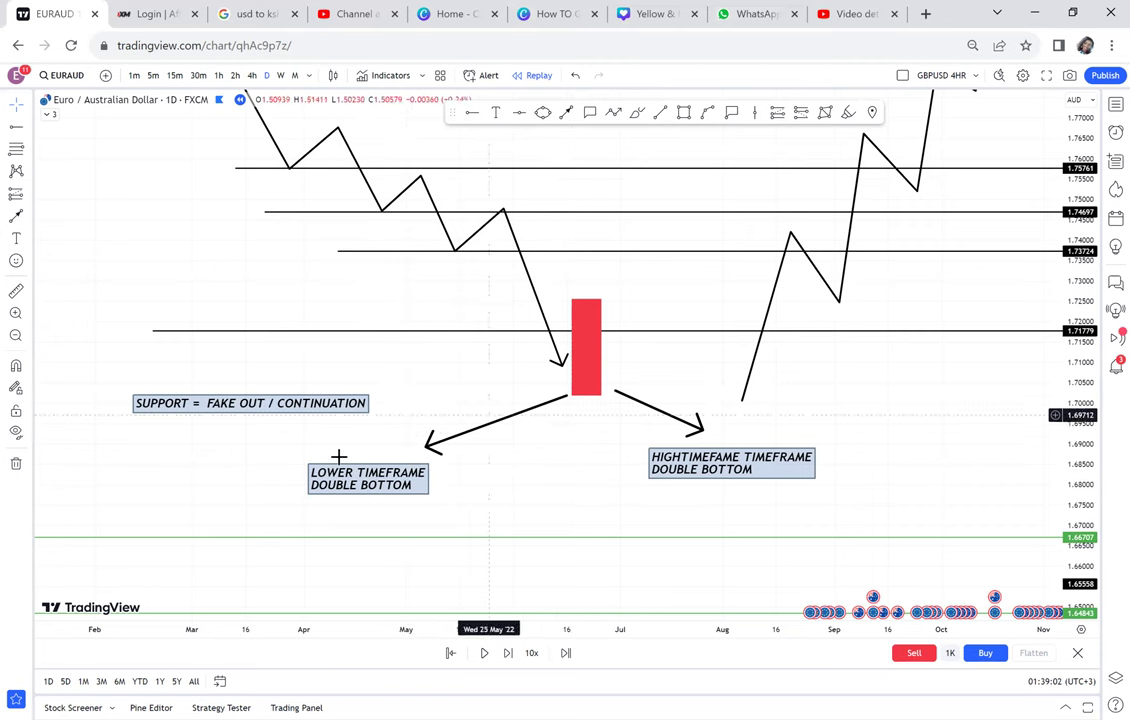
left_click(566, 397)
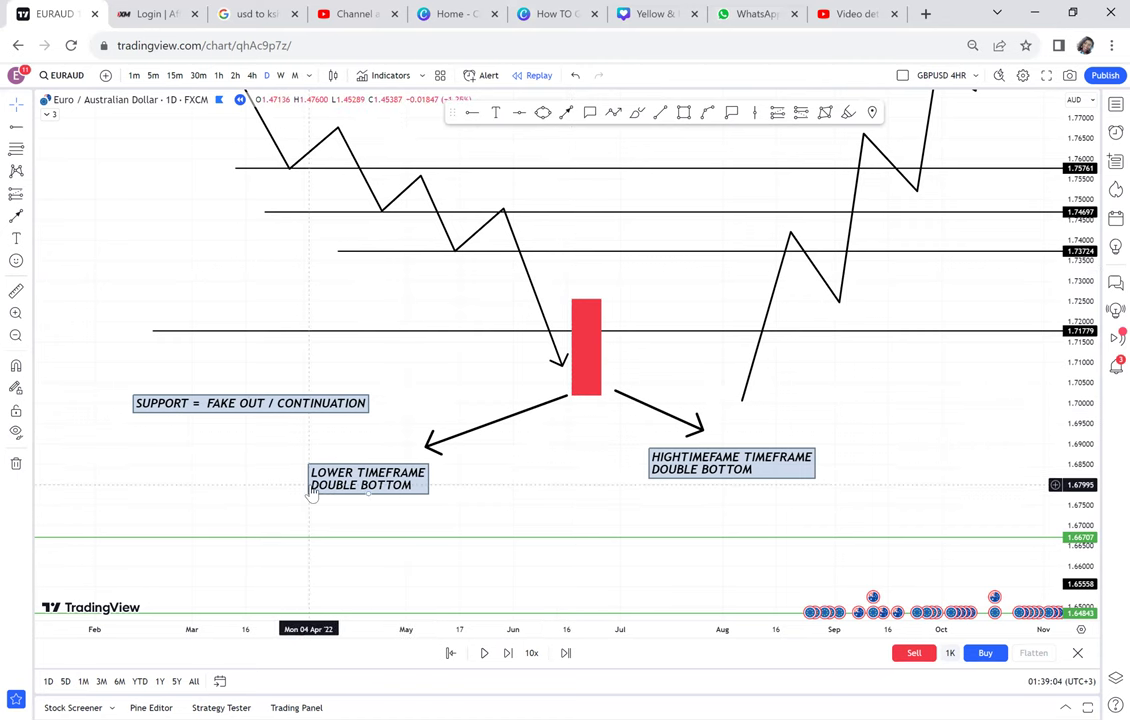
left_click(550, 320)
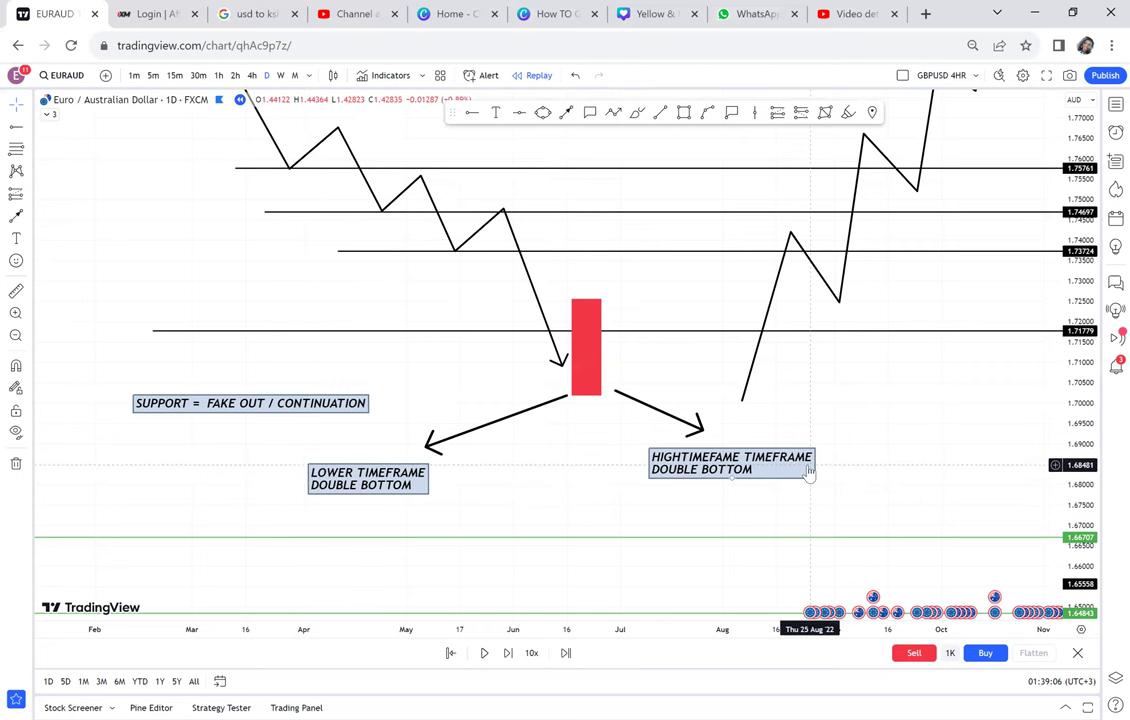
scroll(595, 419, "down", 5)
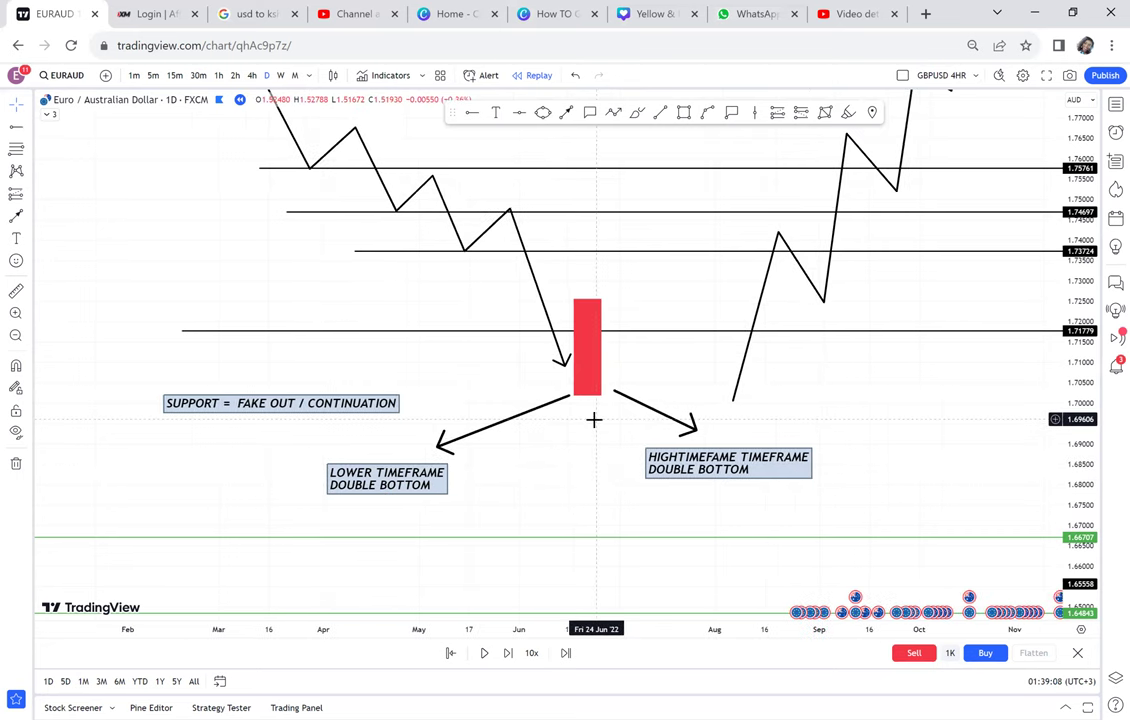
left_click_drag(722, 358, 875, 388)
Pan left and draw a zigzag path climbing from a deep low through higher highs to its peak
left_click_drag(447, 323, 619, 365)
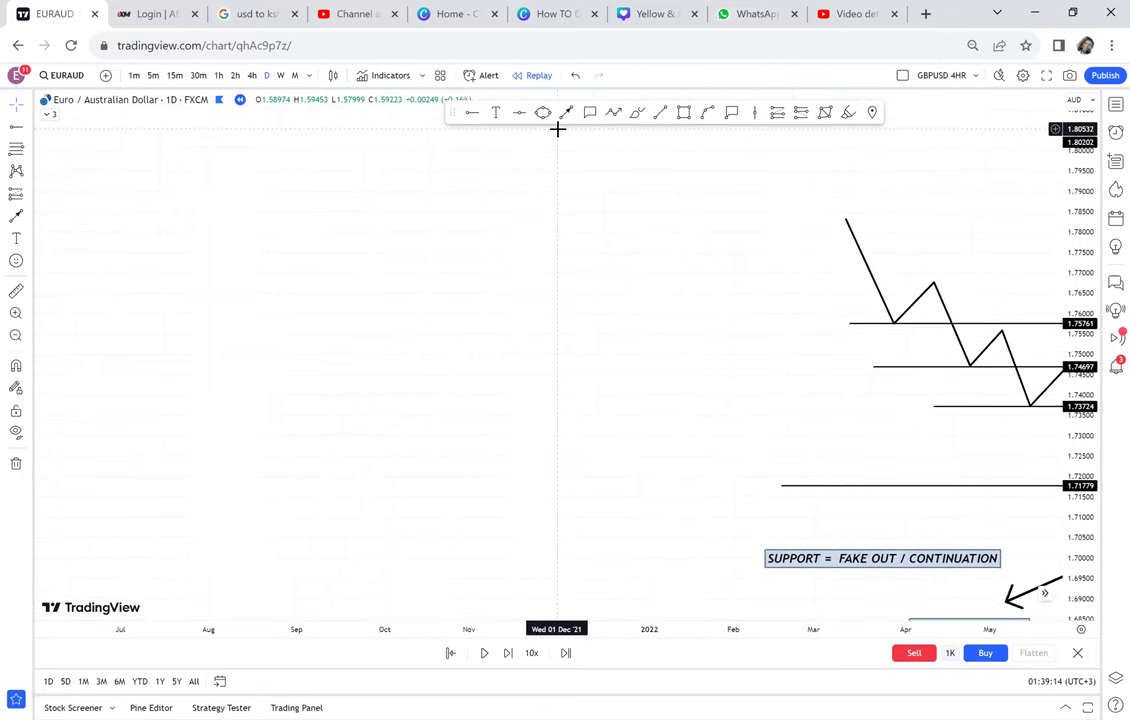
left_click(614, 113)
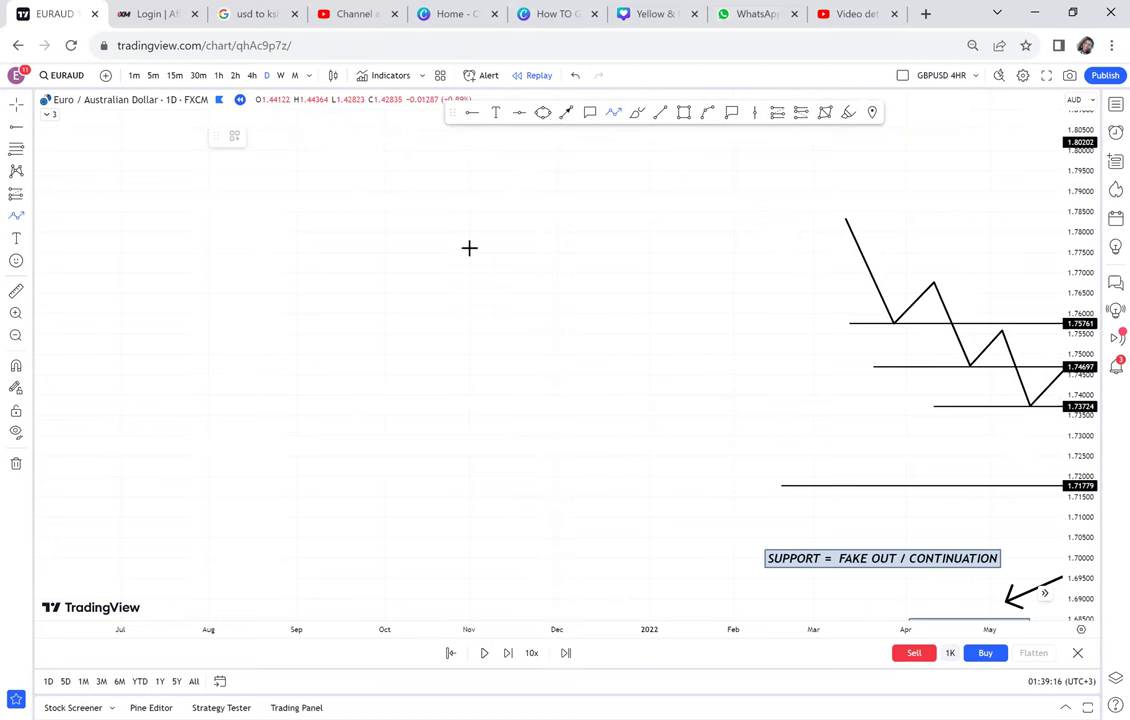
left_click(168, 275)
left_click(197, 349)
left_click(236, 321)
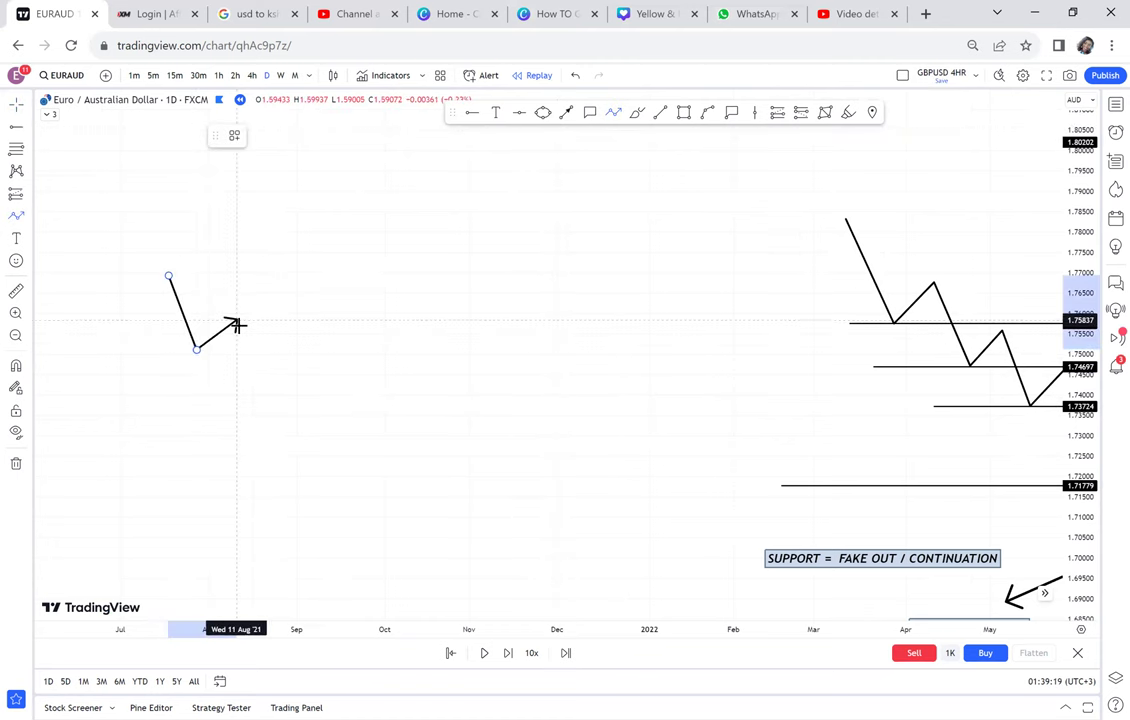
left_click(296, 475)
left_click(344, 378)
left_click(368, 401)
left_click(413, 279)
double_click(441, 306)
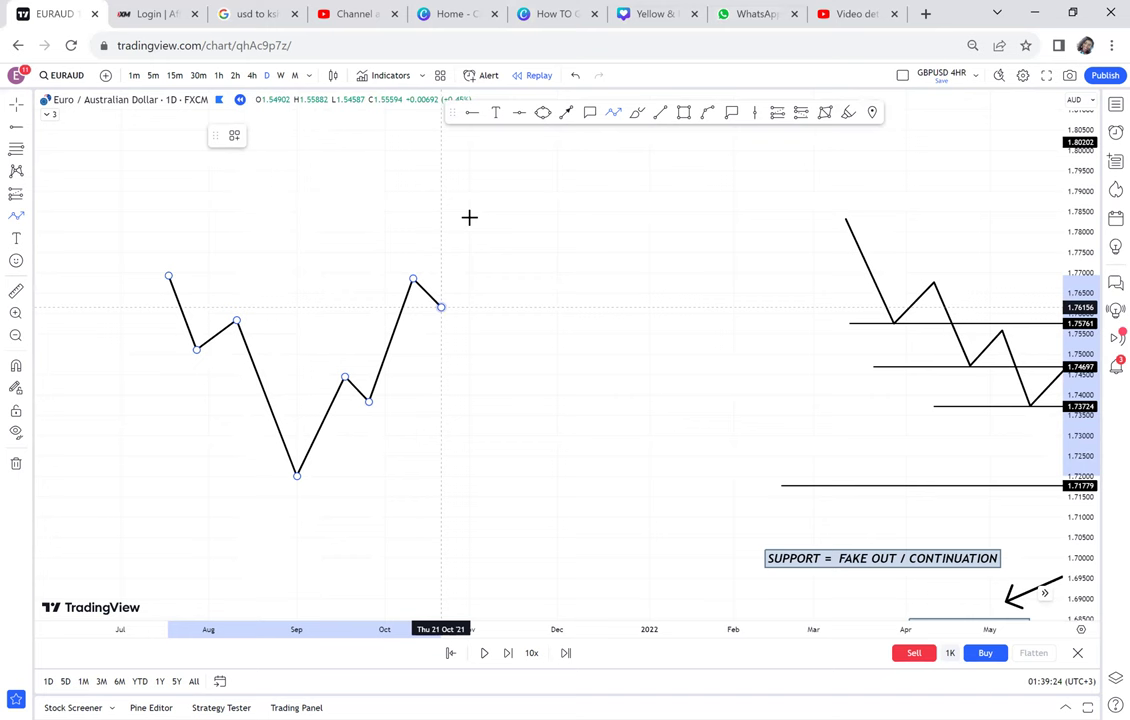
left_click(469, 211)
left_click(501, 244)
double_click(537, 164)
left_click(569, 198)
left_click(601, 143)
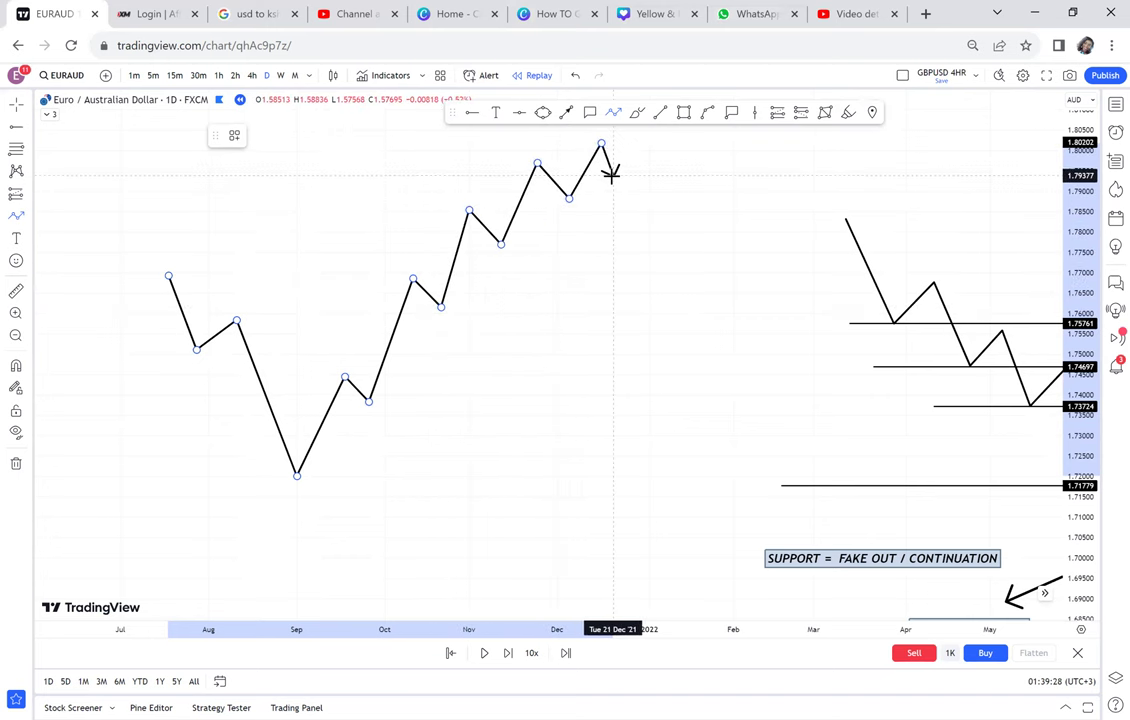
Continue the zigzag down through lower highs and lows, ending in an arrow below the 1.71992 support line
left_click(641, 245)
left_click(665, 226)
left_click(697, 321)
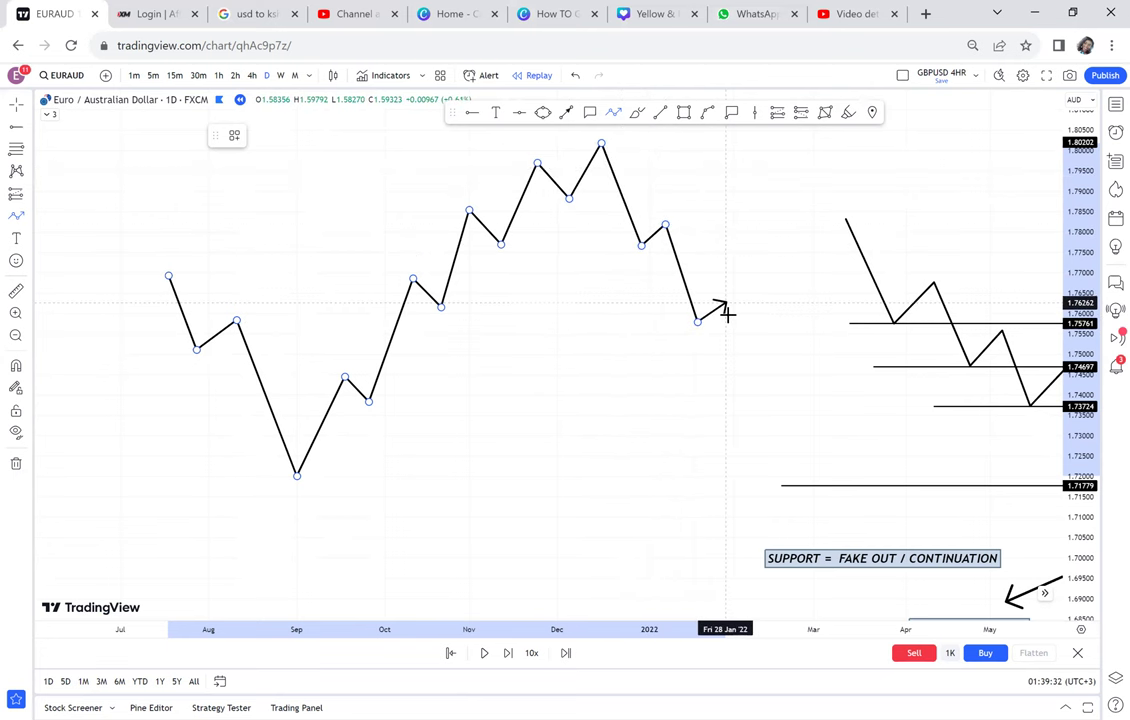
left_click(726, 304)
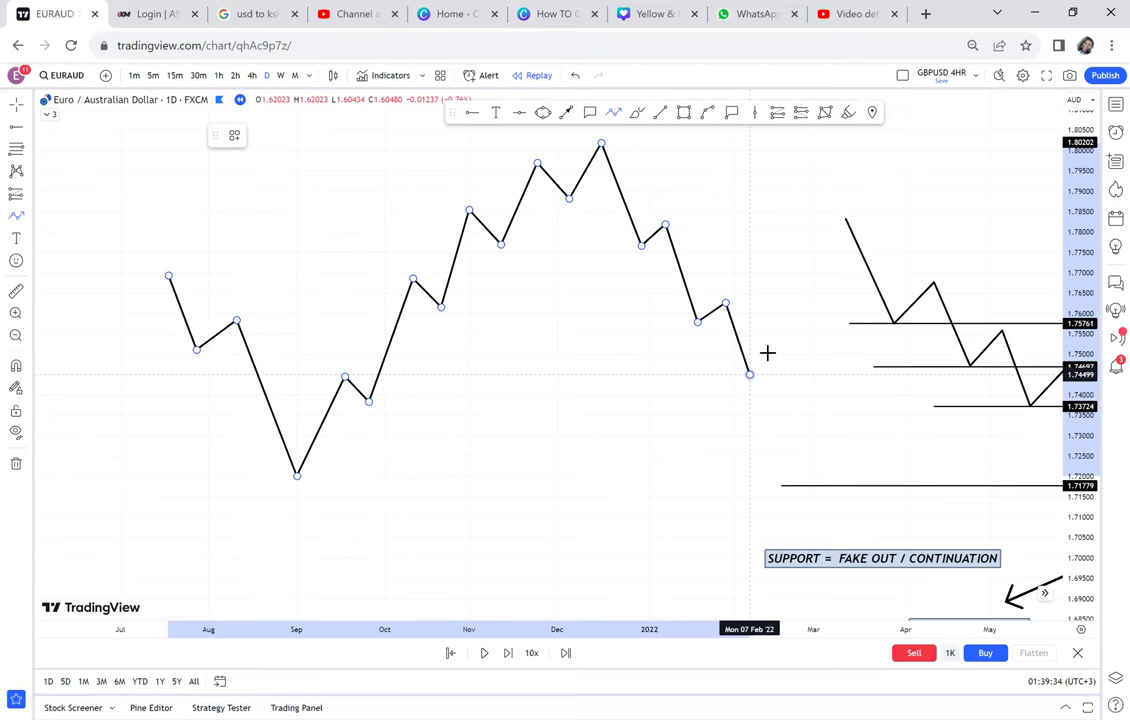
left_click(777, 349)
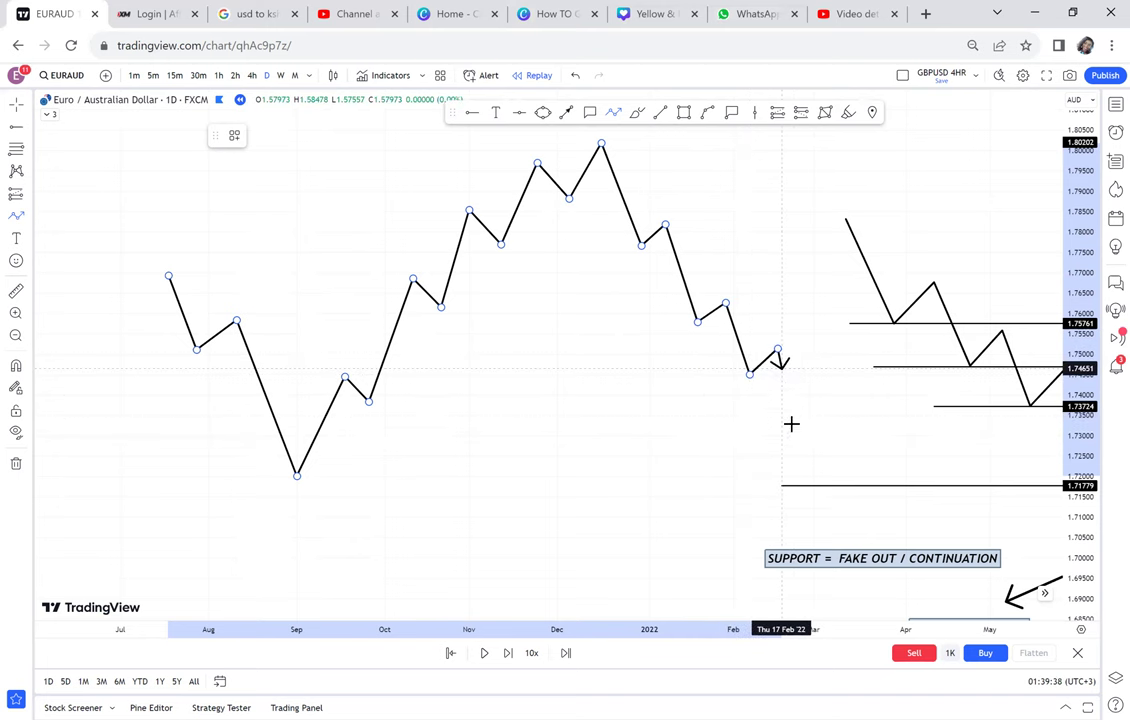
double_click(818, 508)
mouse_move(795, 394)
left_mouse_down()
mouse_move(736, 371)
mouse_move(33, 376)
mouse_move(108, 380)
left_mouse_up()
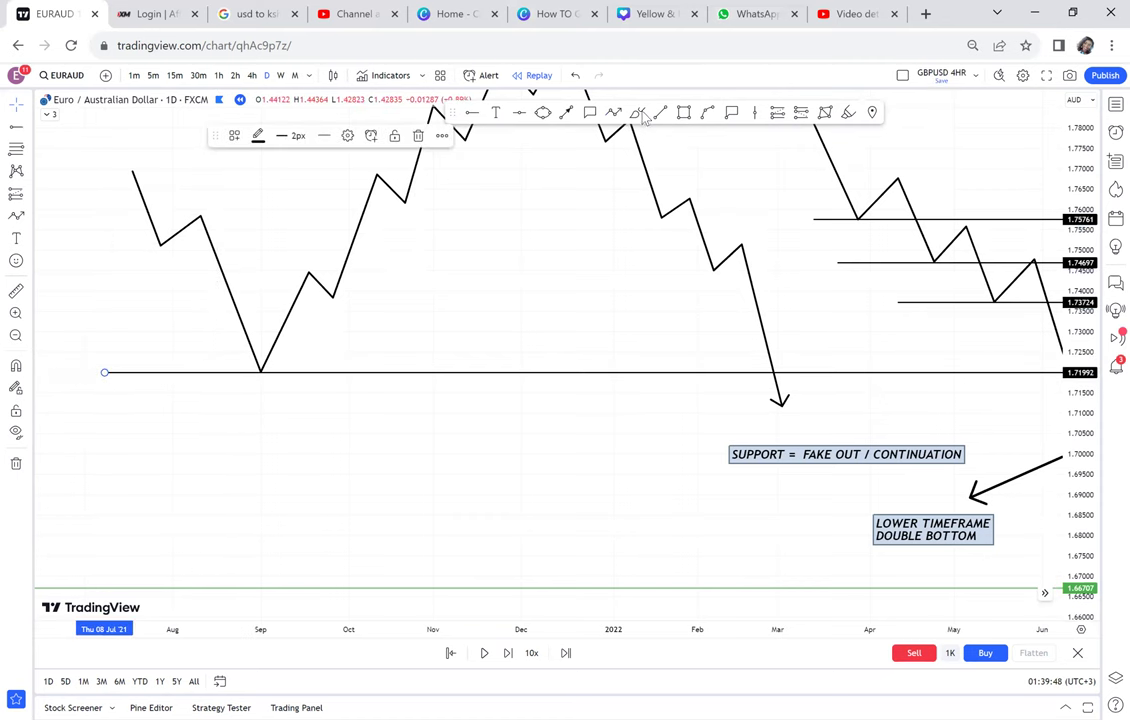
Circle the zigzag's V bottom and its second support touch with yellow ellipses
left_click(542, 112)
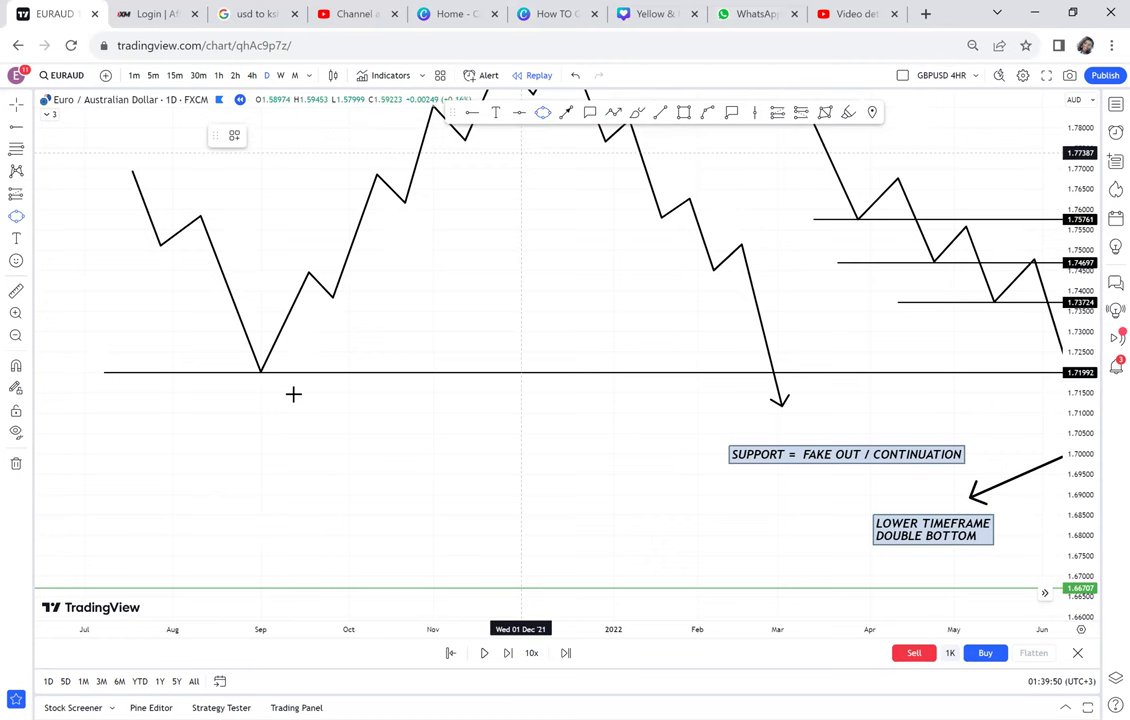
left_click_drag(278, 355, 287, 382)
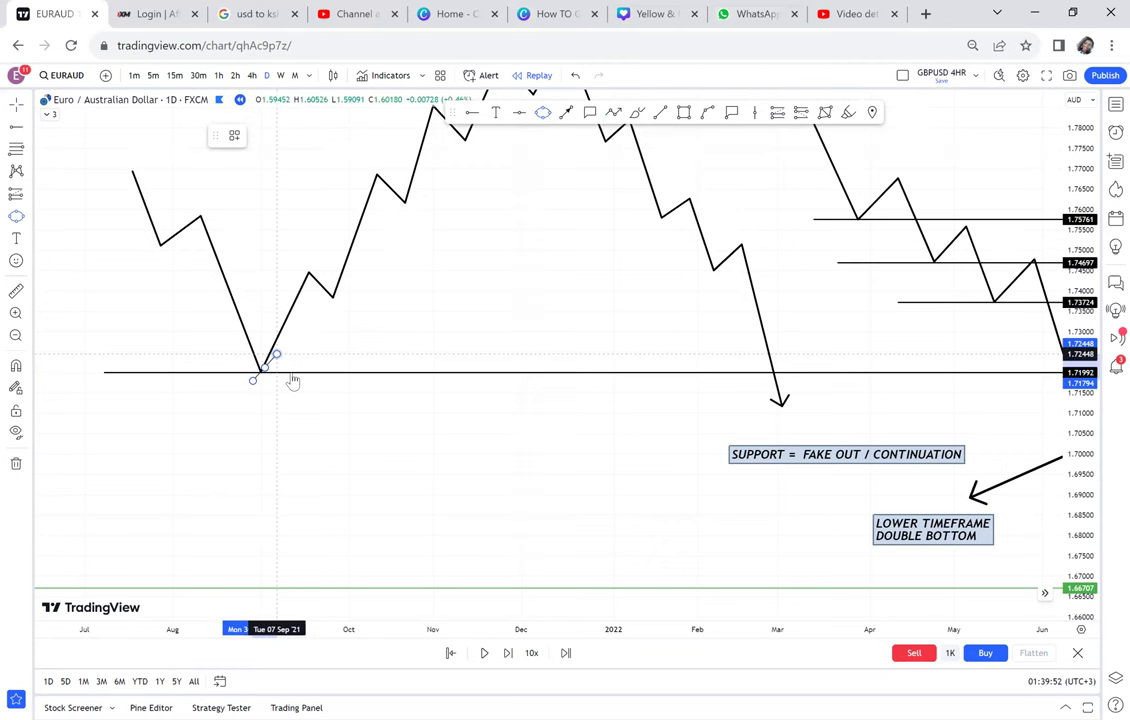
left_click(542, 113)
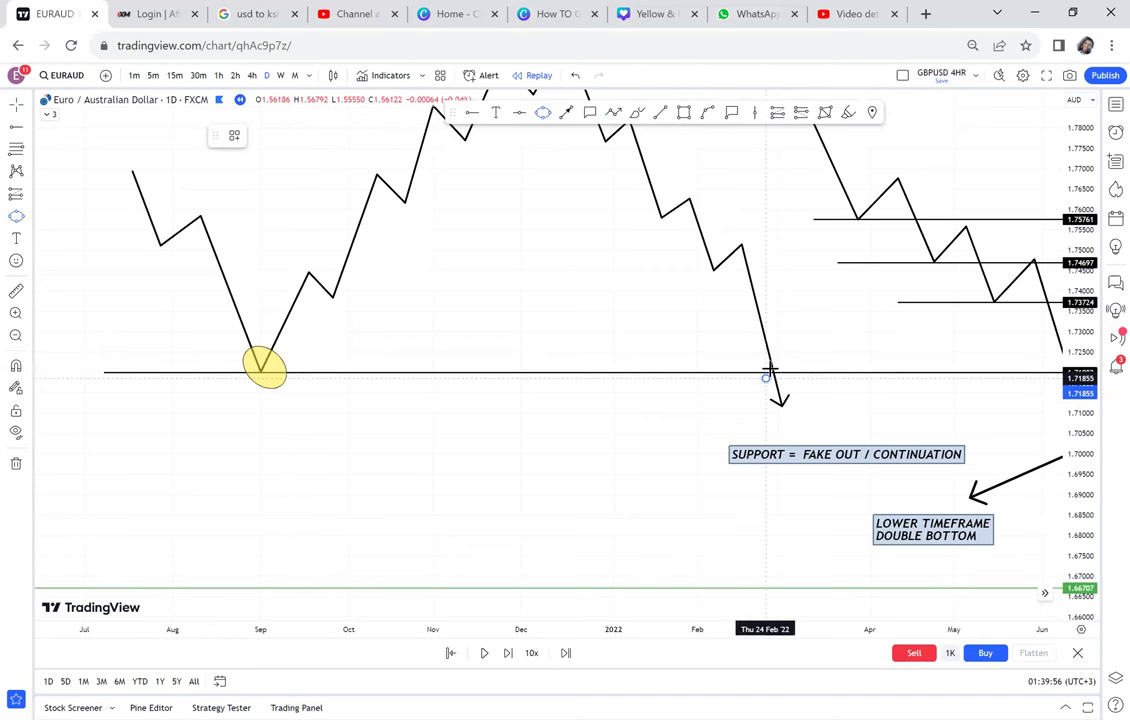
left_click(785, 355)
left_click(797, 372)
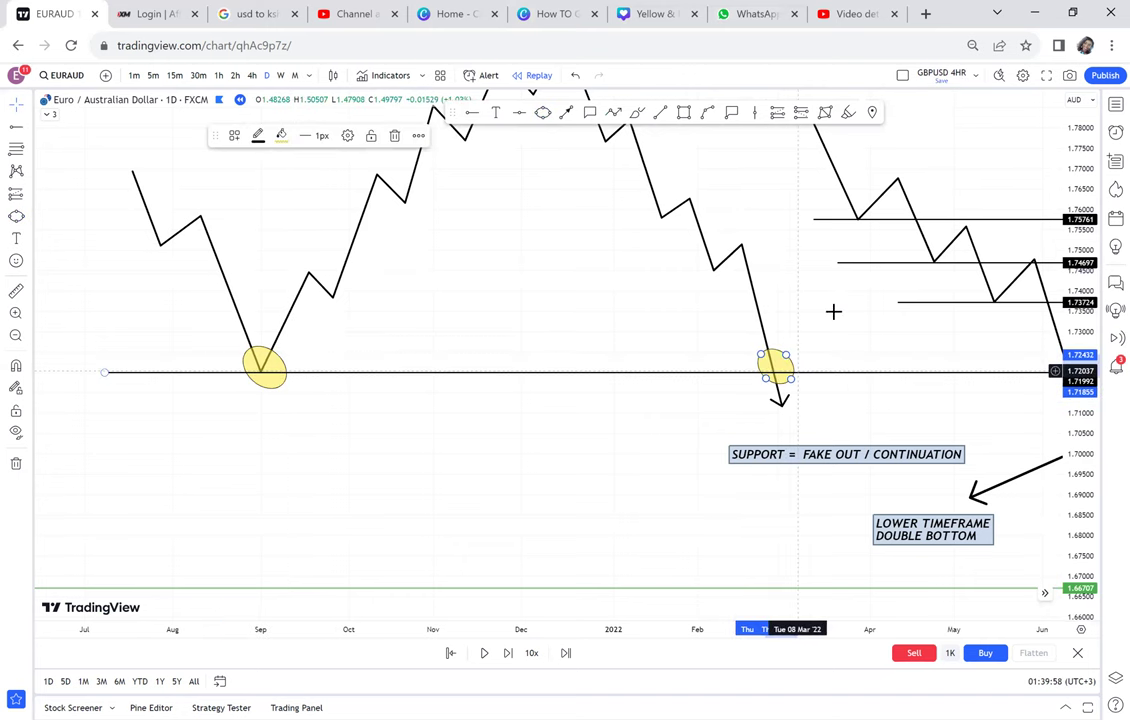
Draw a red breakout box across support beside the second ellipse
left_click_drag(826, 222, 802, 331)
left_click_drag(485, 335, 491, 248)
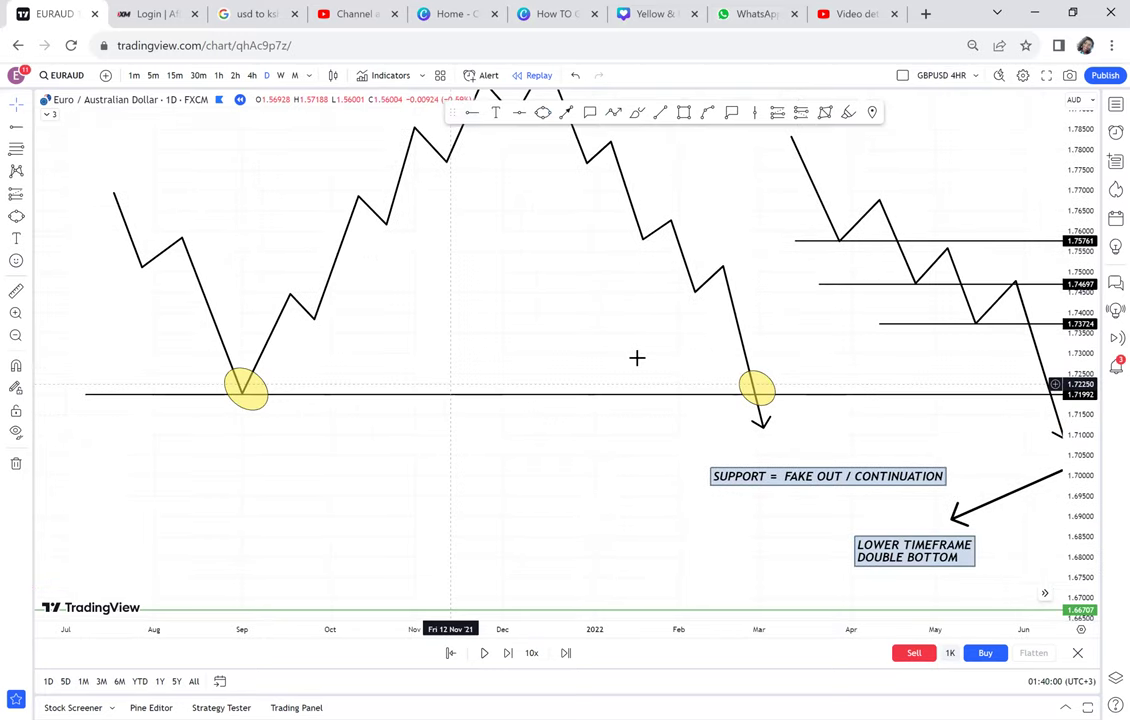
left_click(684, 113)
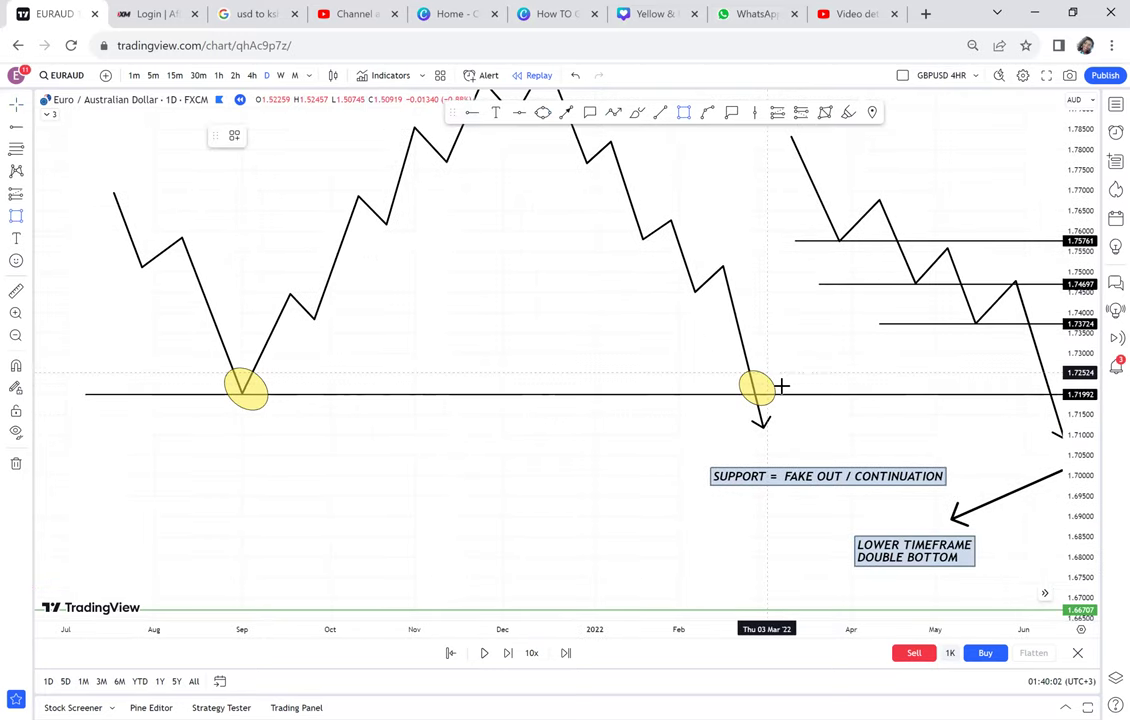
left_click(788, 375)
left_click(807, 428)
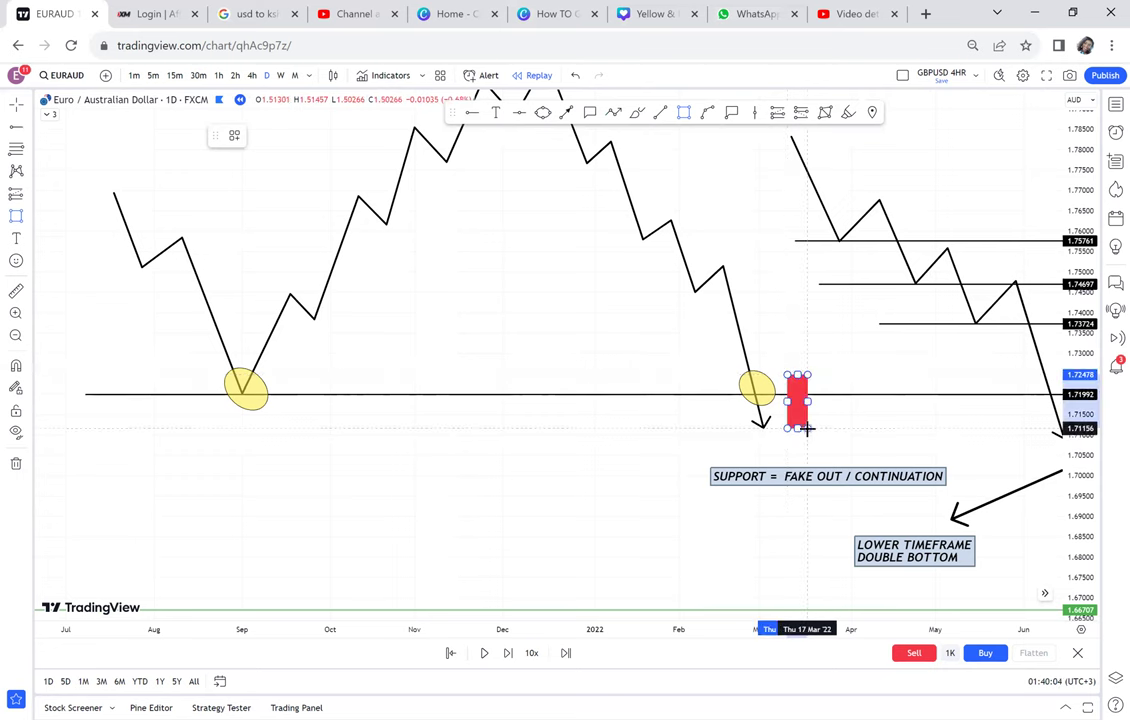
left_click_drag(722, 328, 689, 333)
left_click_drag(600, 152, 577, 118)
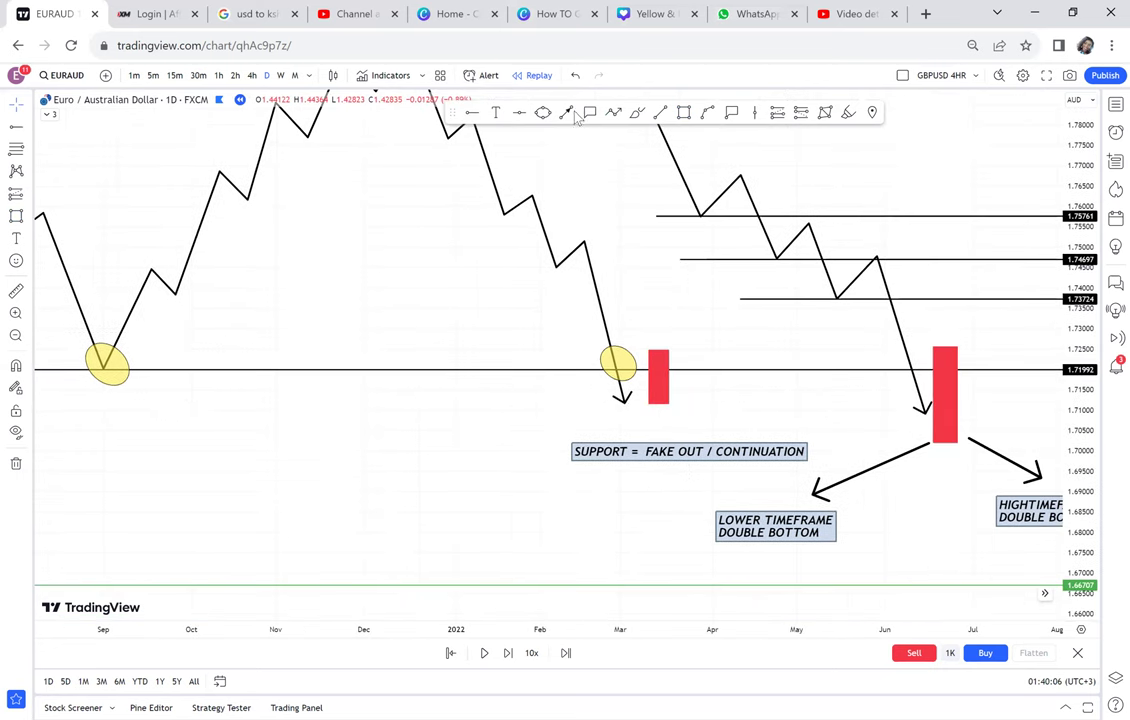
Draw two zigzag arrows below the March red box: one down to the double-bottom label, one back above 1.71992
left_click(614, 113)
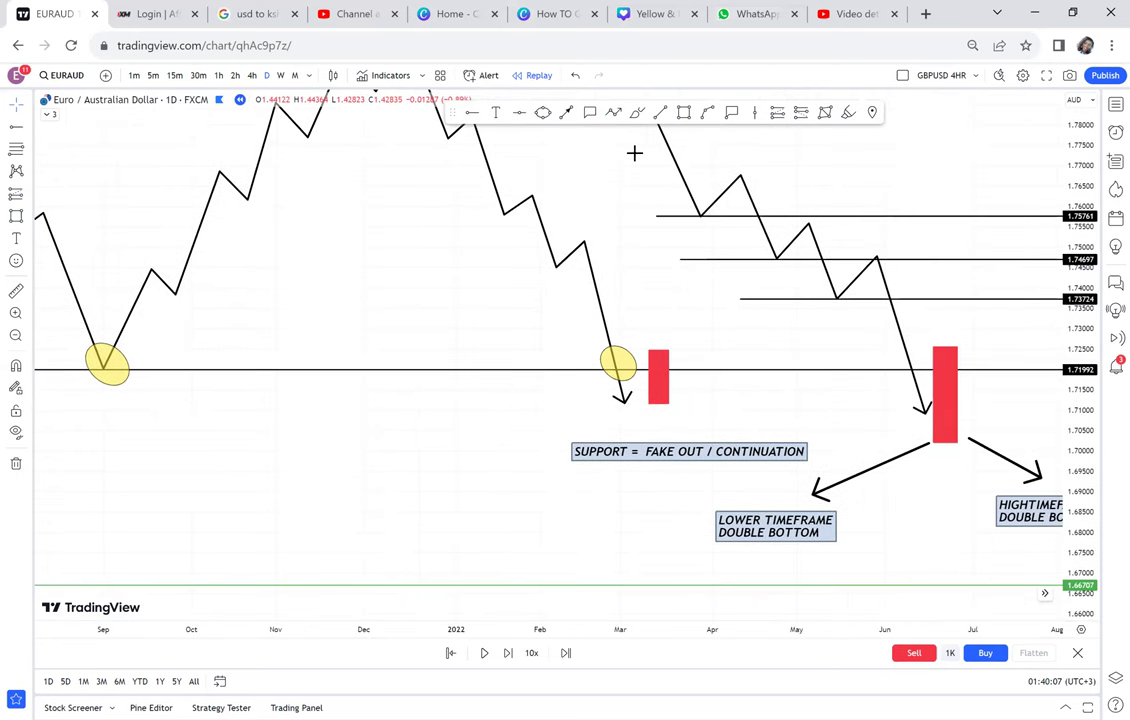
left_click(691, 403)
left_click(719, 413)
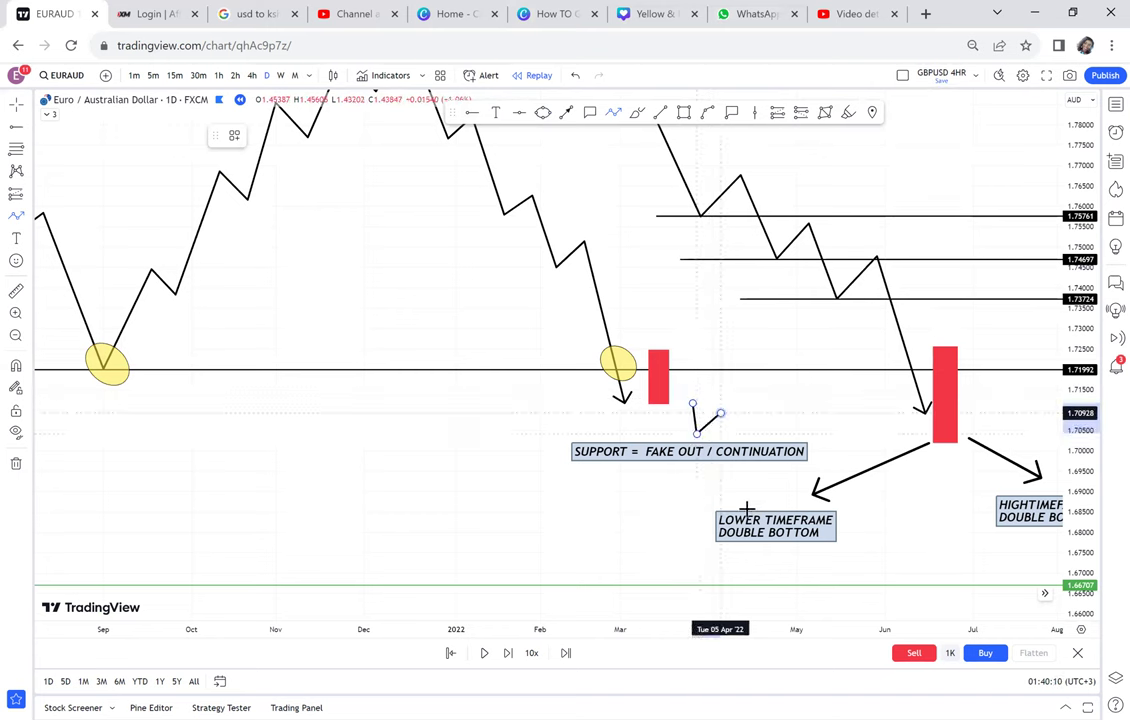
left_click(746, 508)
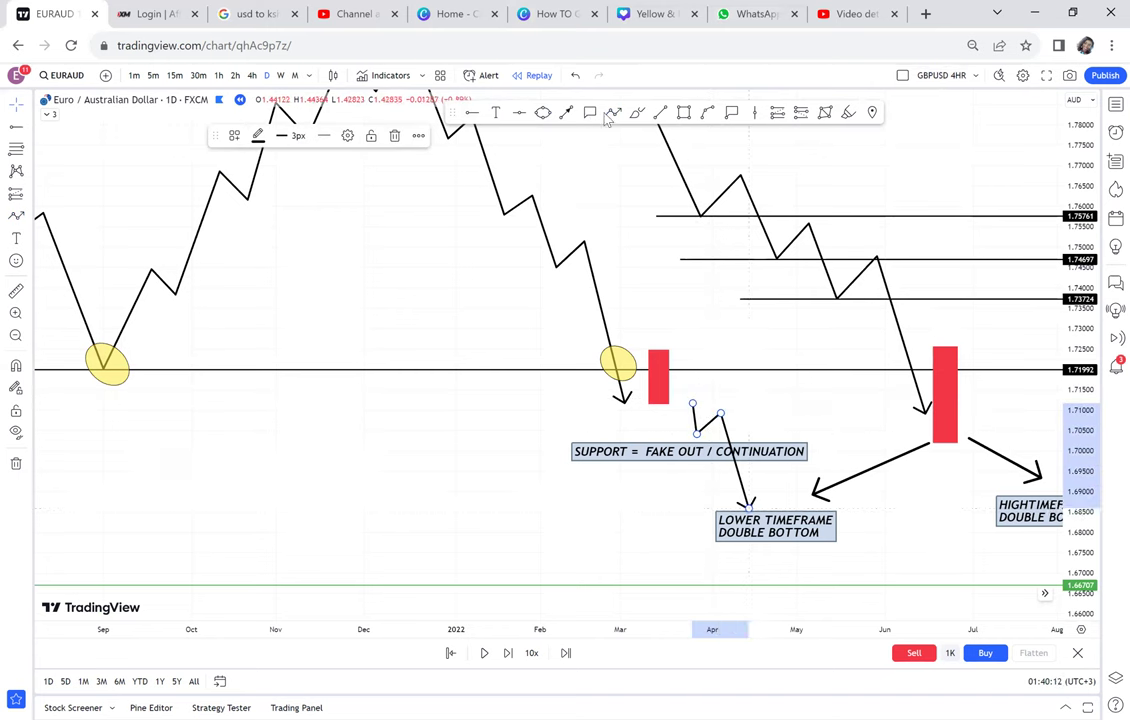
left_click(693, 386)
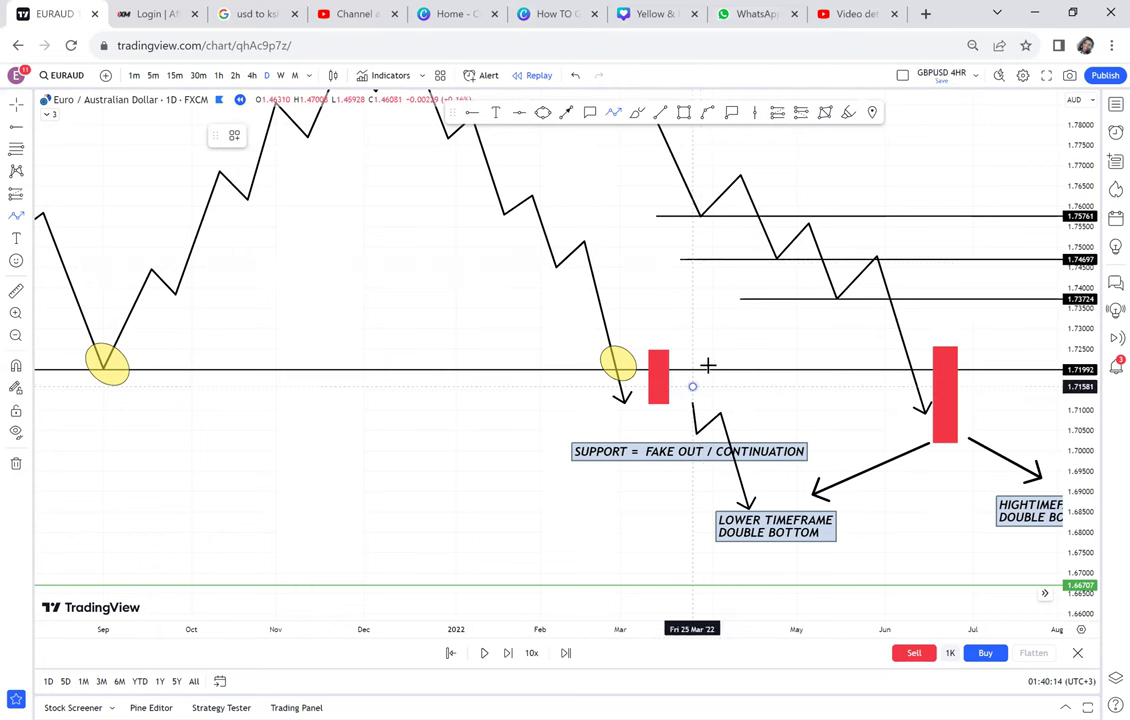
left_click(729, 374)
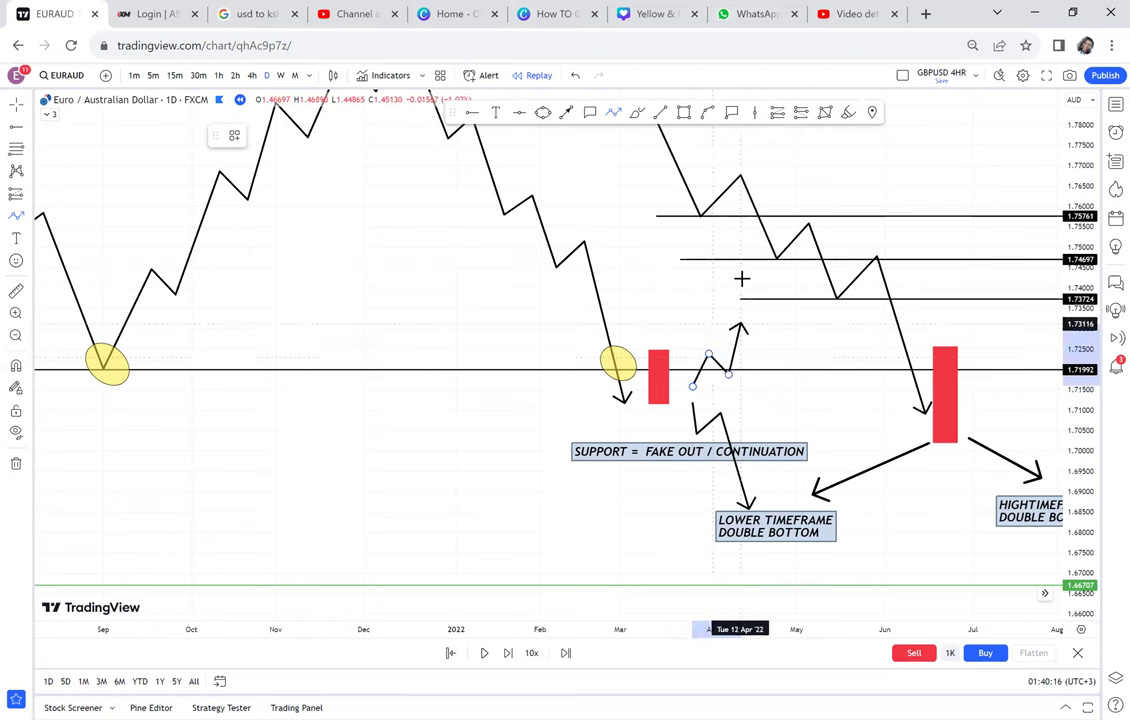
left_click(740, 278)
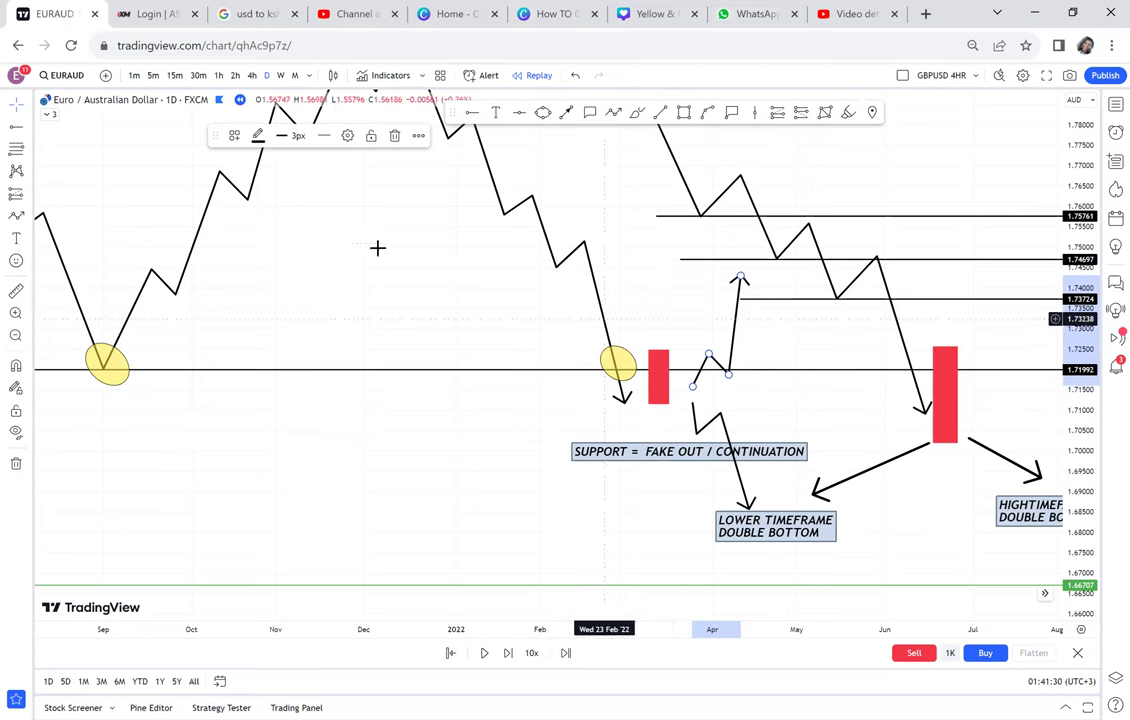
Draw a rising line from the June low to the July peak and circle its low with a yellow ellipse
left_click_drag(427, 377, 610, 346)
left_click_drag(348, 263, 393, 263)
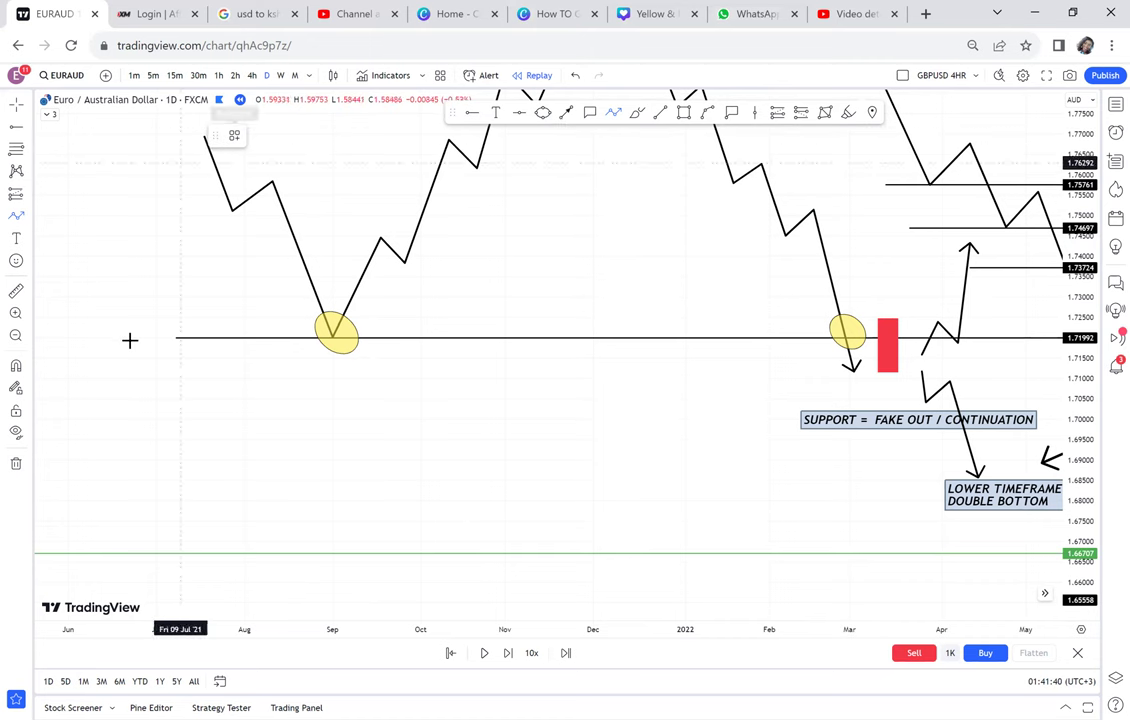
left_click(129, 420)
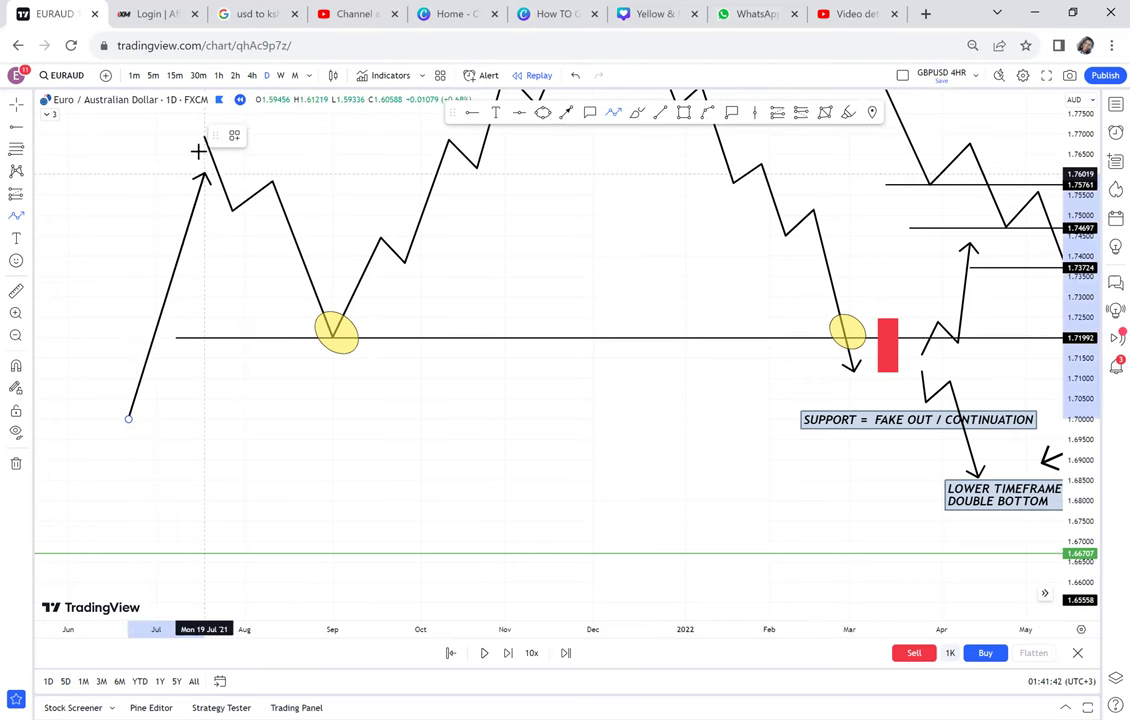
left_click(205, 140)
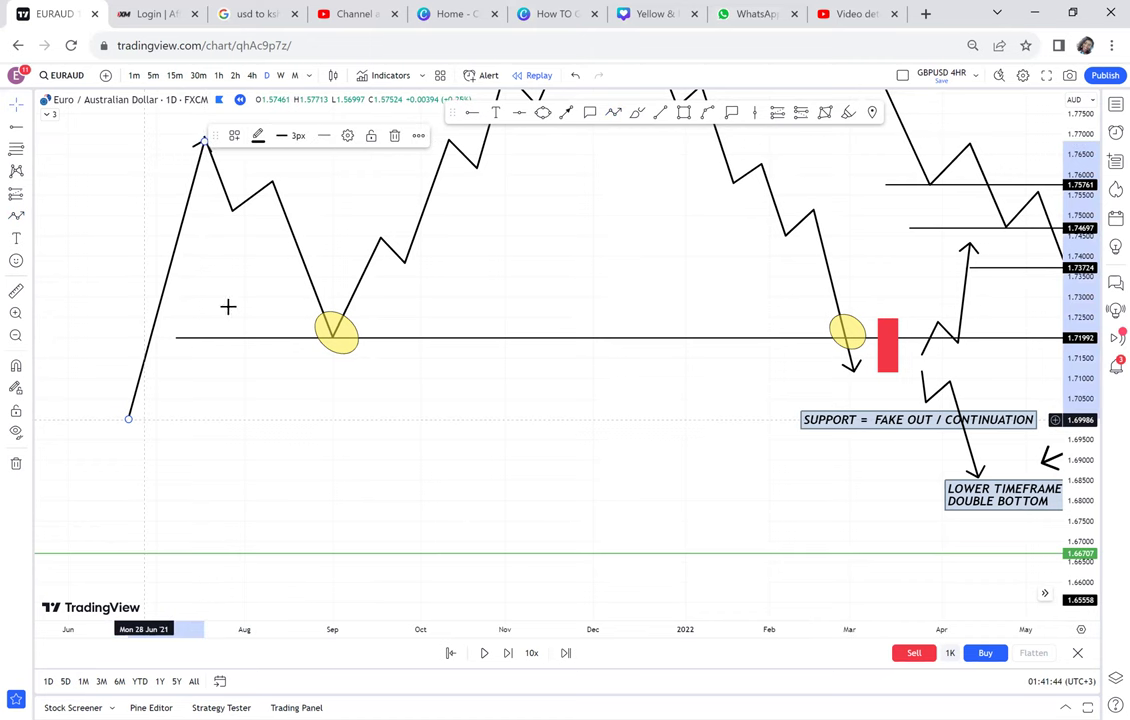
left_click(542, 113)
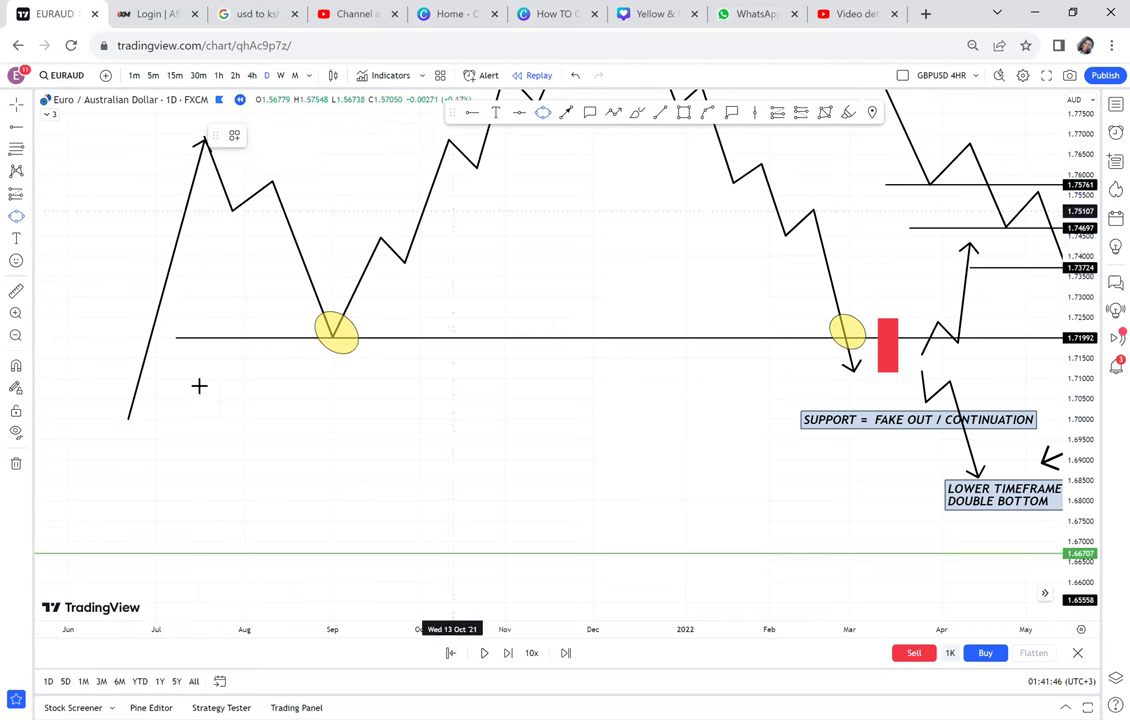
left_click(103, 429)
left_click(146, 402)
left_click(157, 418)
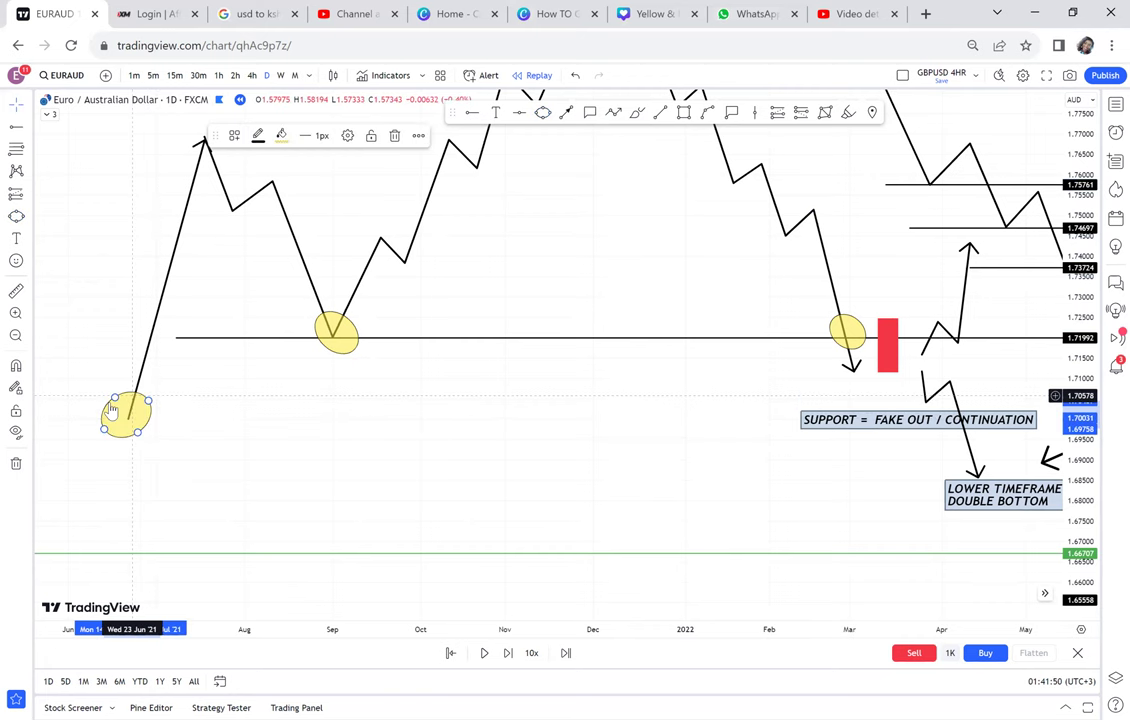
Stretch the March red box down to about 1.6997
left_click(888, 350)
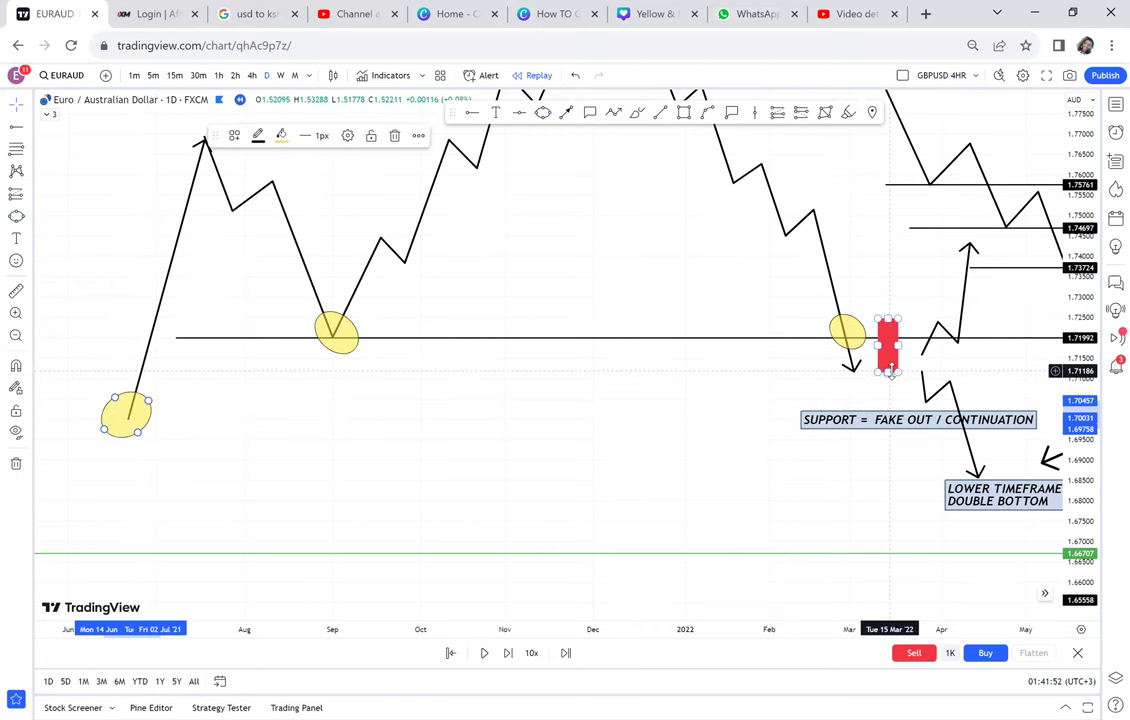
left_click_drag(898, 372, 898, 420)
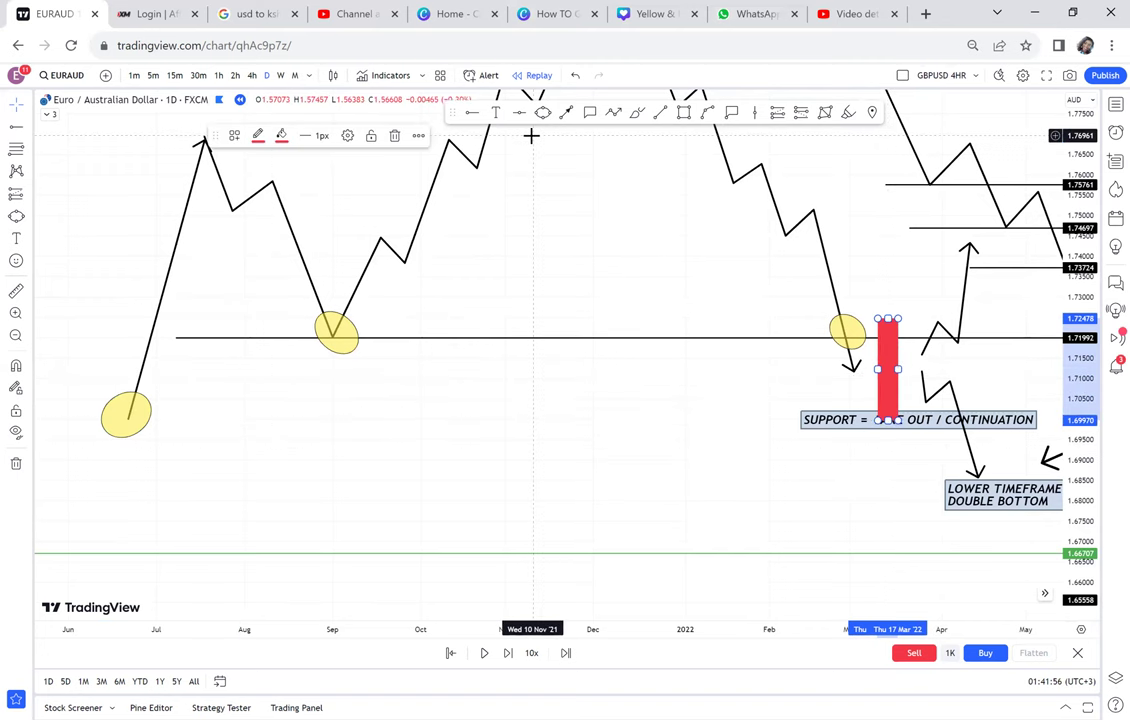
left_click(684, 115)
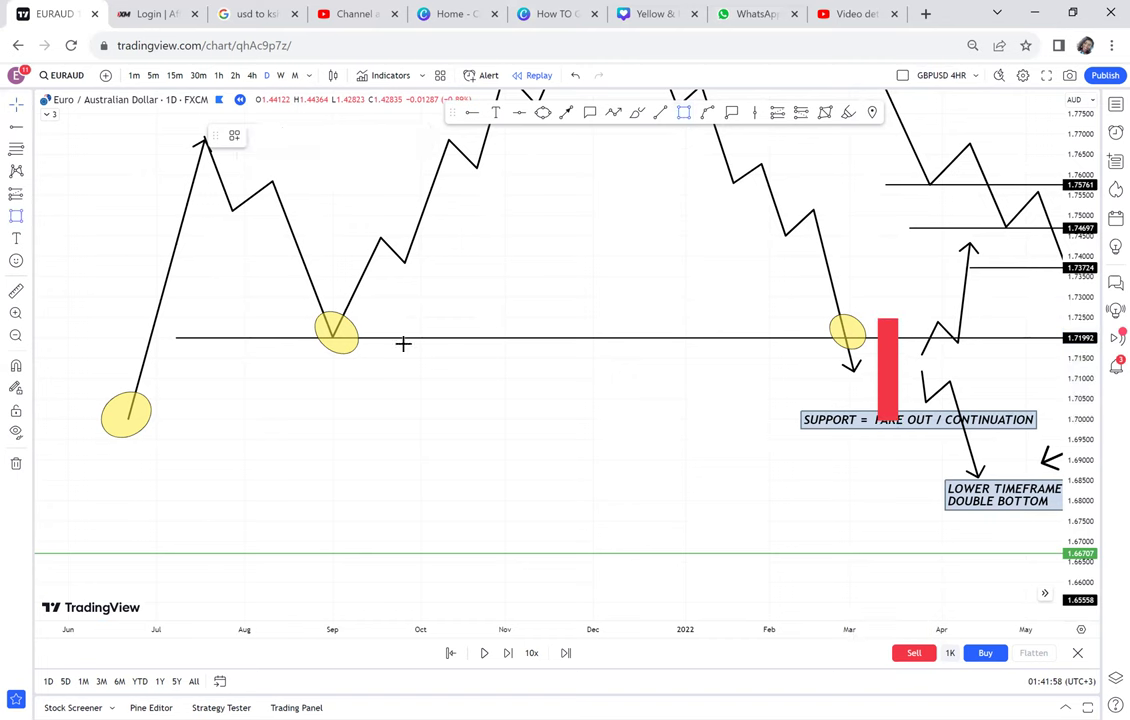
Draw a gray 20%-opacity zone around 1.700–1.704 from the June ellipse to the March red box
left_click_drag(91, 400, 937, 418)
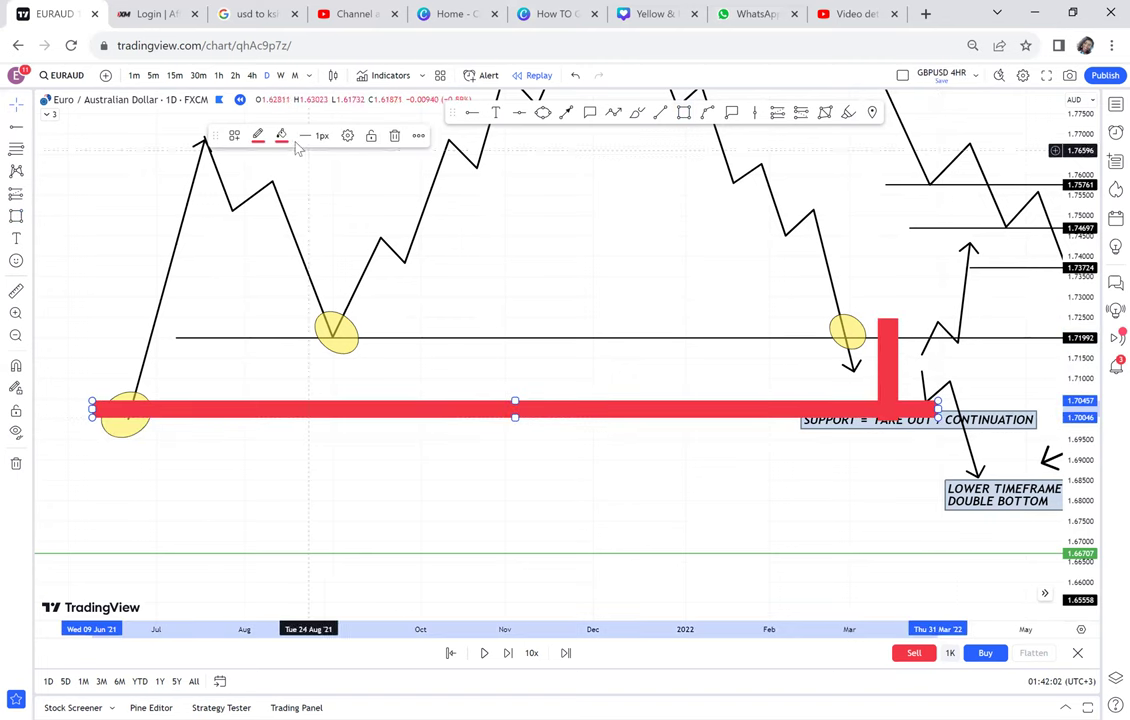
left_click(281, 135)
left_click_drag(332, 331, 297, 328)
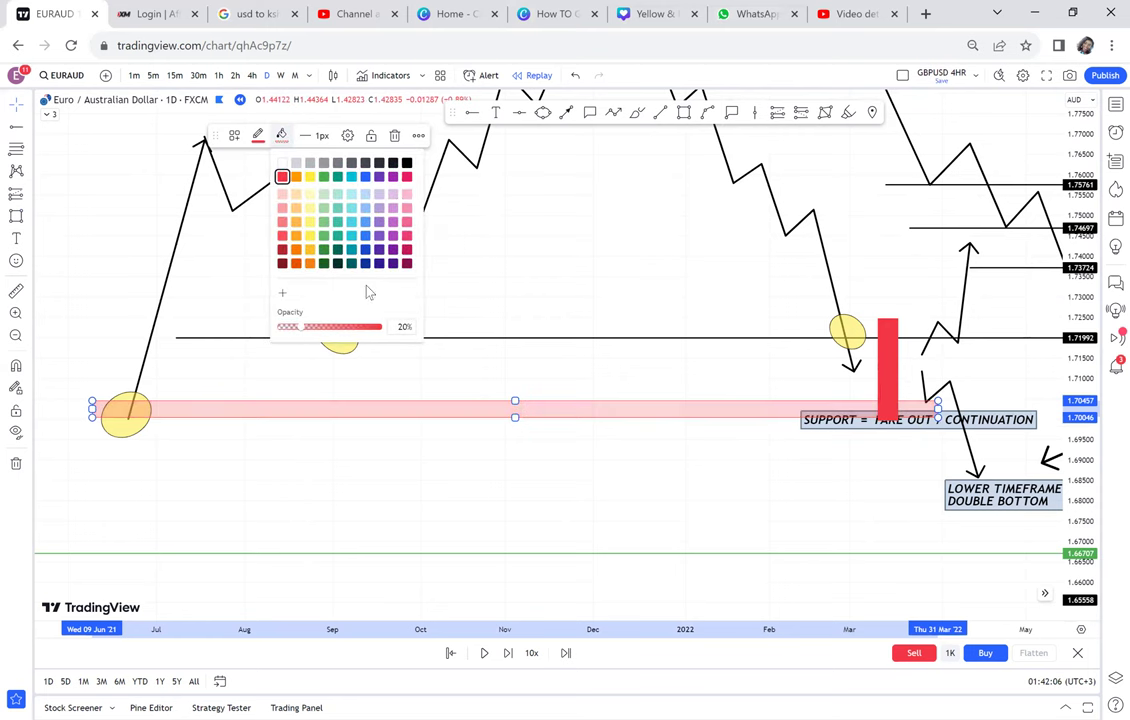
left_click(406, 163)
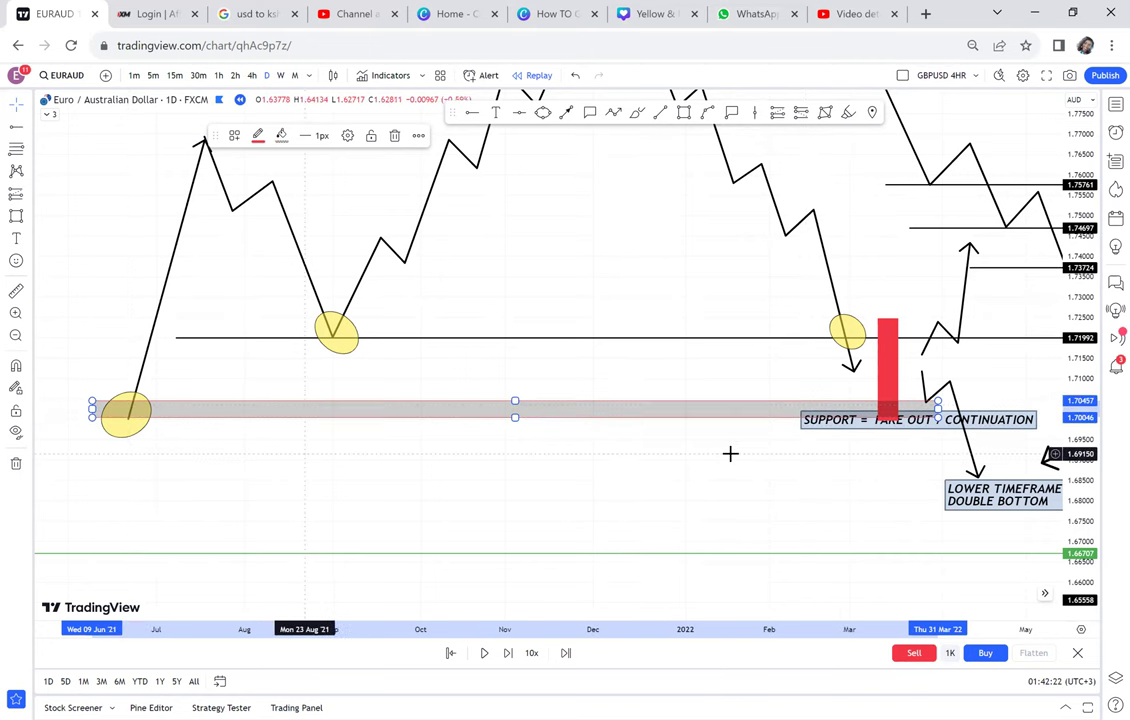
left_click_drag(802, 487, 686, 490)
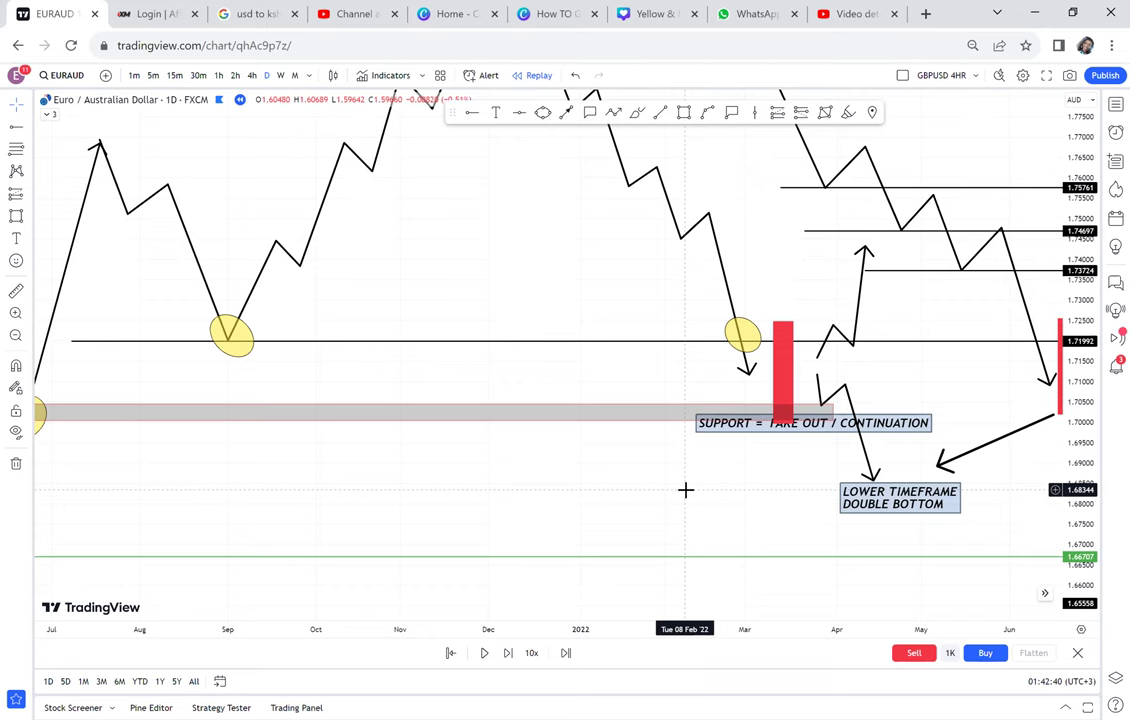
Pan and rescale the chart to centre the latest candles breaking below the 1.43209 support line
left_click_drag(792, 509, 494, 325)
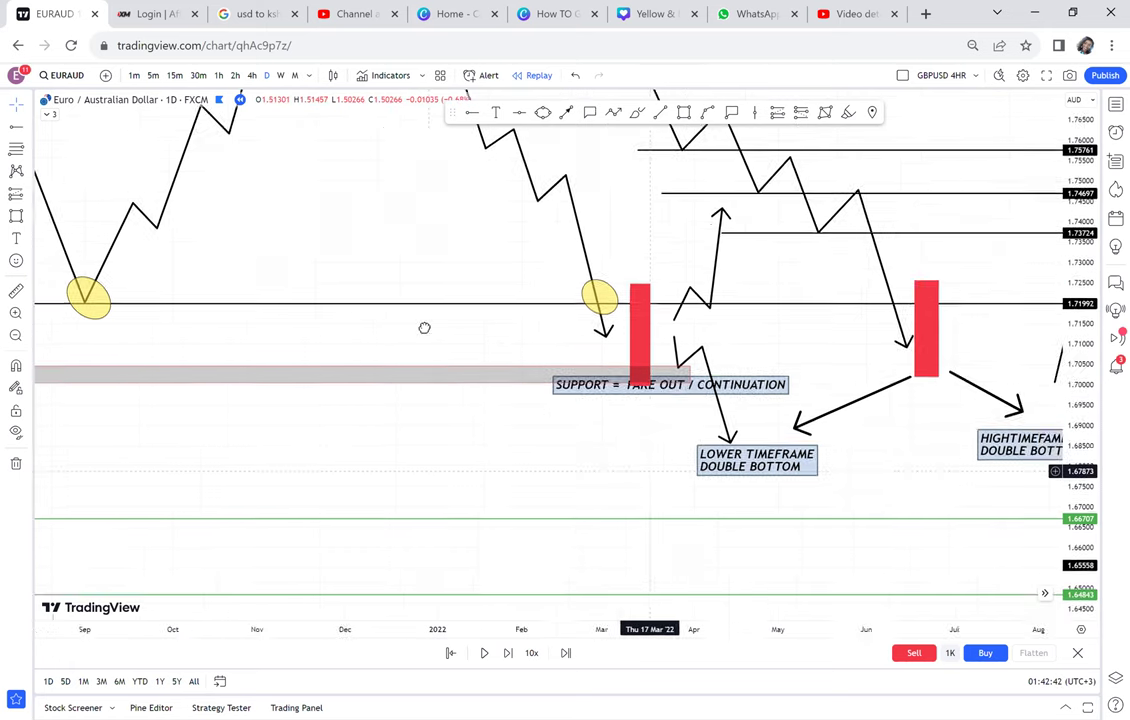
left_click_drag(855, 325, 995, 75)
left_click_drag(726, 451, 885, 146)
left_click_drag(784, 289, 625, 446)
left_click_drag(497, 291, 401, 237)
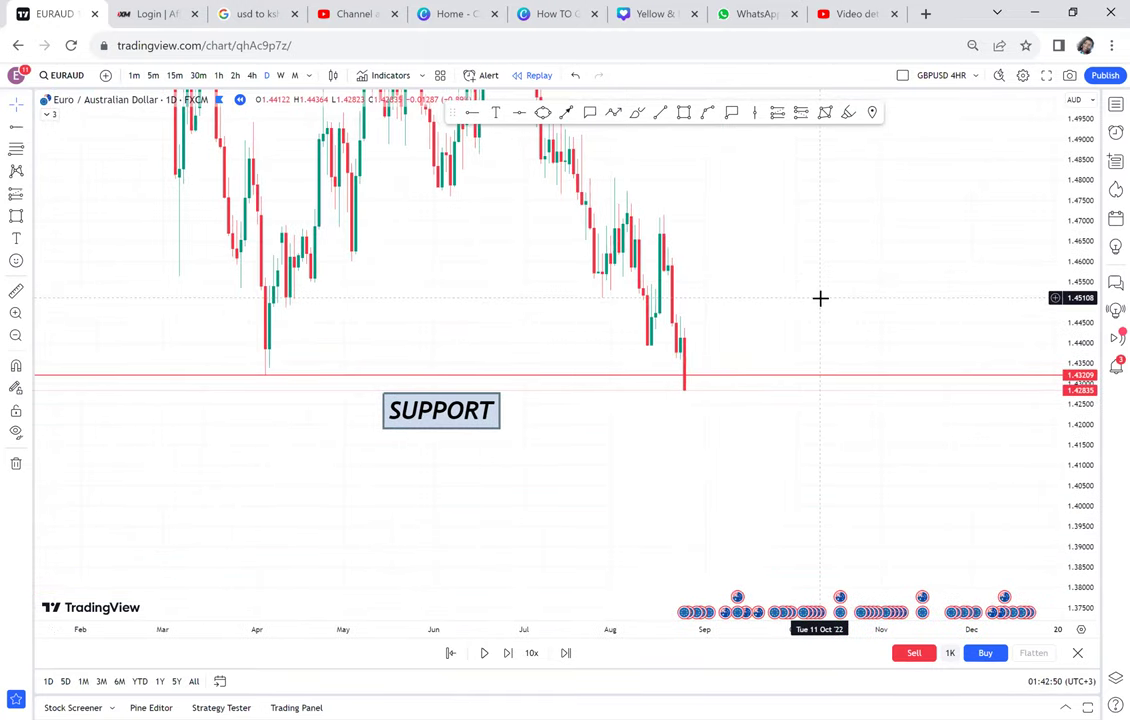
left_click_drag(900, 270, 961, 452)
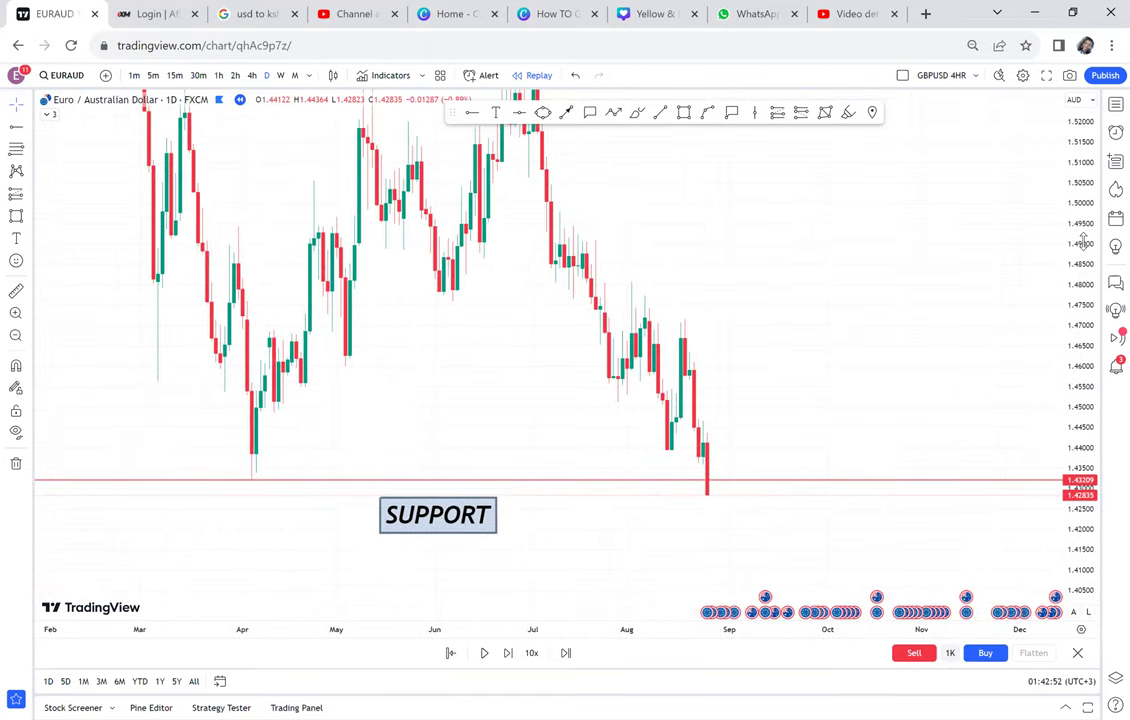
left_click_drag(1082, 368, 1082, 420)
left_click_drag(870, 306, 870, 344)
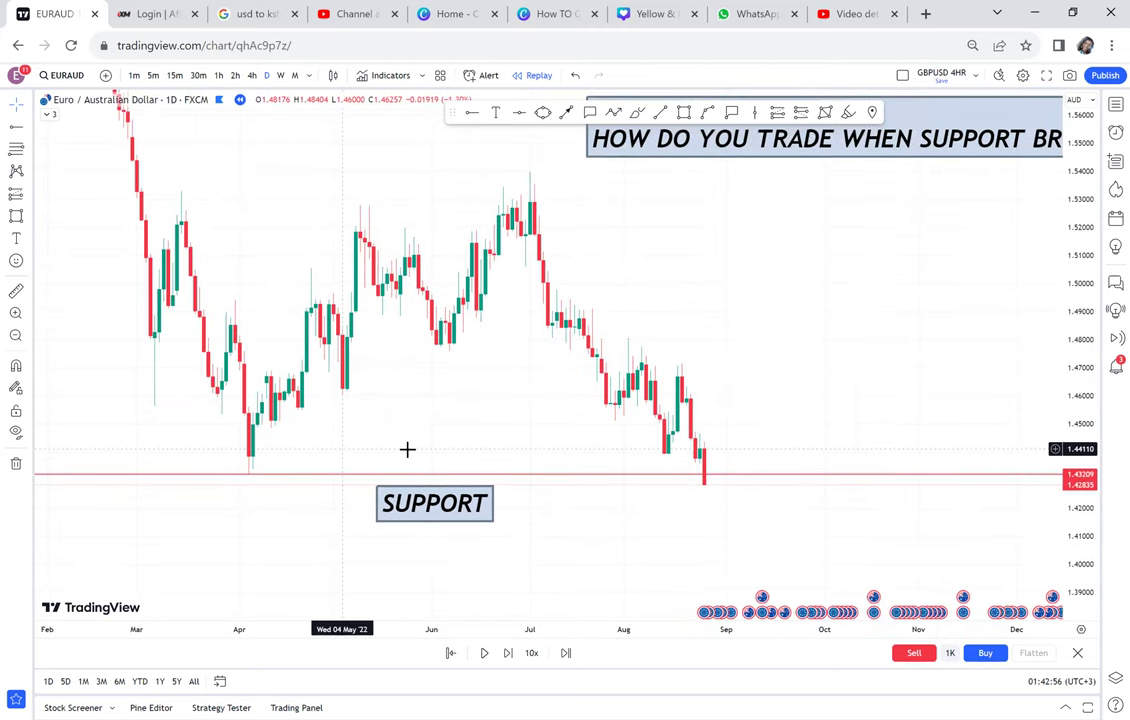
left_click_drag(757, 454, 693, 362)
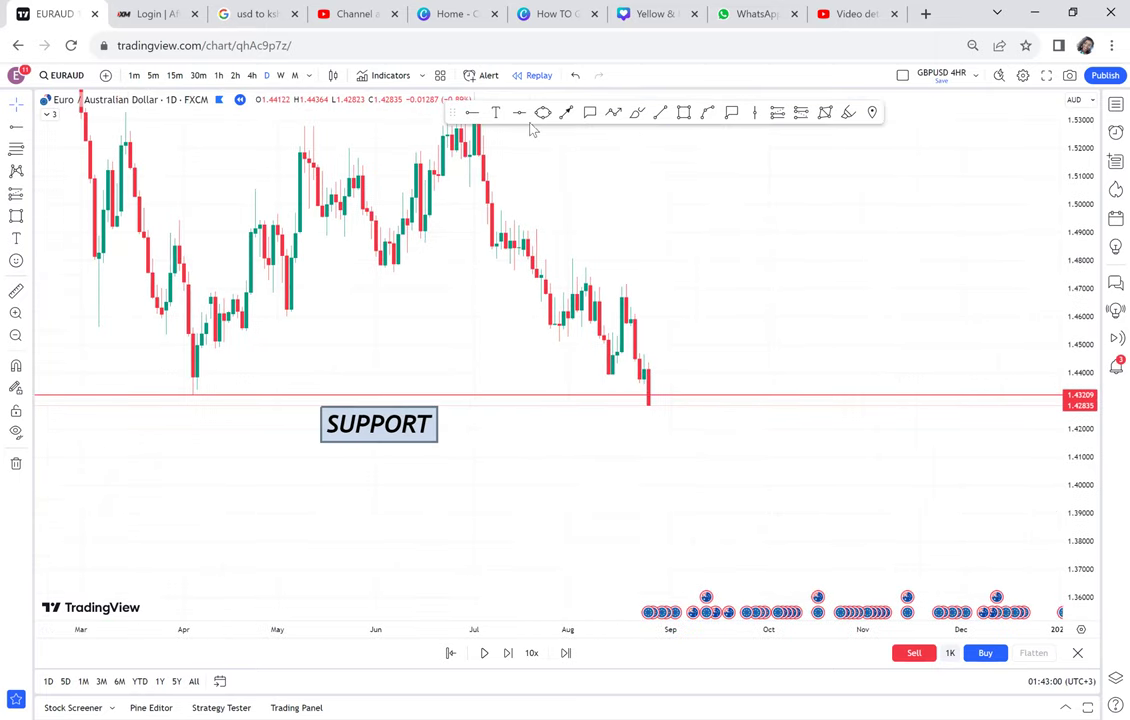
Place a black BOS callout beside the candle breaking below support
left_click(592, 113)
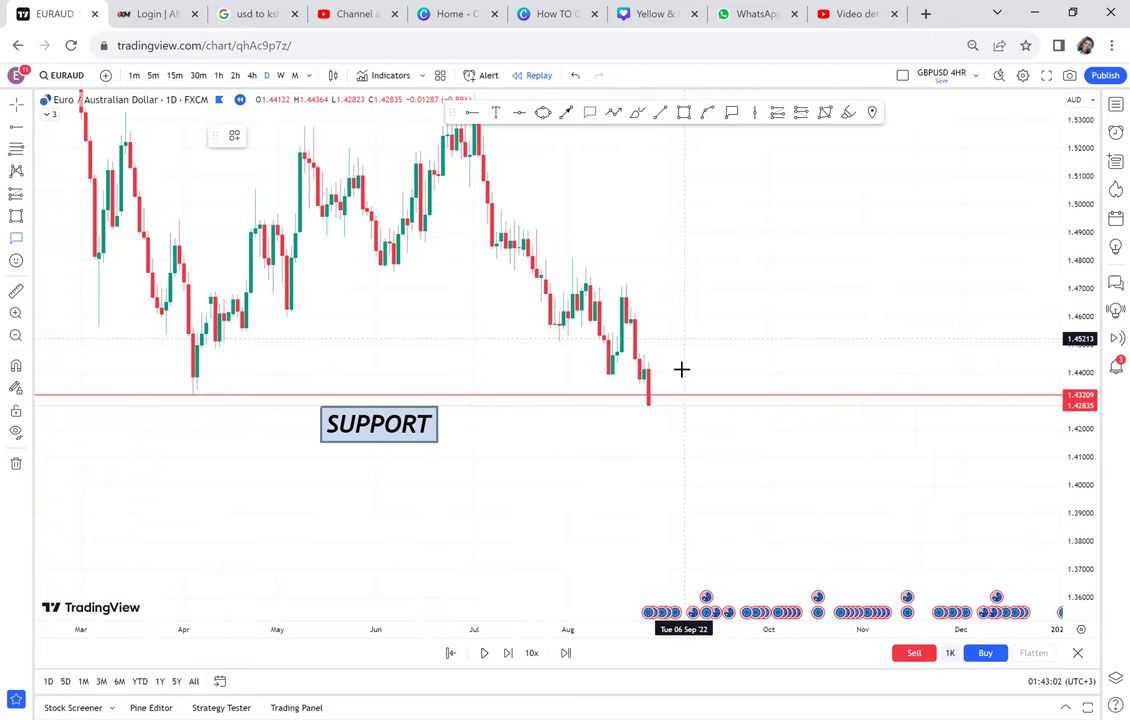
left_click(664, 396)
left_click(712, 432)
type("BOS")
left_click(738, 430)
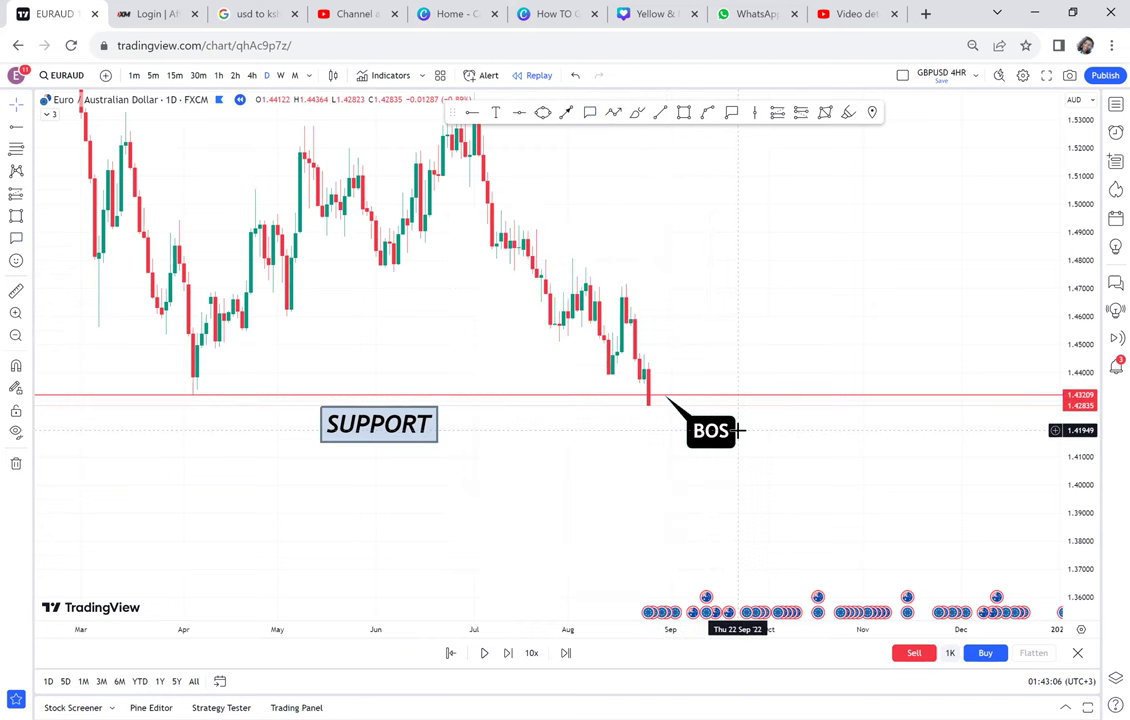
left_click_drag(822, 363, 822, 366)
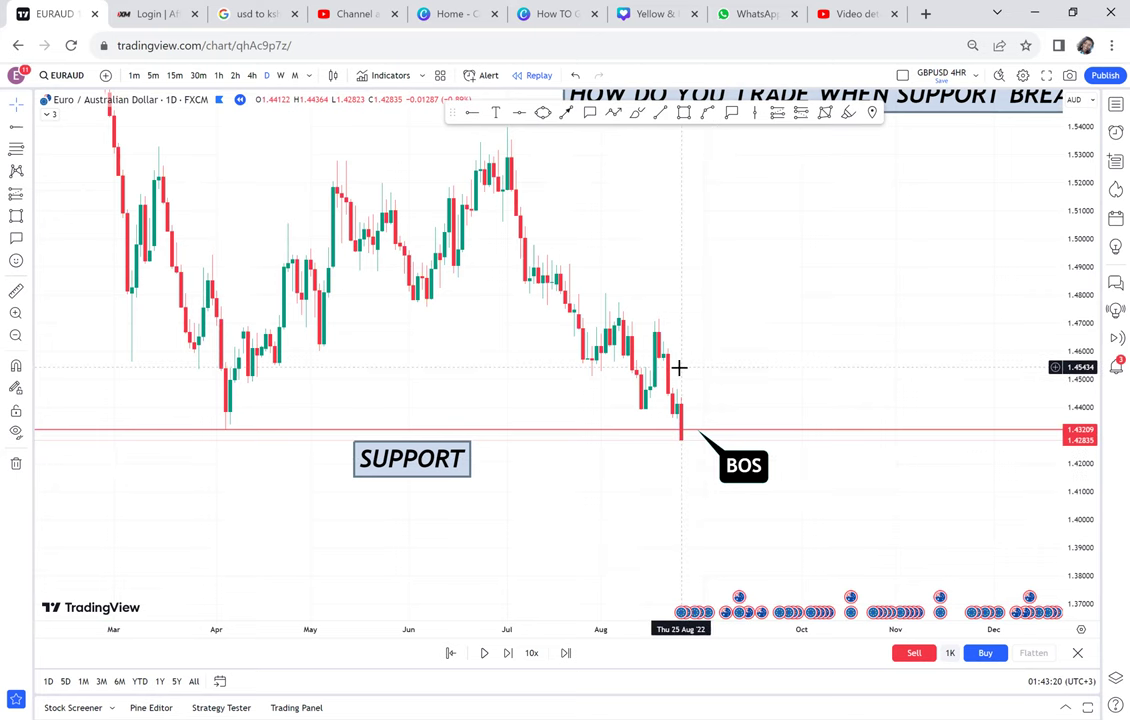
Zoom out and switch the EURAUD chart to the 4h interval, triggering the bar replay upgrade prompt
scroll(679, 368, "down", 1)
scroll(677, 367, "down", 3)
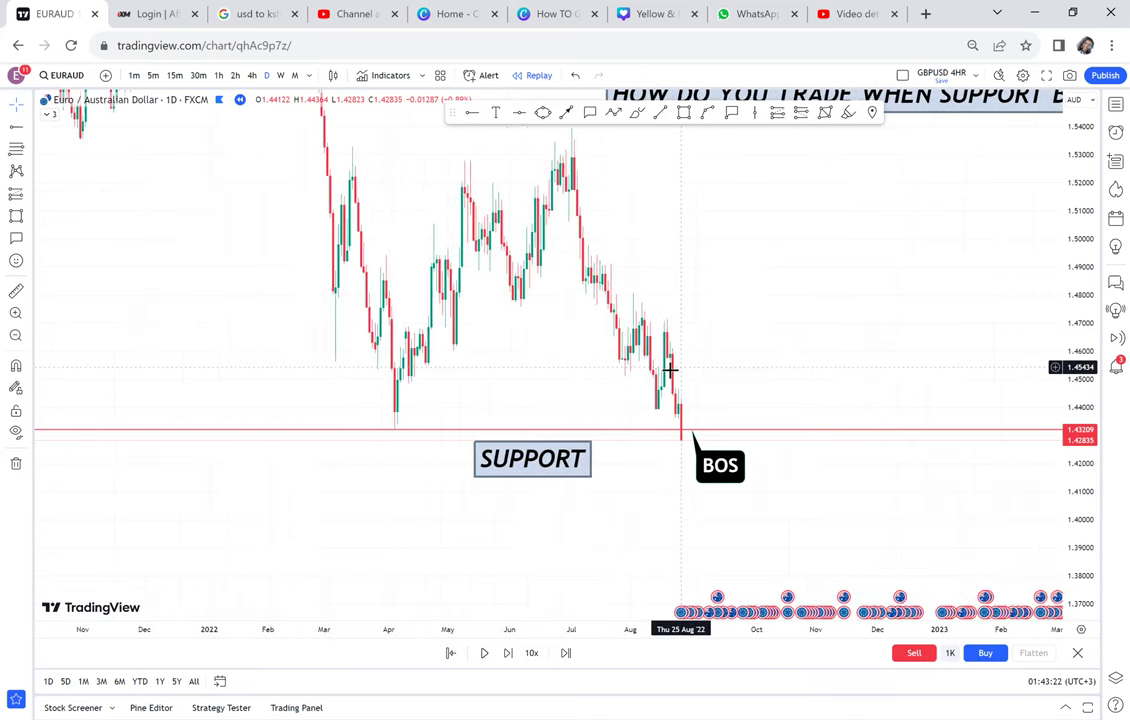
scroll(318, 381, "down", 1)
left_click_drag(477, 352, 578, 386)
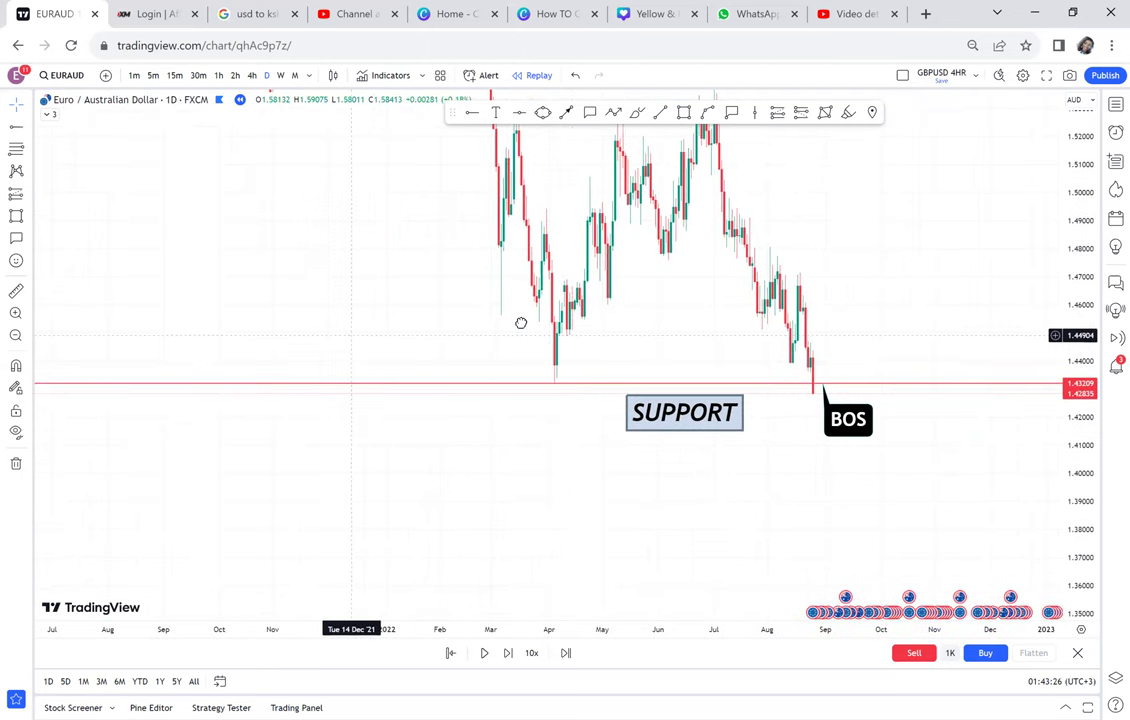
left_click_drag(520, 320, 598, 522)
left_click_drag(505, 263, 328, 222)
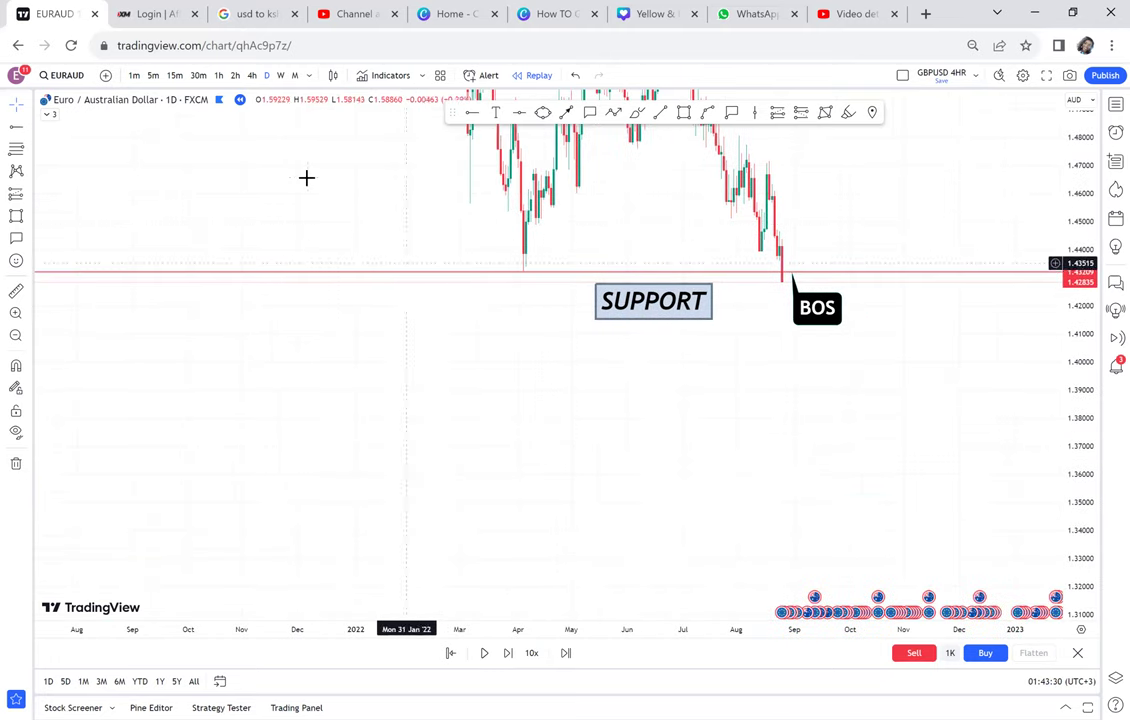
left_click(252, 76)
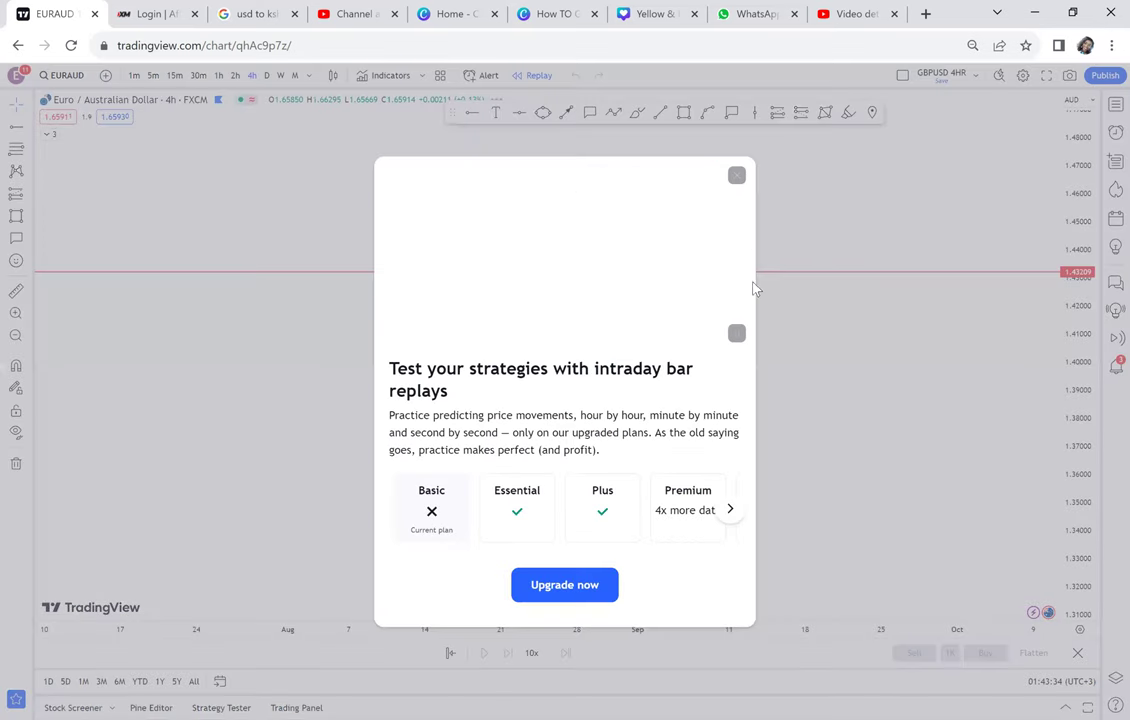
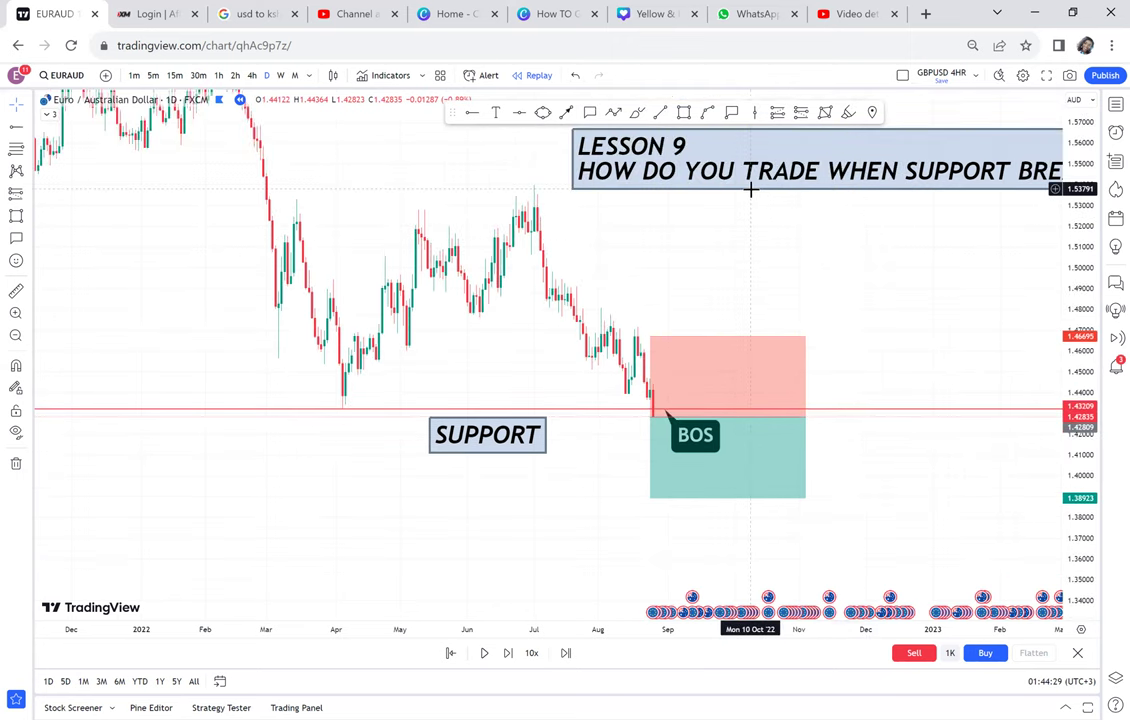
Play the replay past the support break, then pause it, and lift the LESSON 9 title higher up and right
left_click_drag(750, 190, 773, 142)
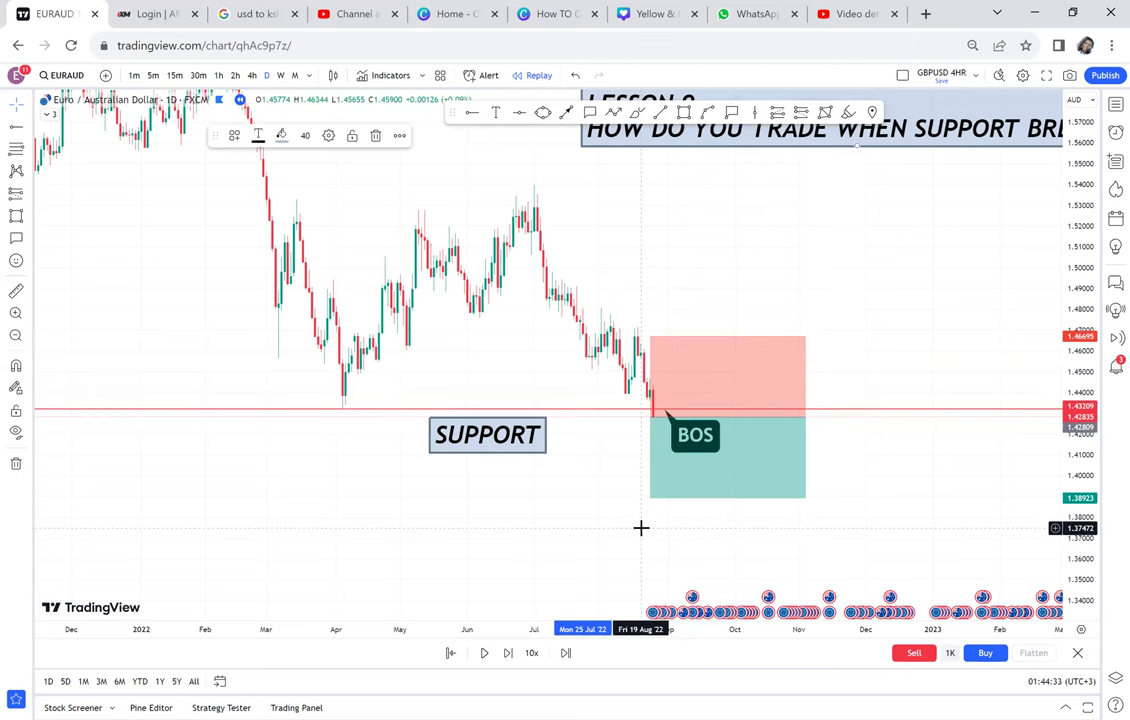
left_click(484, 653)
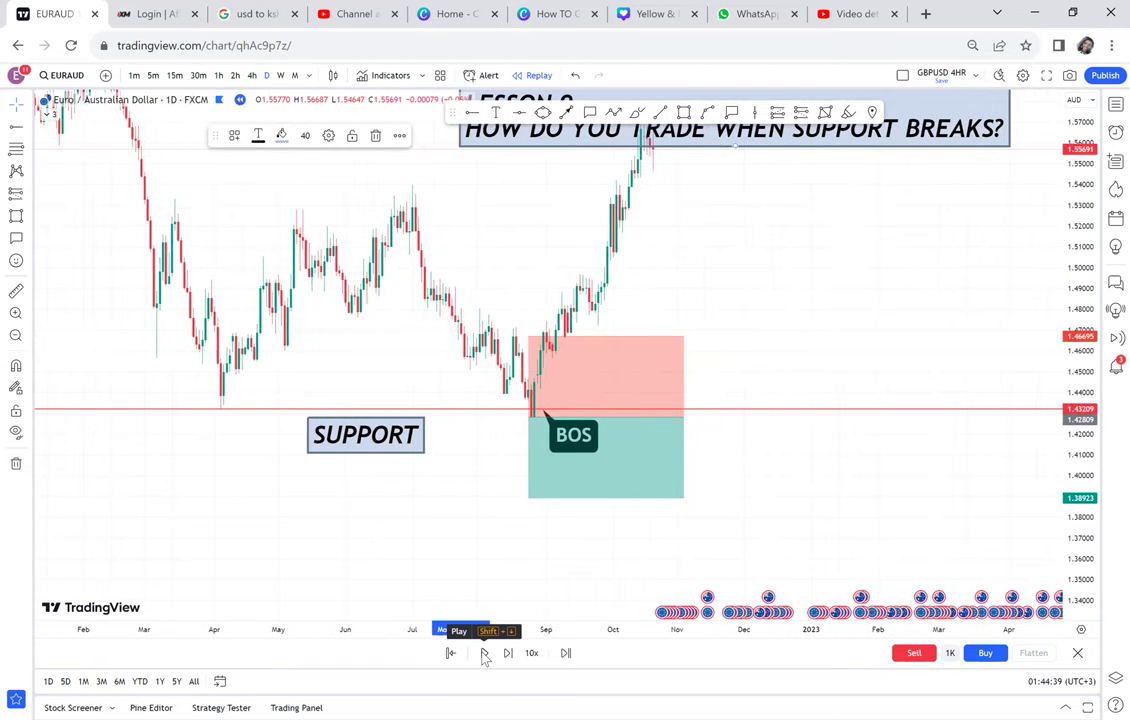
left_click(484, 653)
left_click_drag(748, 372, 736, 437)
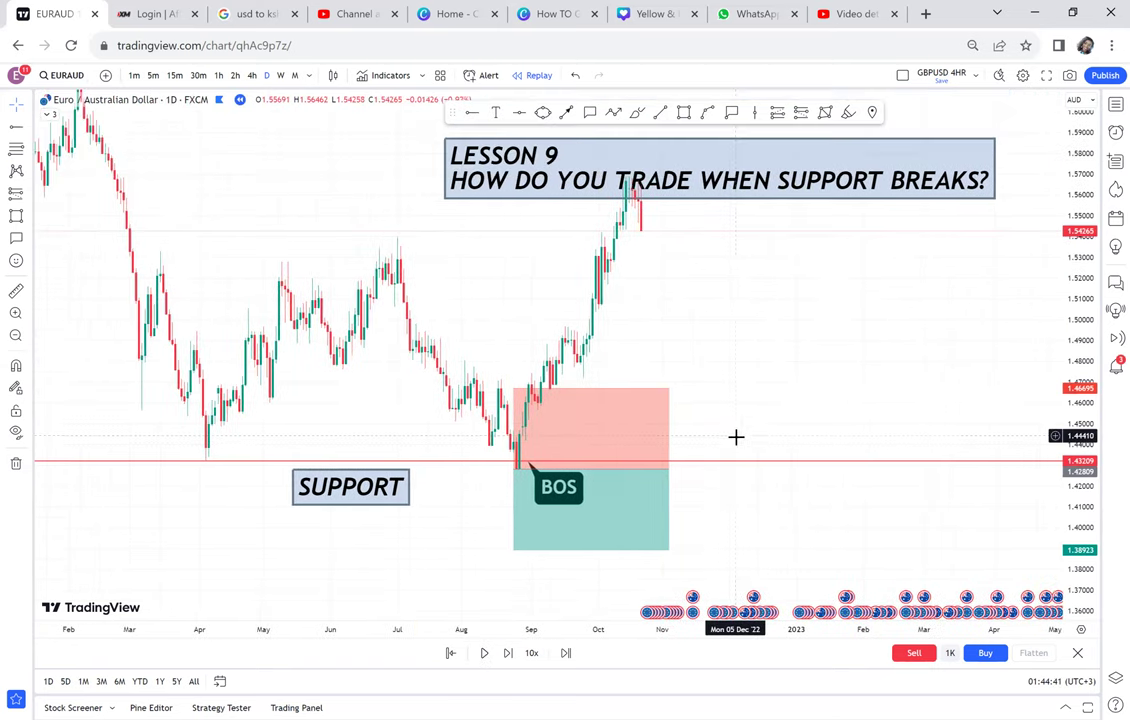
left_click_drag(753, 160, 928, 90)
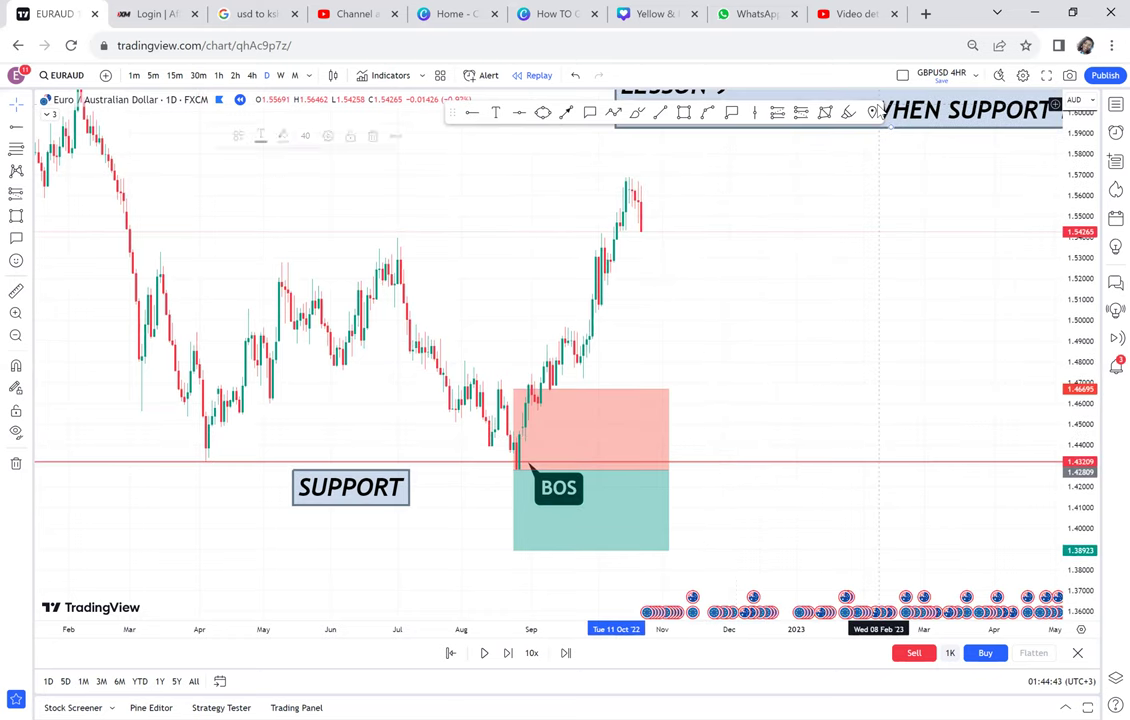
Move the long position box right of the candles and zoom in on the break
scroll(748, 273, "down", 1)
left_click_drag(651, 436, 838, 446)
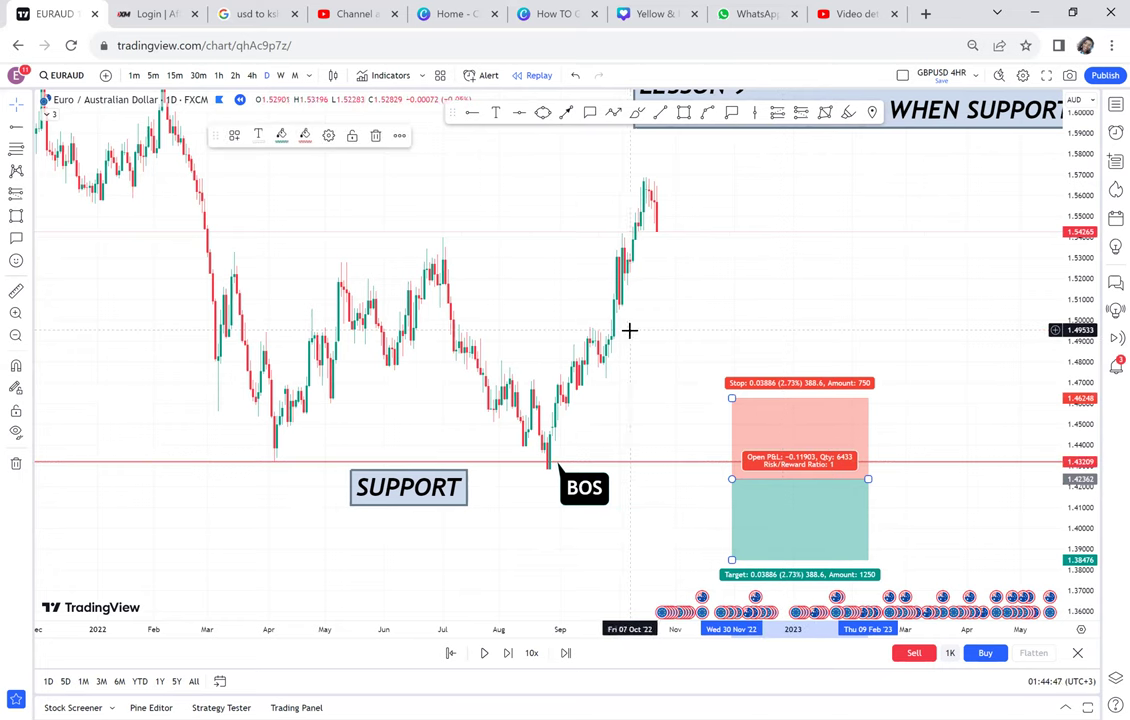
scroll(605, 419, "up", 1)
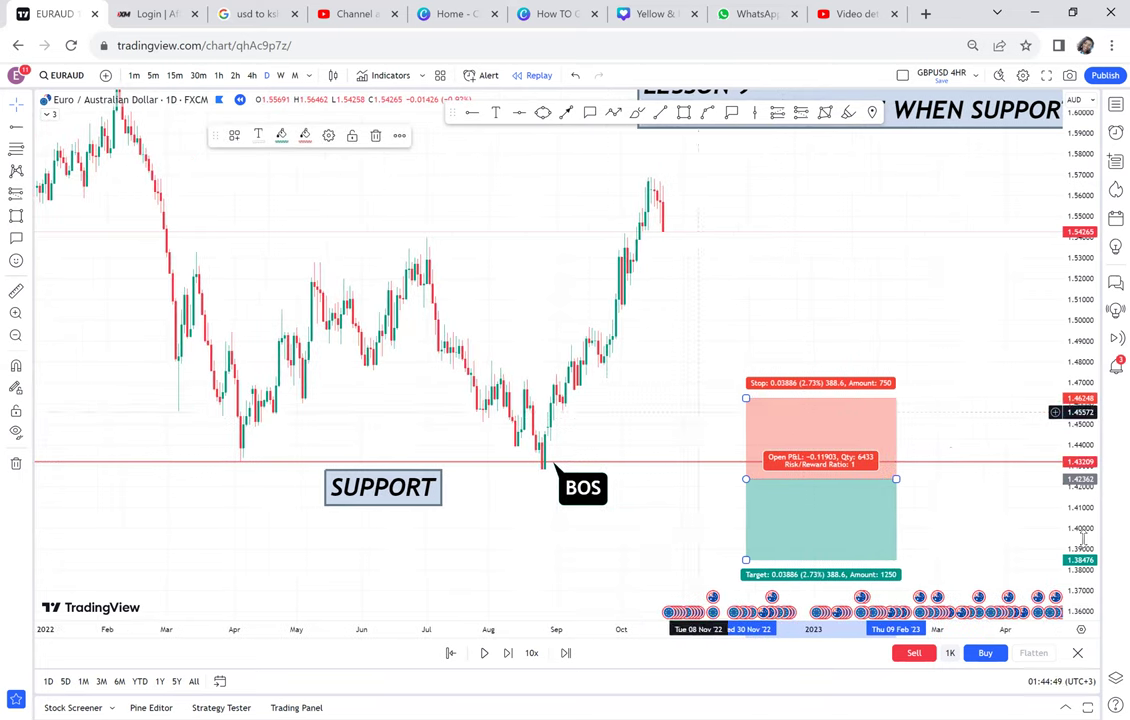
scroll(1031, 391, "up", 2)
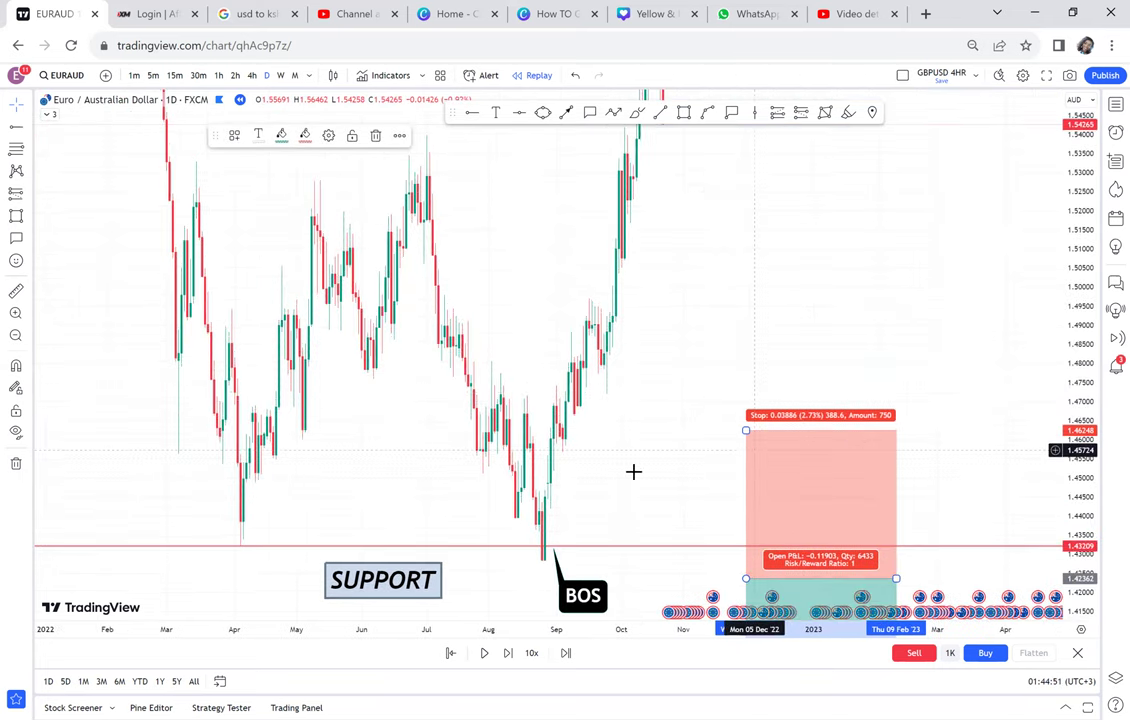
left_click(704, 356)
left_click_drag(522, 569, 588, 439)
scroll(588, 439, "up", 3)
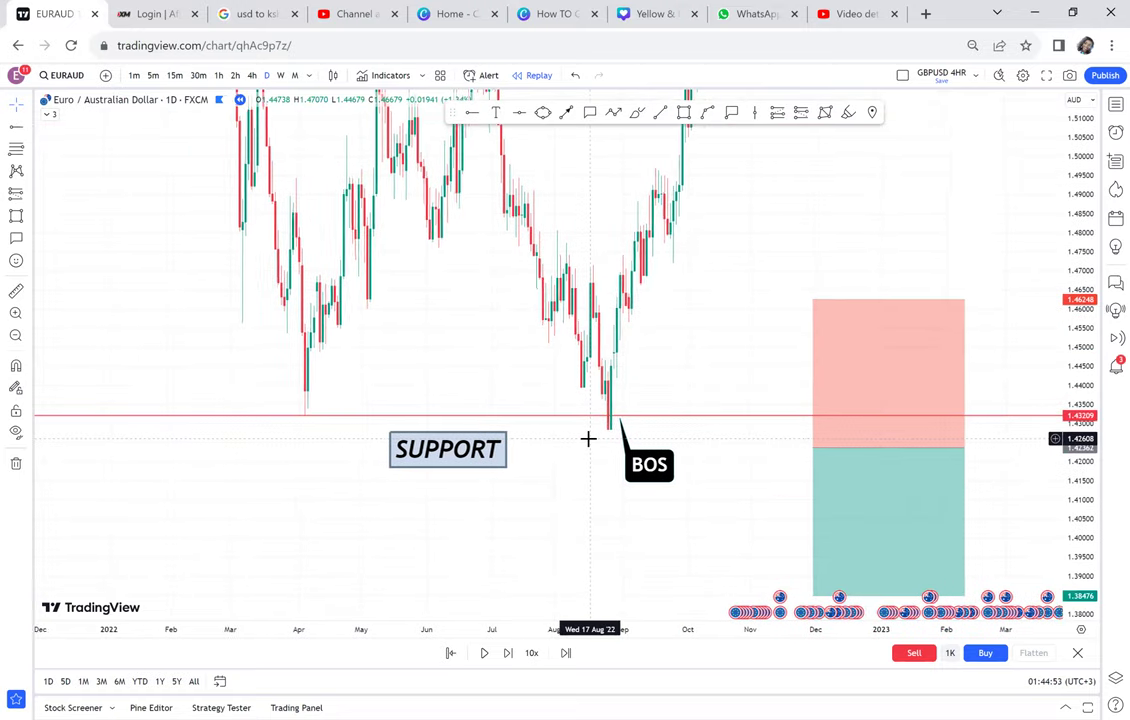
scroll(600, 445, "up", 1)
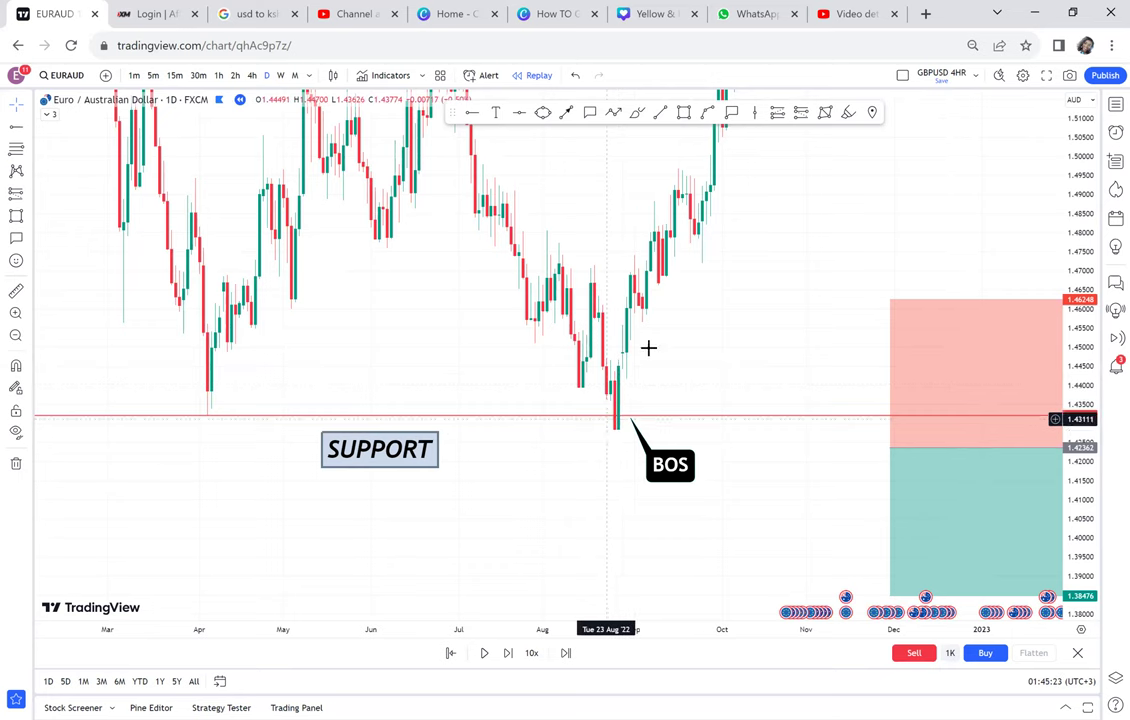
Pan around the BOS candle and enter Select bar mode to pick a new replay start
left_click_drag(655, 434, 647, 407)
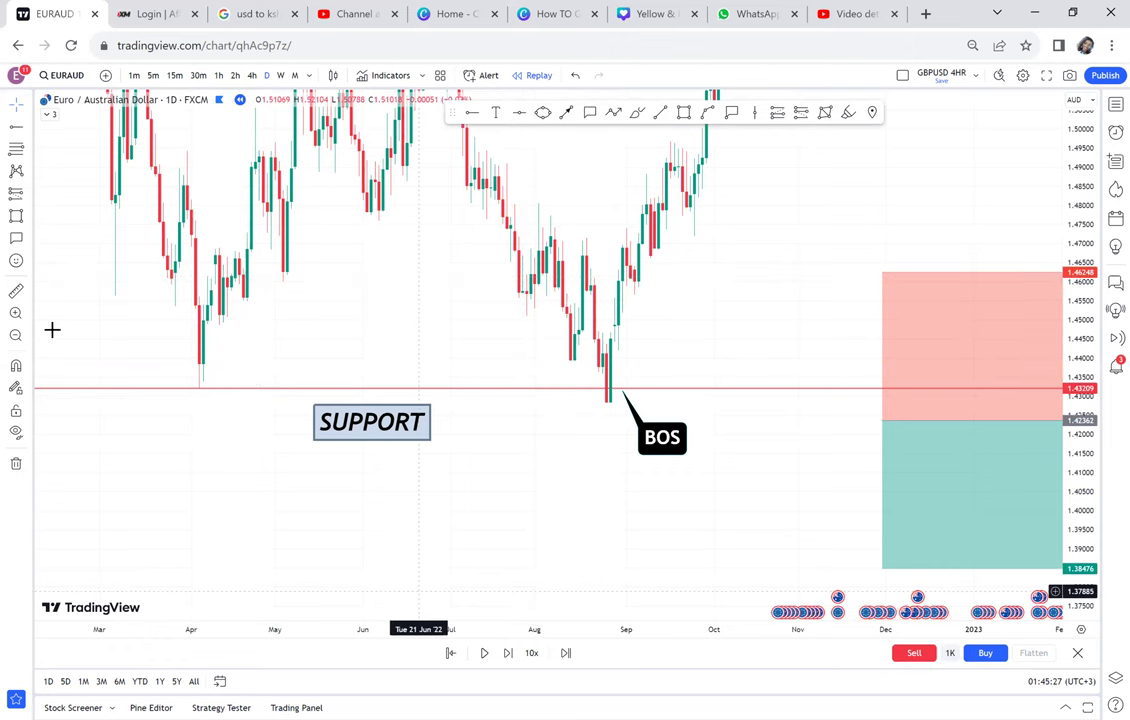
left_click(449, 653)
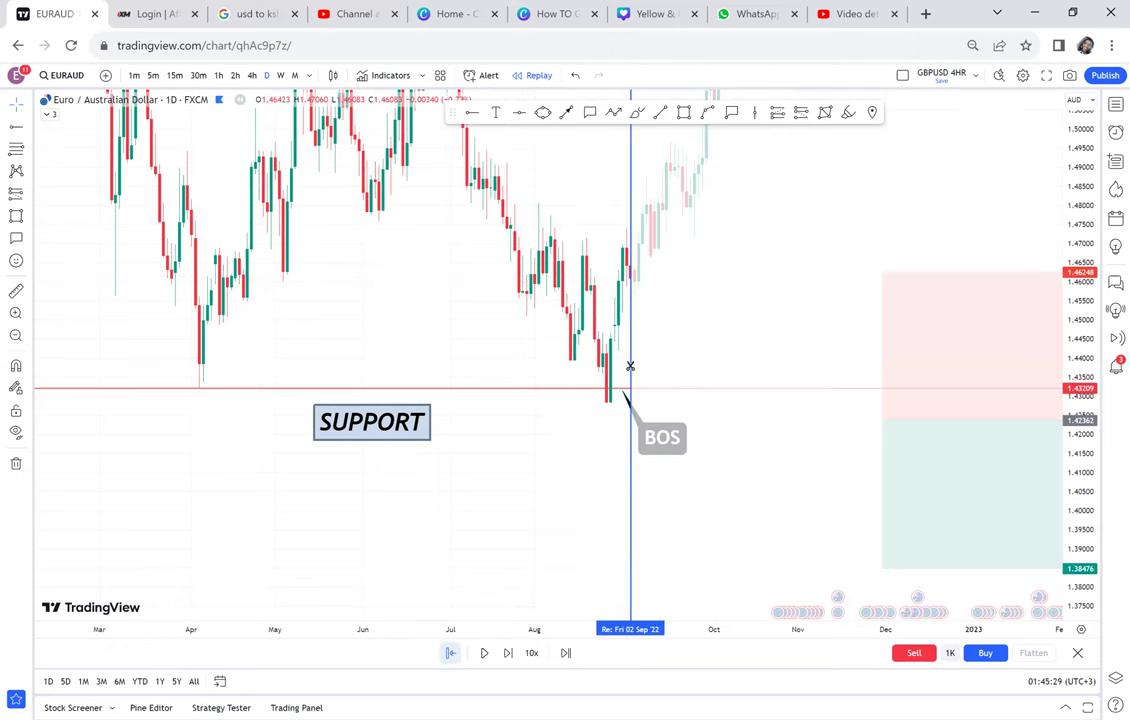
Restart the replay from the 26 Aug '22 bar, step one bar forward, and switch to weekly candles
left_click(610, 362)
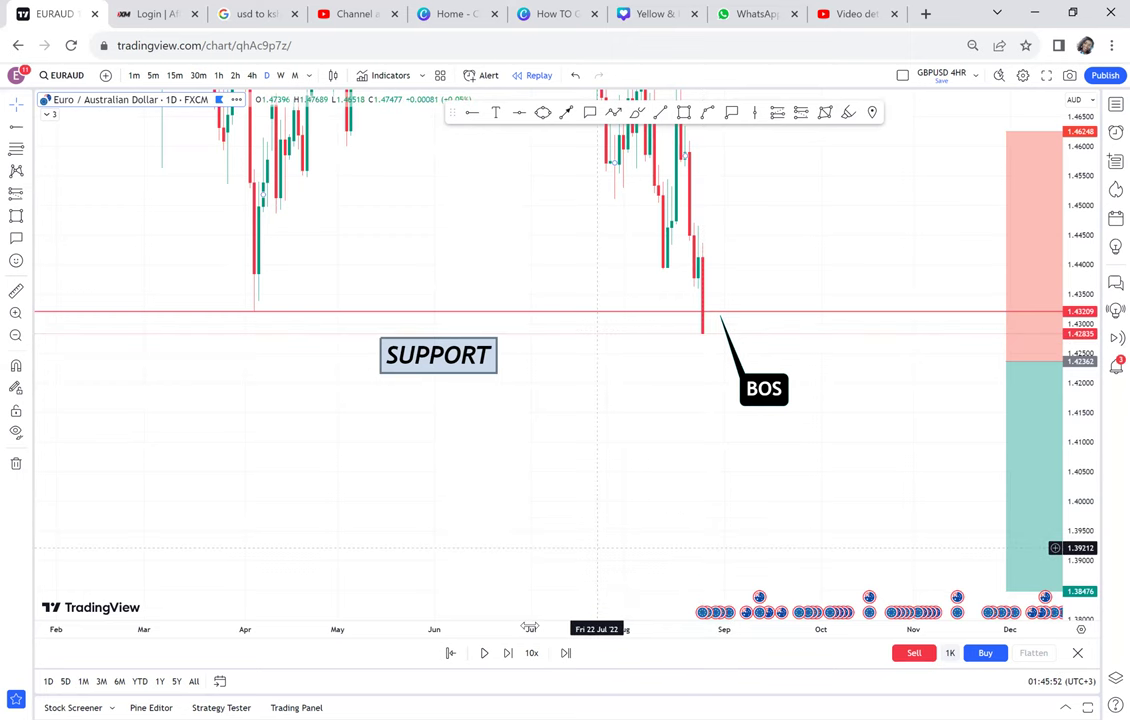
left_click(507, 653)
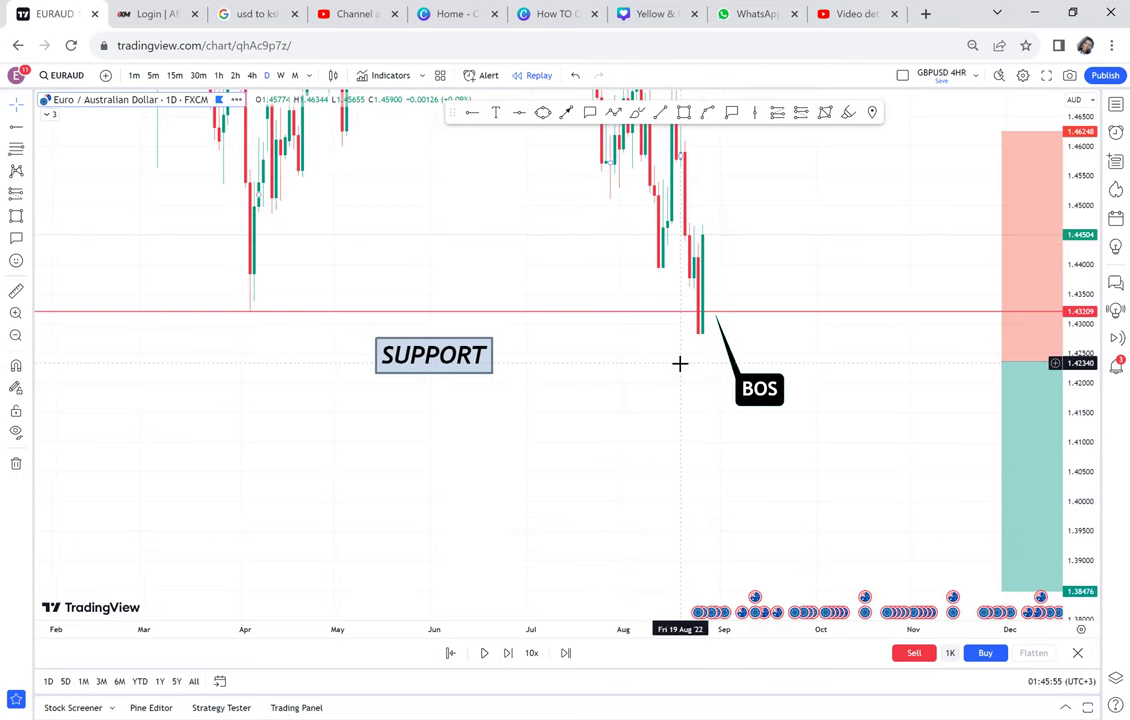
scroll(678, 363, "up", 3)
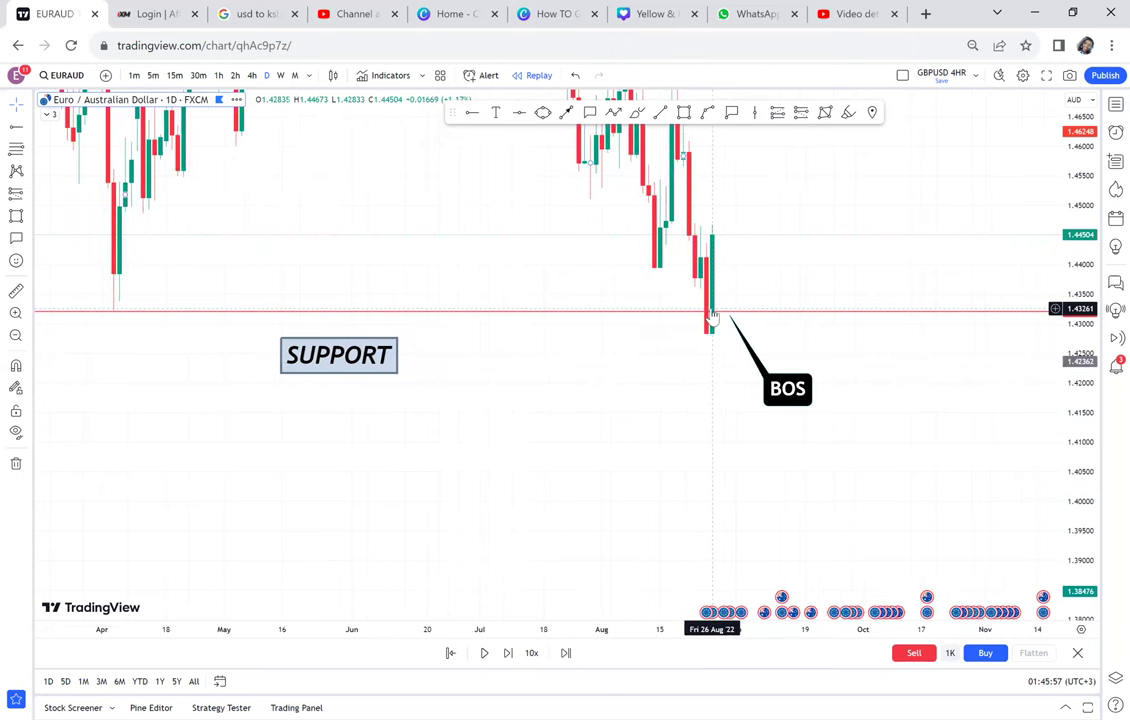
scroll(707, 316, "up", 2)
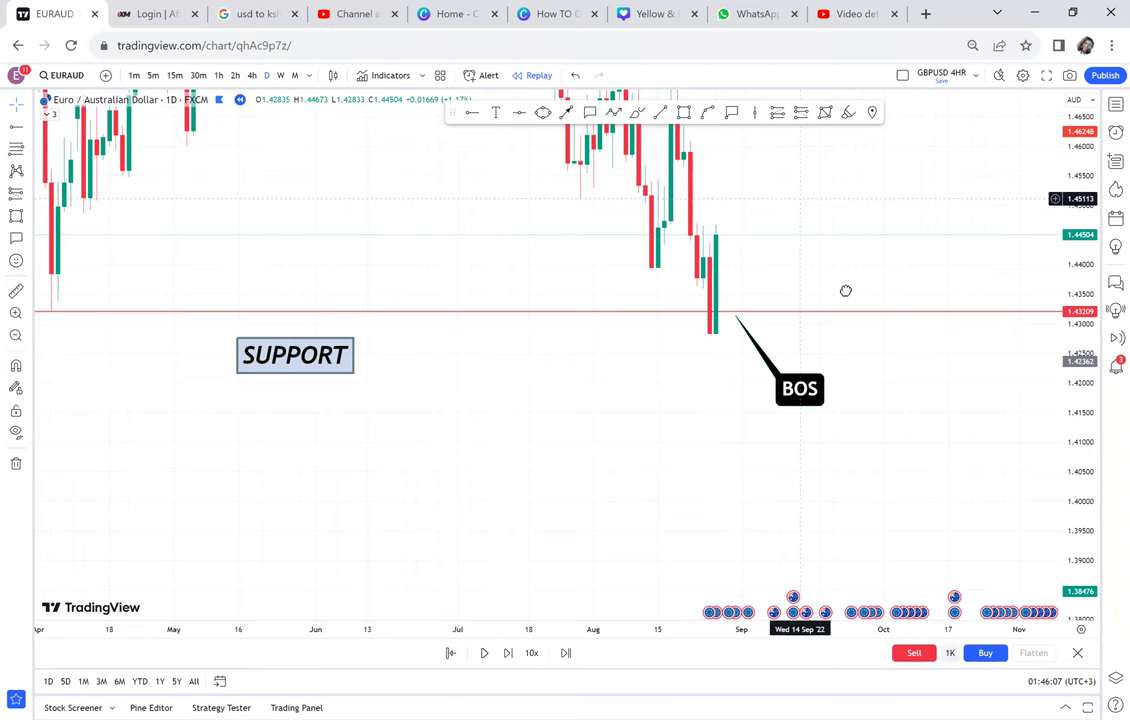
scroll(845, 290, "down", 2)
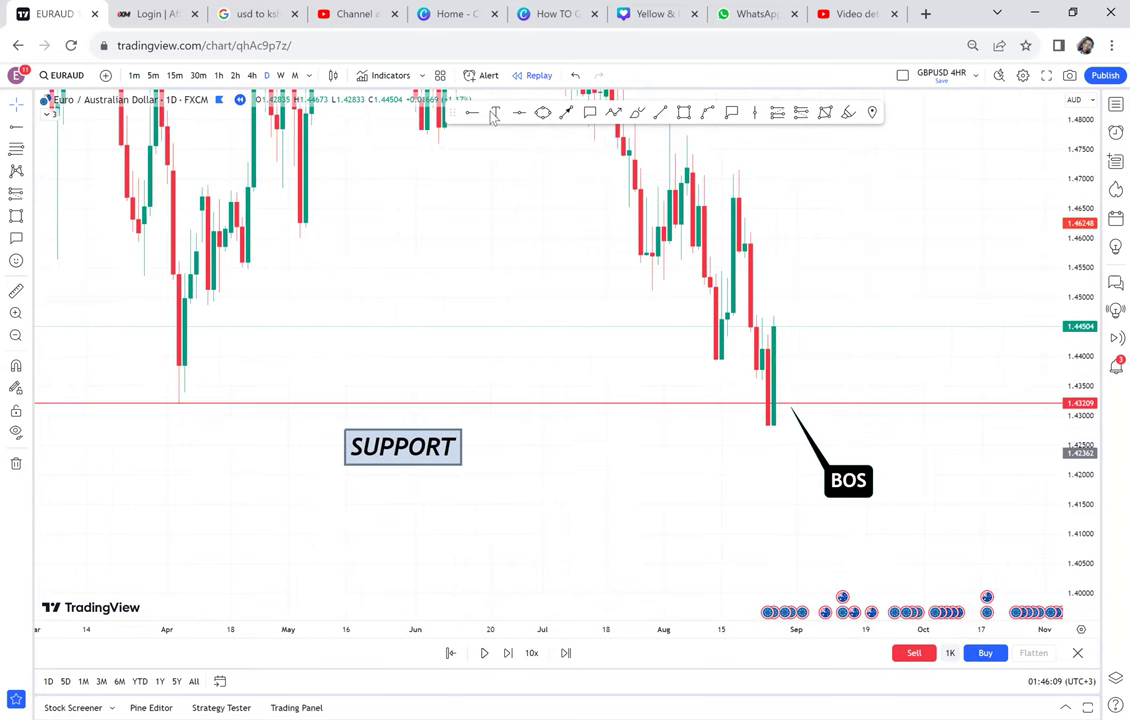
left_click(280, 76)
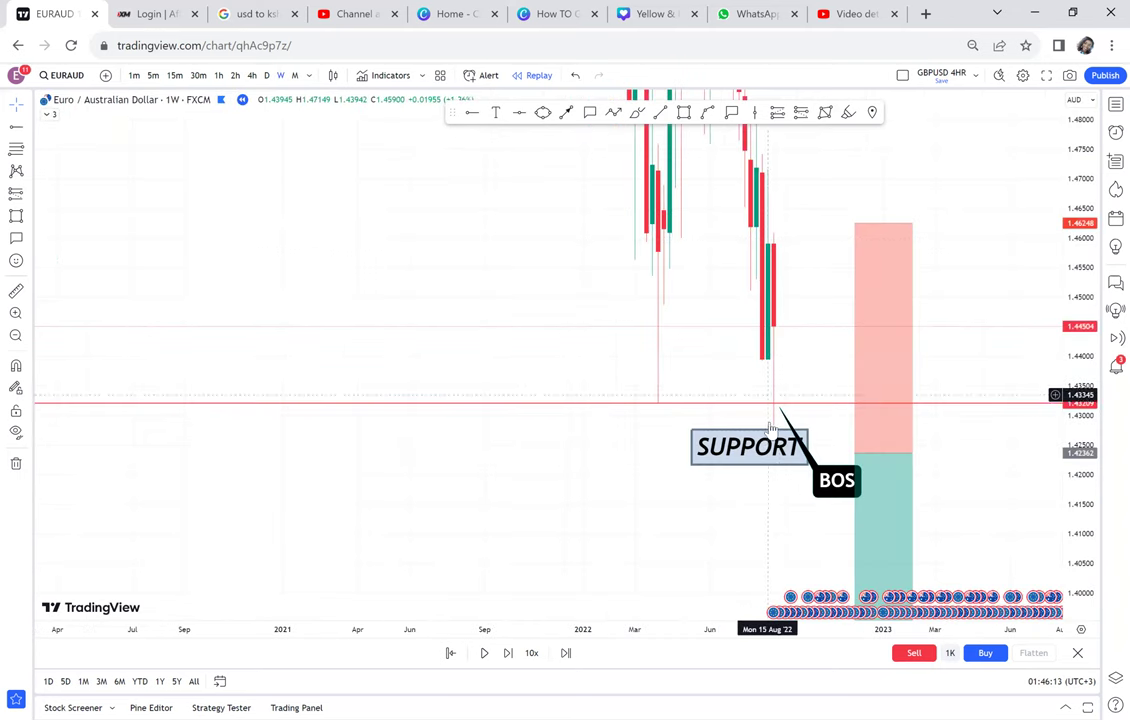
Remove the support line, SUPPORT and BOS labels, and position box from the weekly chart
left_click_drag(806, 423, 990, 337)
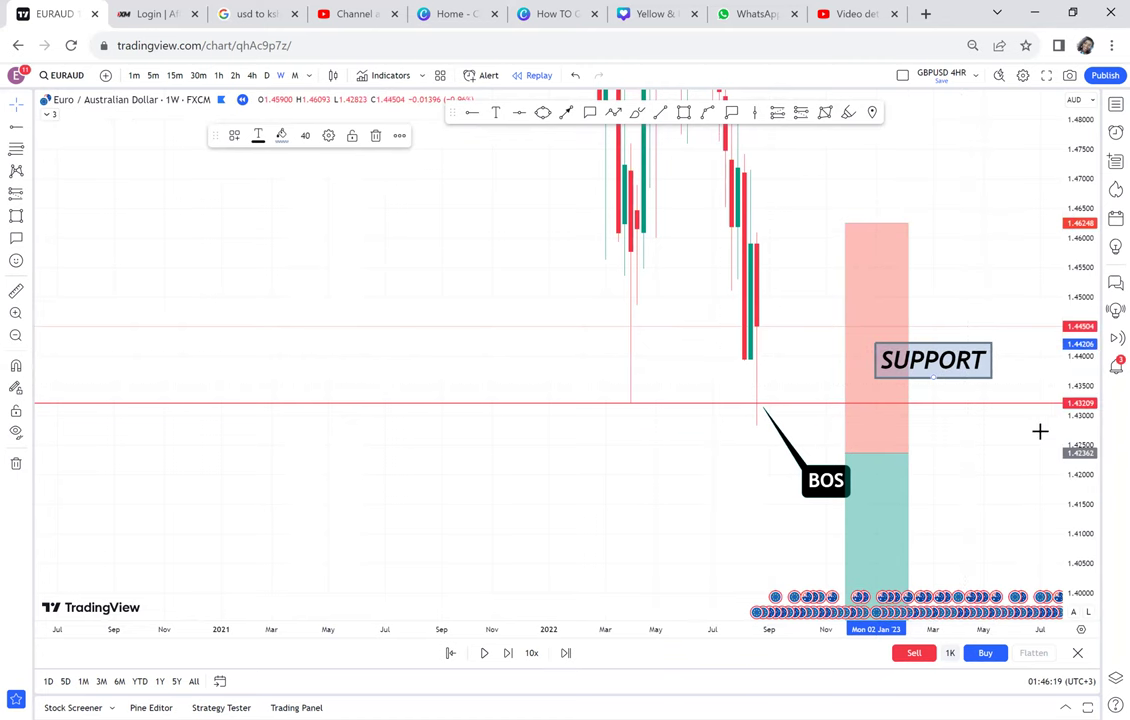
left_click(26, 463)
left_click(73, 466)
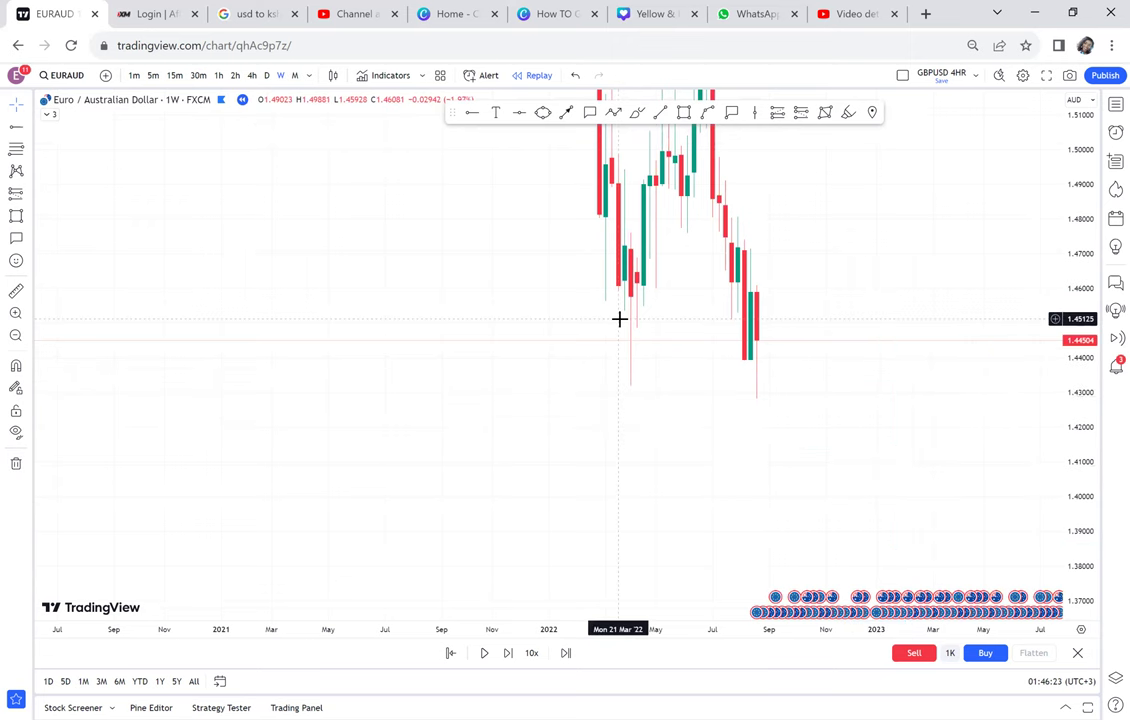
scroll(618, 318, "up", 1)
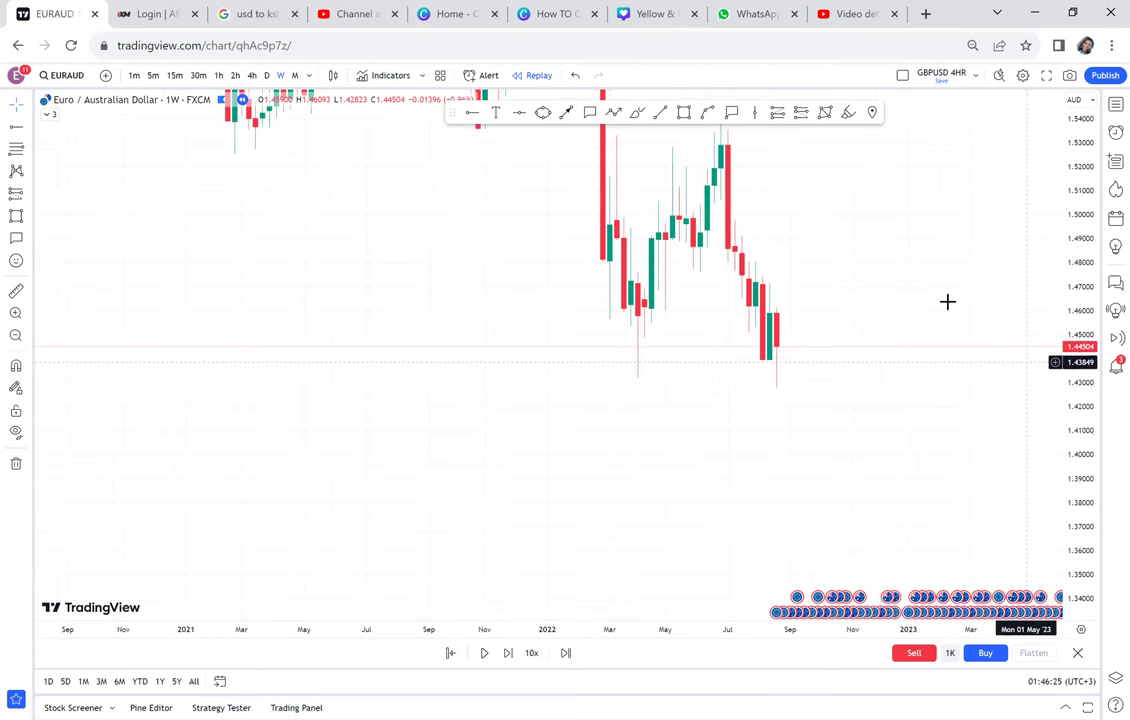
left_click_drag(781, 337, 623, 365)
left_click(519, 113)
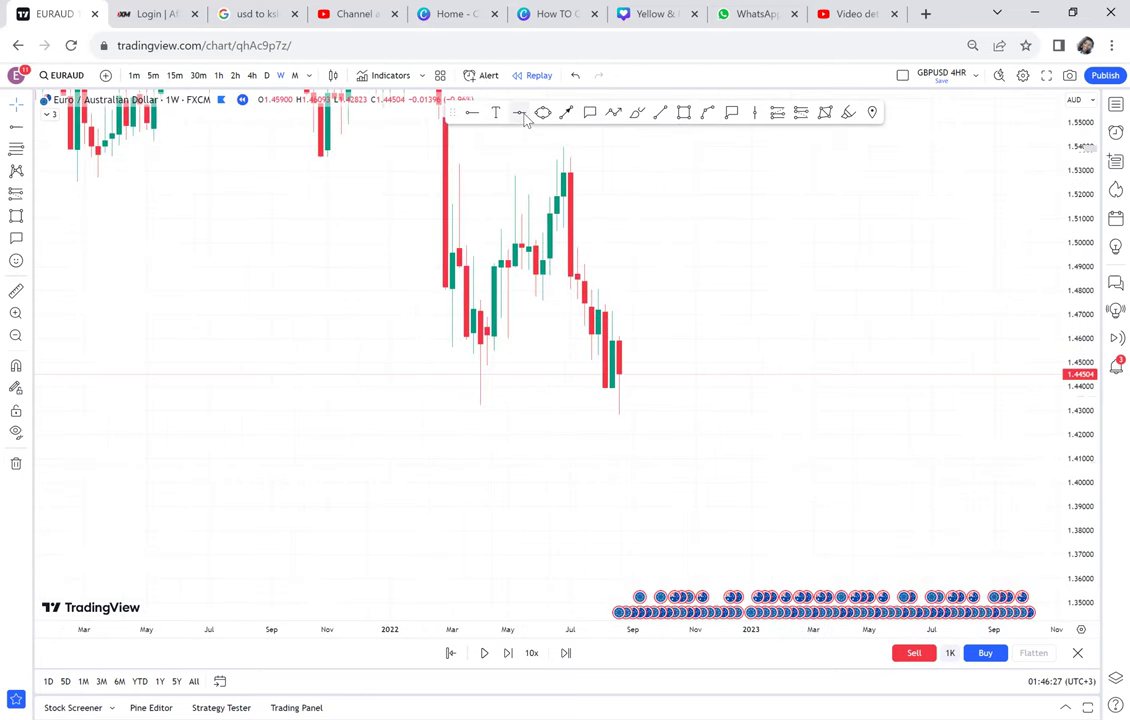
Place a horizontal line at 1.43282 along the lows and draw a grey zone just above it
left_click(382, 403)
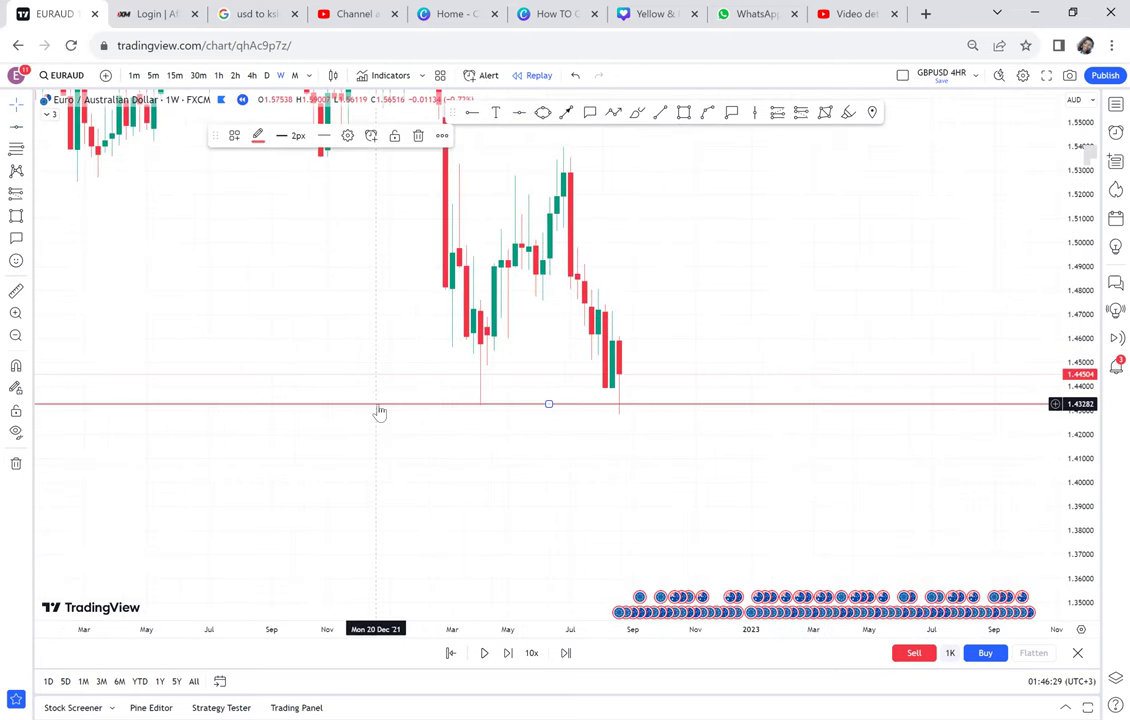
left_click(684, 112)
mouse_move(411, 403)
left_mouse_down()
mouse_move(694, 371)
mouse_move(716, 383)
left_mouse_up()
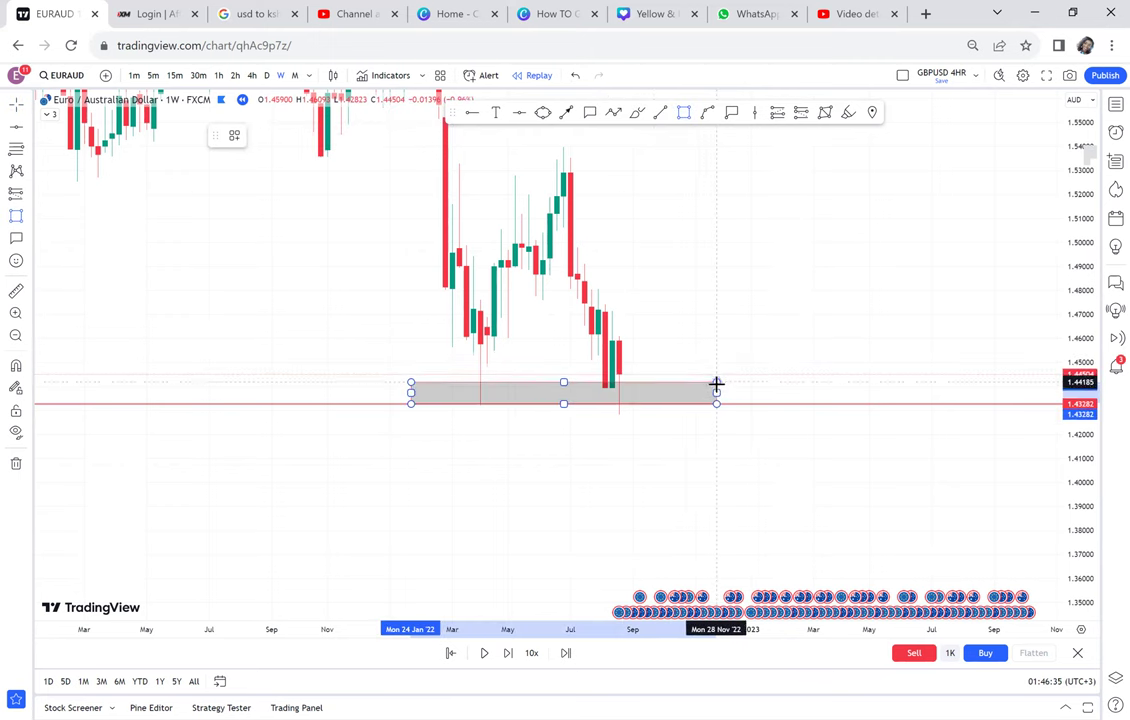
left_click(746, 272)
Add a horizontal ray at the 1.54017 high and place a new text label on the zone
scroll(748, 272, "up", 1)
scroll(748, 272, "up", 1)
left_click(519, 112)
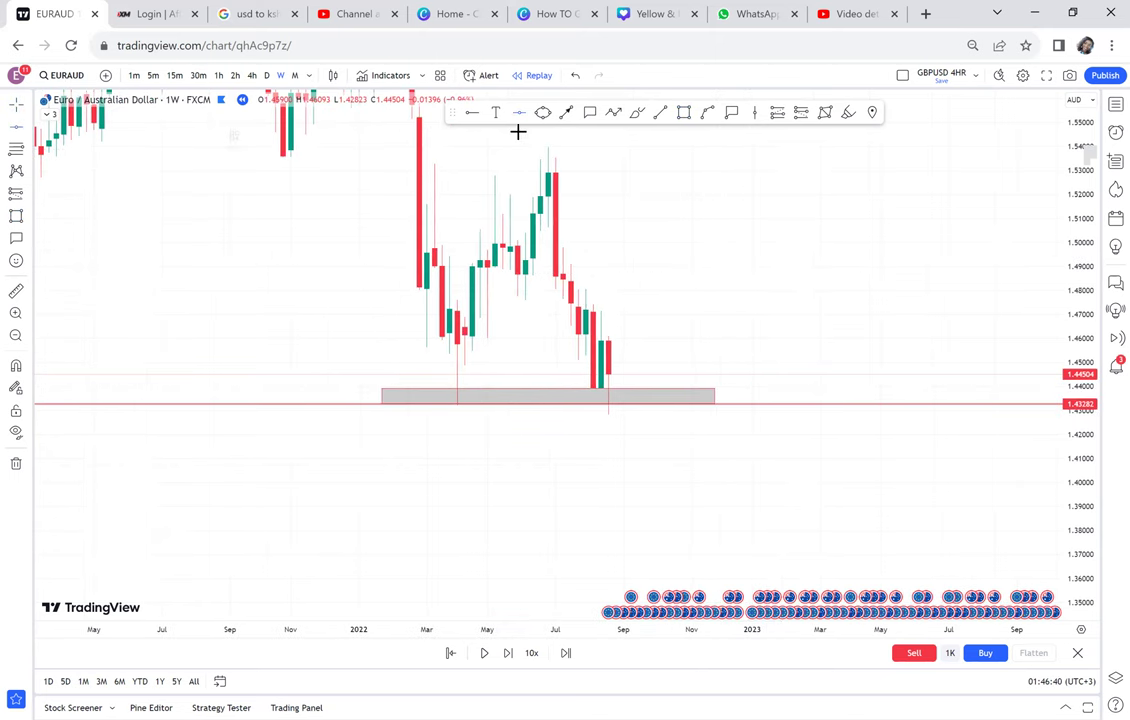
left_click(450, 149)
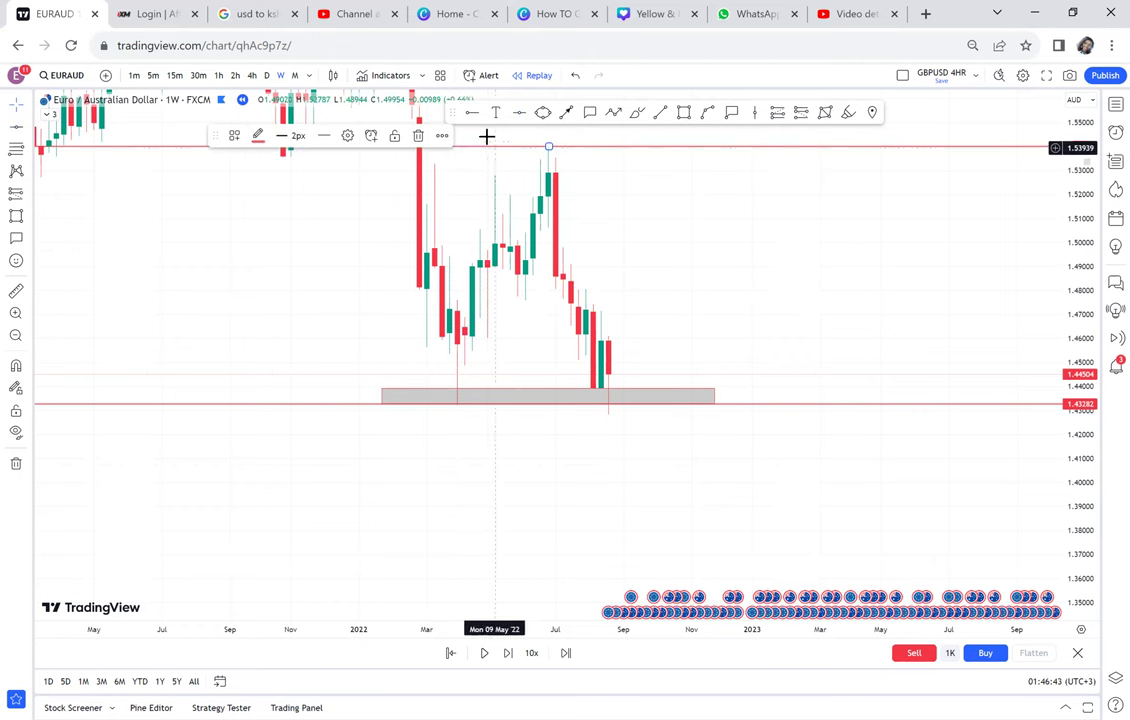
left_click(494, 100)
left_click(495, 112)
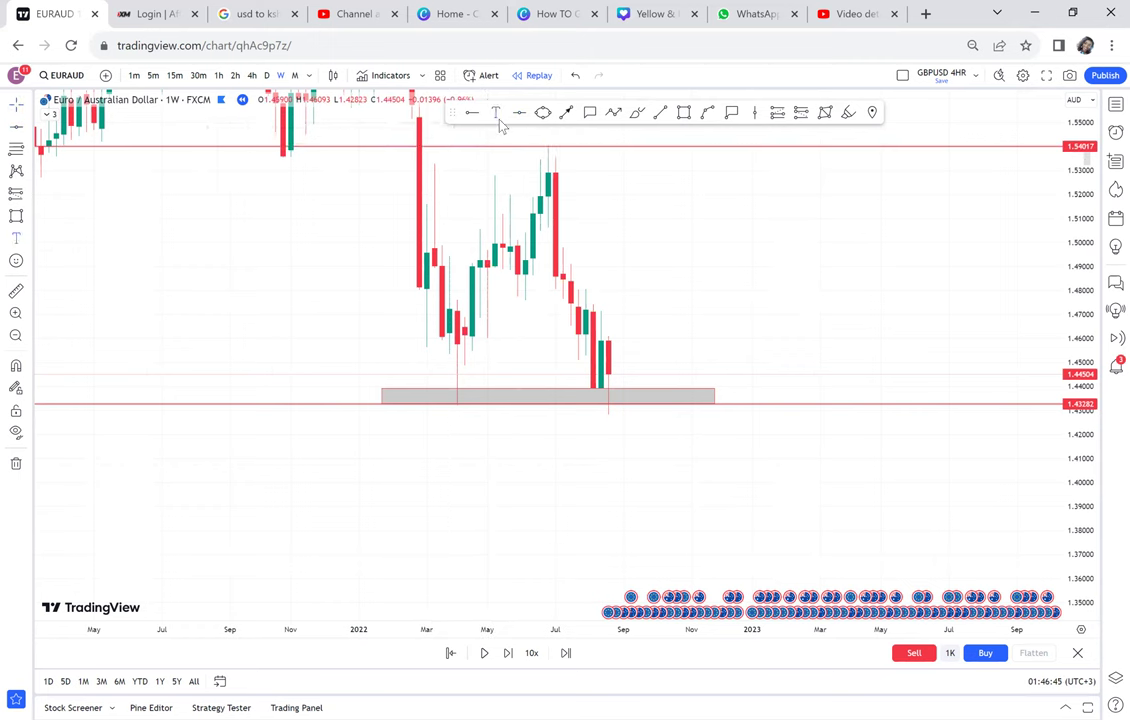
left_click(481, 391)
Apply the POSSIBLE DOUBLE BOTTOM text template to the label with font size 14
left_click(487, 550)
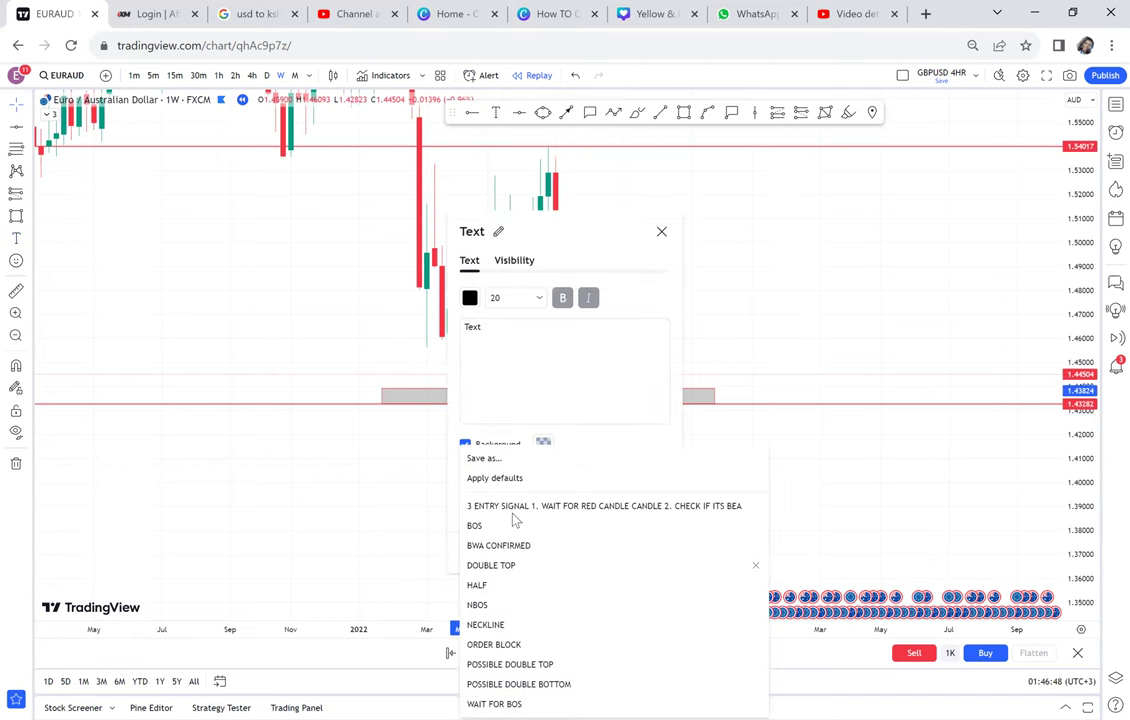
left_click(514, 684)
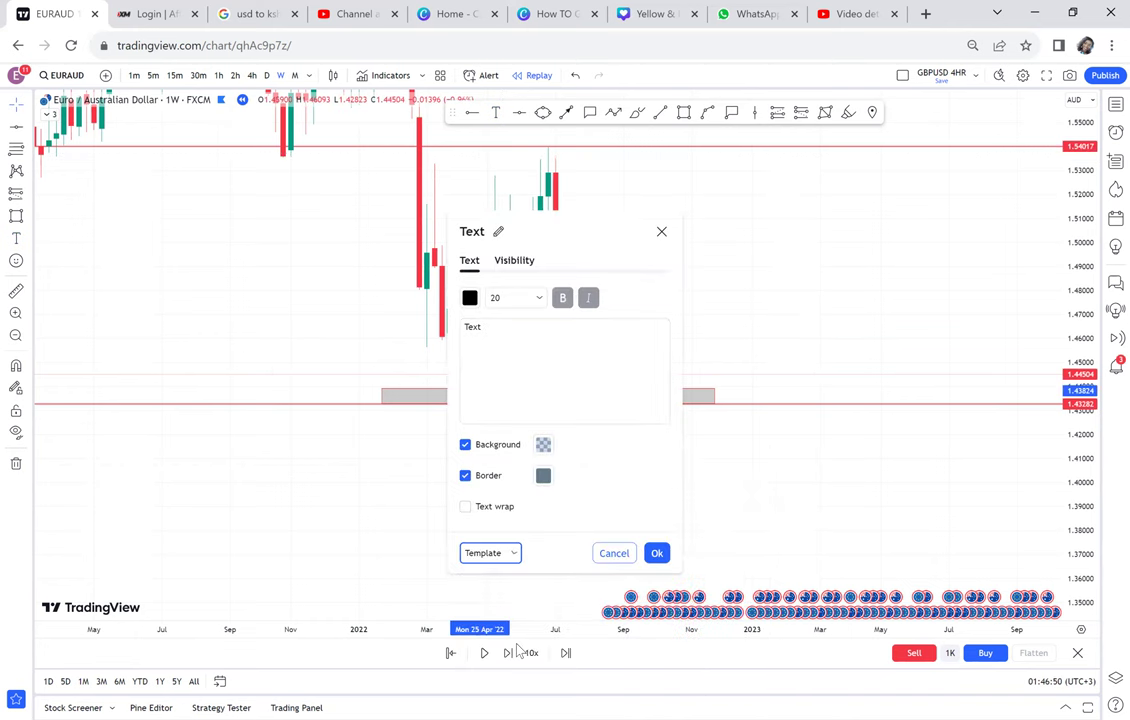
left_click(515, 297)
left_click(500, 381)
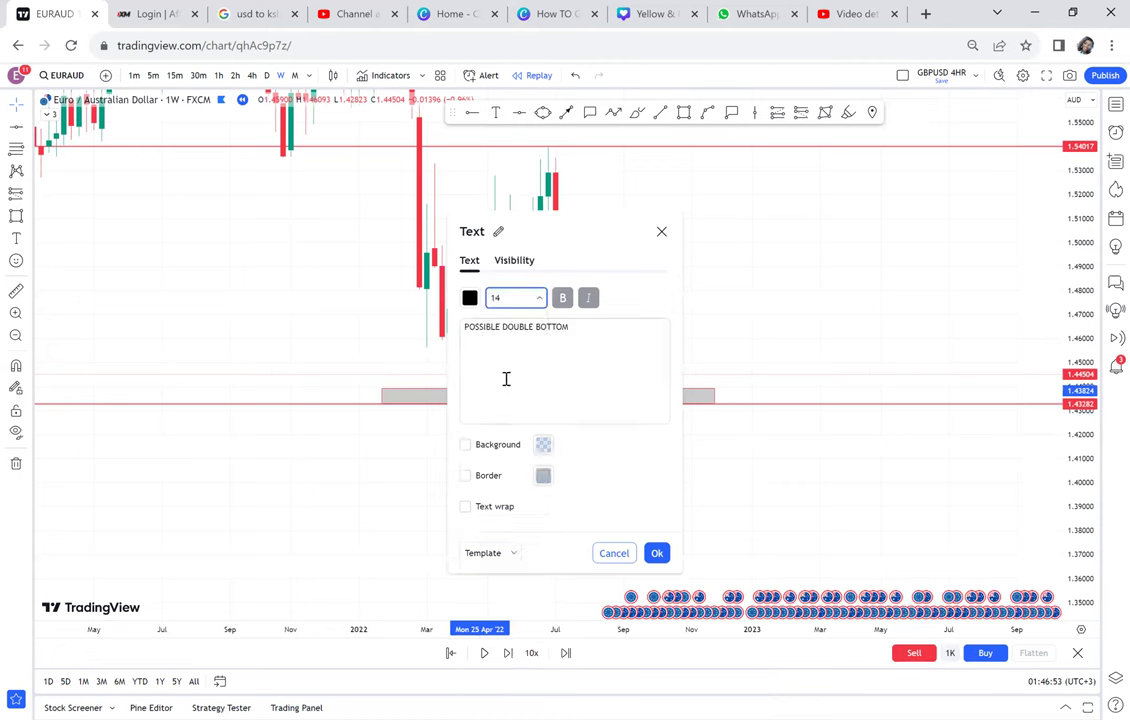
Confirm the label, nudge it slightly left, and switch the chart to daily candles
left_click(513, 261)
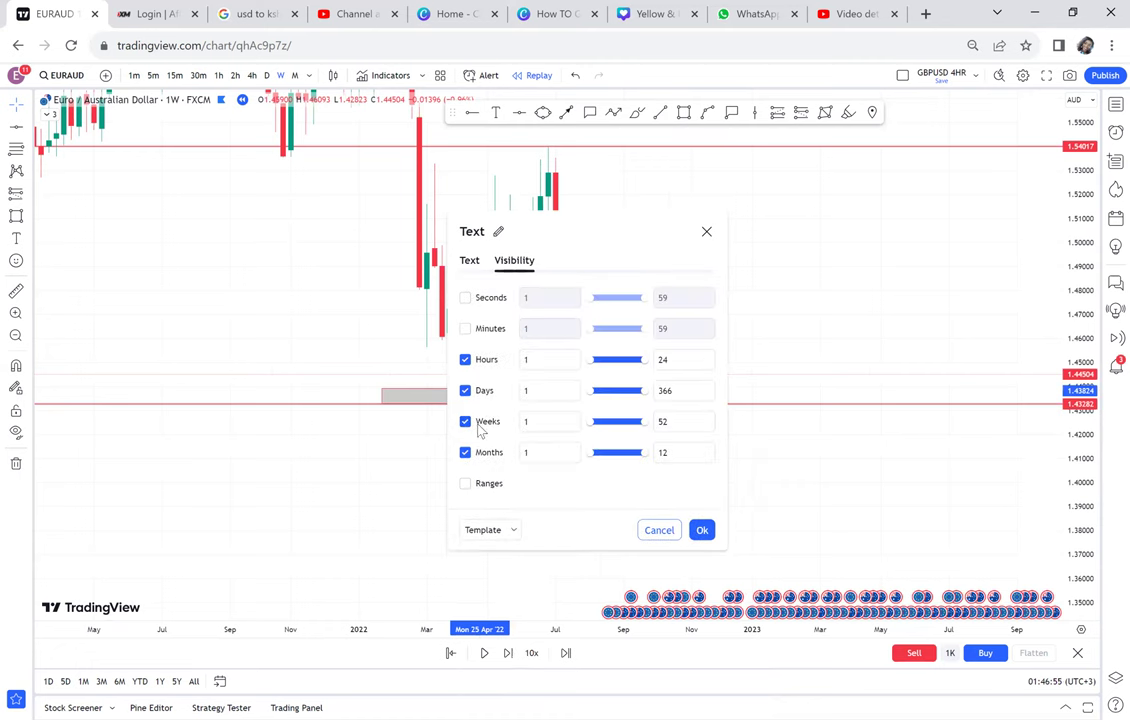
left_click(377, 424)
left_click_drag(509, 408, 484, 398)
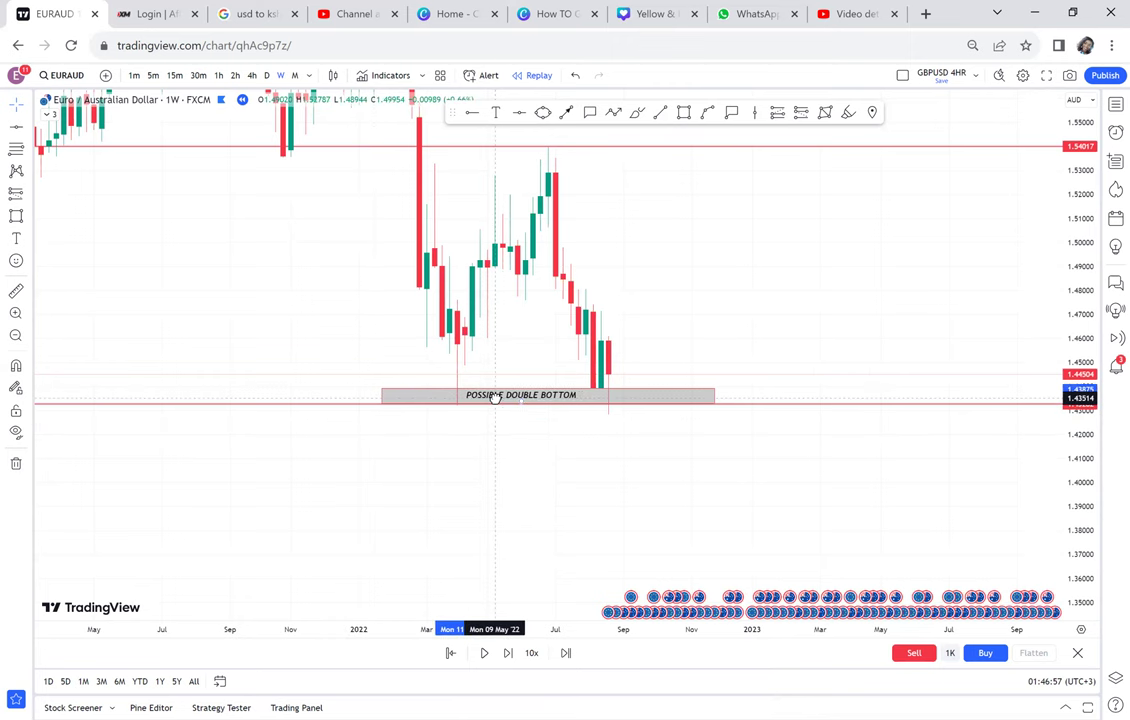
left_click(267, 76)
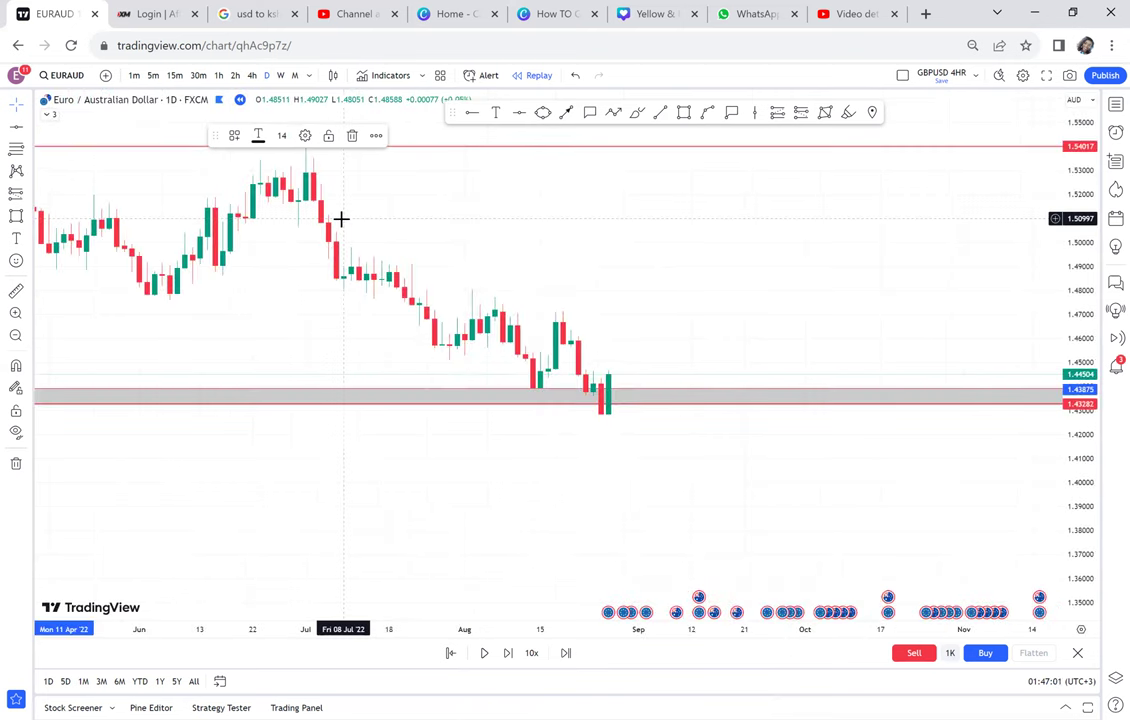
Bring the grey zone into view and move the POSSIBLE DOUBLE BOTTOM label to the right
scroll(341, 218, "down", 5)
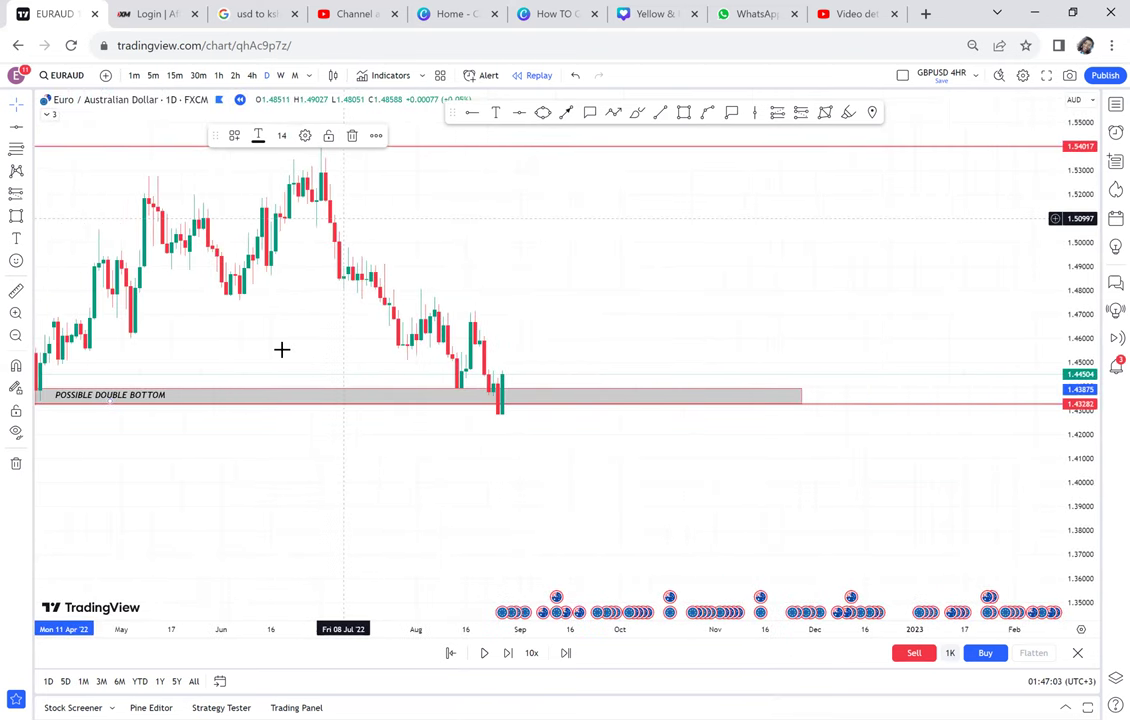
left_click_drag(282, 349, 462, 308)
left_click(304, 362)
mouse_move(304, 362)
left_mouse_down()
mouse_move(484, 361)
mouse_move(466, 361)
left_mouse_up()
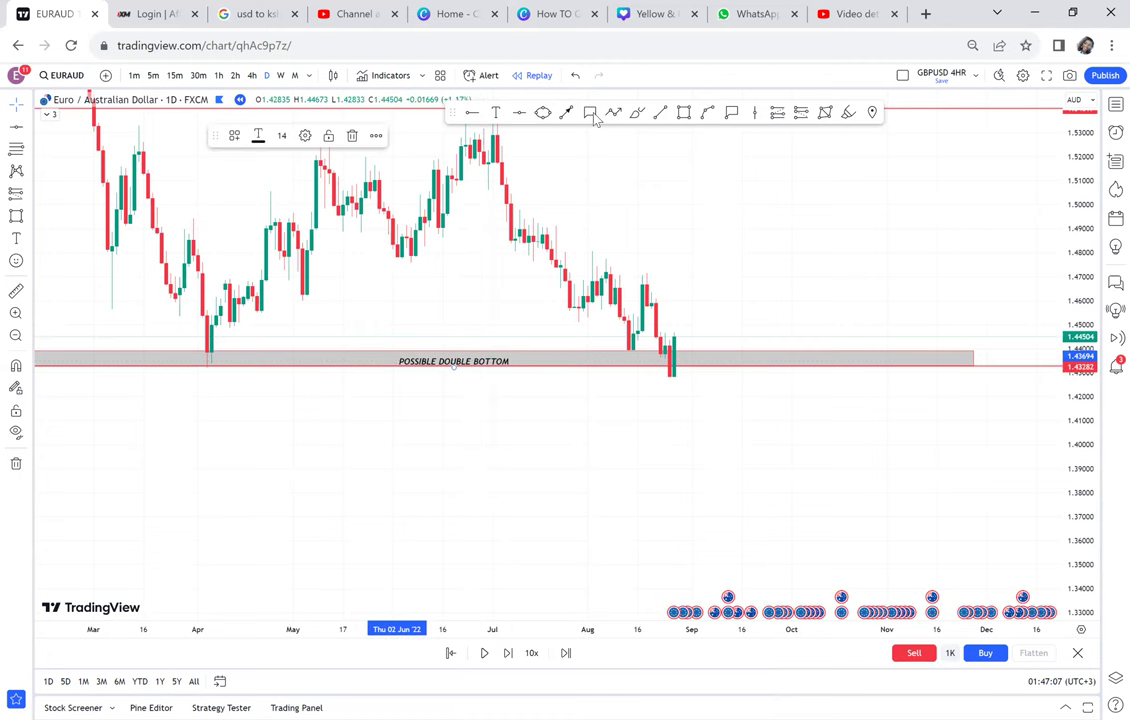
Draw an arrow pointing up to the latest candle's low inside the zone
left_click(566, 112)
left_click(615, 446)
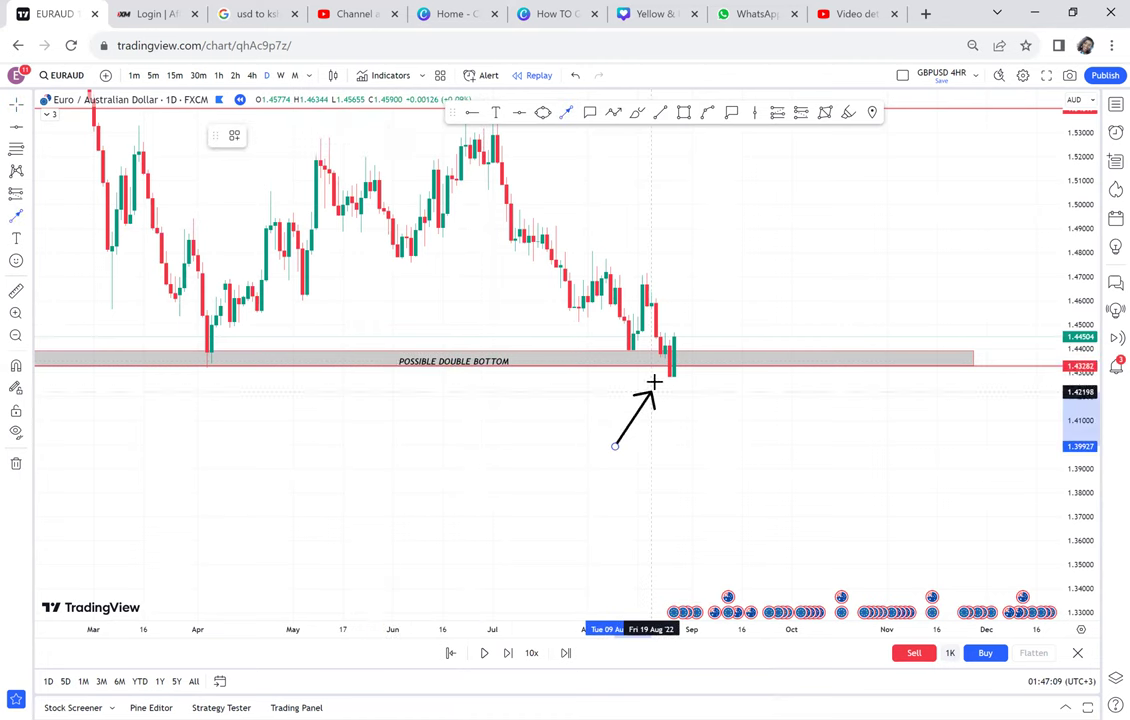
left_click(664, 378)
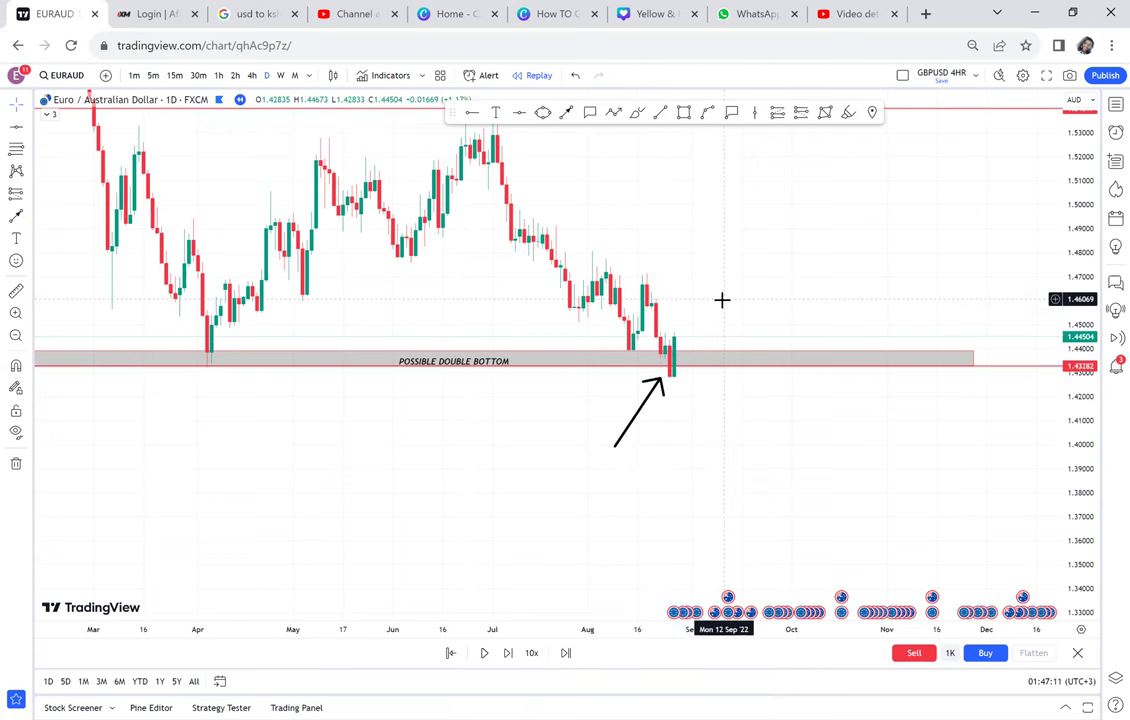
scroll(722, 299, "down", 1)
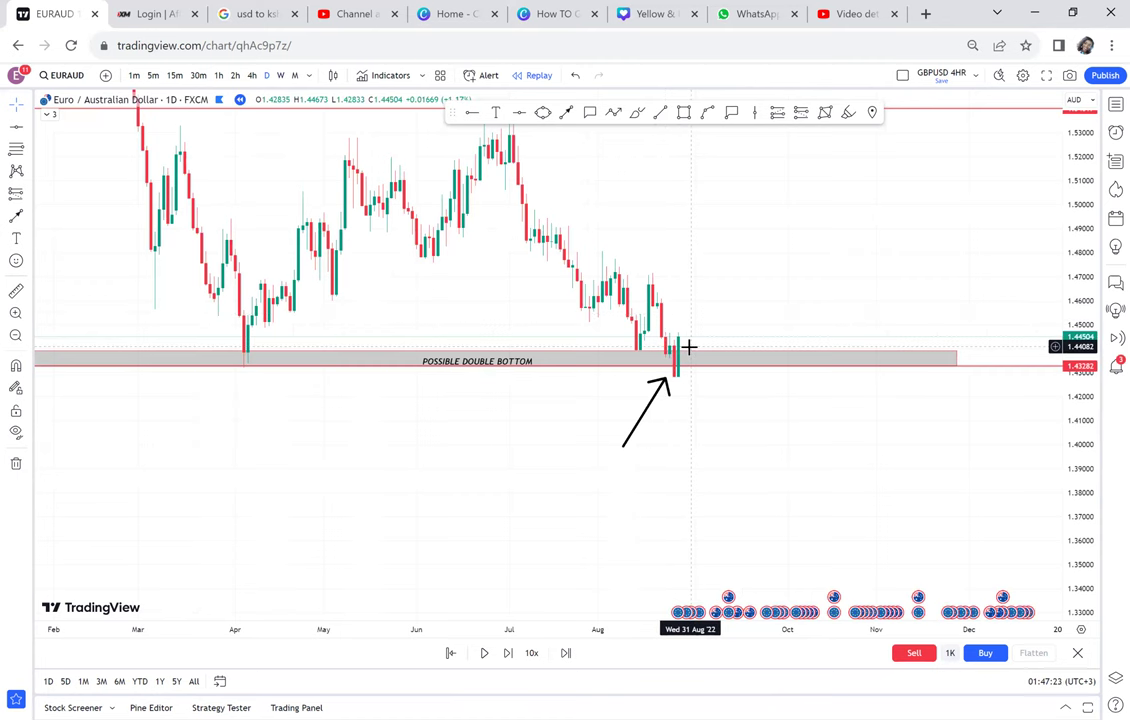
Return to weekly candles and move the POSSIBLE DOUBLE BOTTOM label left into the grey zone
left_click(280, 76)
scroll(652, 362, "up", 3)
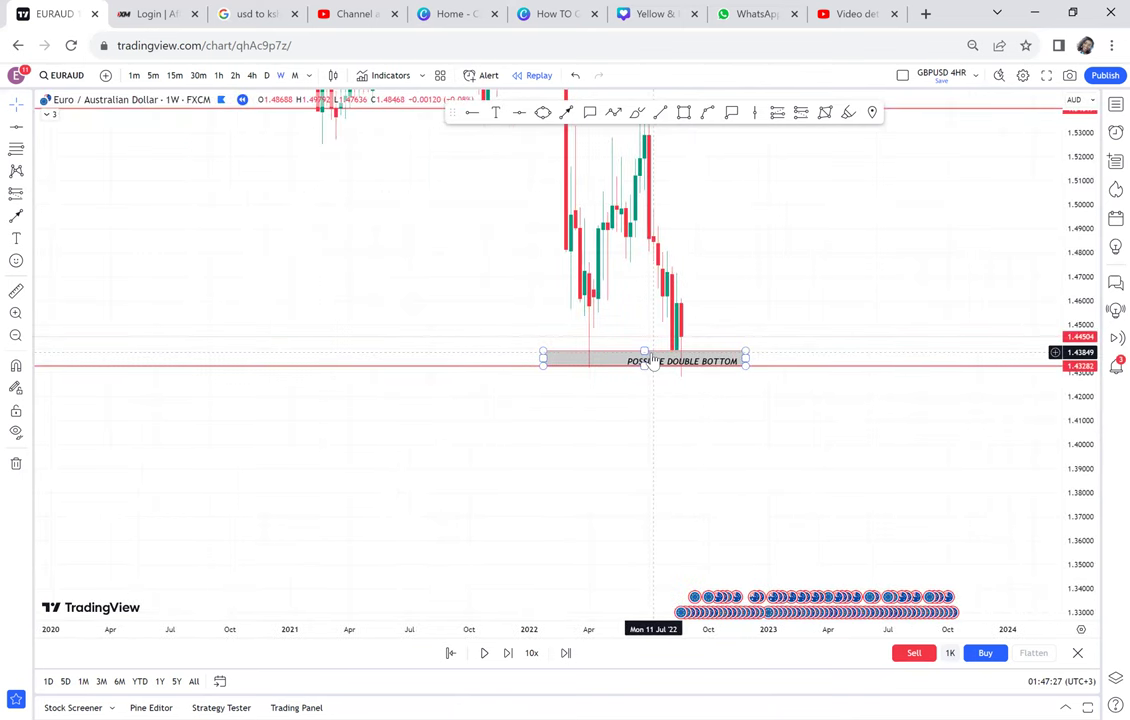
scroll(652, 362, "up", 4)
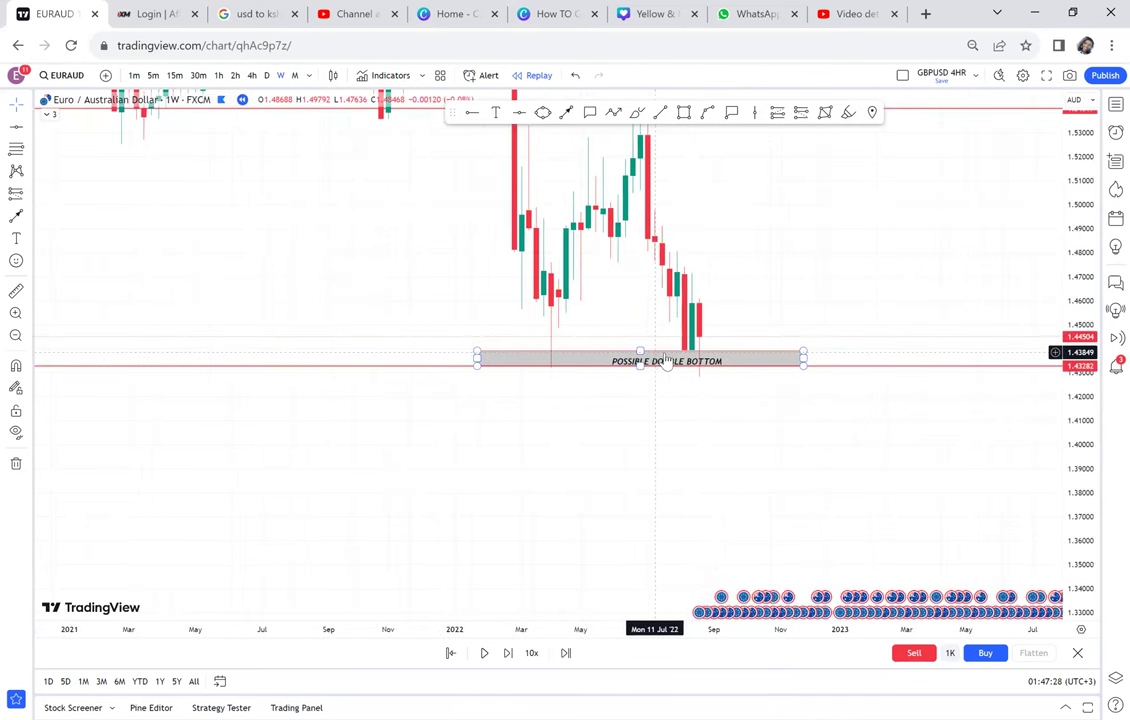
left_click_drag(750, 322, 670, 344)
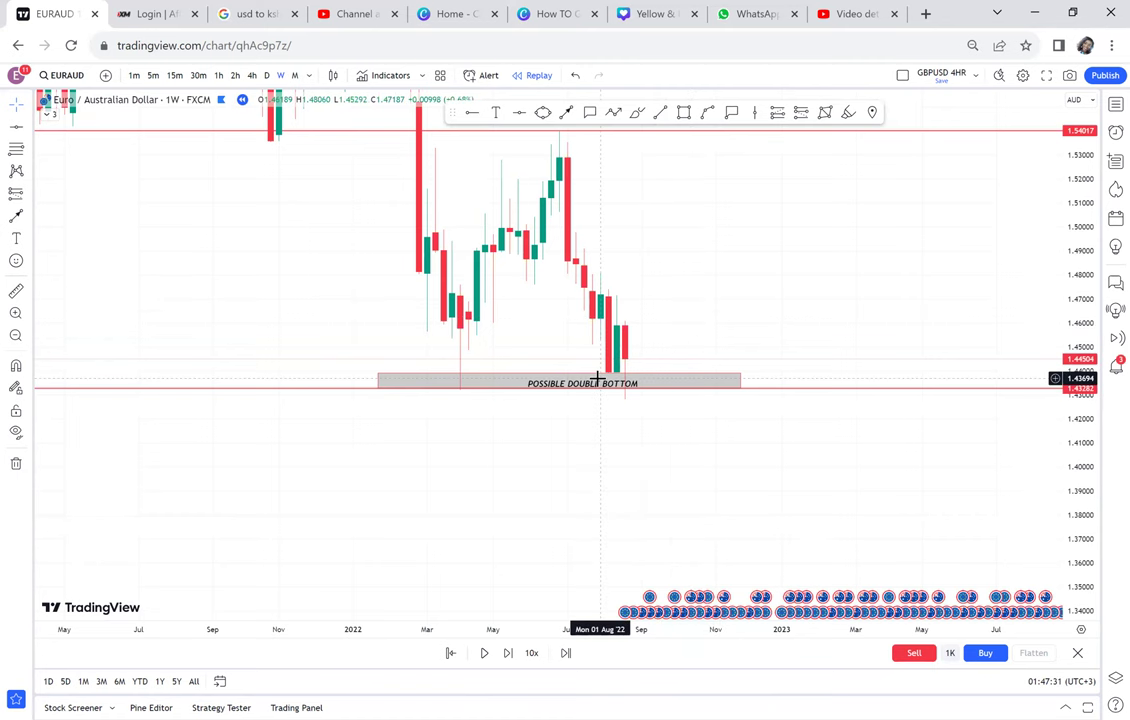
left_click_drag(595, 392, 545, 393)
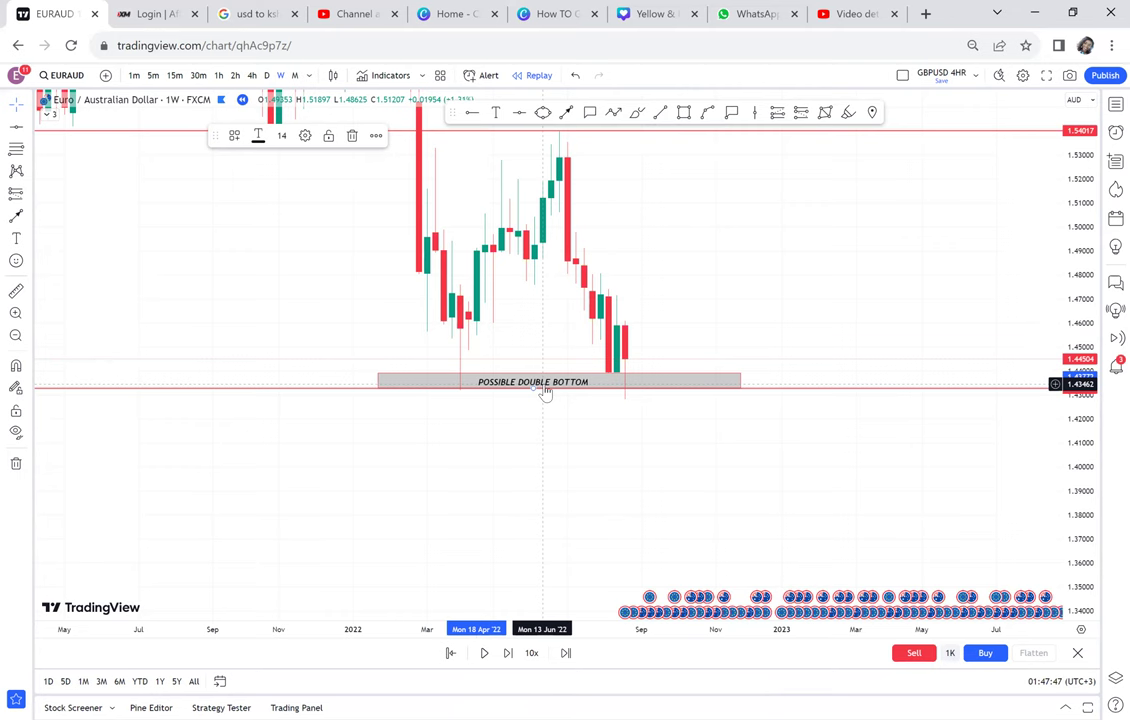
Start a price-range measurement from the double-bottom zone
left_click_drag(747, 285, 699, 325)
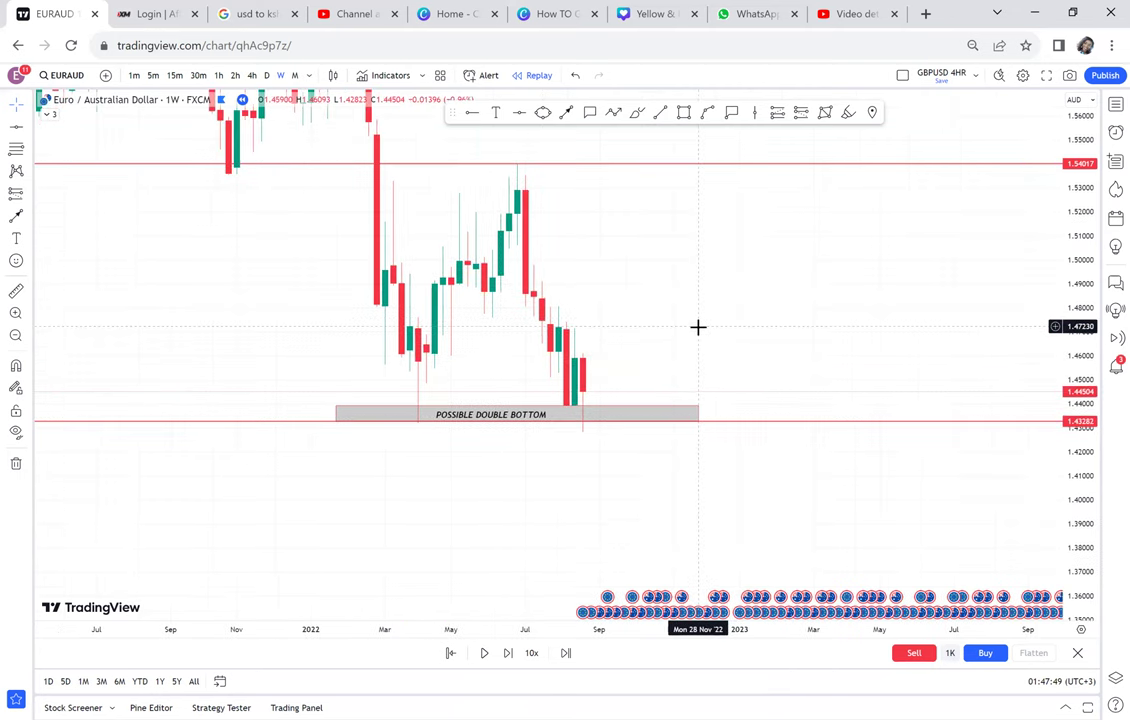
left_click(16, 290)
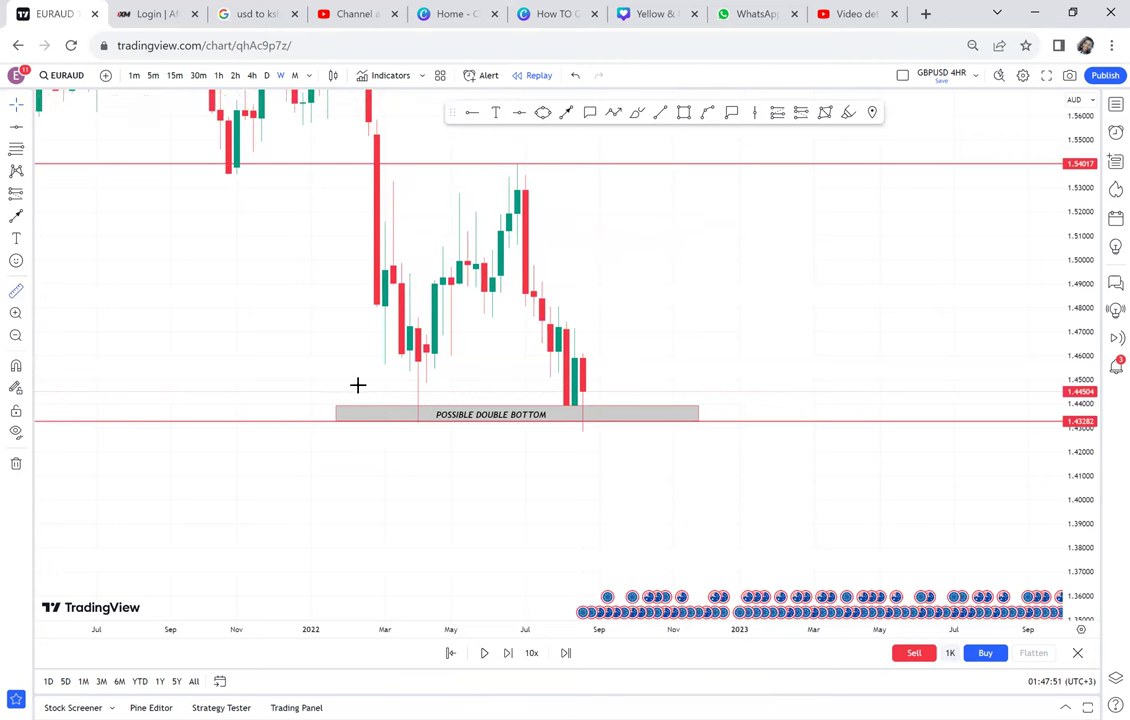
left_click(365, 423)
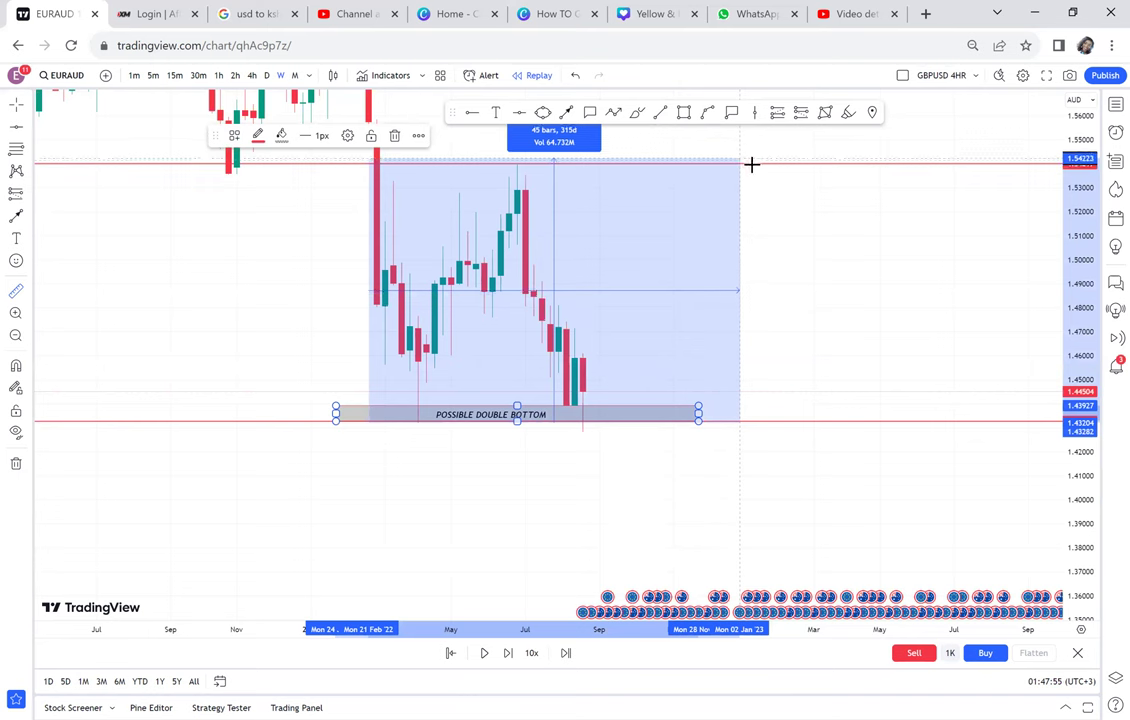
End the 45-bar measurement at the neckline and add a green horizontal line at its 1.48468 midpoint
left_click(756, 168)
left_click(519, 112)
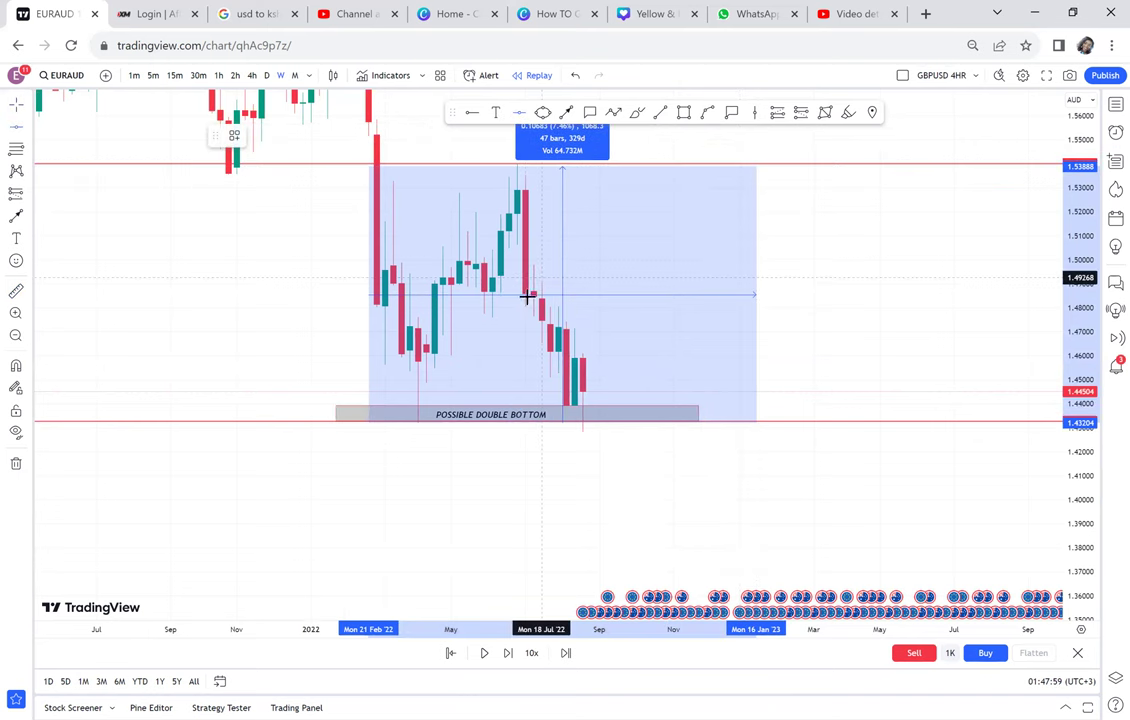
left_click(545, 297)
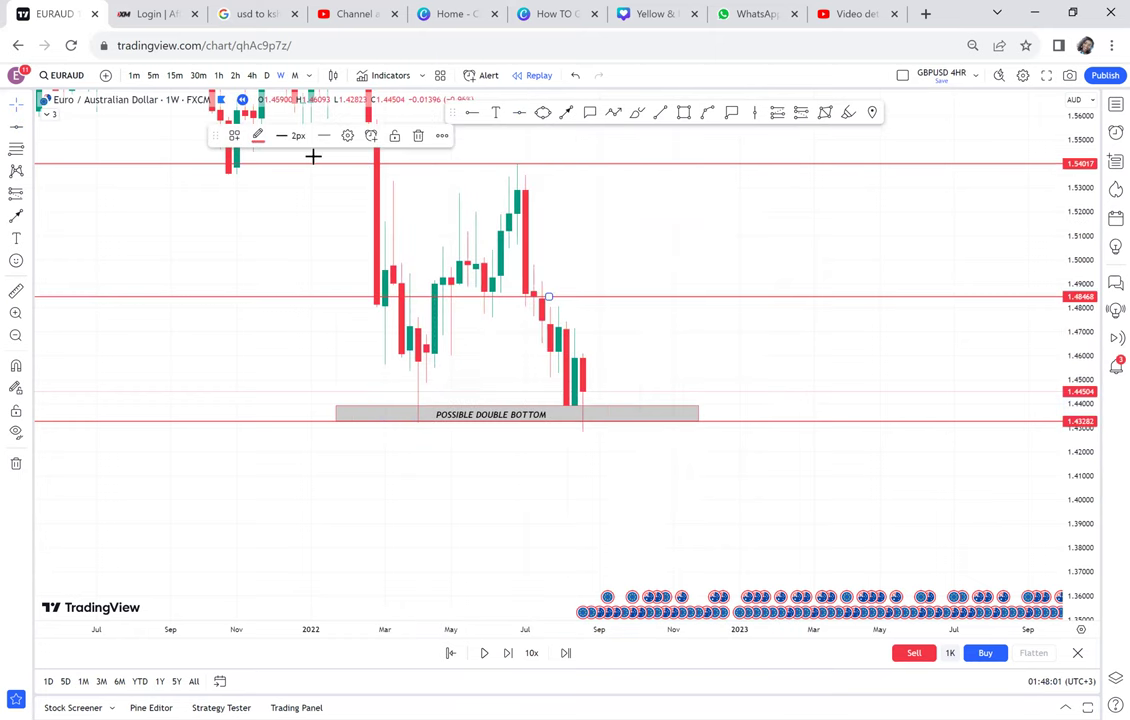
left_click(257, 136)
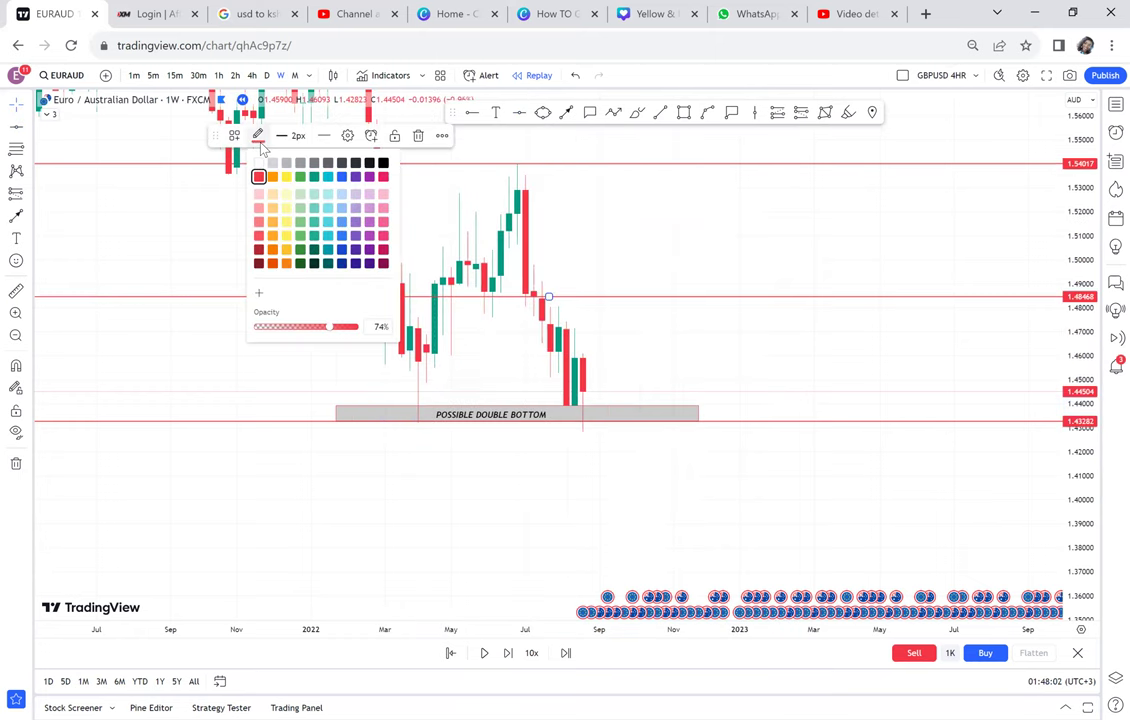
left_click(298, 177)
scroll(612, 232, "up", 2)
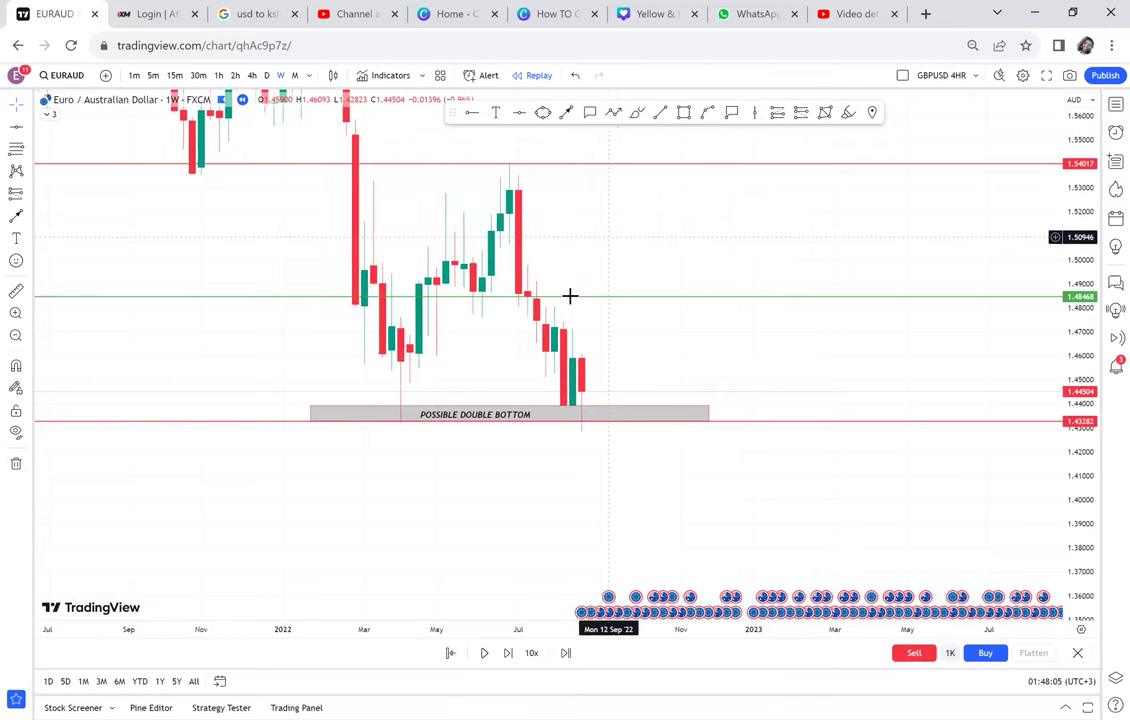
left_click_drag(570, 296, 535, 296)
left_click(496, 113)
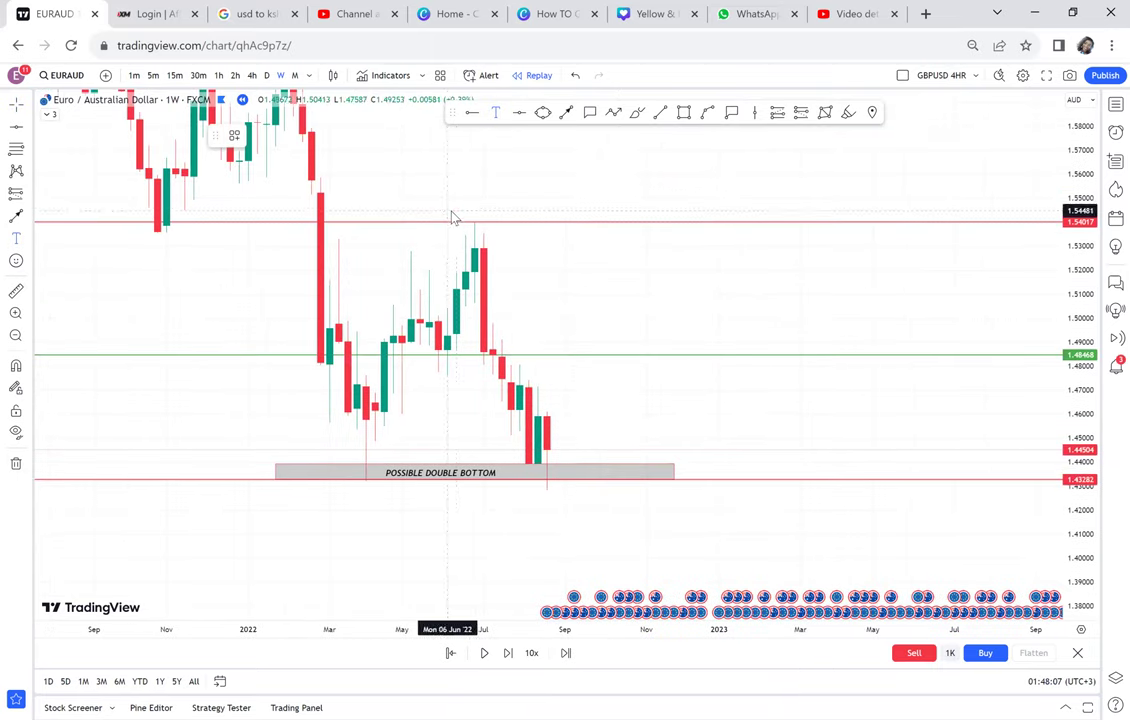
Label the red 1.54017 line NECKLINE
left_click(451, 218)
type("NECKLINE")
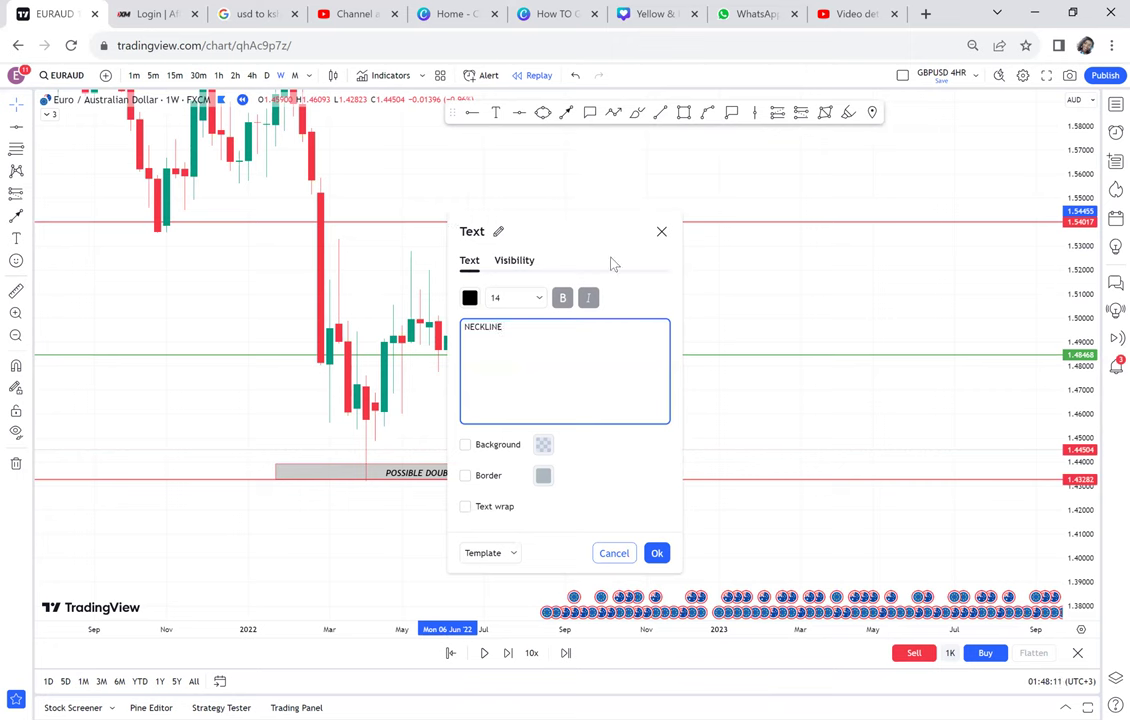
left_click(769, 282)
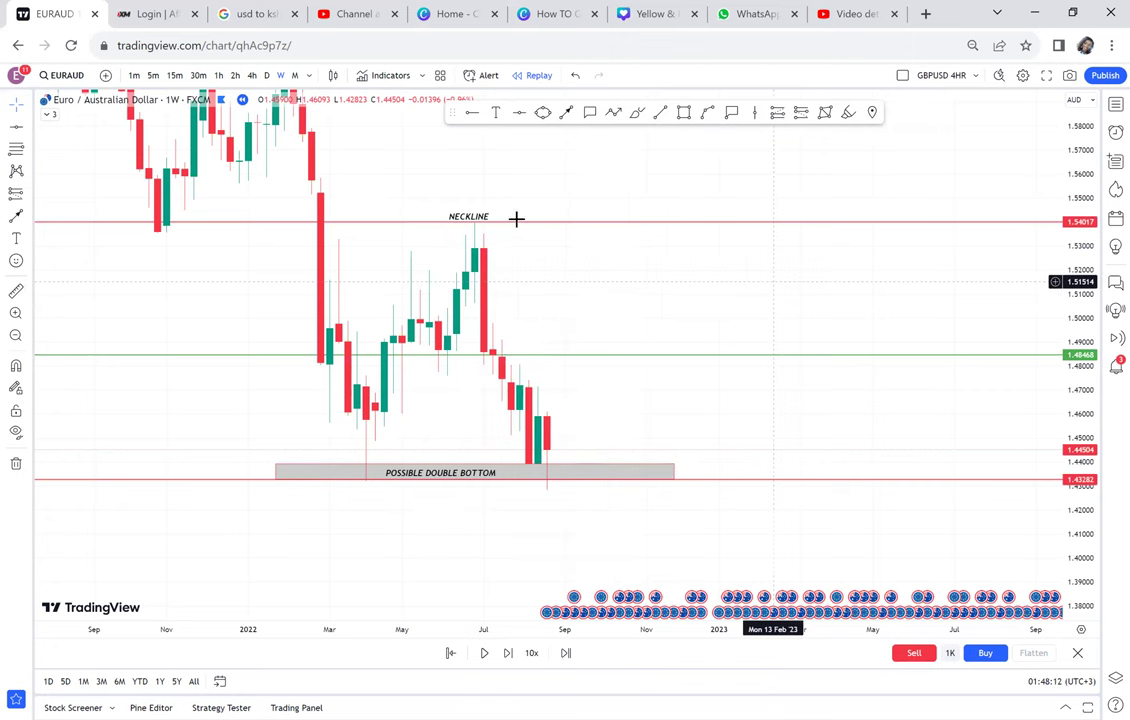
Add a HALF label on the green 1.48468 line
left_click(496, 113)
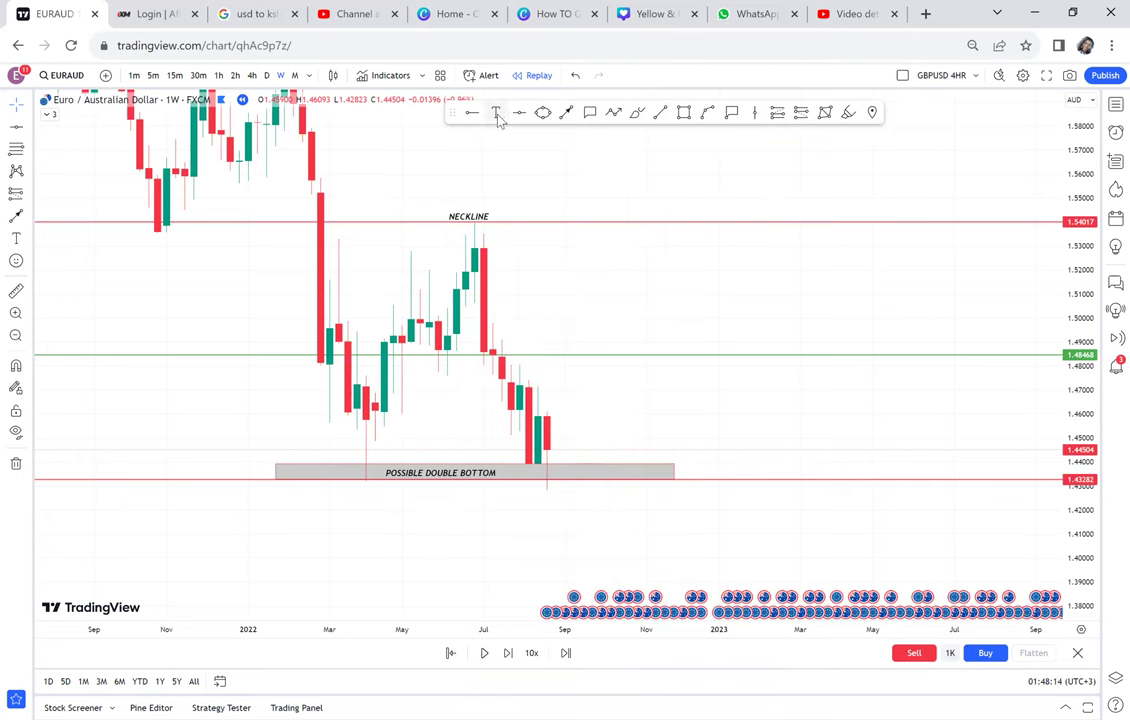
left_click(628, 343)
type("HALF")
left_click(774, 338)
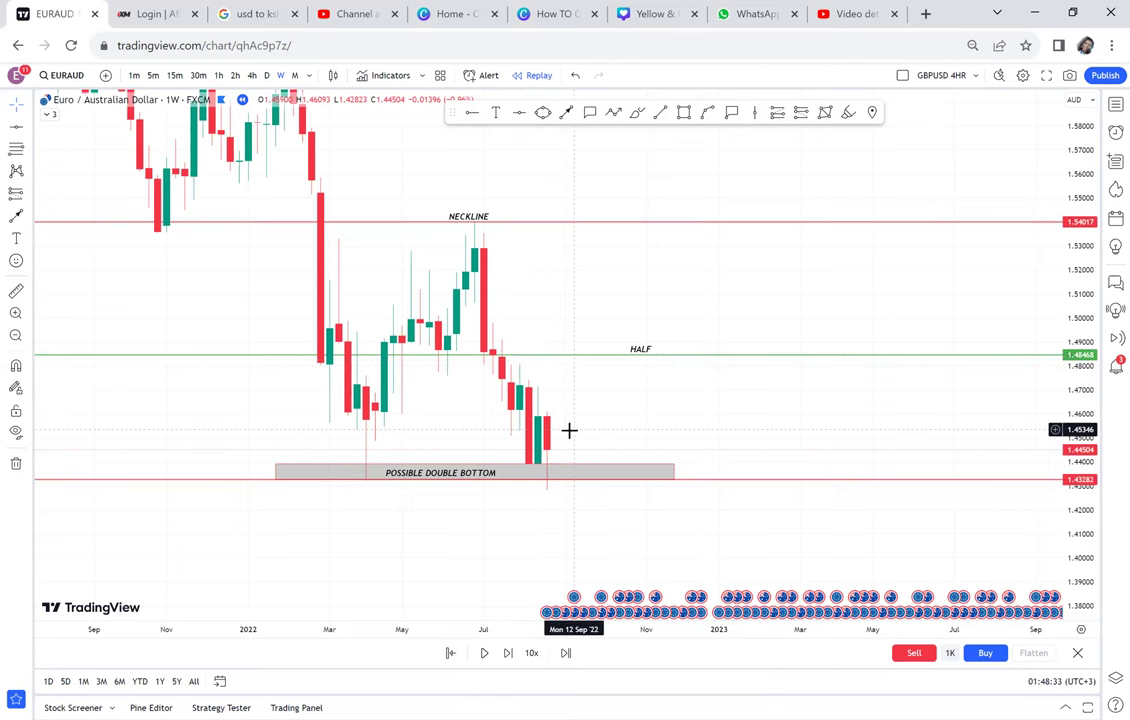
scroll(570, 429, "up", 2)
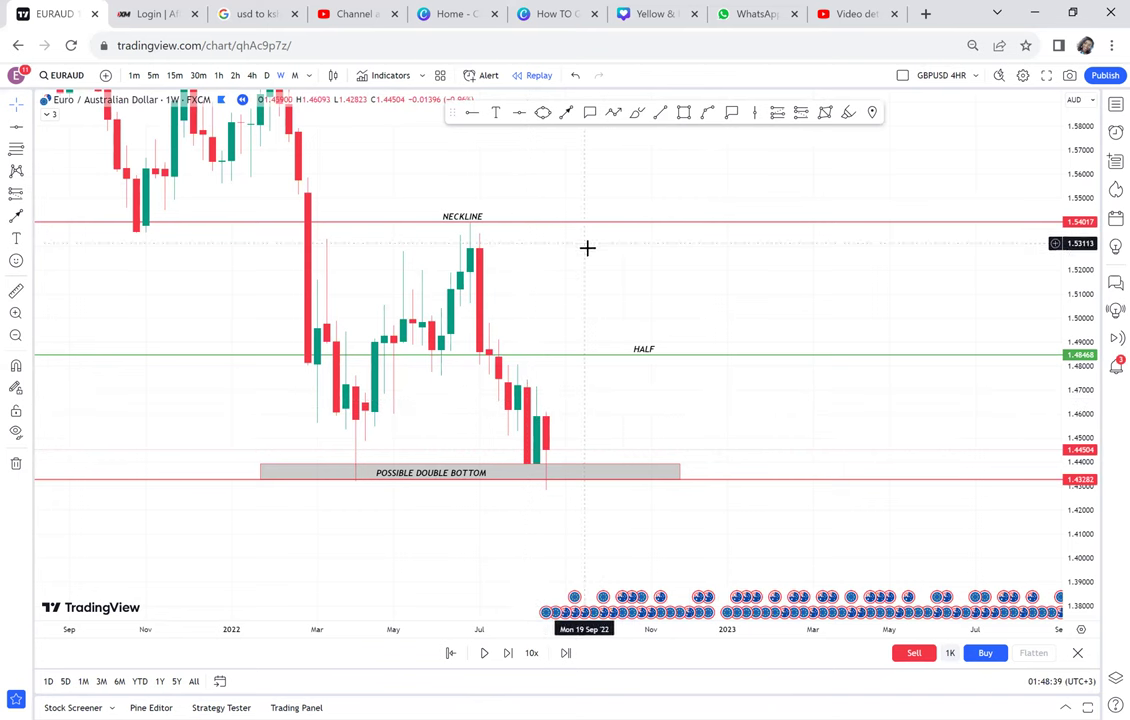
Advance the weekly replay until a green candle closes at 1.46083 above the double-bottom zone
left_click(508, 653)
left_click(508, 653)
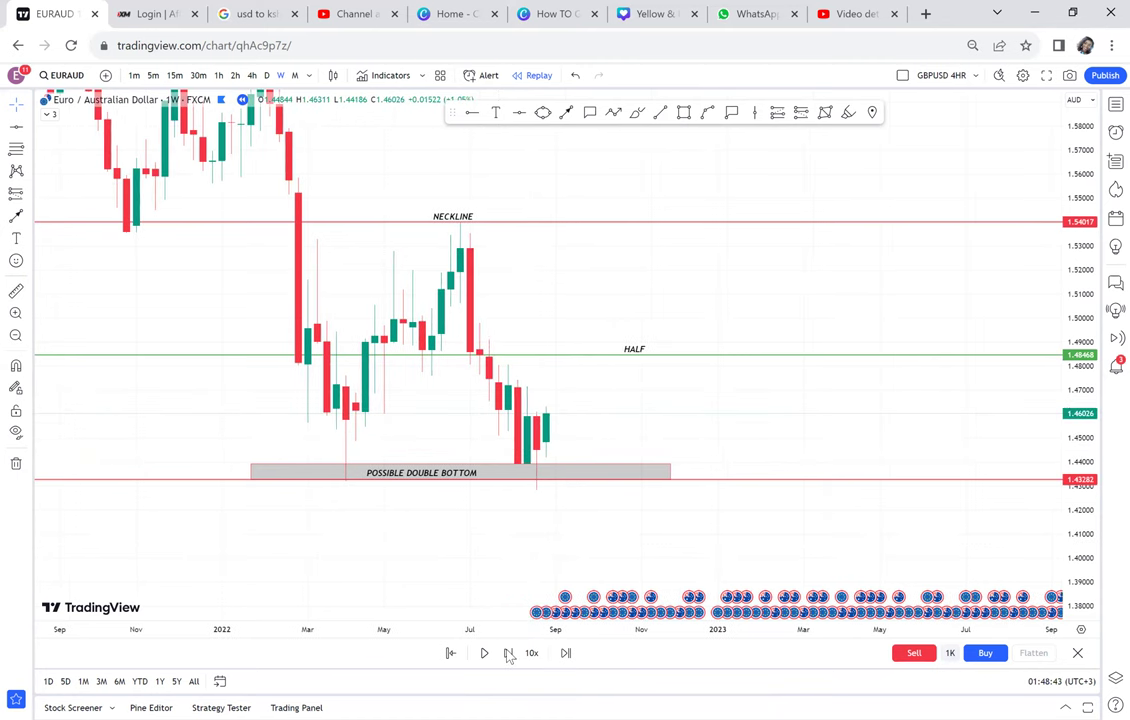
left_click(508, 653)
left_click(508, 653)
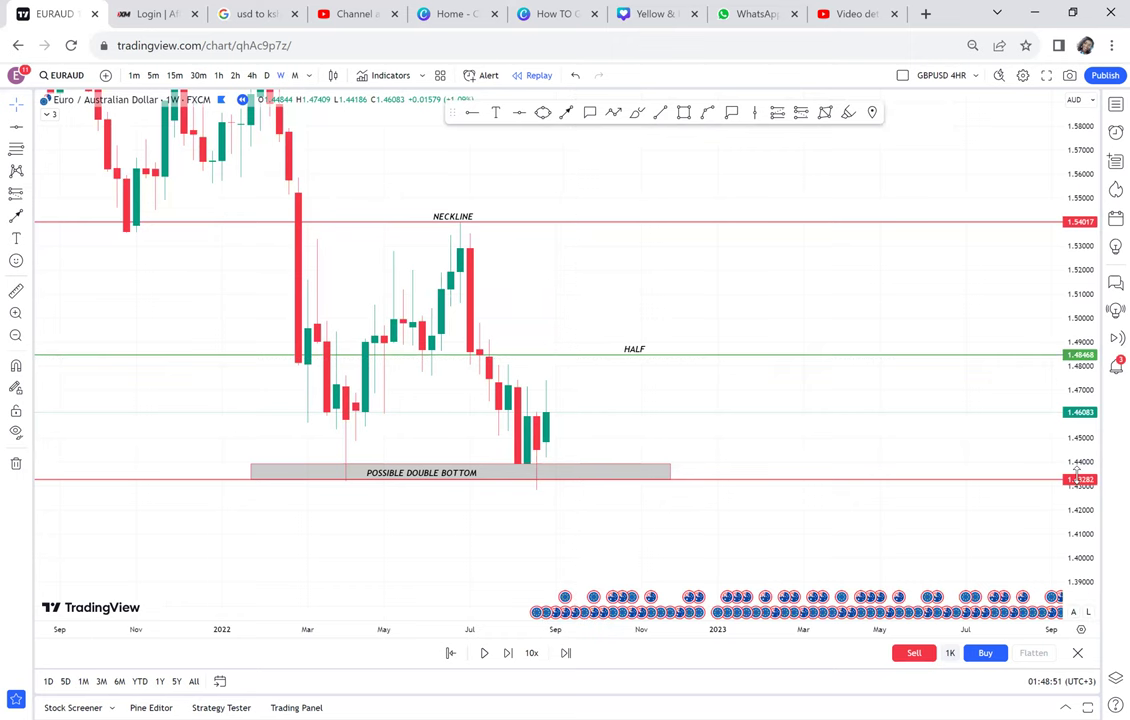
Add a WBB callout beside the latest green weekly candle, then switch the chart to daily
left_click(589, 112)
left_click(549, 448)
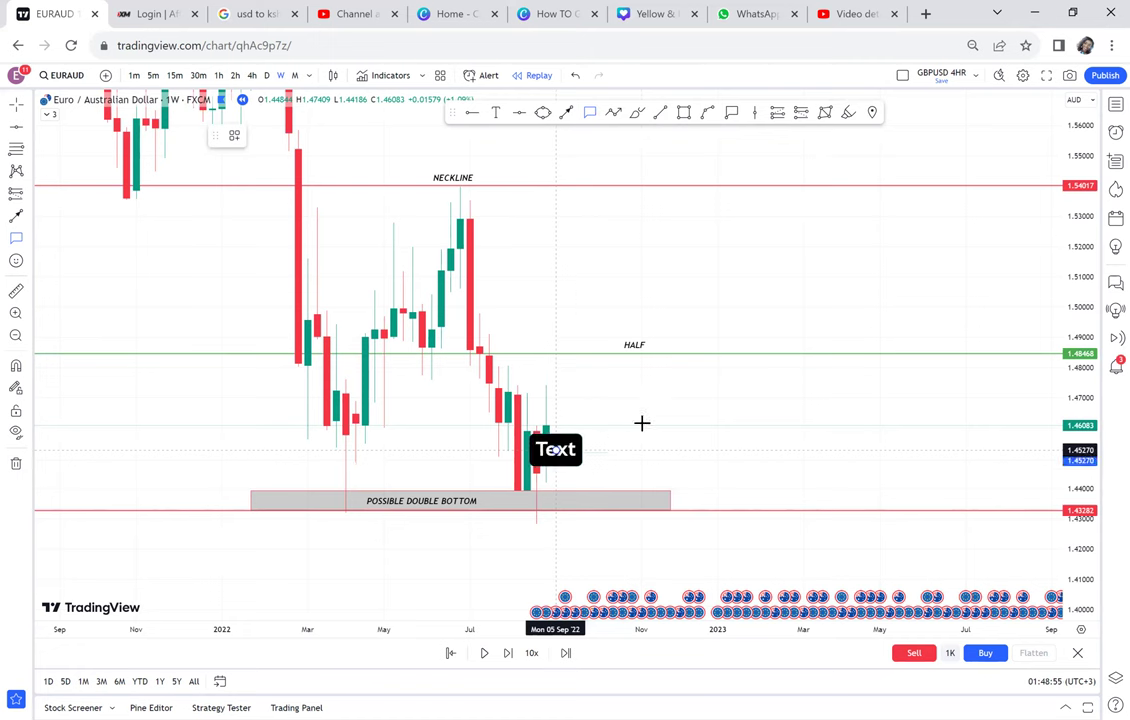
type("WBB")
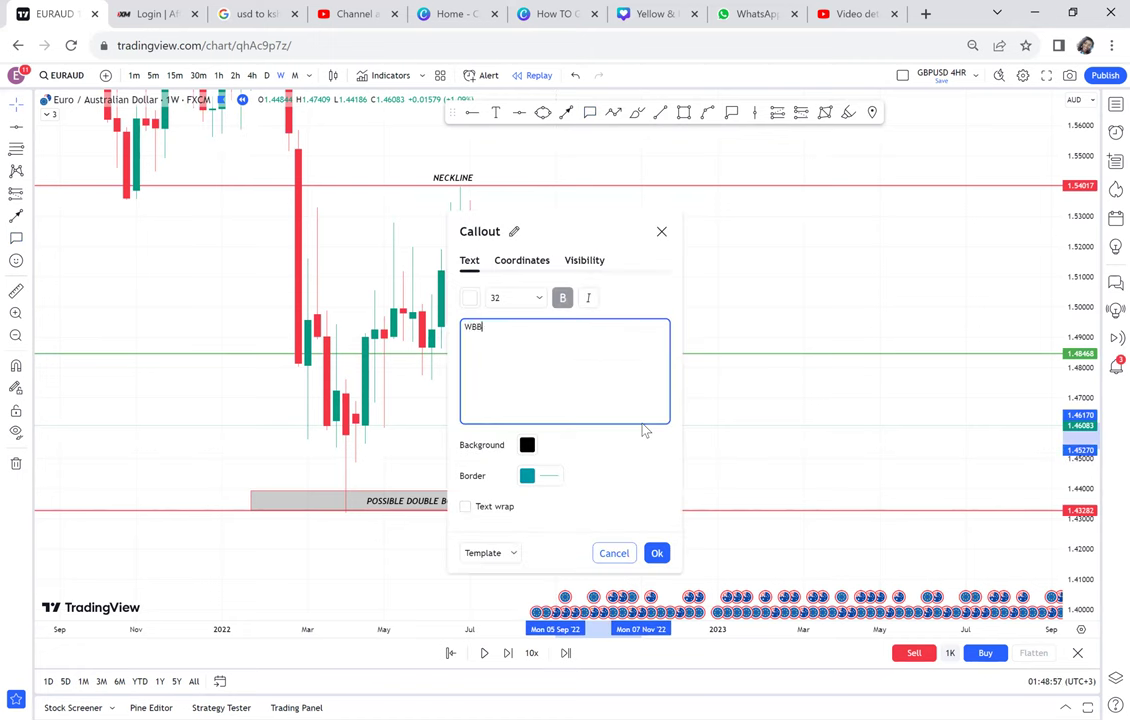
left_click(656, 553)
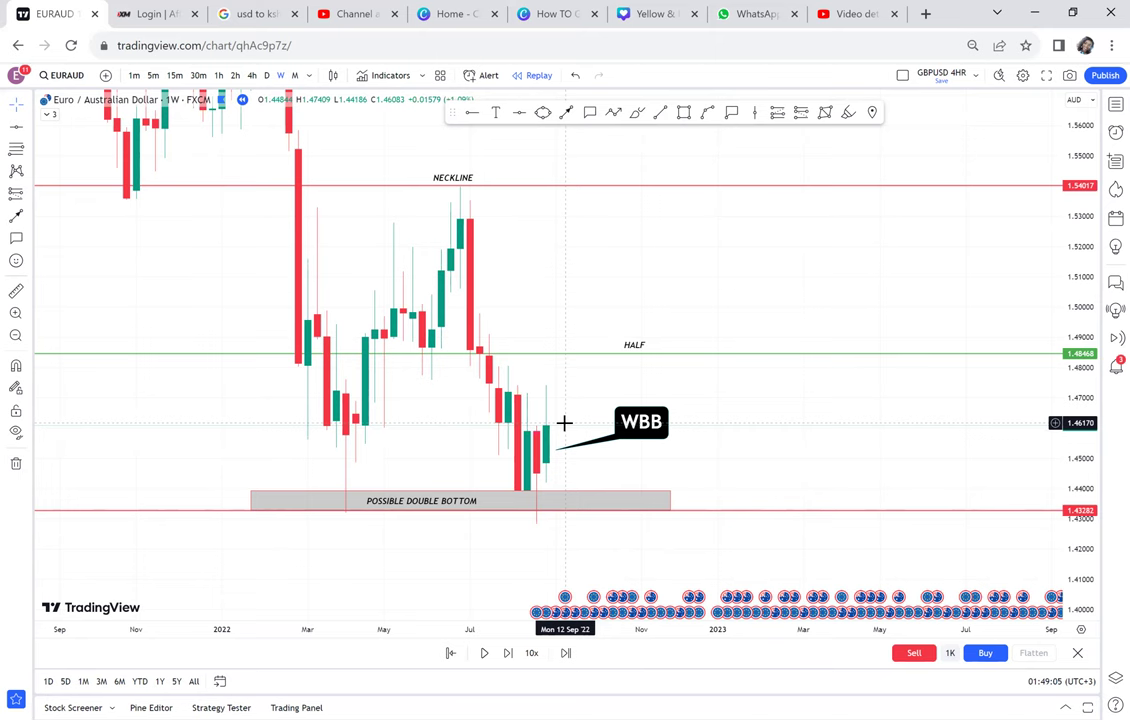
left_click(267, 77)
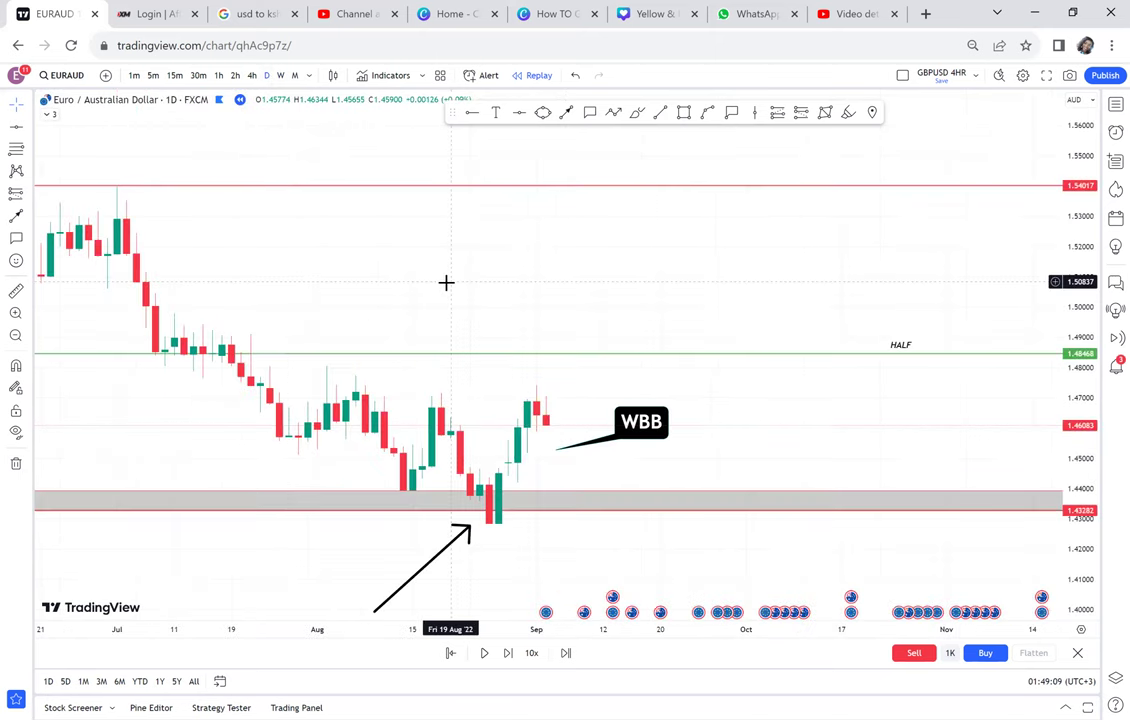
Draw a thin grey zone spanning 1.47214–1.47562 across the recent daily highs
scroll(446, 283, "down", 3)
left_click_drag(470, 281, 616, 218)
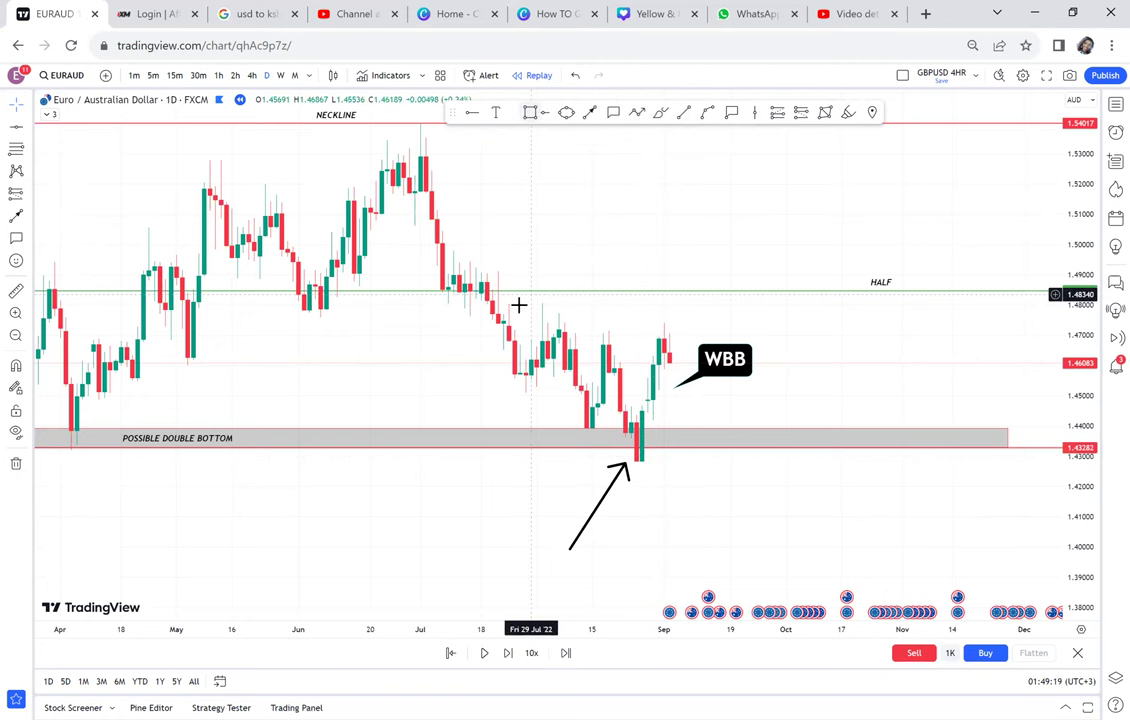
left_click(519, 112)
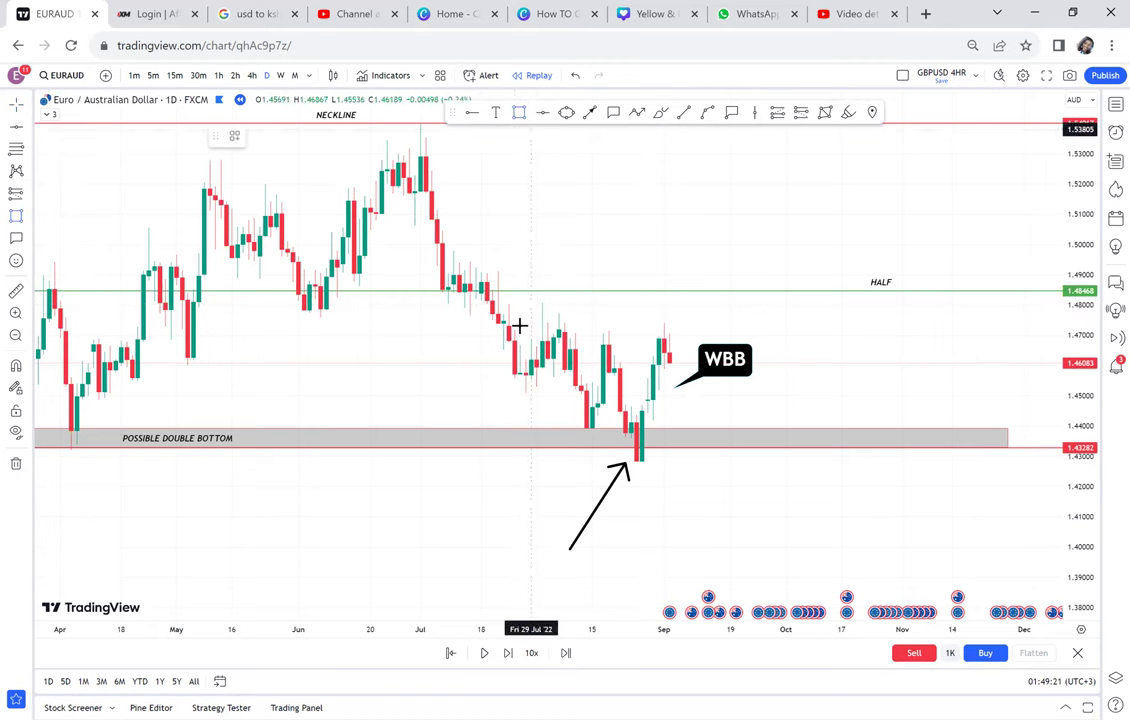
left_click(513, 319)
left_click(763, 328)
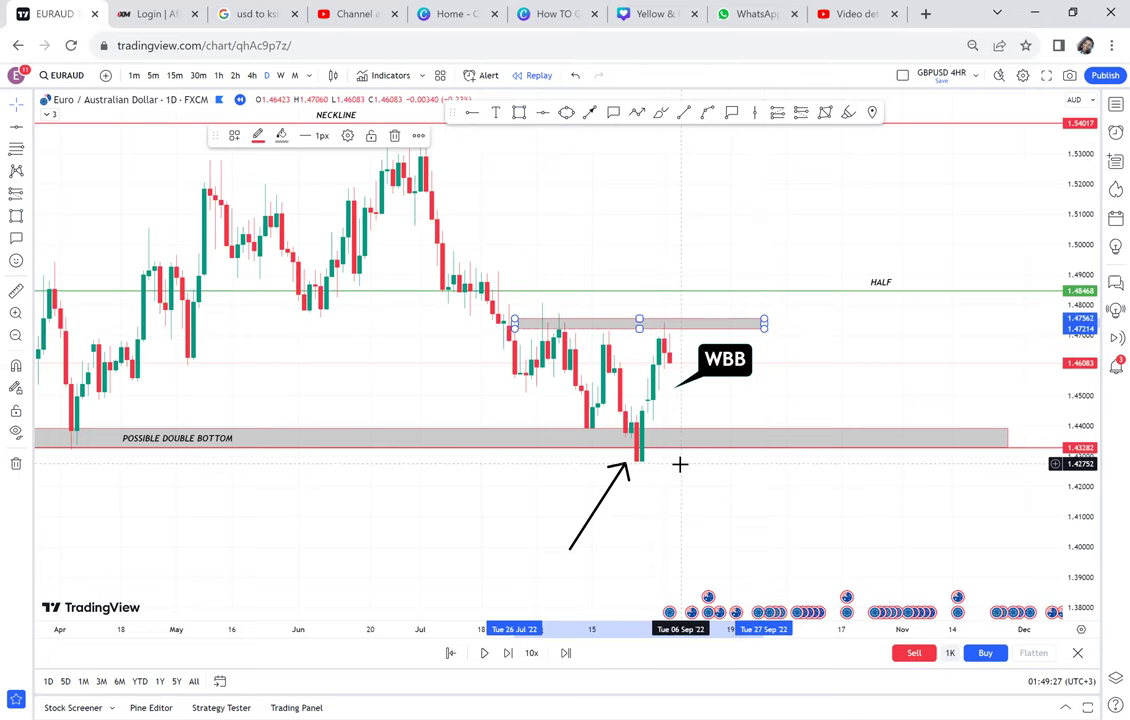
scroll(668, 372, "up", 2)
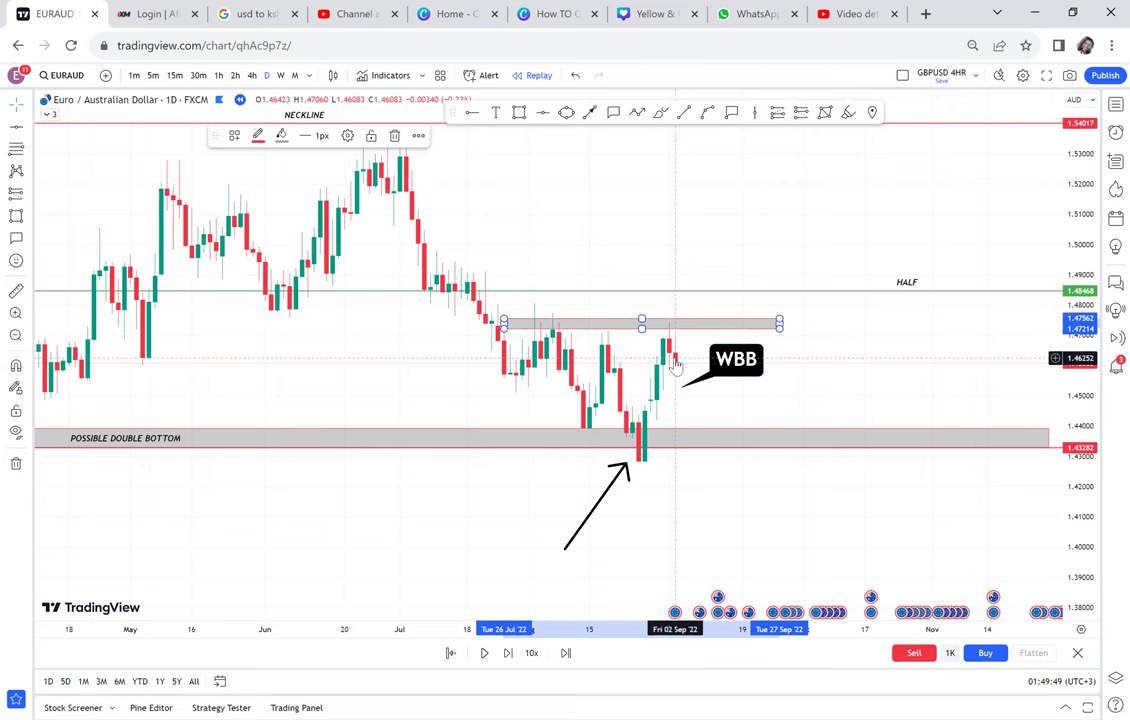
Reframe the daily chart and slide the POSSIBLE DOUBLE BOTTOM rectangle right toward the recent lows
left_click_drag(626, 335, 683, 328)
scroll(641, 330, "left", 3)
scroll(638, 330, "right", 1)
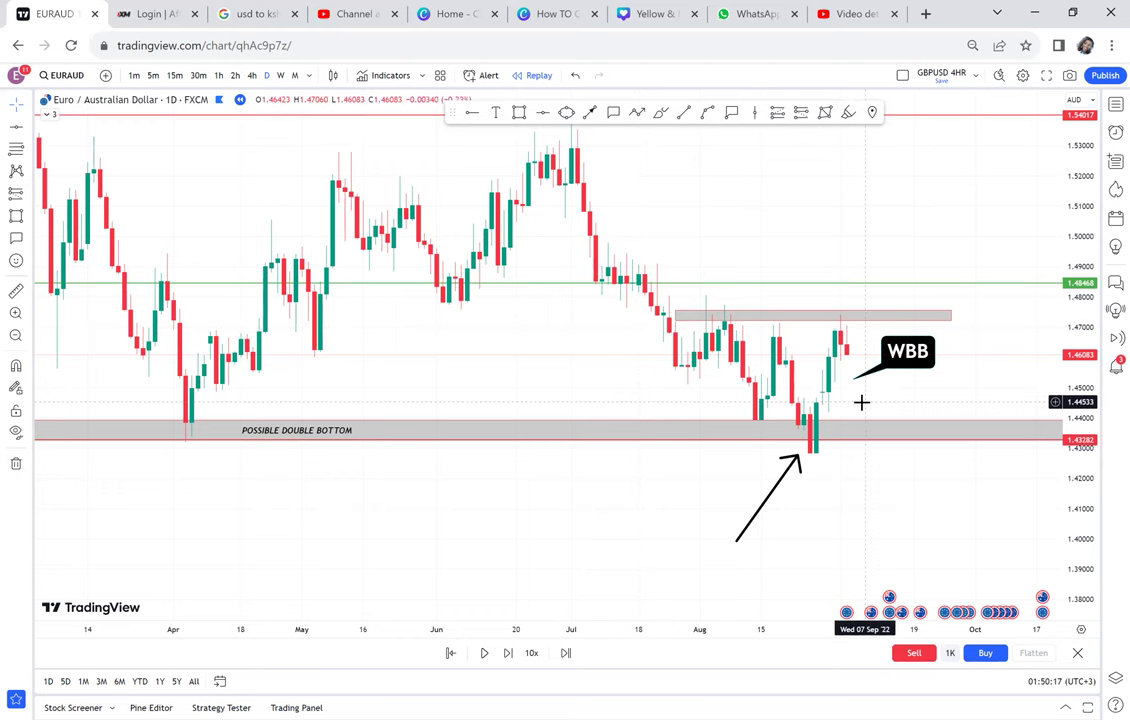
scroll(810, 401, "down", 1)
scroll(810, 401, "down", 1)
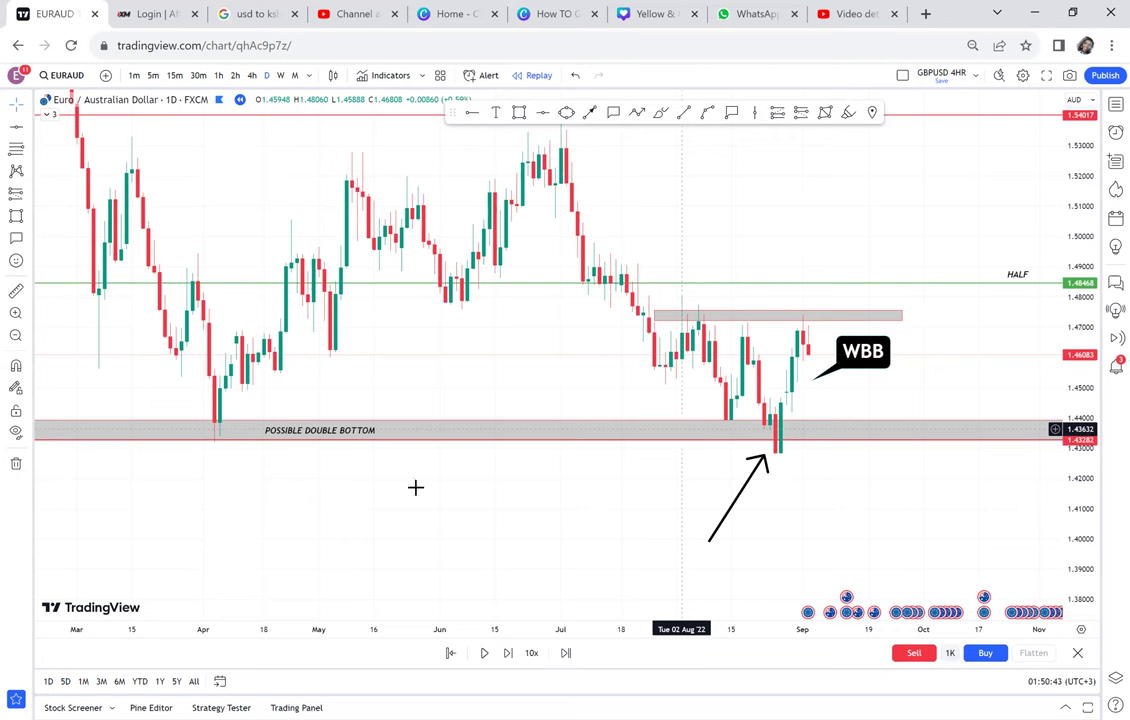
left_click_drag(322, 432, 514, 433)
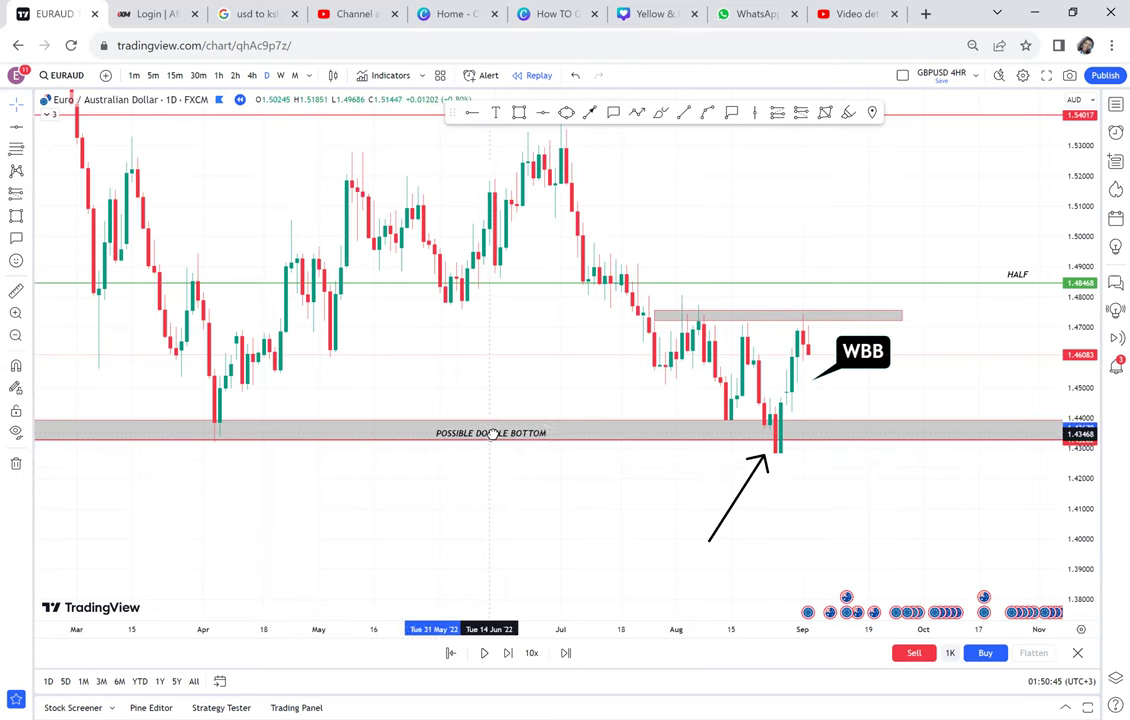
Return EURAUD to weekly candles, test a quick price-range measurement, then bring up the projection tools
left_click(280, 75)
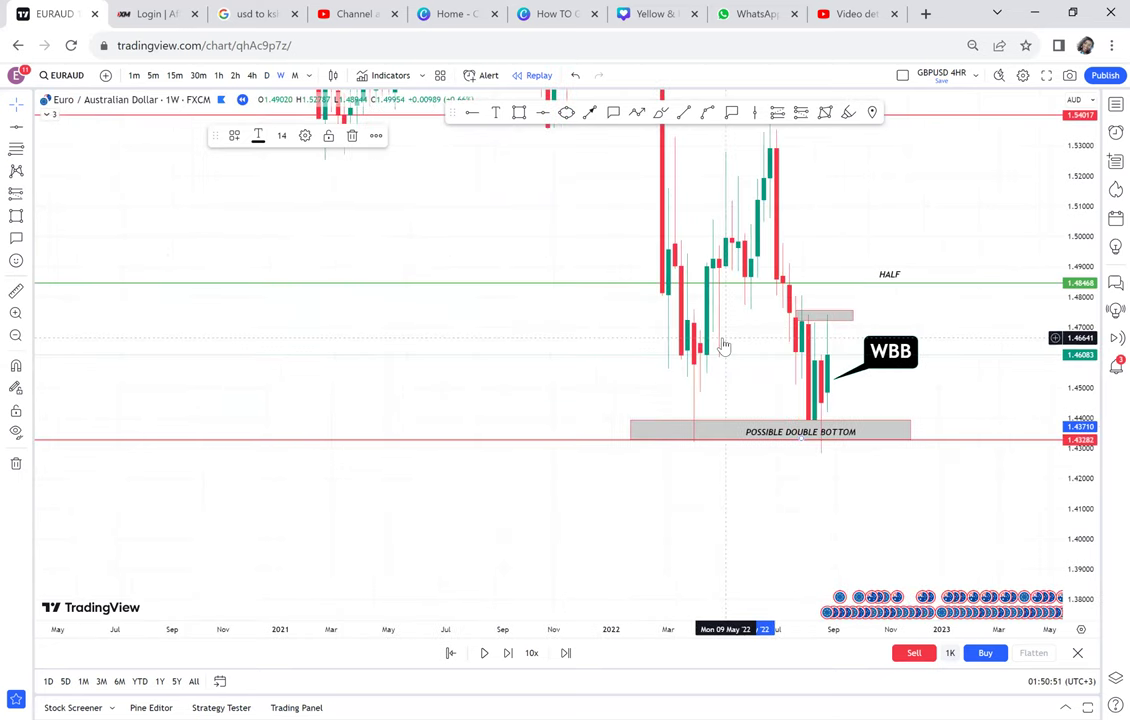
left_click_drag(721, 343, 410, 351)
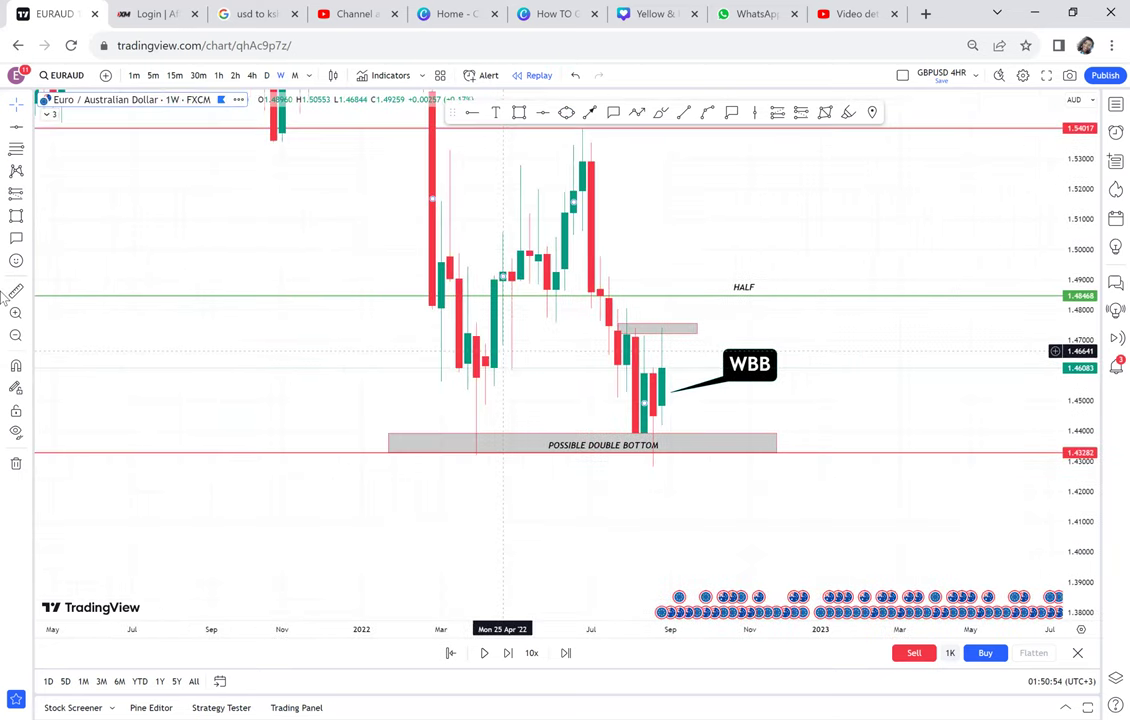
left_click(16, 291)
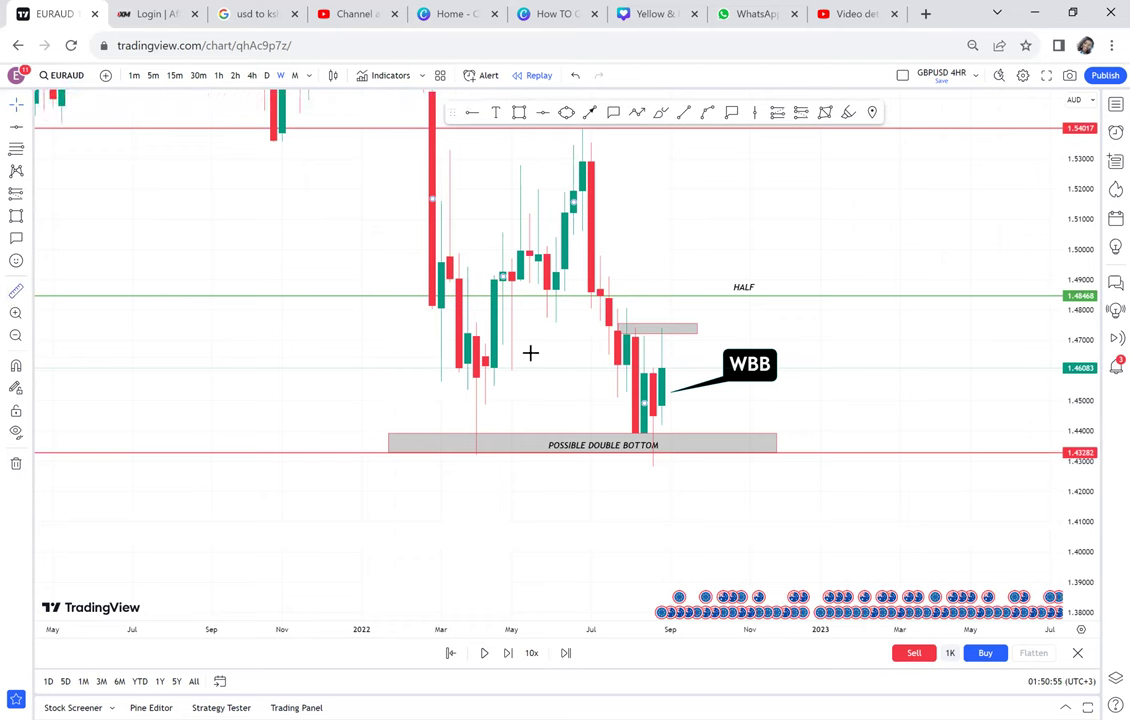
left_click(626, 368)
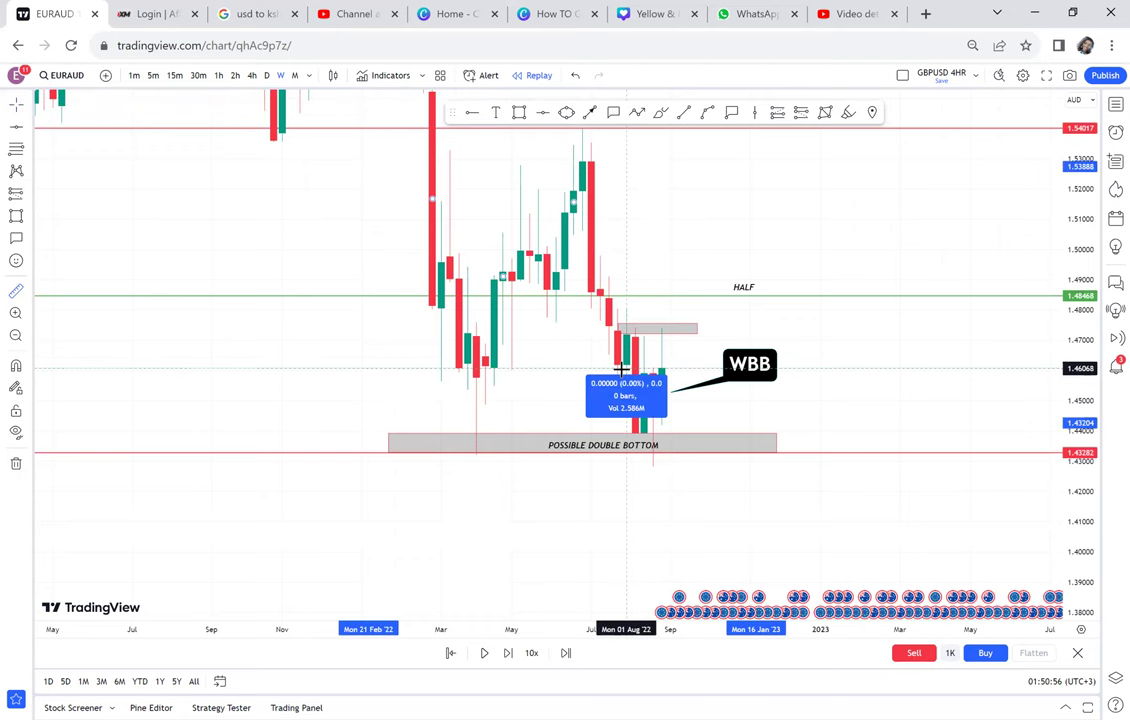
left_click(765, 298)
left_click(830, 329)
scroll(830, 329, "up", 5)
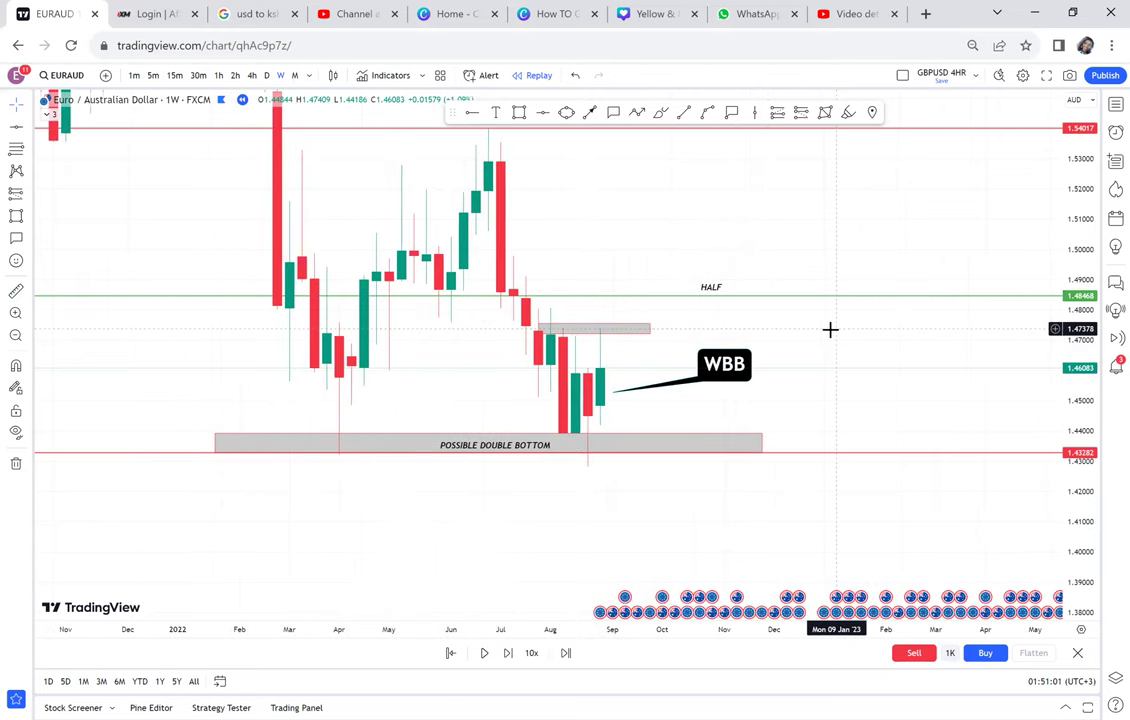
left_click(28, 197)
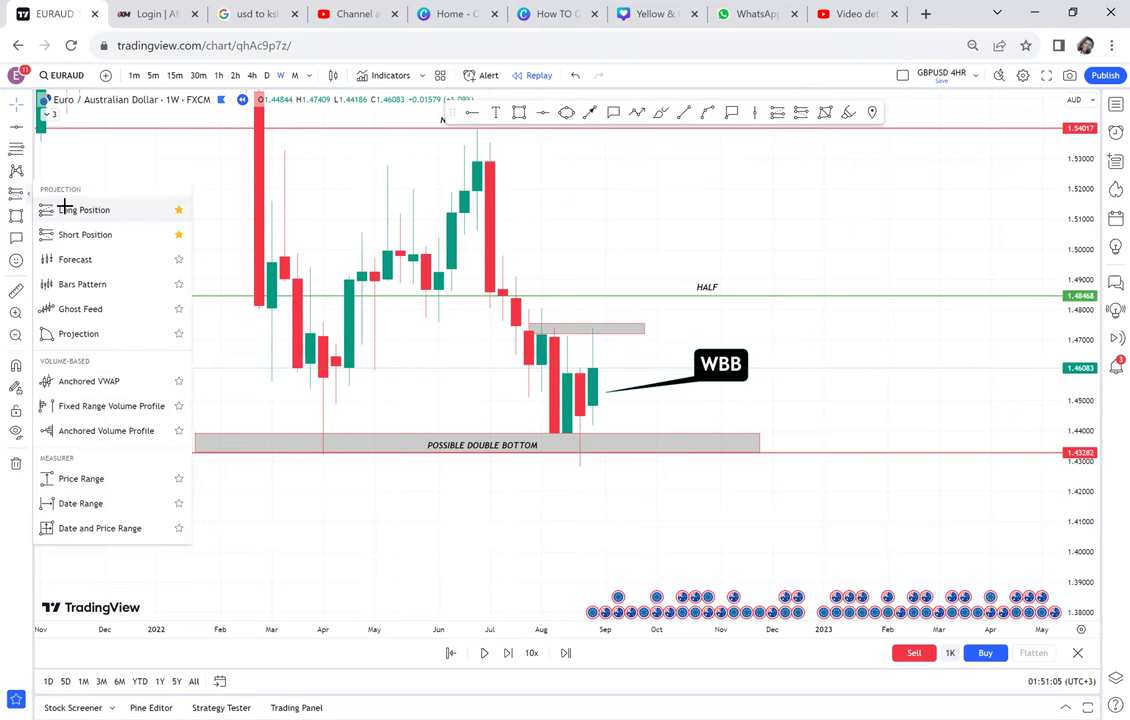
Place a long position at 1.45986 targeting the HALF line at 1.48504, stop 1.421
left_click(75, 210)
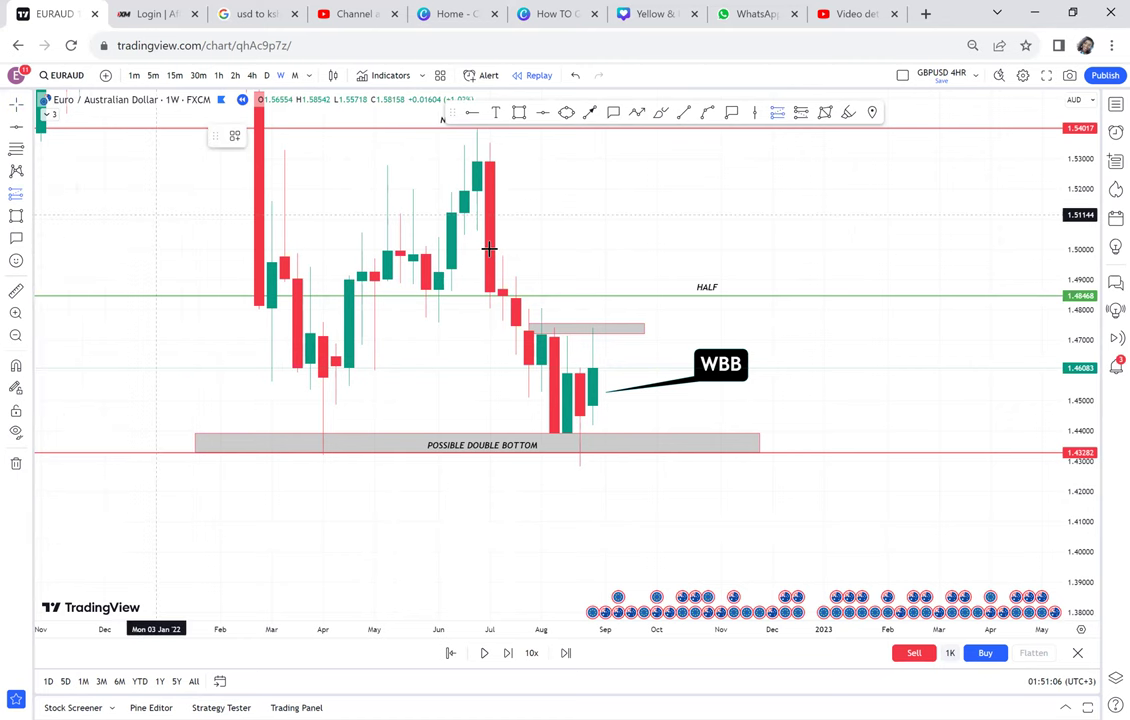
left_click(603, 371)
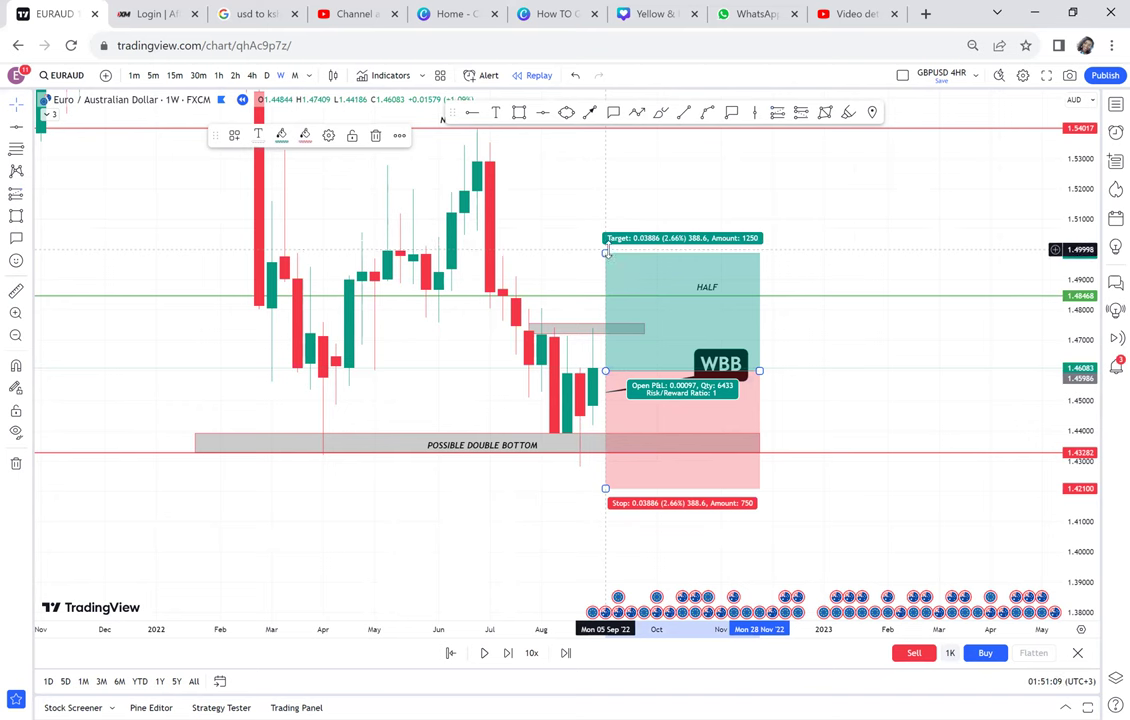
left_click_drag(605, 253, 597, 294)
left_click(597, 295)
left_click(793, 241)
scroll(793, 241, "up", 1)
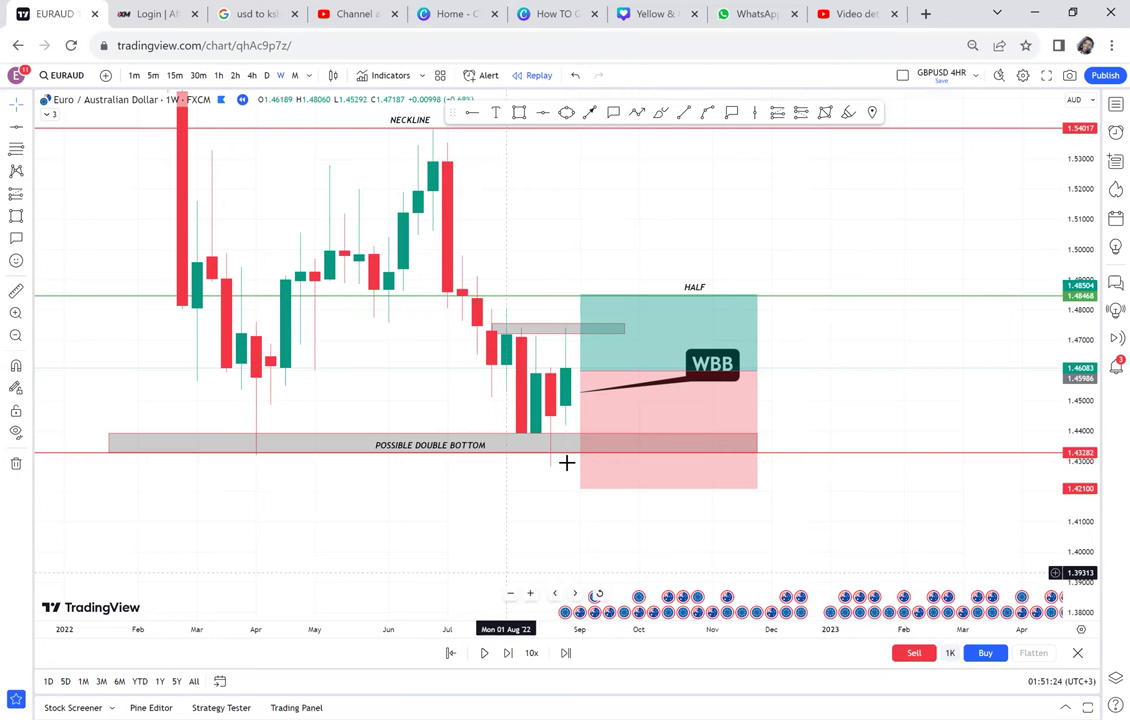
Replay forward to a green candle closing at 1.48019 and slide the long position box right
left_click(507, 653)
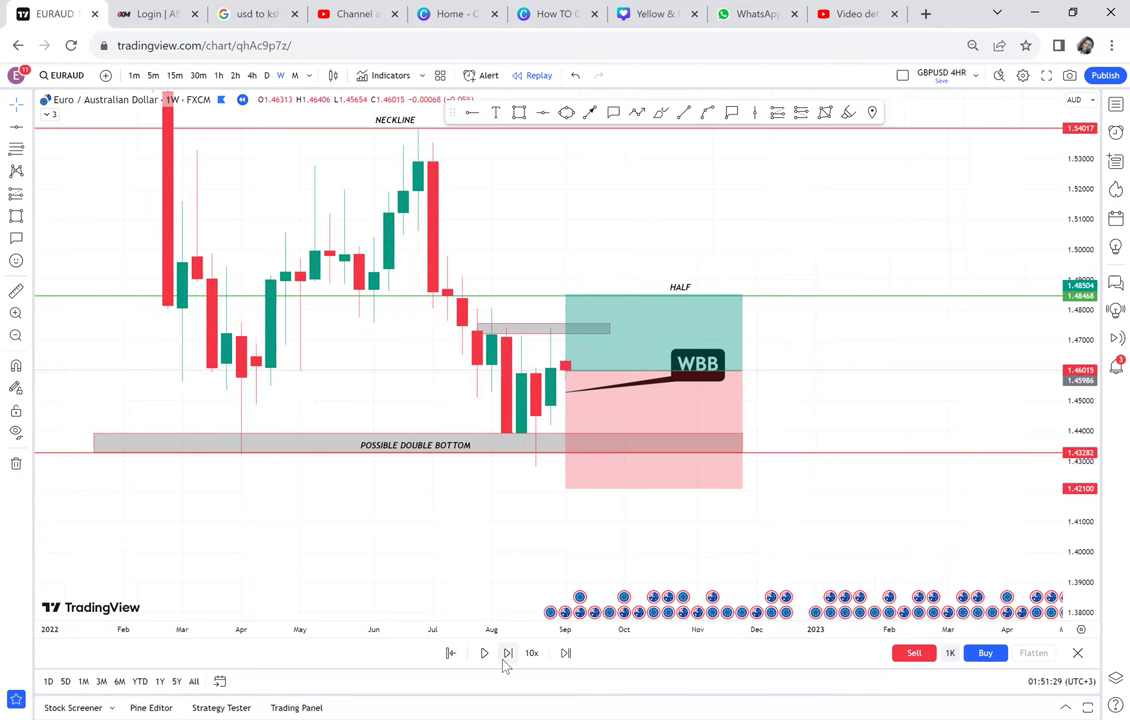
left_click(507, 655)
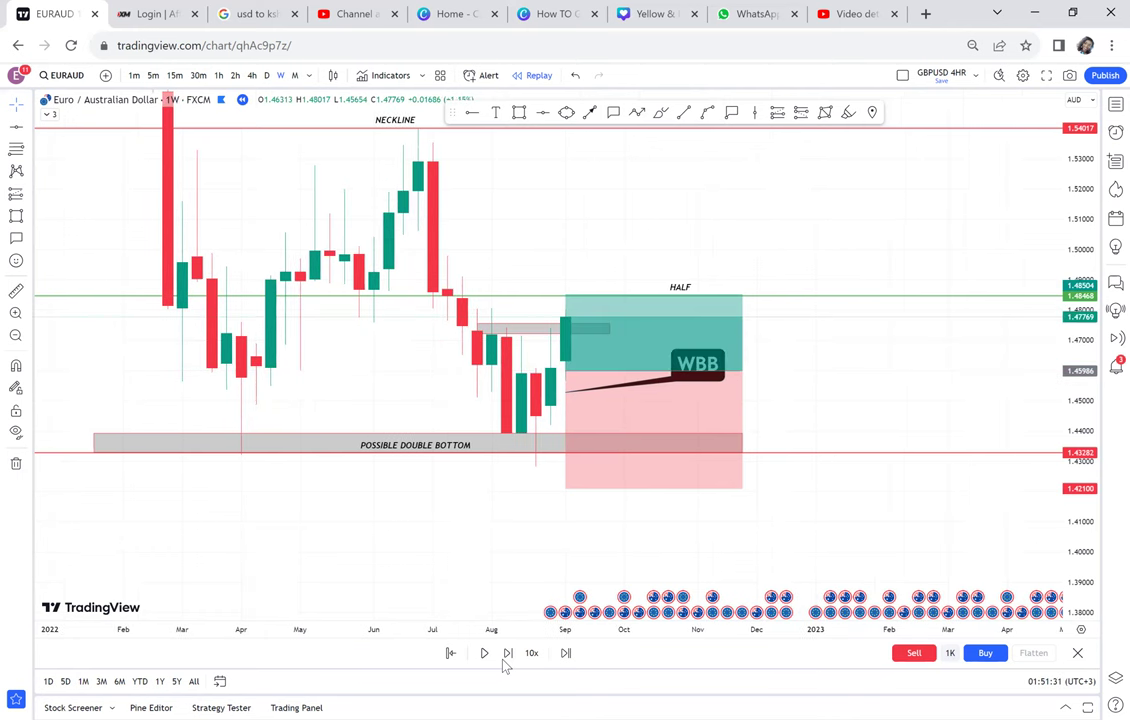
left_click(505, 663)
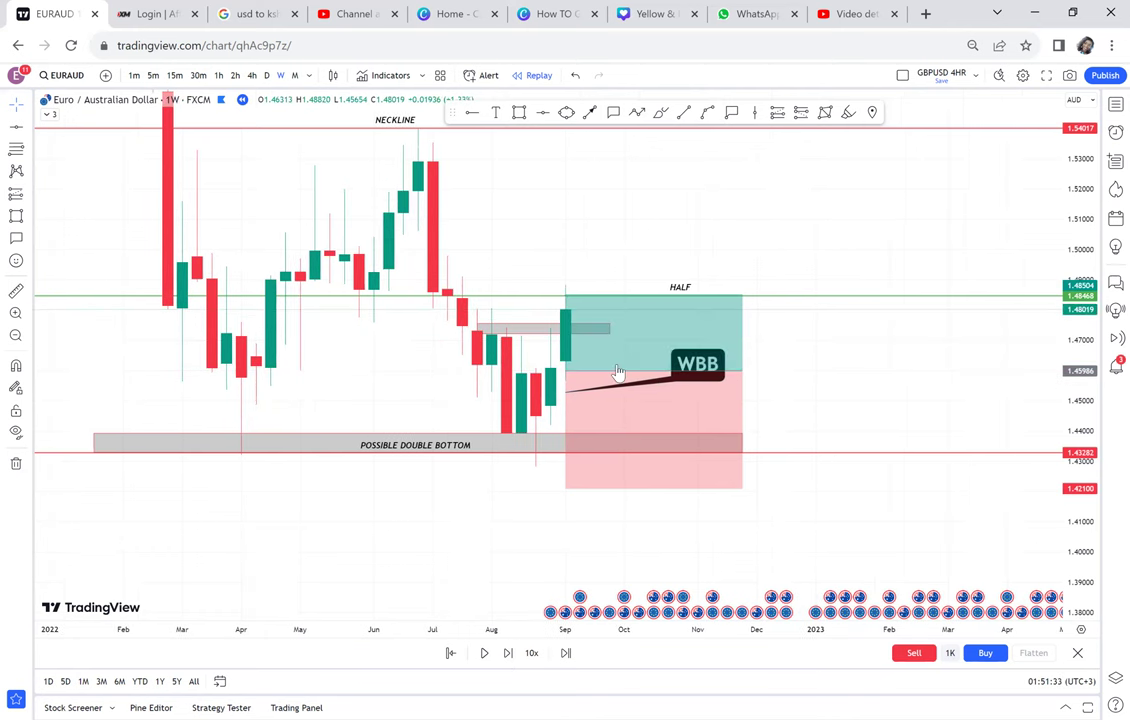
left_click_drag(609, 359, 712, 355)
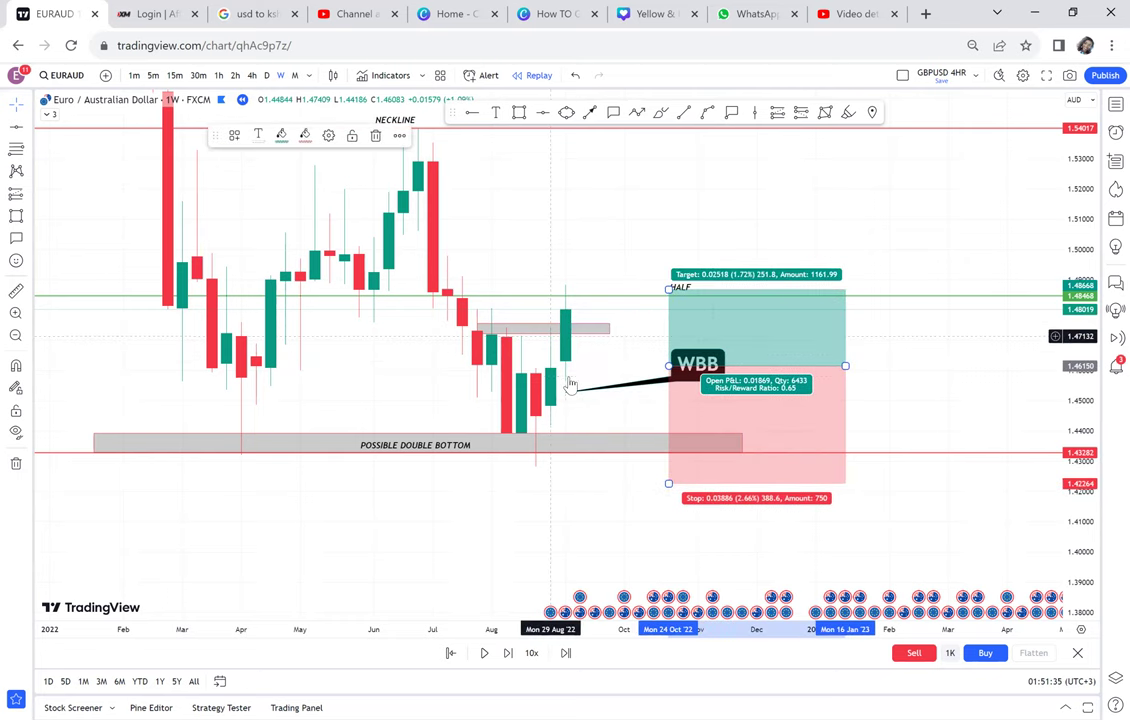
left_click(266, 76)
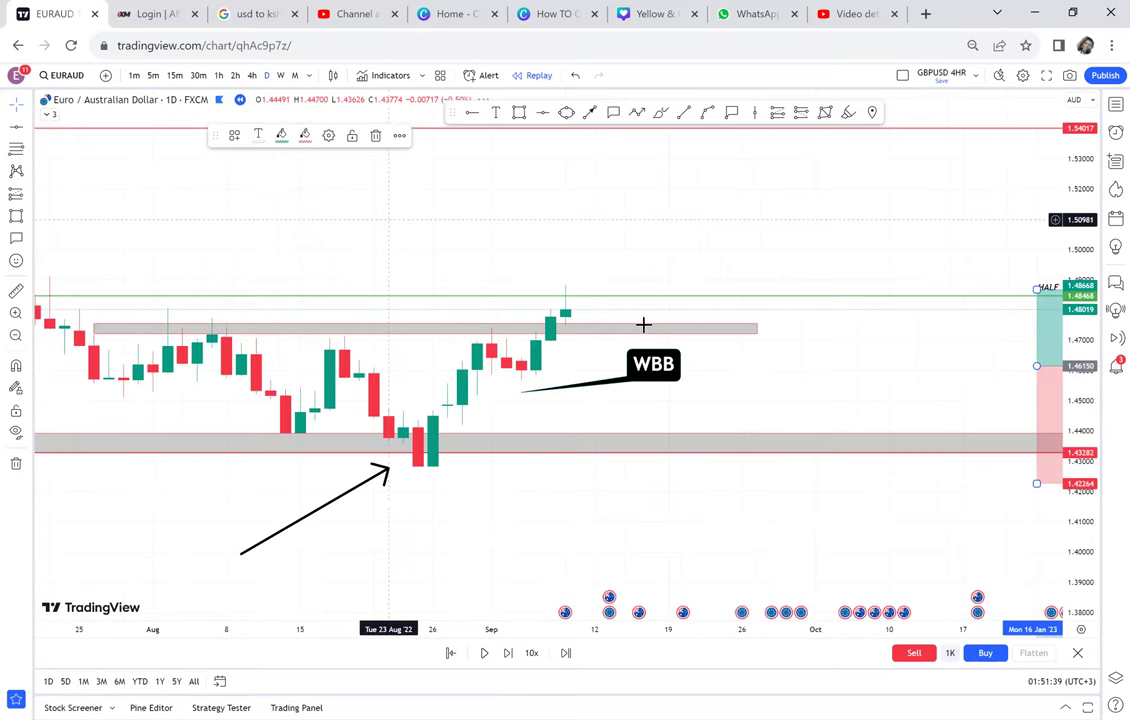
scroll(645, 330, "down", 5)
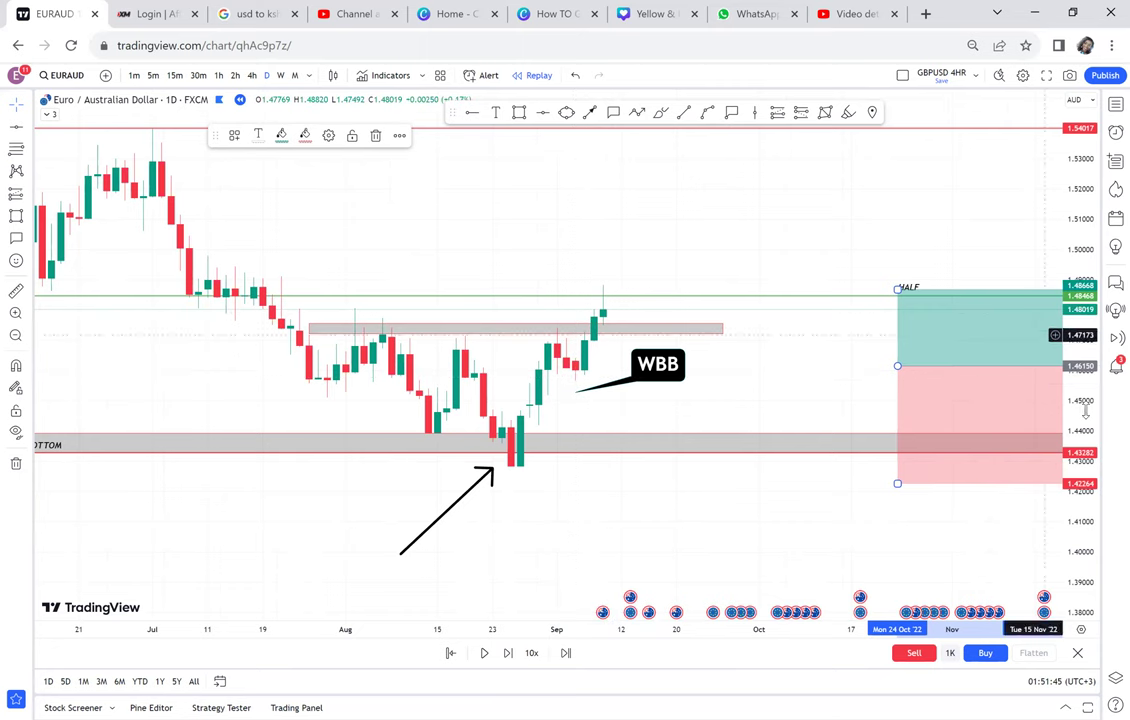
scroll(1035, 225, "up", 3)
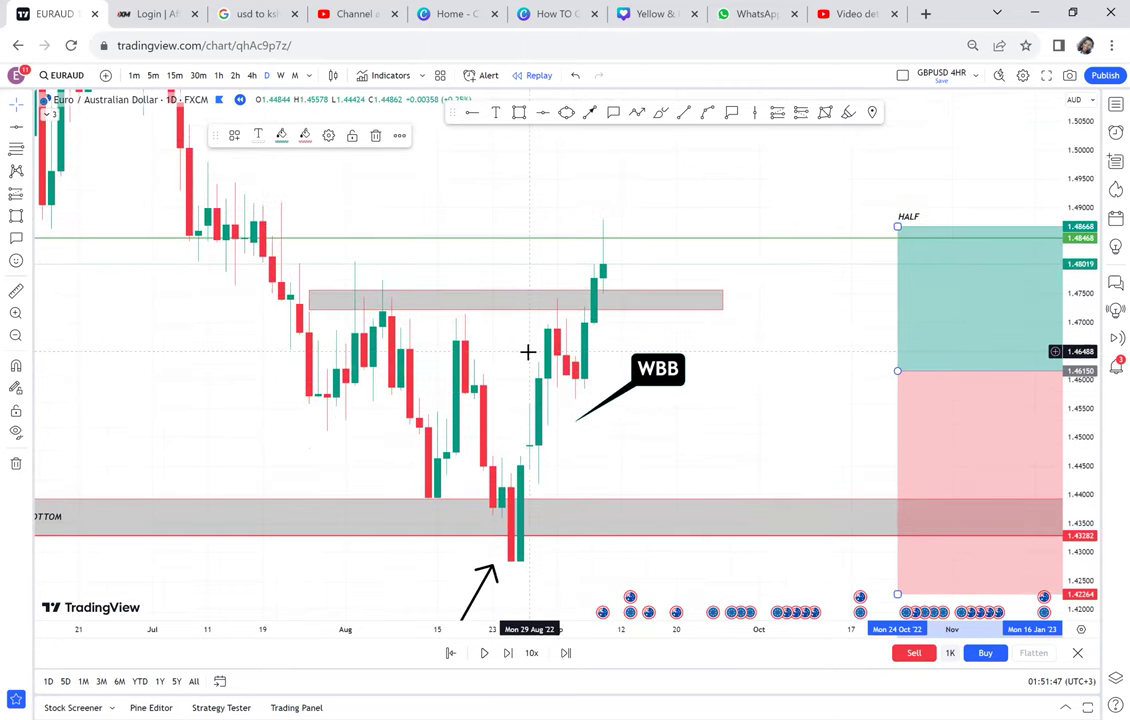
scroll(527, 352, "down", 2)
left_click_drag(247, 408, 370, 354)
left_click_drag(595, 363, 474, 378)
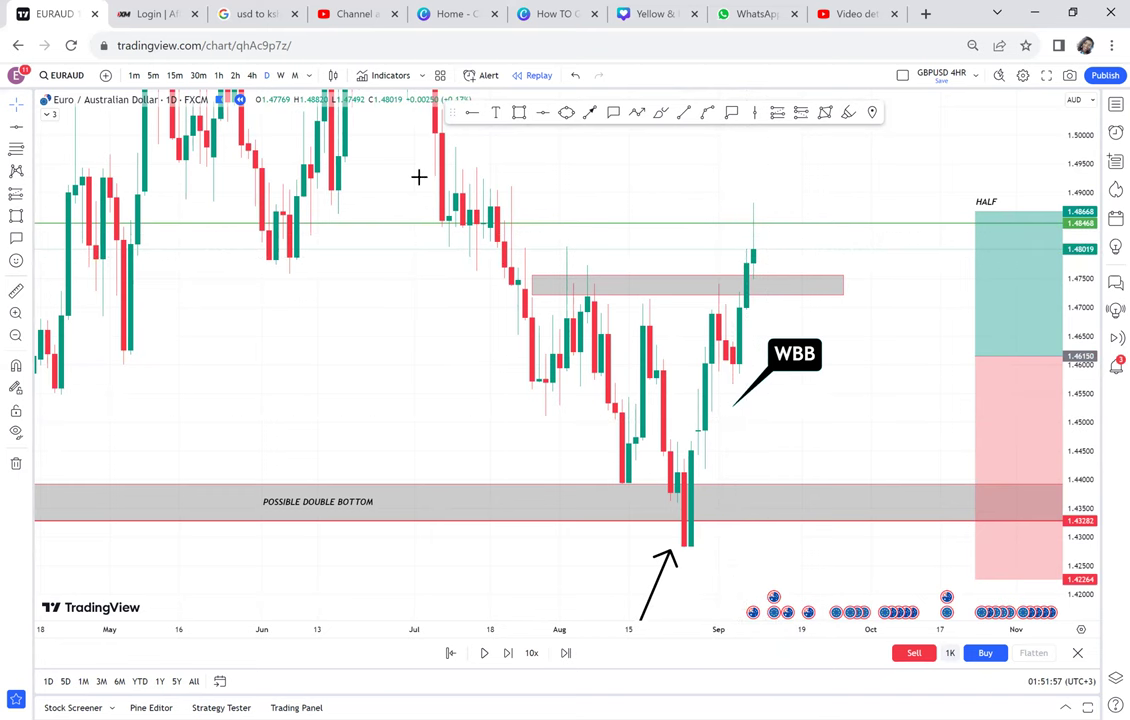
left_click(281, 76)
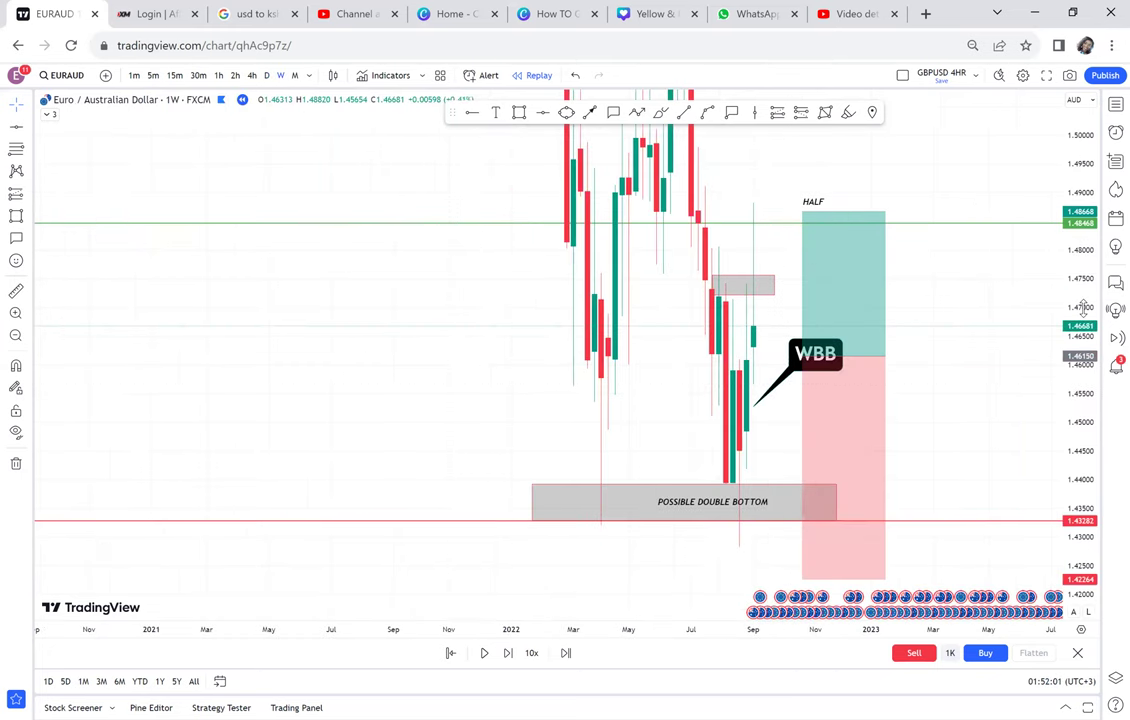
left_click_drag(1084, 308, 1021, 513)
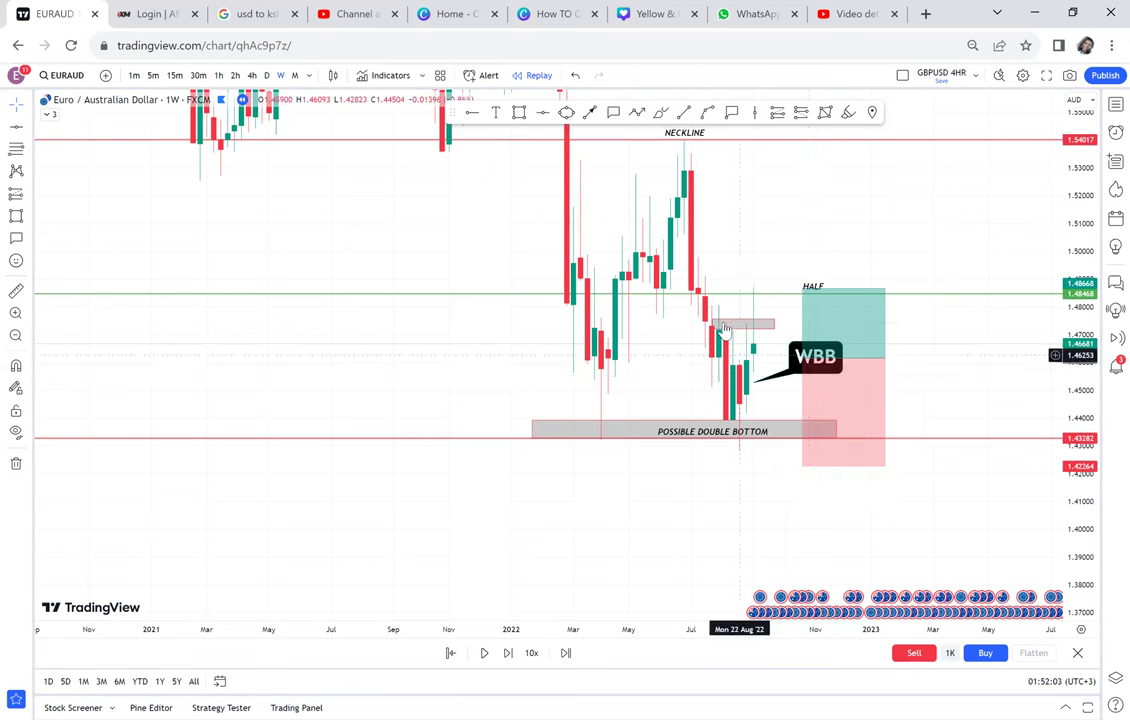
left_click(777, 318)
scroll(779, 317, "up", 2)
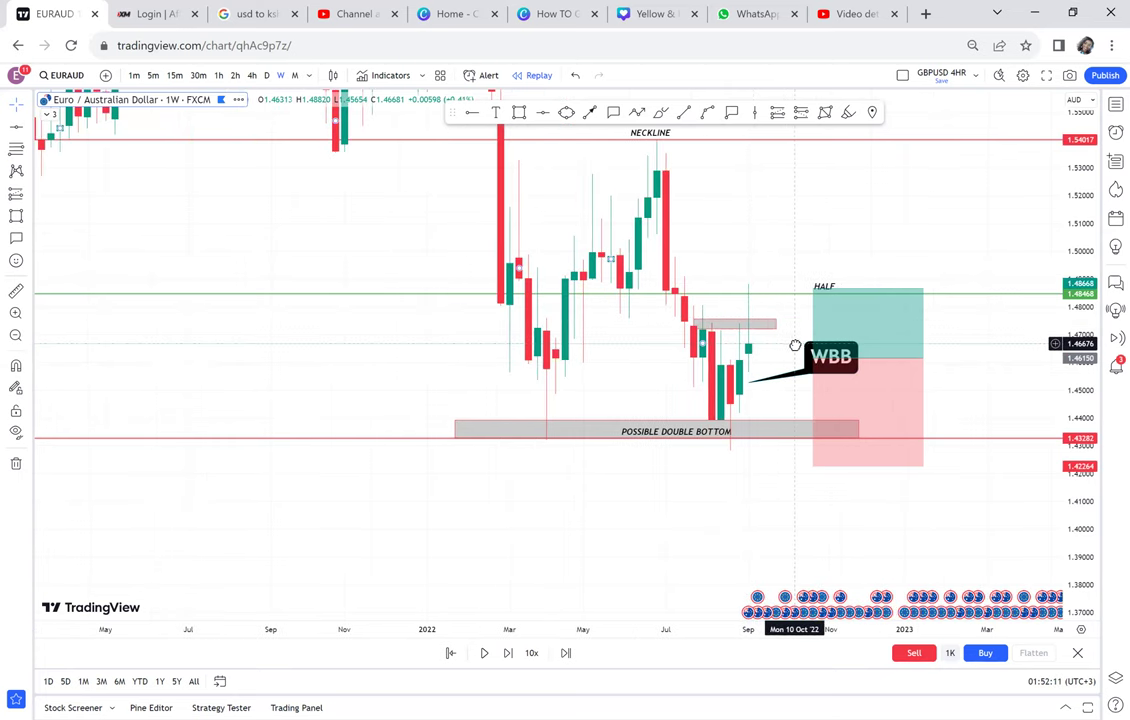
scroll(643, 353, "up", 2)
left_click(724, 376)
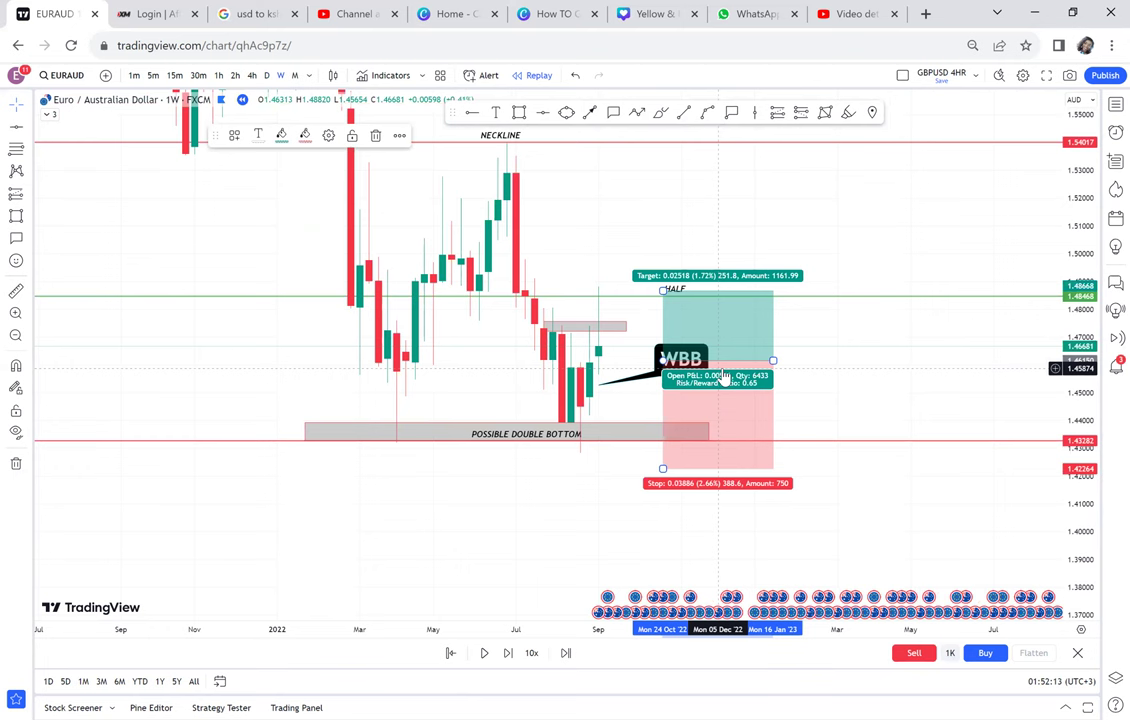
key("Delete")
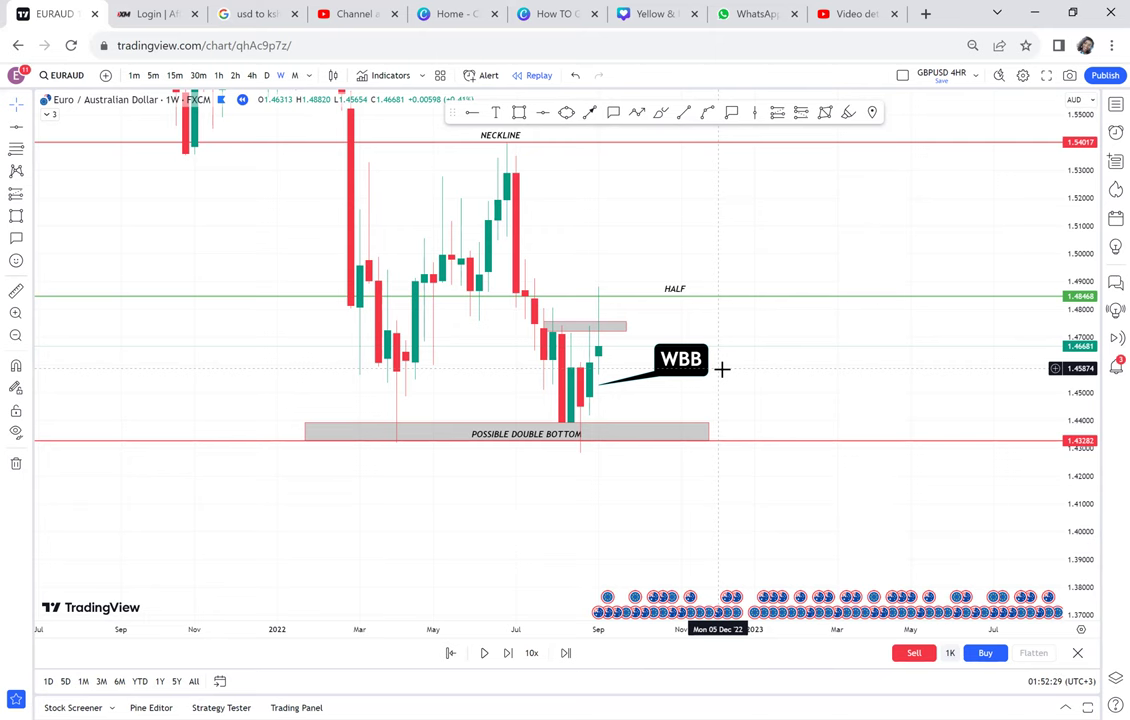
scroll(722, 369, "up", 2)
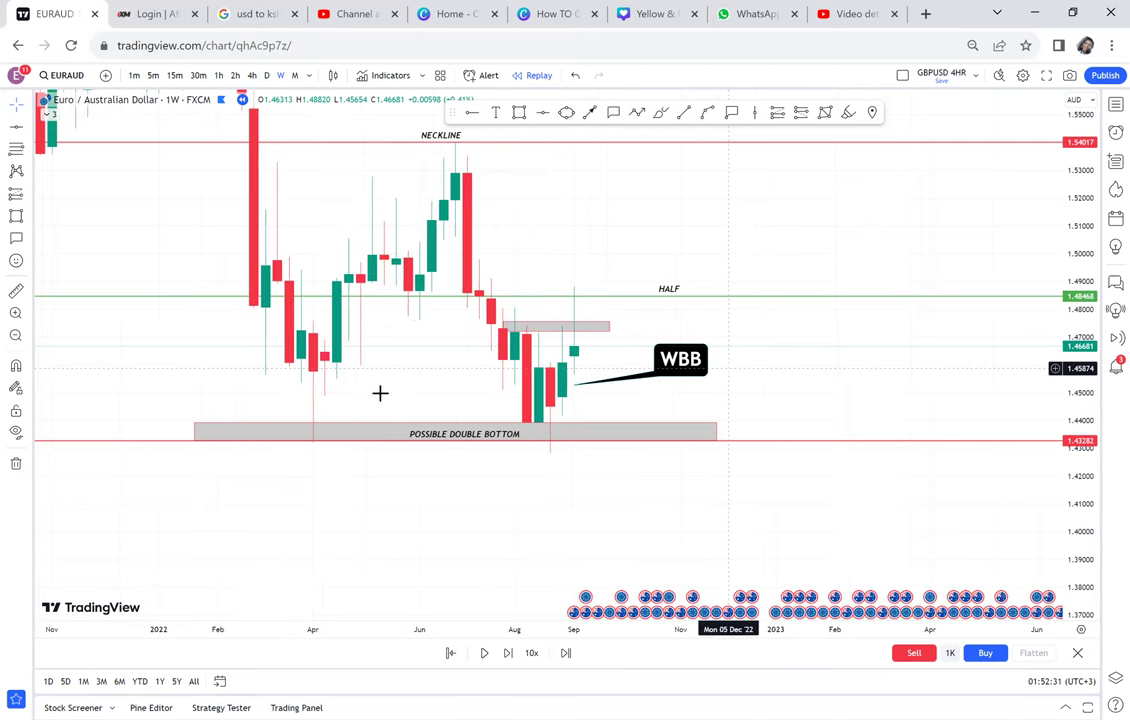
scroll(663, 421, "up", 2)
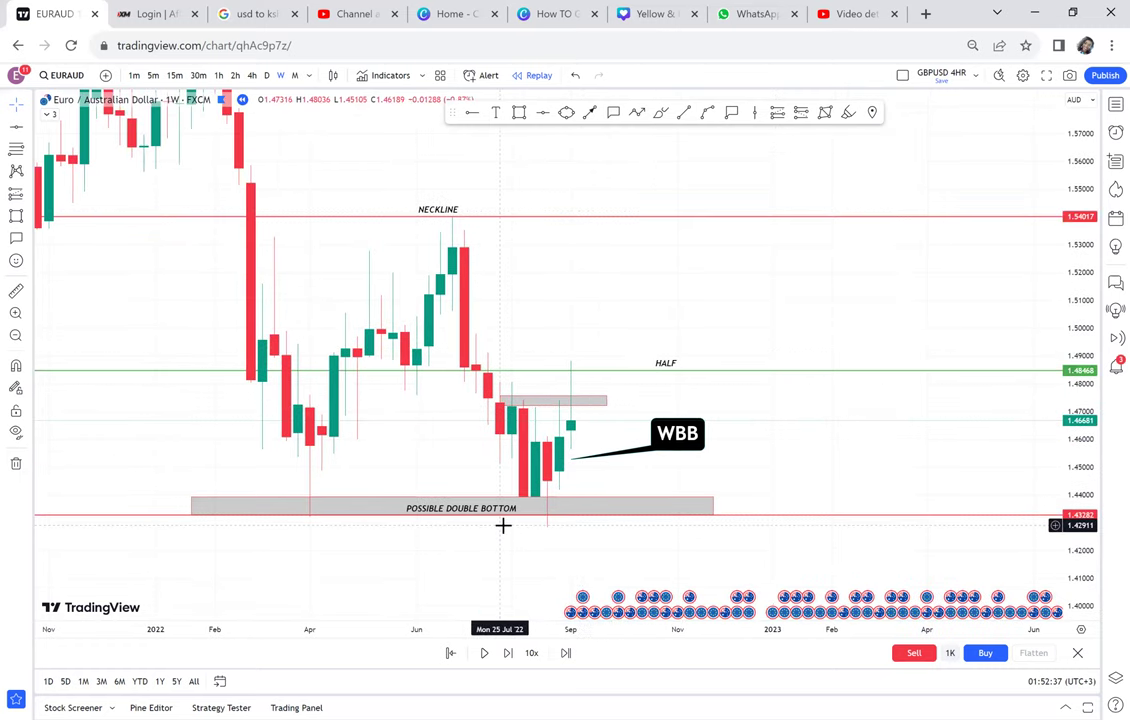
Step the weekly replay forward six bars until price closes above the HALF line
left_click(508, 653)
left_click(508, 653)
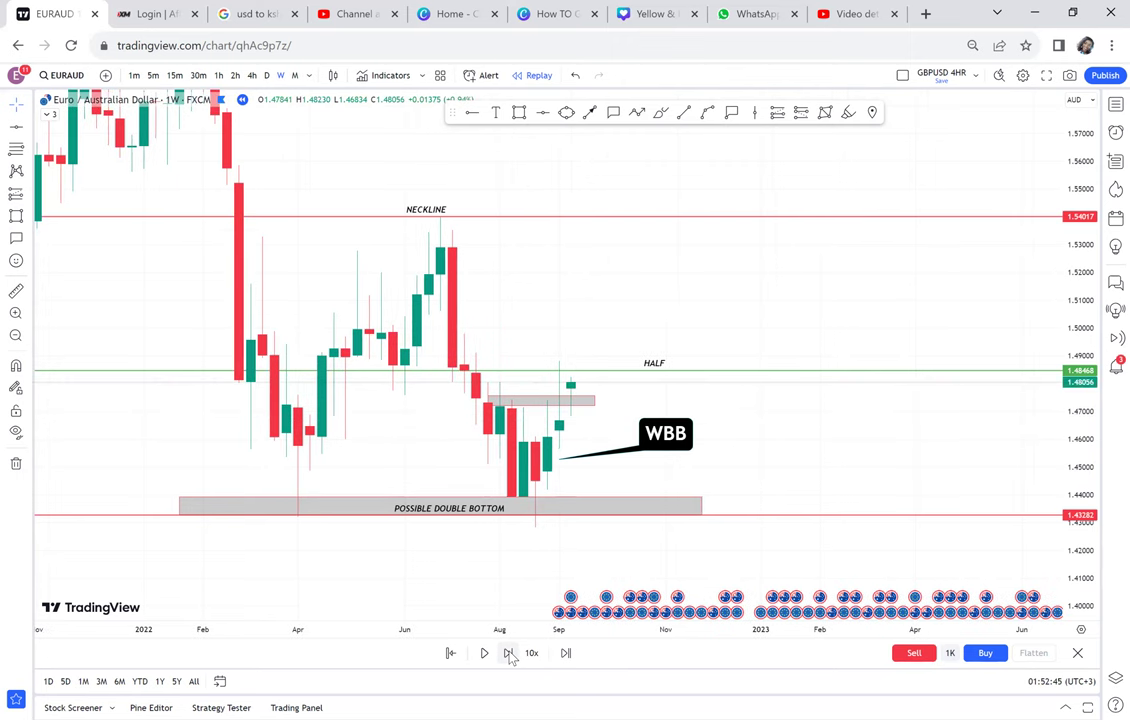
left_click(508, 653)
left_click(508, 653)
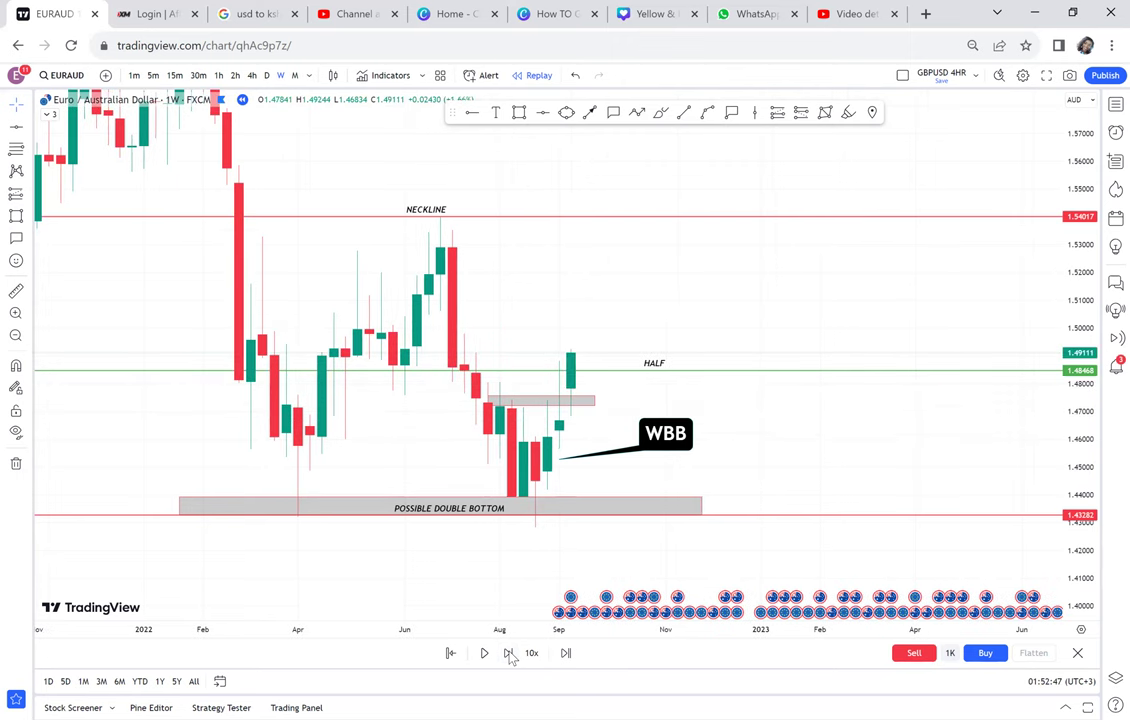
left_click(508, 653)
left_click(508, 653)
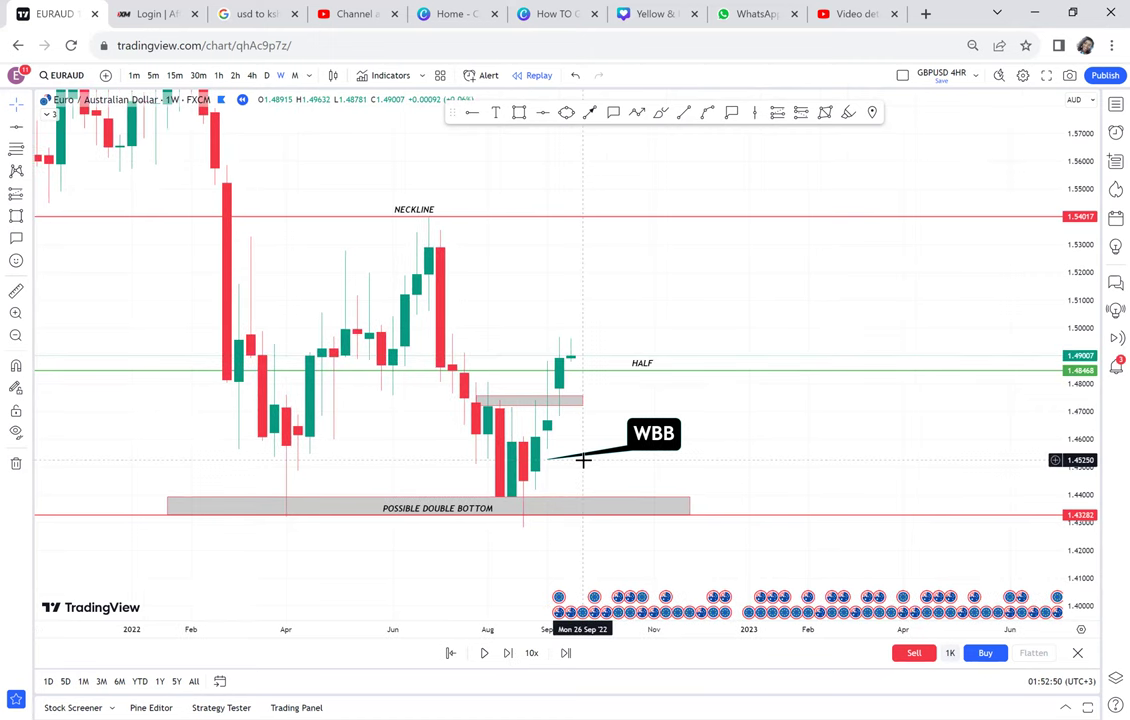
scroll(703, 277, "down", 1)
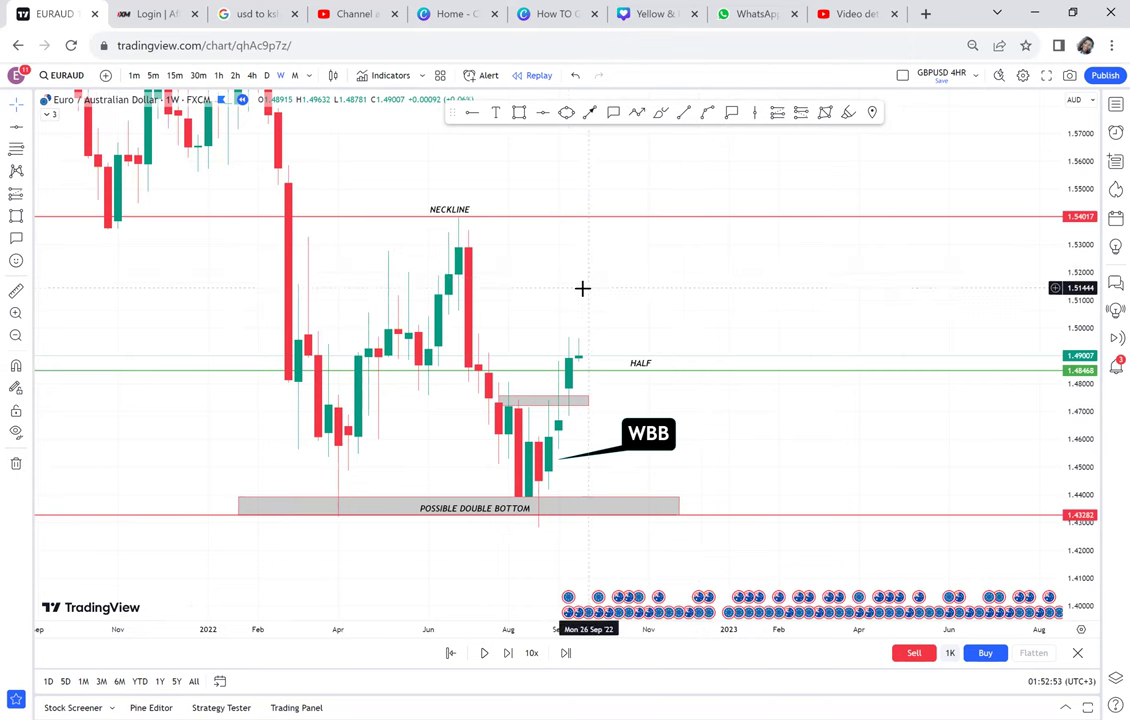
Restart the replay from 19 Sep '22 and measure 0.05169 (3.47%) up to the NECKLINE
left_click(450, 652)
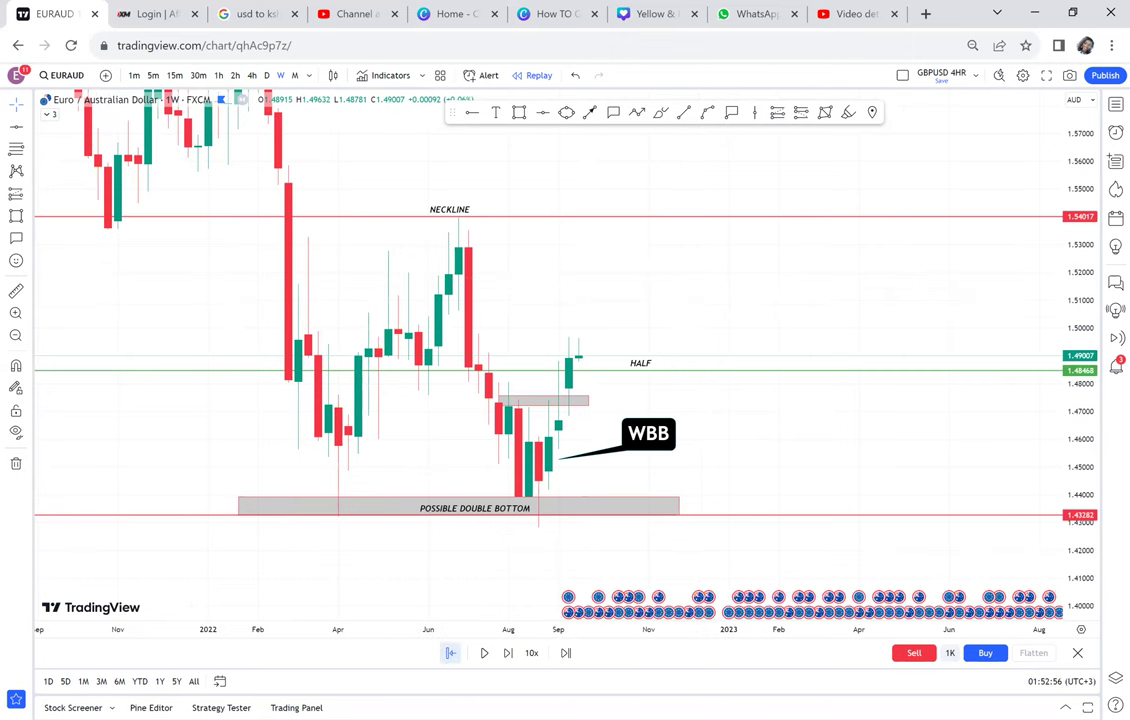
left_click(578, 460)
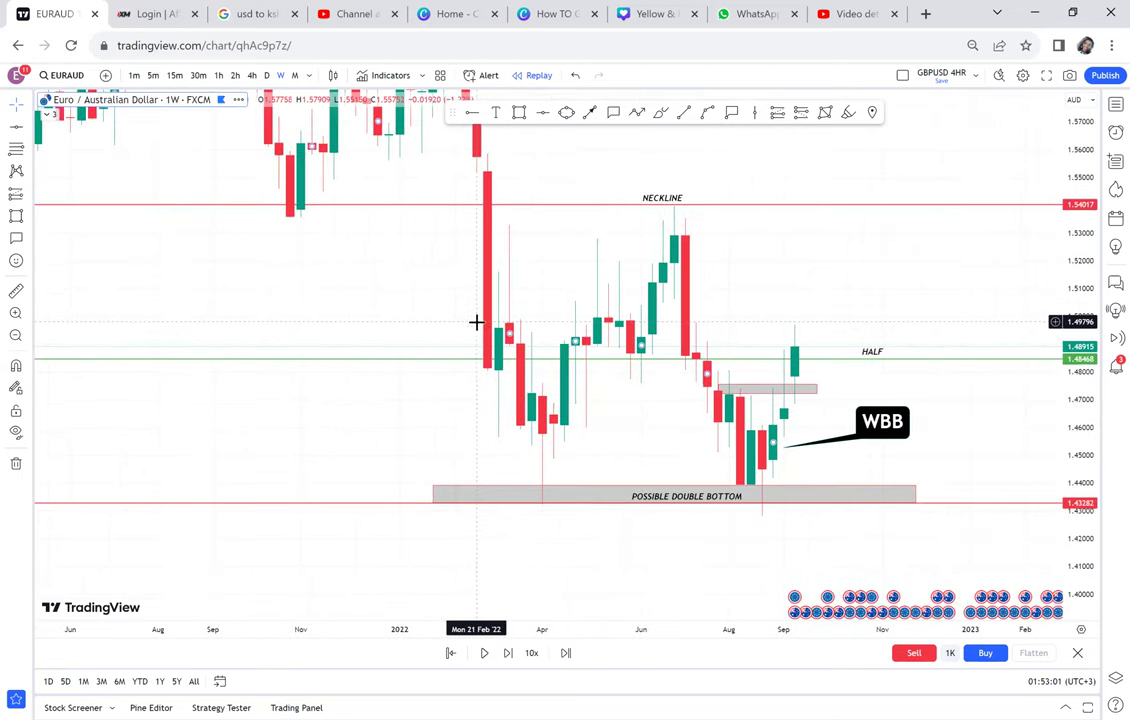
left_click(17, 290)
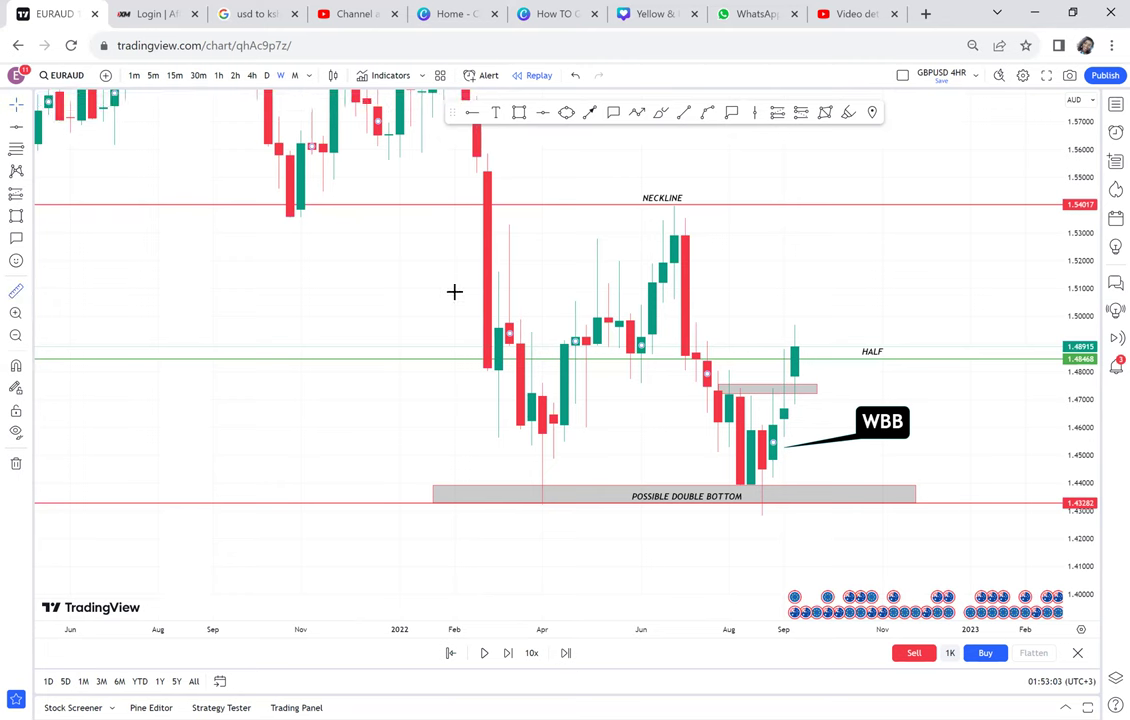
left_click(807, 348)
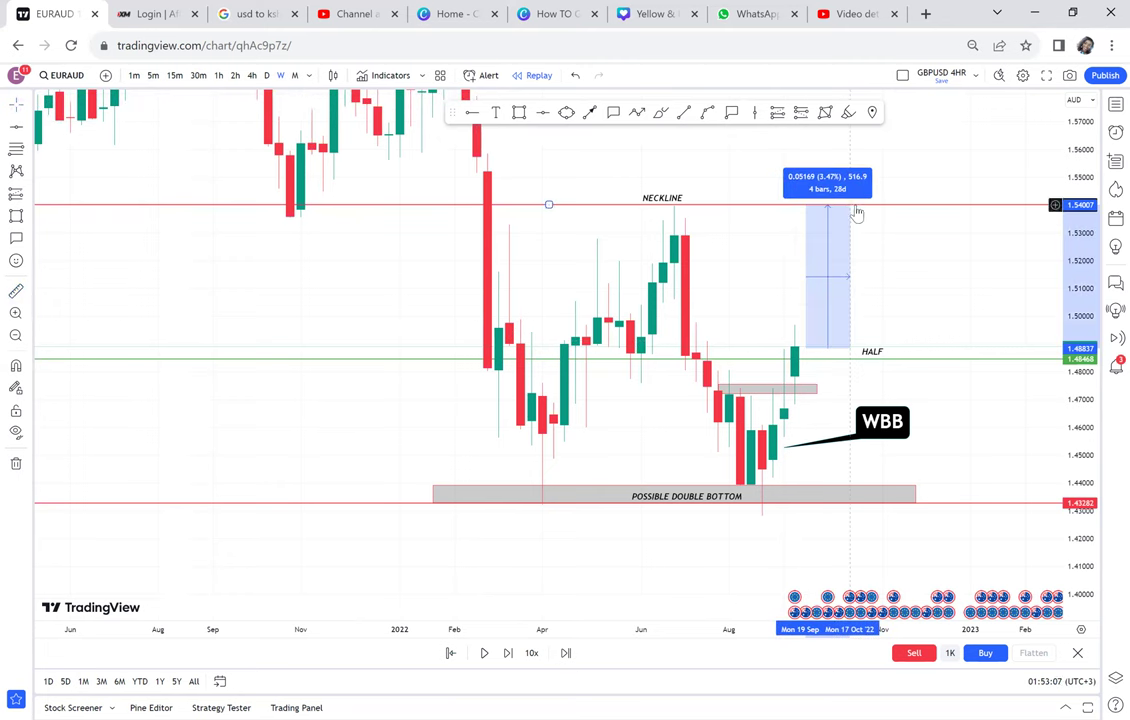
left_click(856, 207)
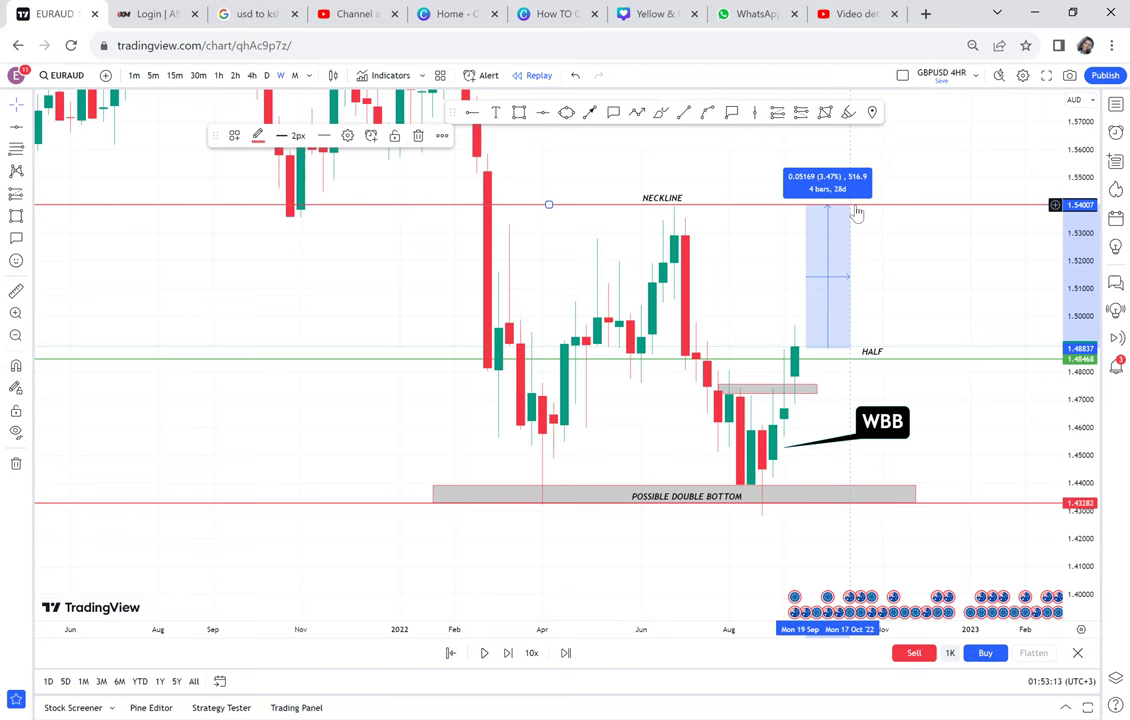
Switch to daily candles and draw a grey target zone at about 1.491–1.498 from early July to the latest high
left_click(267, 76)
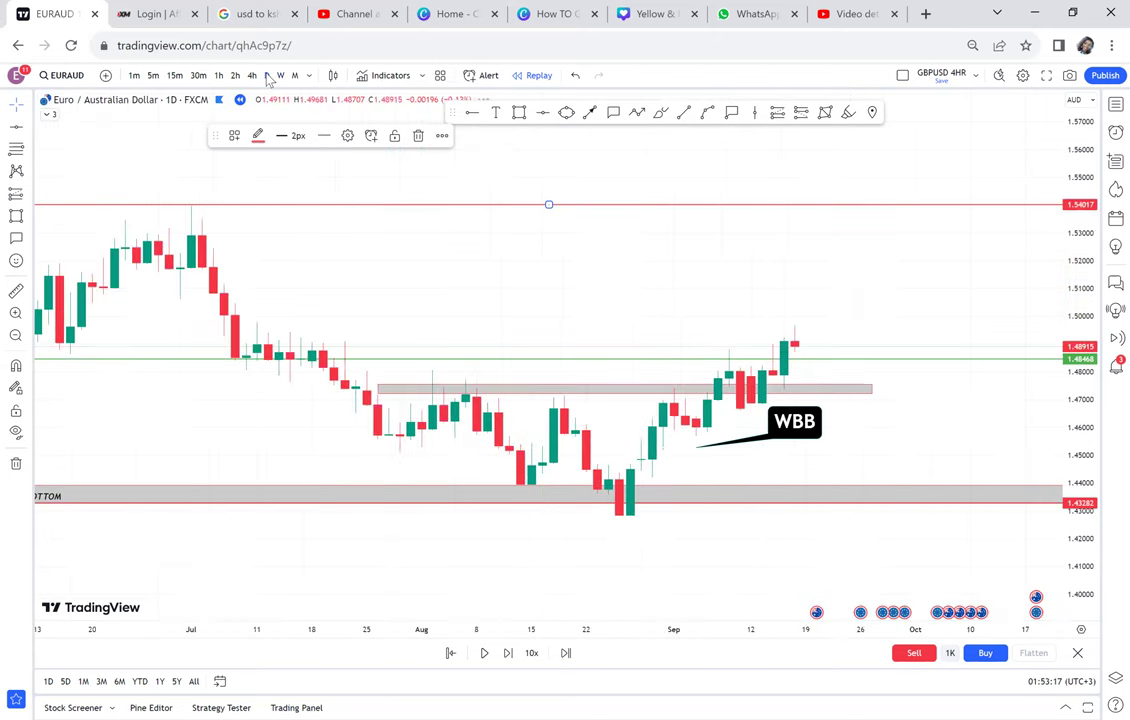
scroll(560, 270, "down", 3)
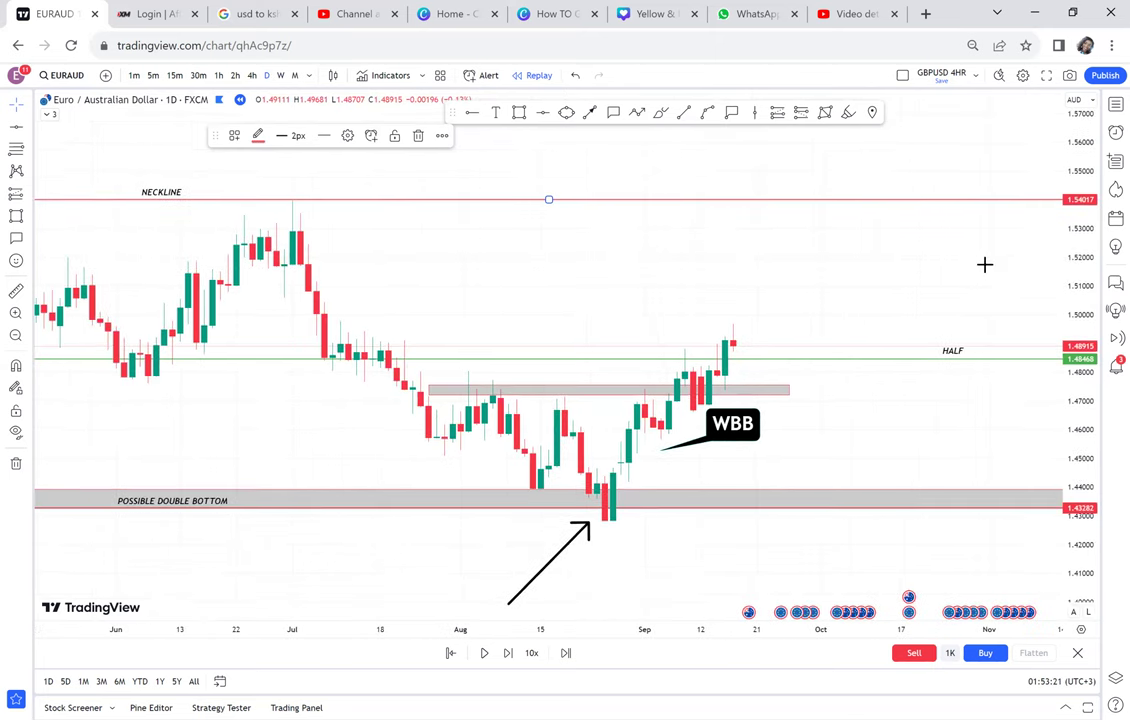
scroll(590, 127, "down", 1)
left_click(519, 114)
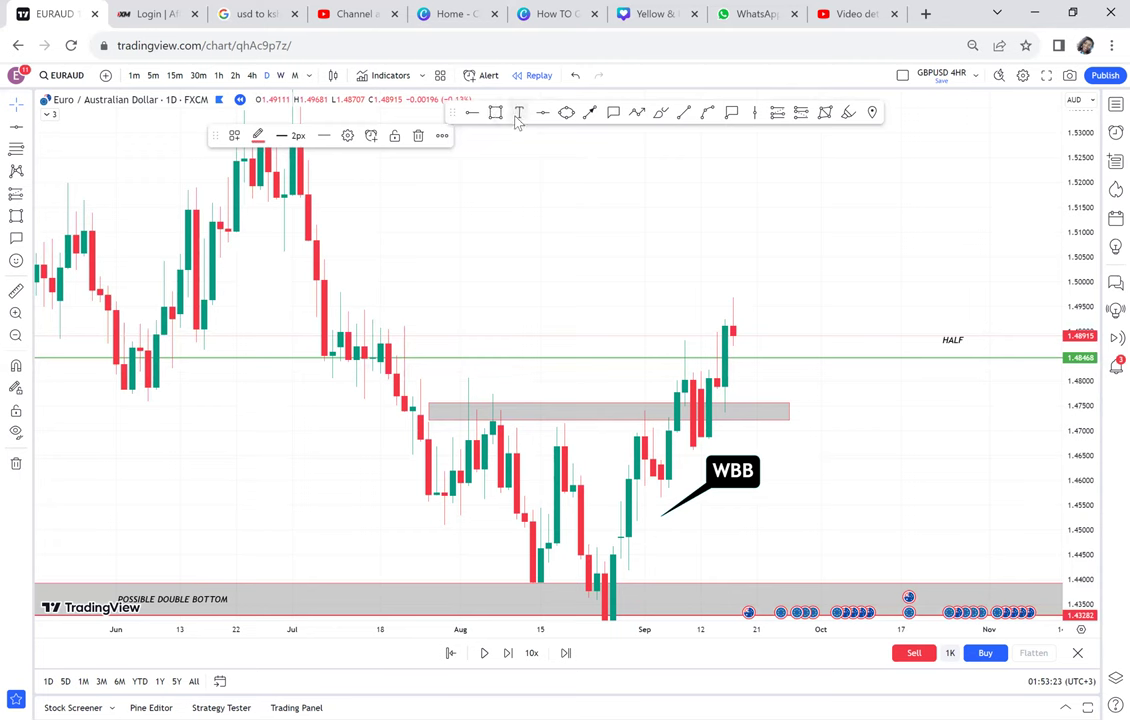
left_click(496, 114)
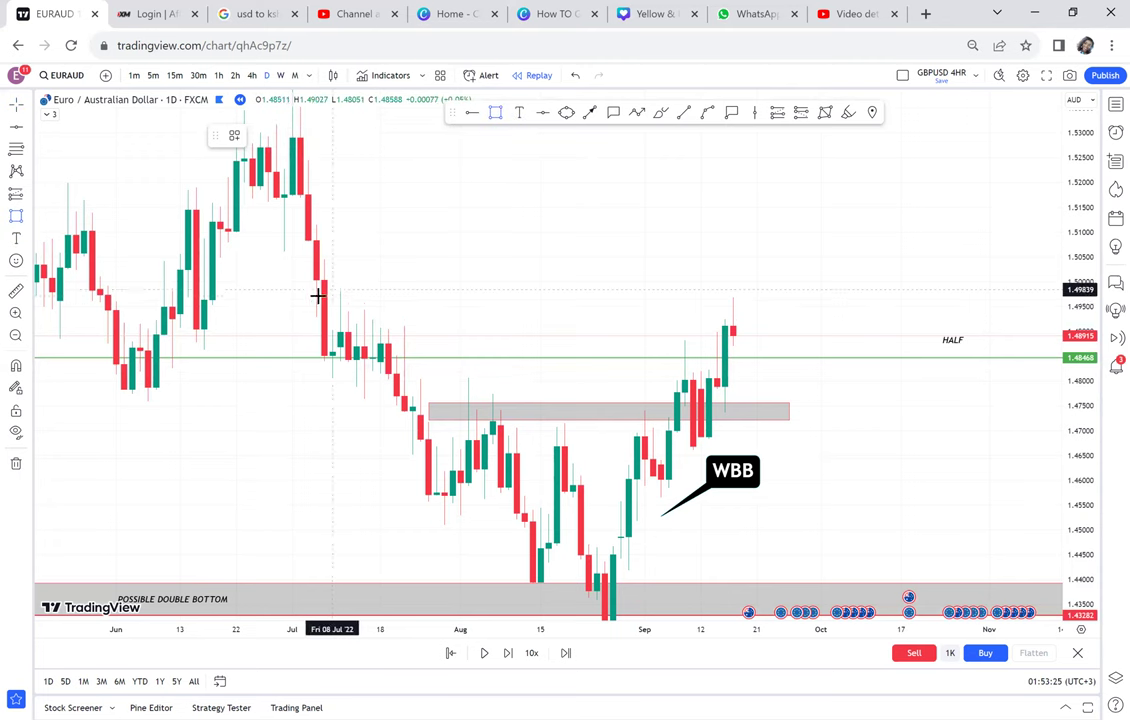
mouse_move(310, 292)
left_mouse_down()
mouse_move(456, 290)
mouse_move(807, 318)
mouse_move(828, 332)
left_mouse_up()
left_click(847, 426)
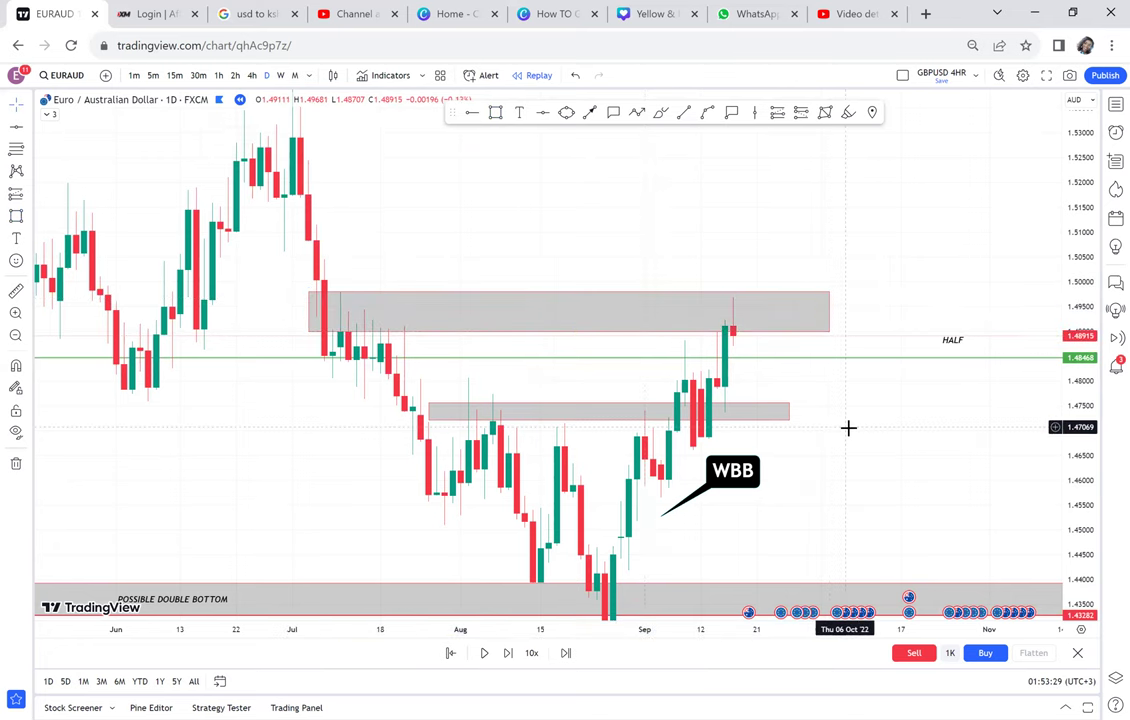
left_click_drag(974, 330, 957, 344)
scroll(895, 361, "down", 5)
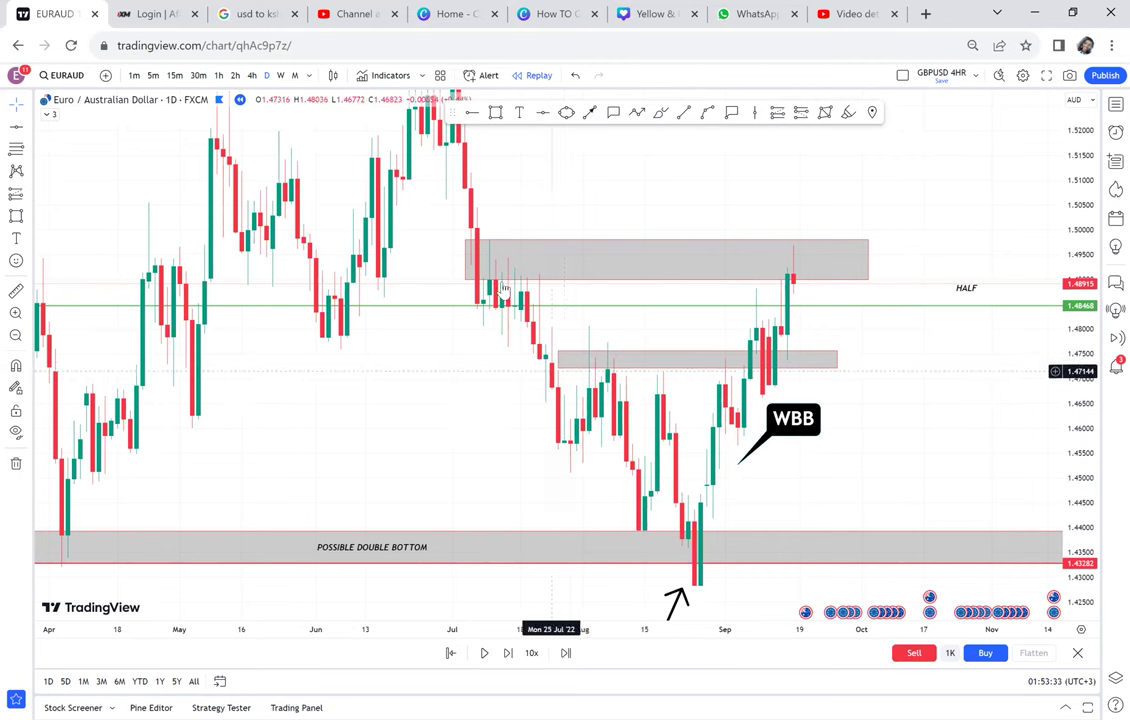
Re-anchor the WBB callout's tail to the latest candle's high and move its label up-right
left_click(741, 462)
left_click_drag(737, 463, 799, 269)
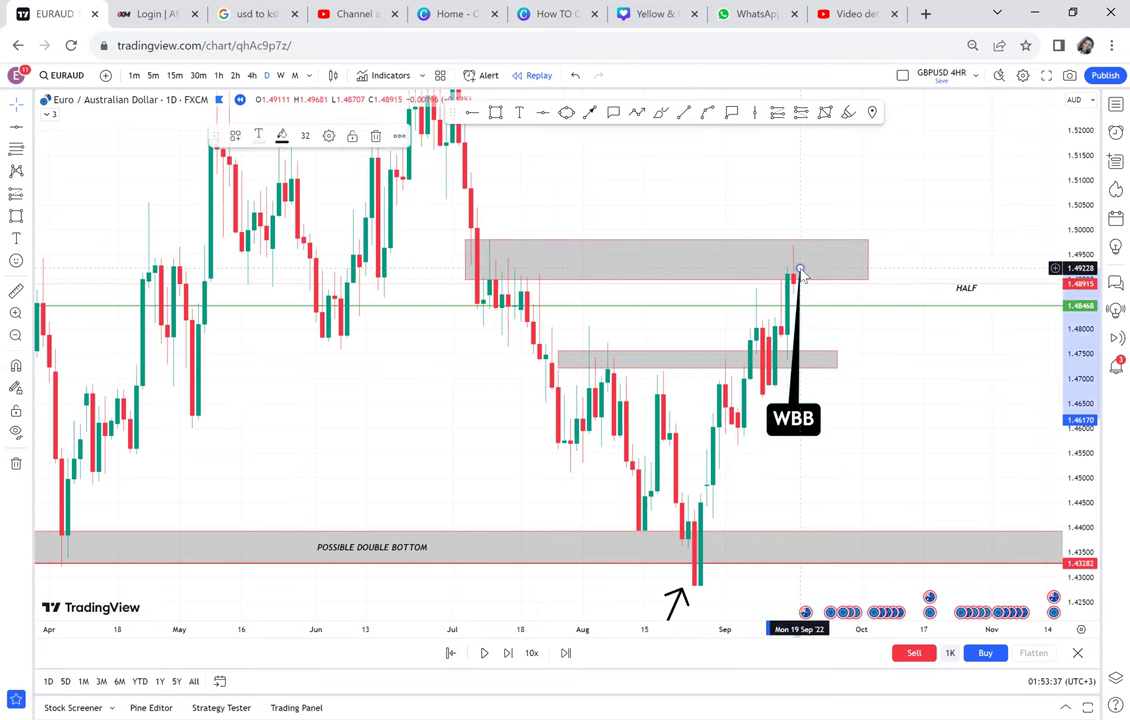
left_click_drag(813, 412, 910, 352)
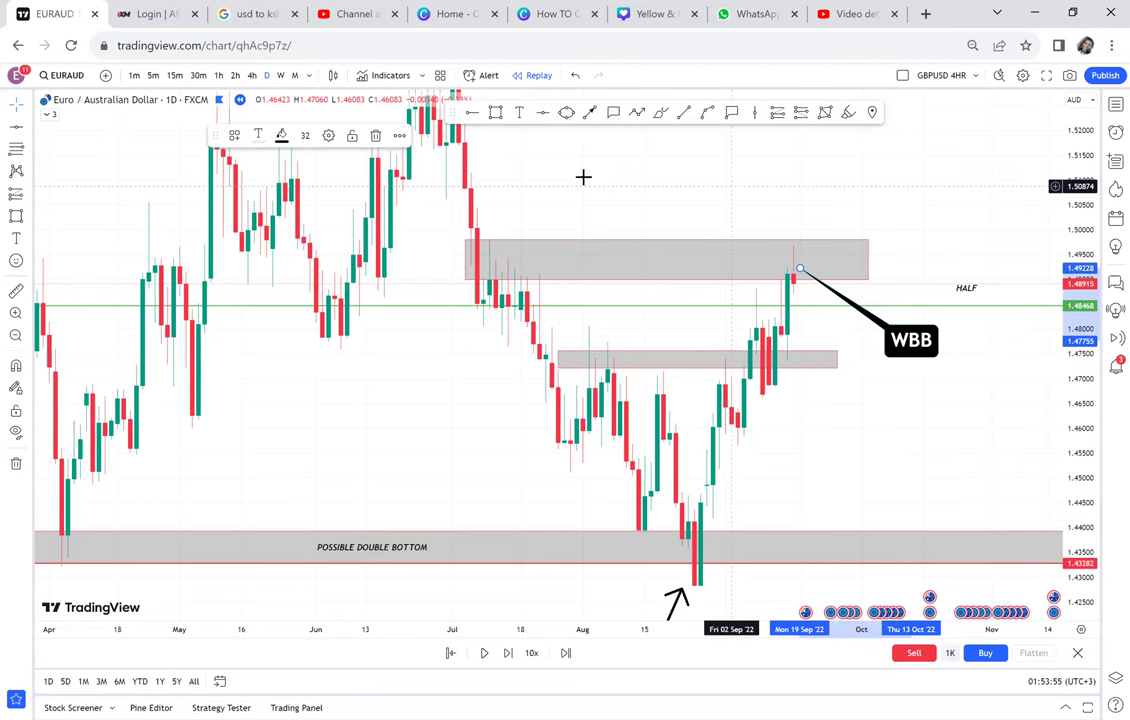
left_click(495, 113)
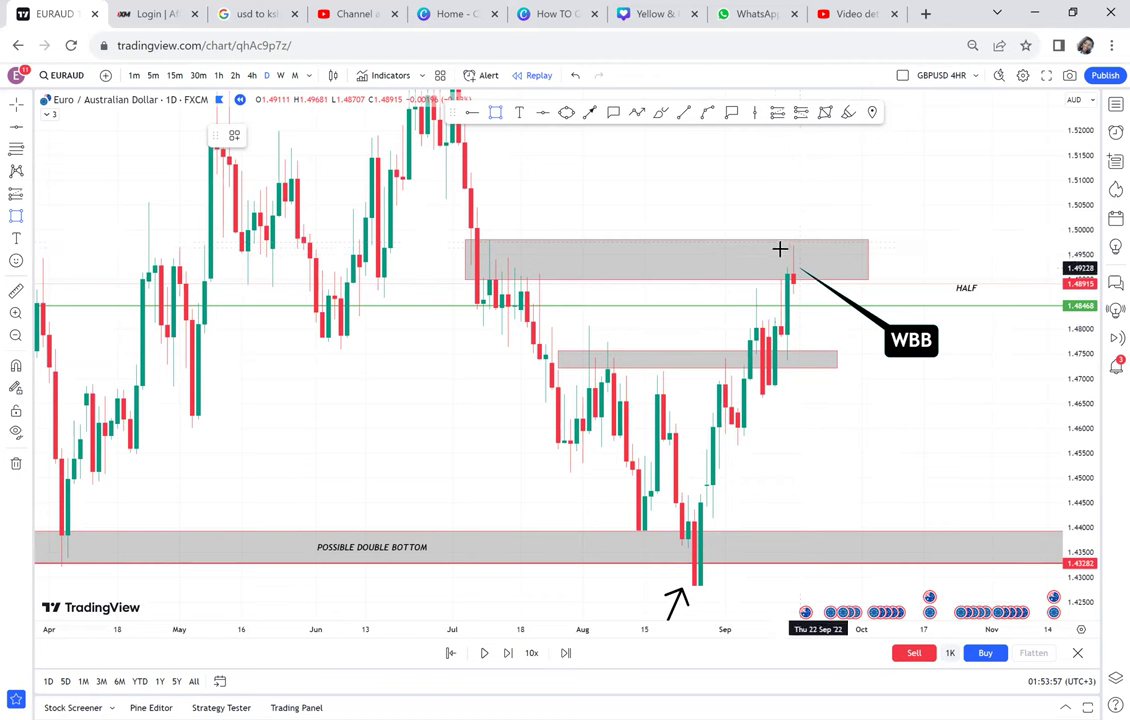
Draw a small grey box around the latest candles inside the target zone, then pan to the double bottom
left_click_drag(774, 245, 837, 292)
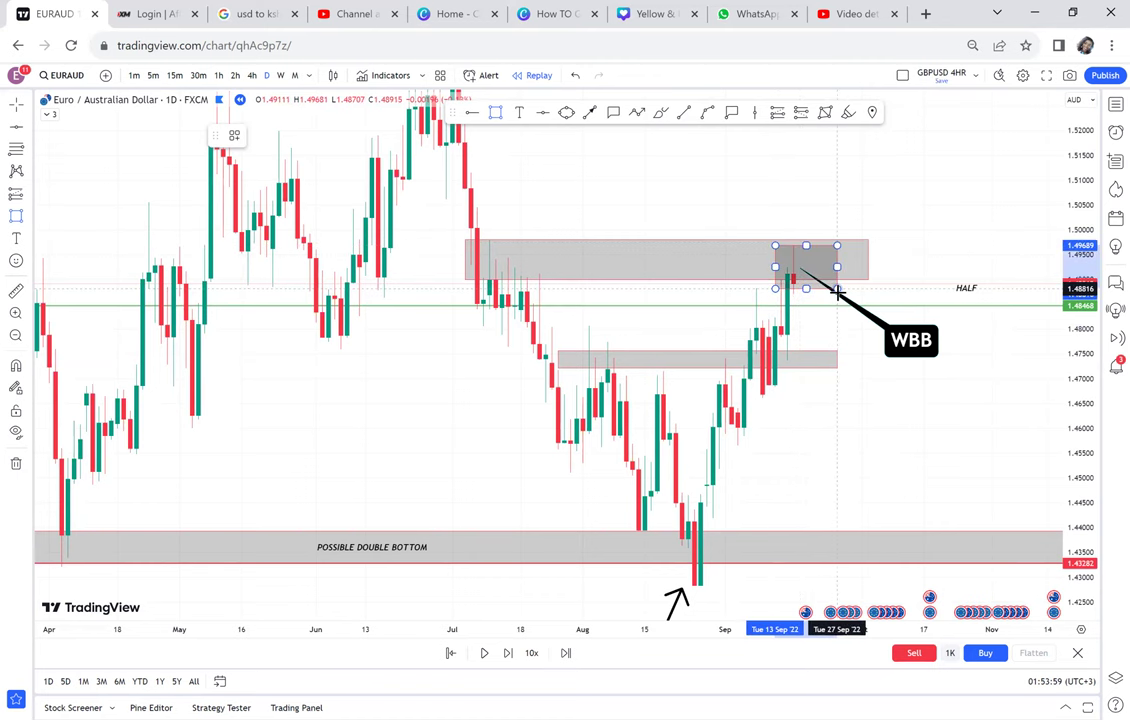
left_click(937, 249)
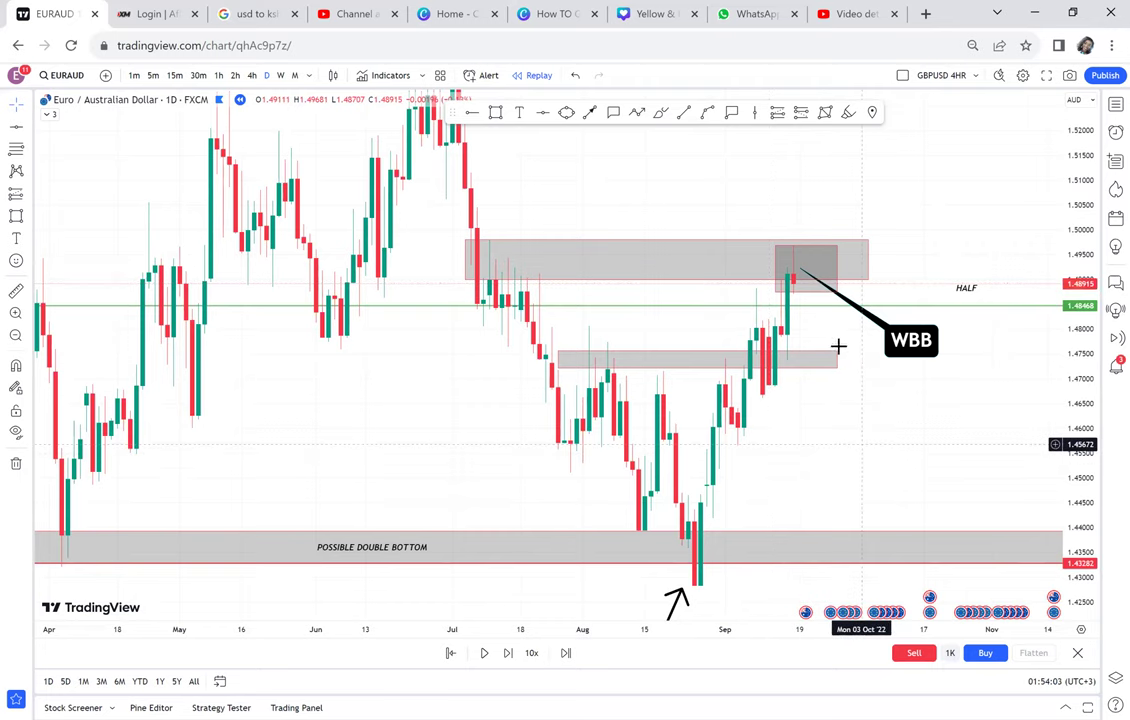
left_click_drag(731, 592, 668, 421)
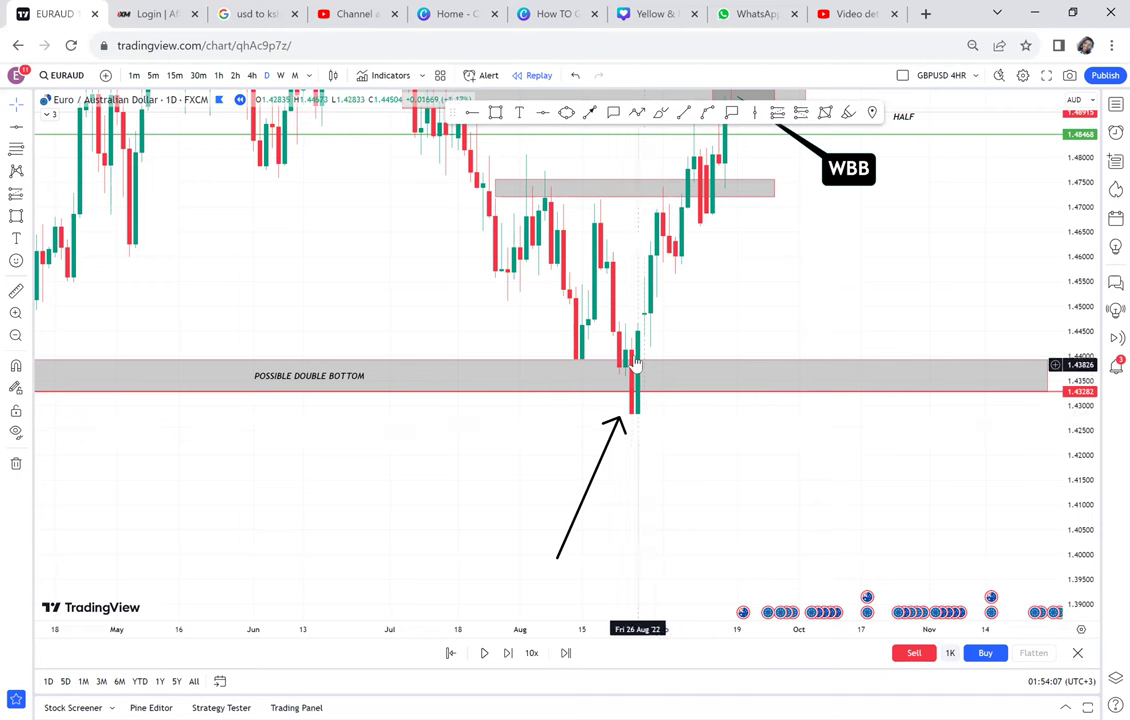
left_click(633, 366)
left_click(643, 417)
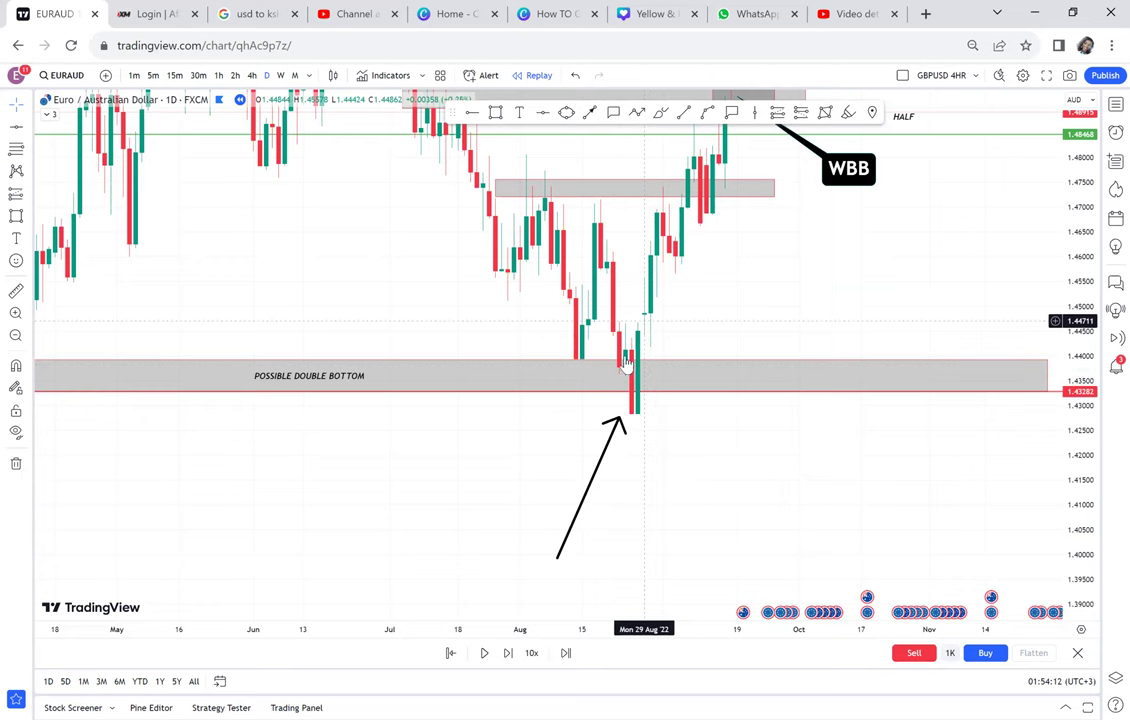
left_click_drag(745, 321, 736, 404)
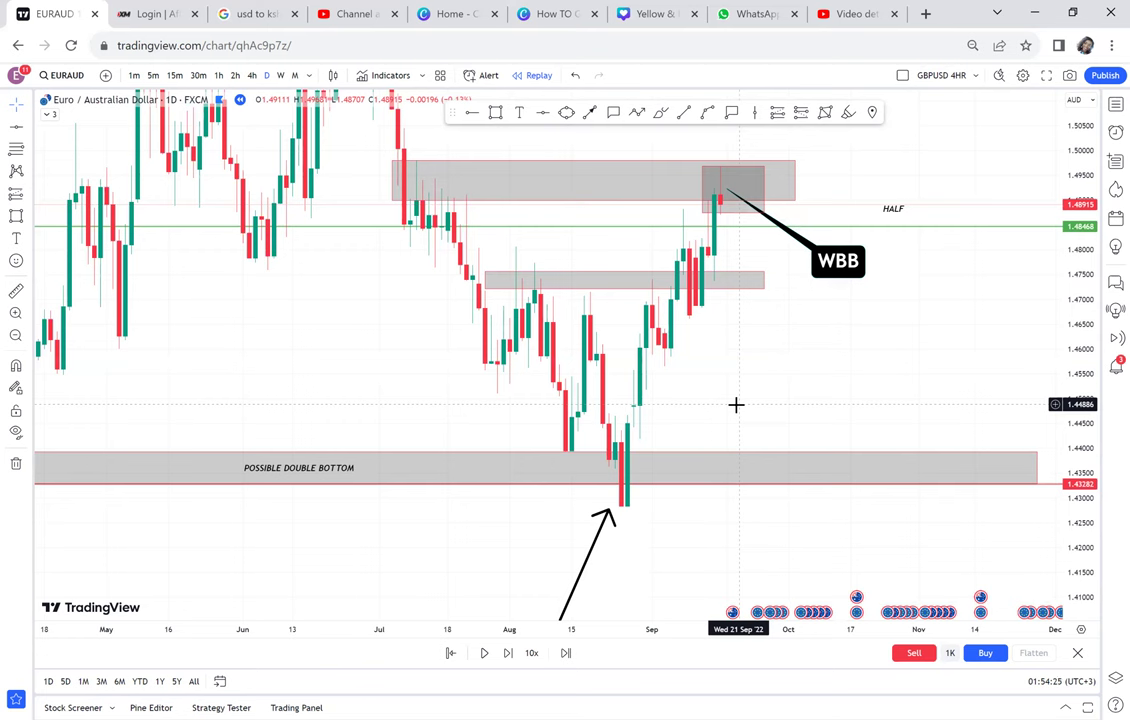
Switch back to weekly candles and remove a stray horizontal line added at 1.47731
left_click(280, 76)
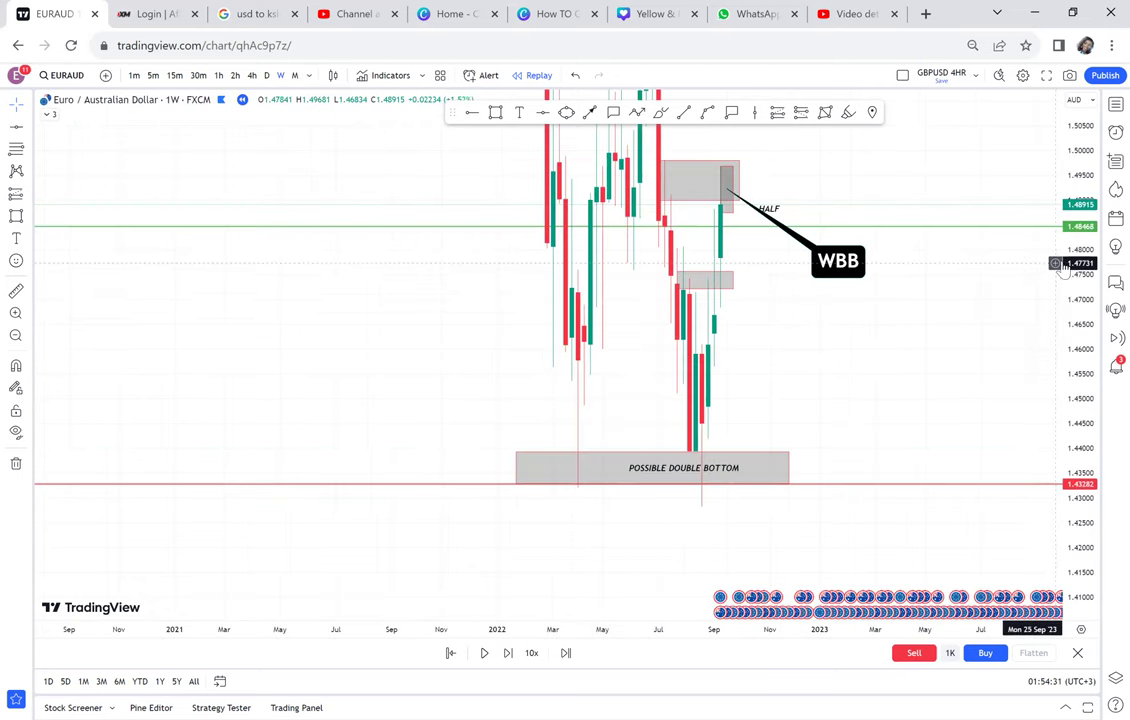
left_click(1056, 264)
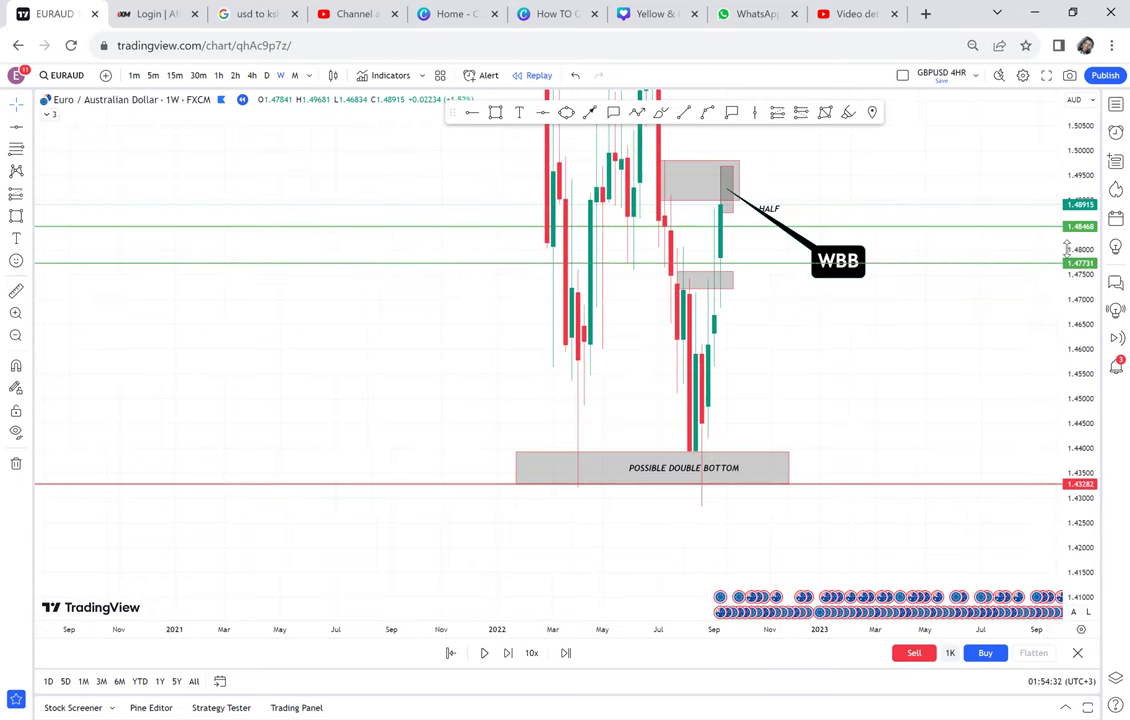
left_click(982, 281)
key("Delete")
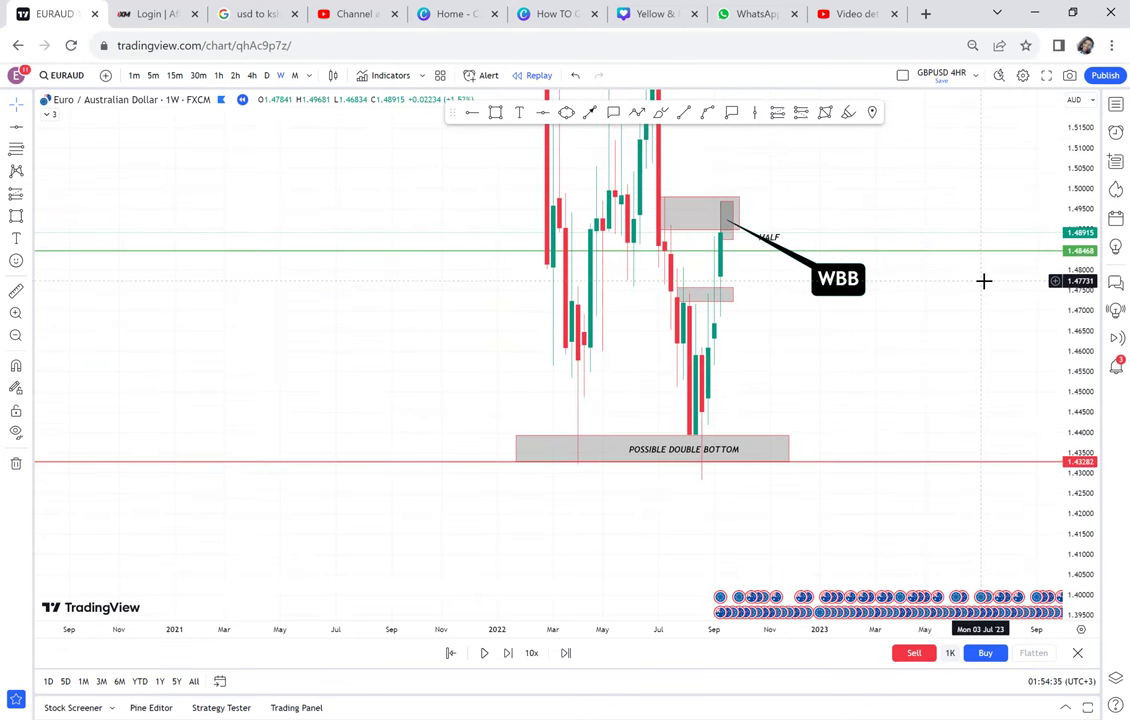
scroll(913, 215, "up", 4)
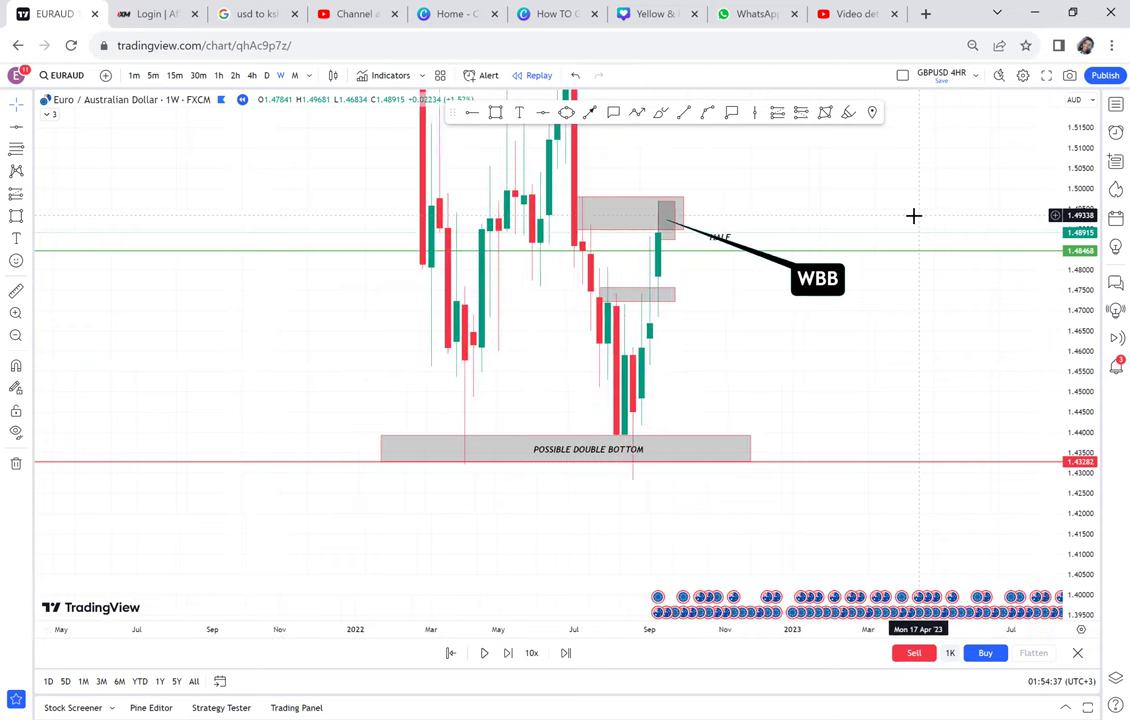
scroll(817, 416, "up", 3)
Delete the WBB callout and the small grey zone just above the HALF line
left_click(817, 409)
key("Delete")
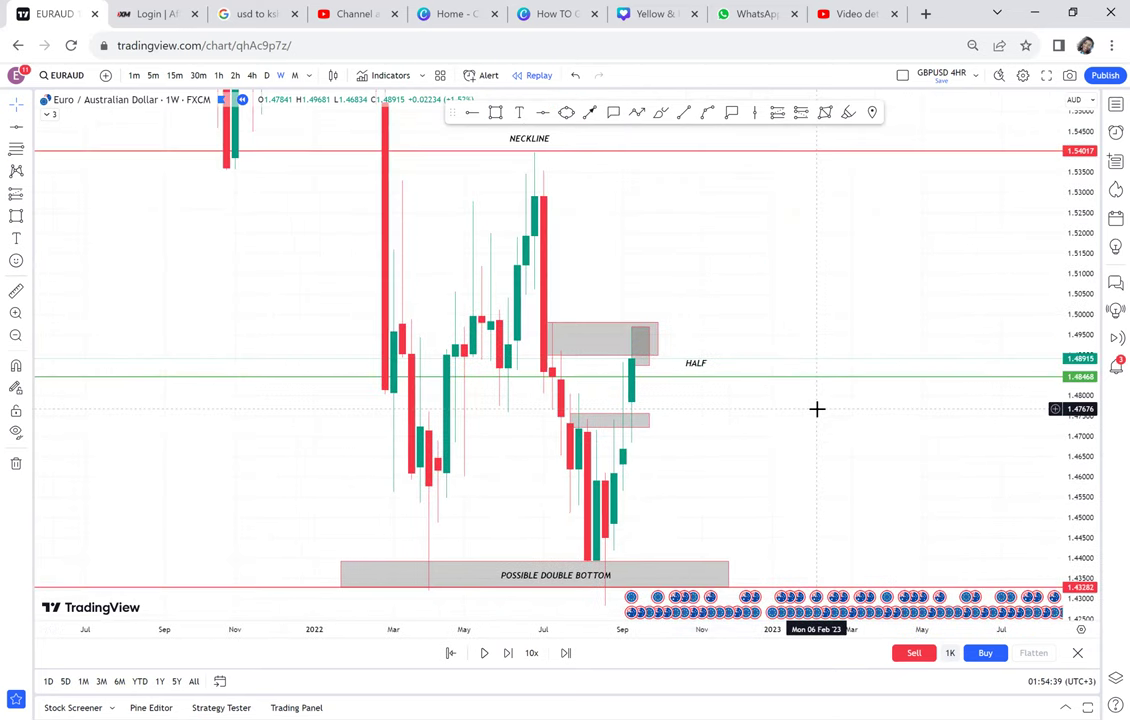
left_click_drag(643, 334, 649, 335)
left_click(657, 339)
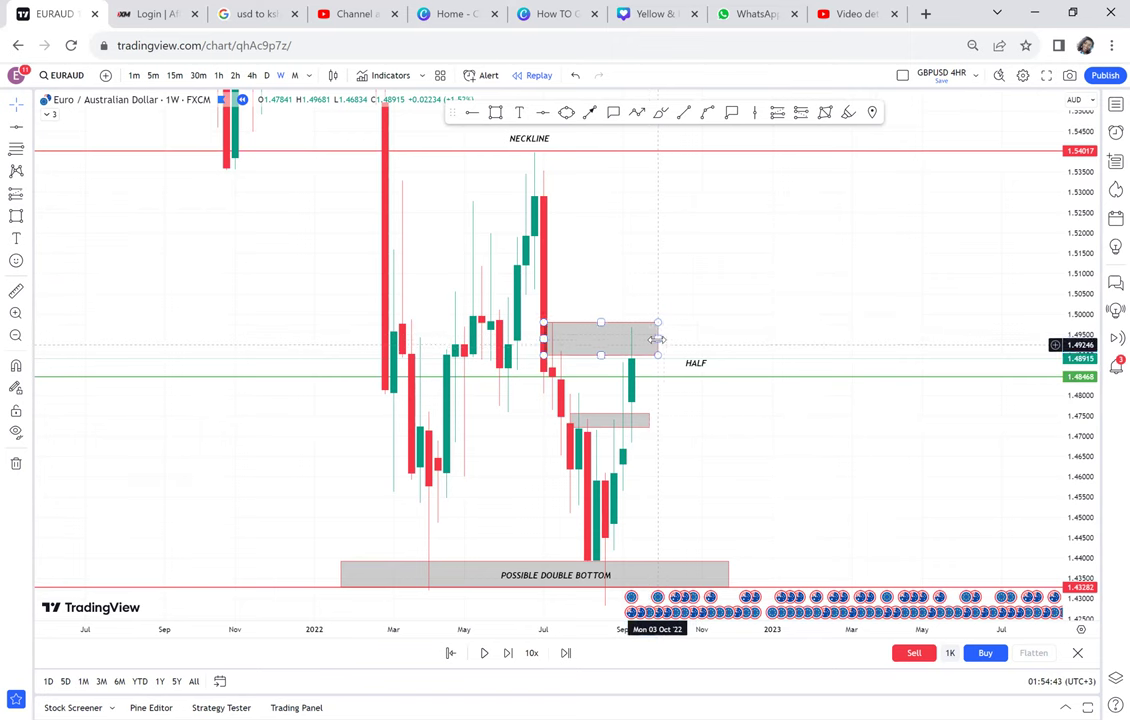
key("Delete")
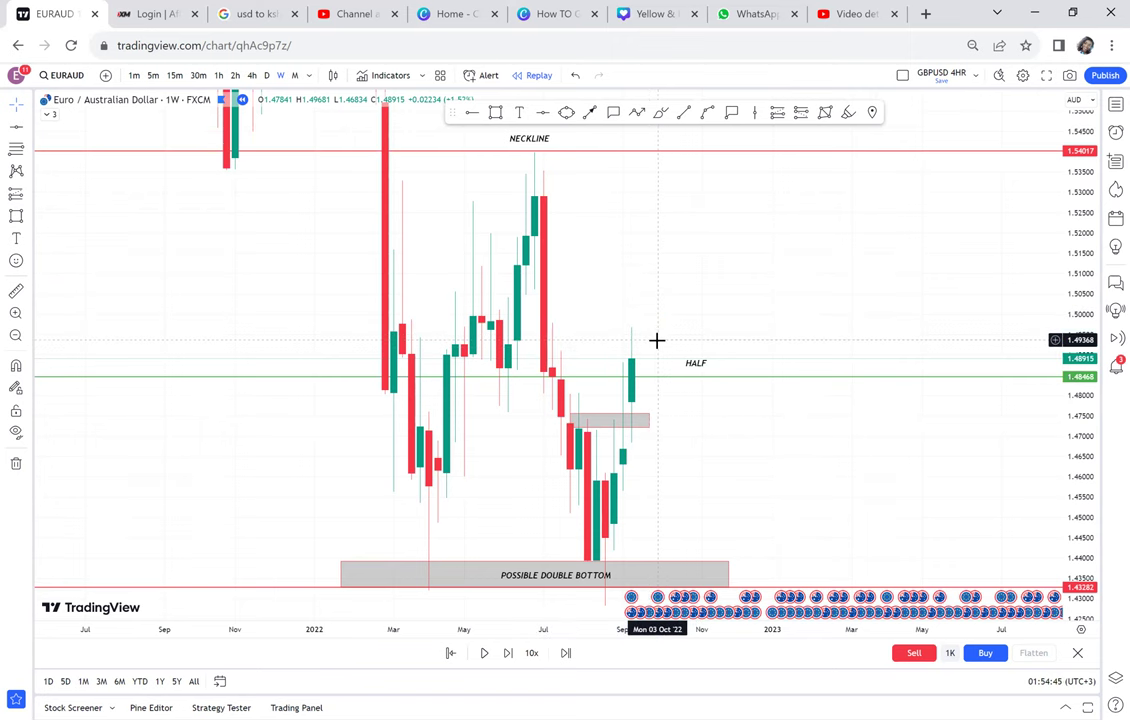
scroll(657, 340, "up", 1)
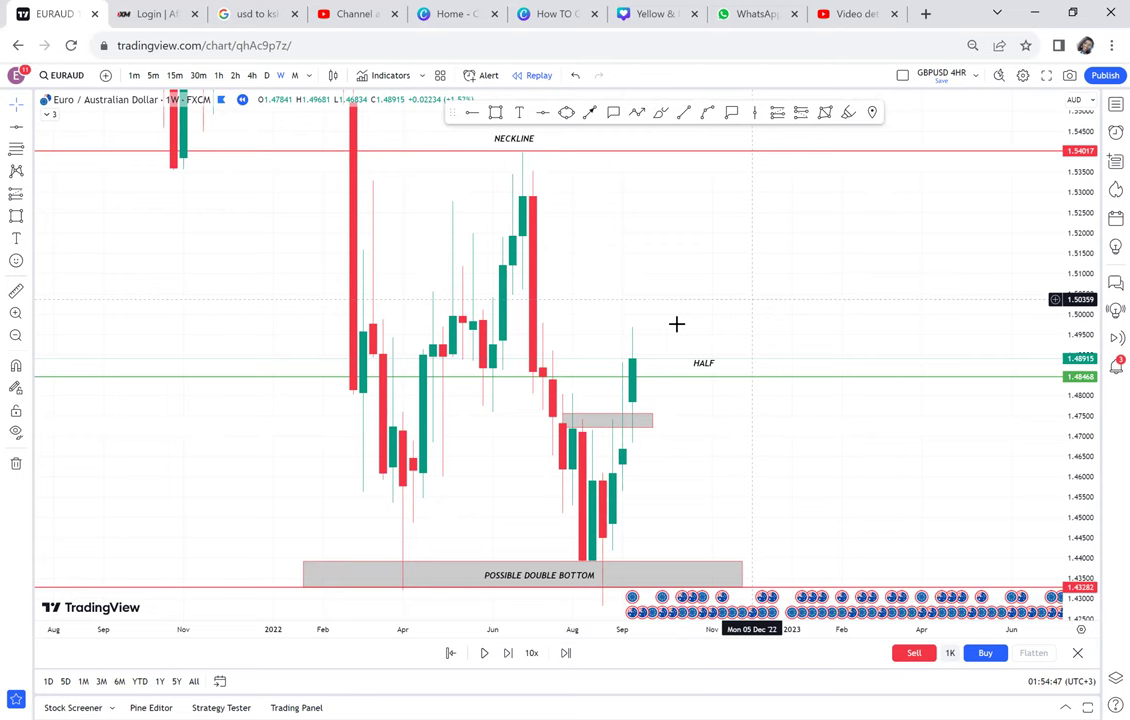
scroll(191, 262, "up", 1)
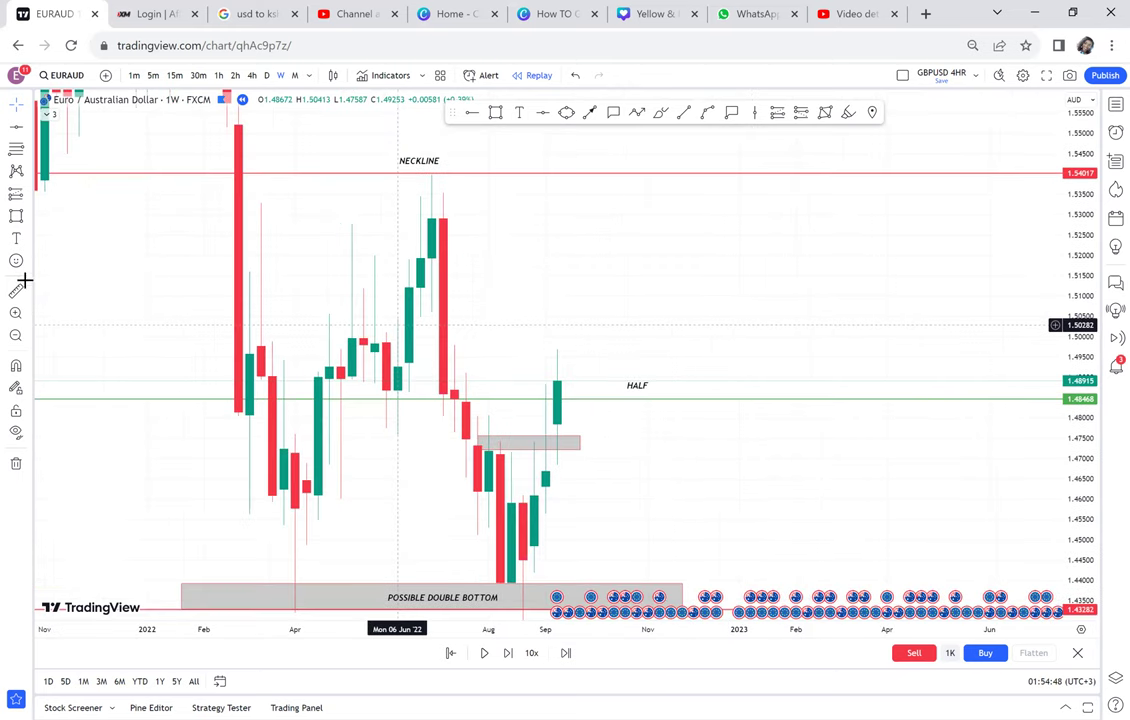
Place a long position on the latest candle targeting the NECKLINE at 1.54017, stop 1.45070
left_click(21, 196)
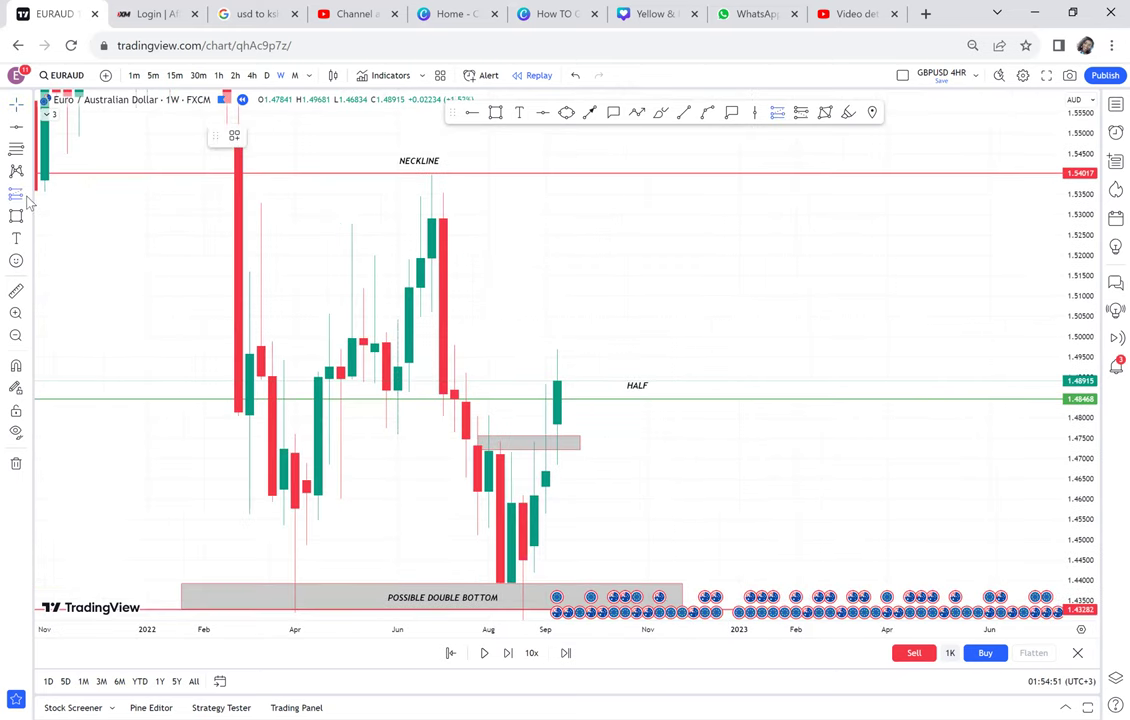
left_click(26, 198)
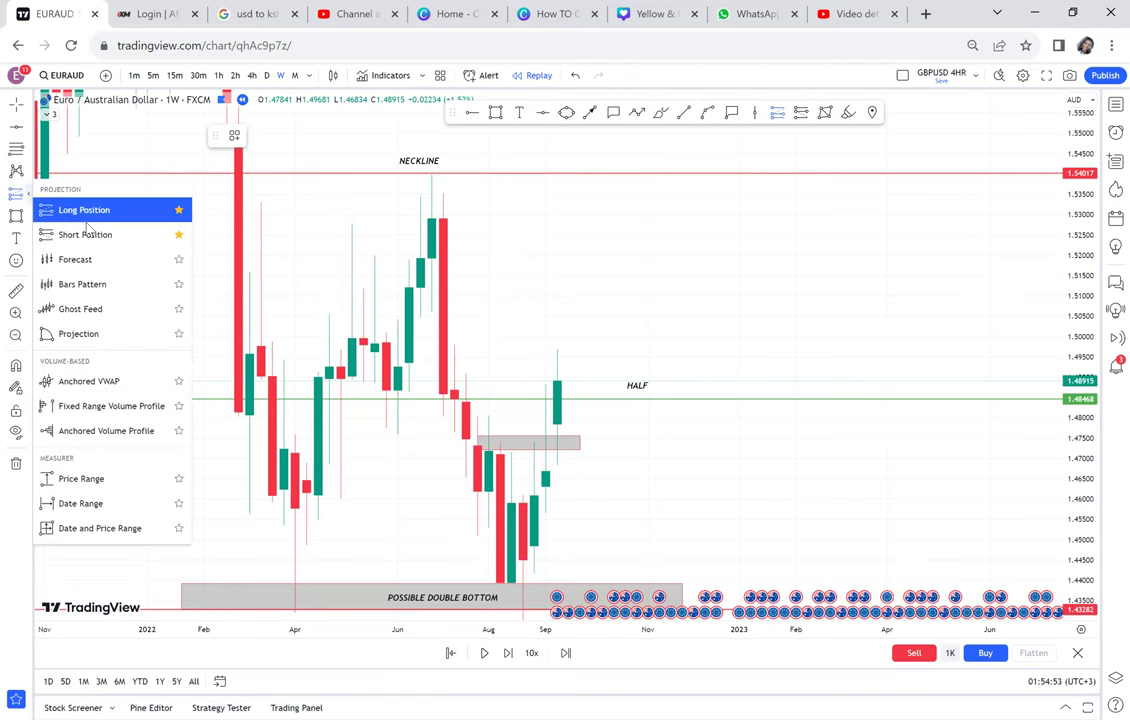
left_click(584, 327)
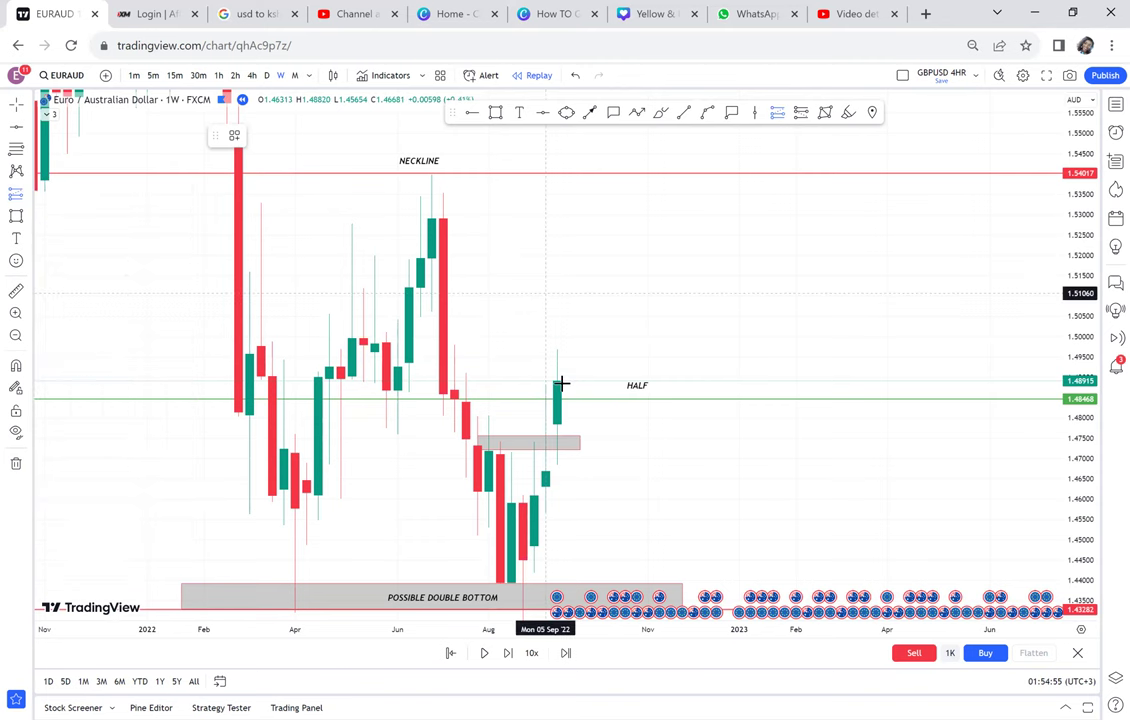
left_click(554, 216)
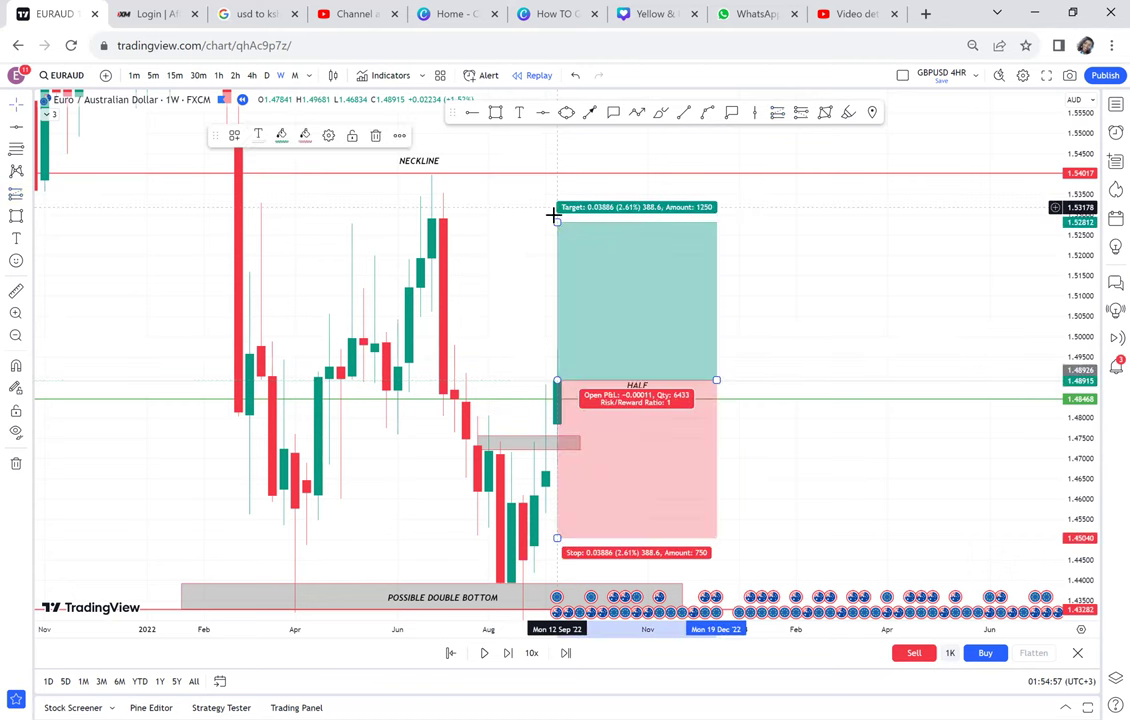
left_click_drag(557, 205, 570, 164)
scroll(716, 210, "up", 5)
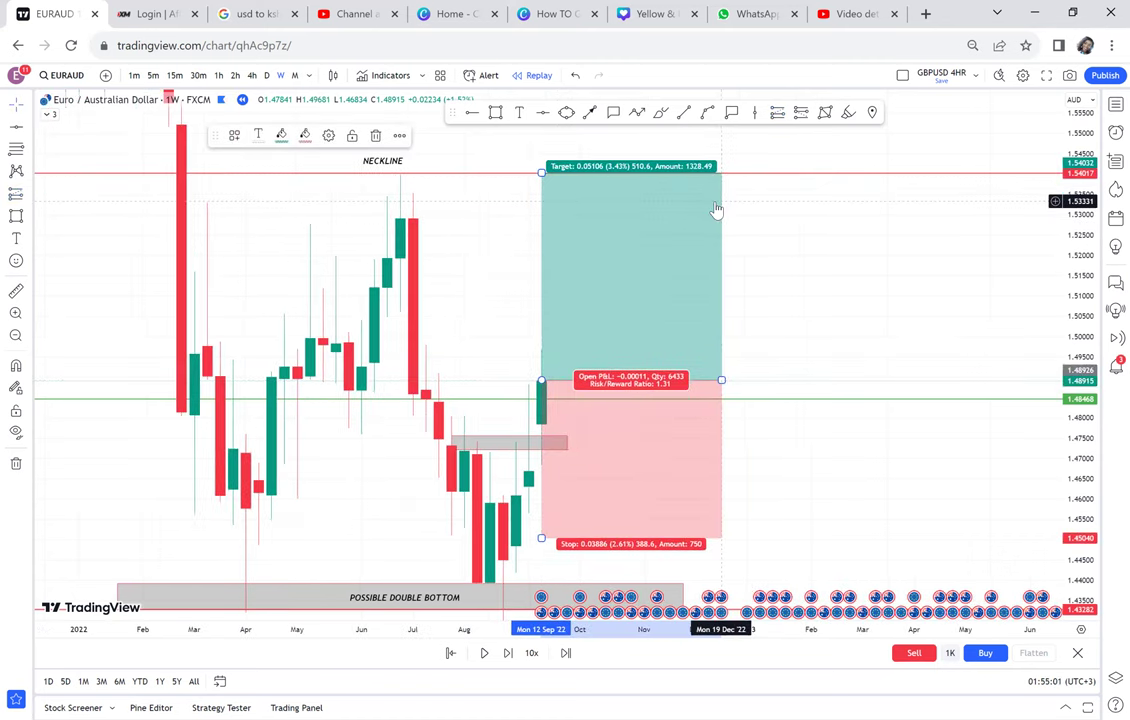
left_click(782, 237)
left_click(660, 356)
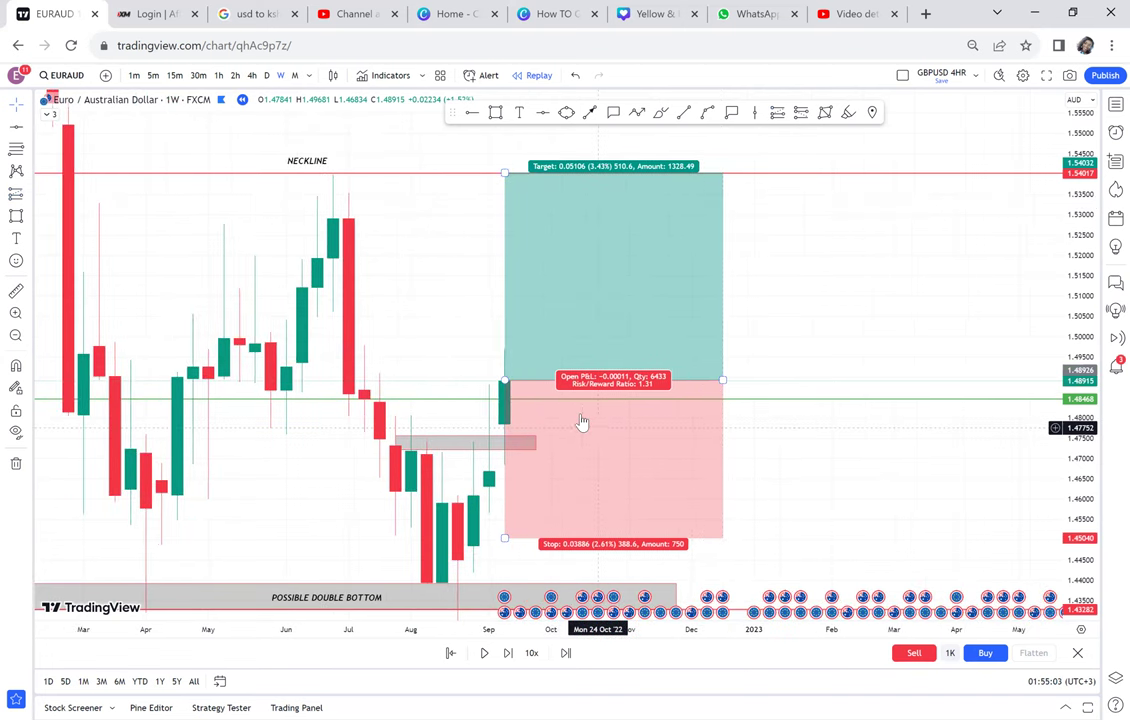
left_click_drag(573, 371, 588, 371)
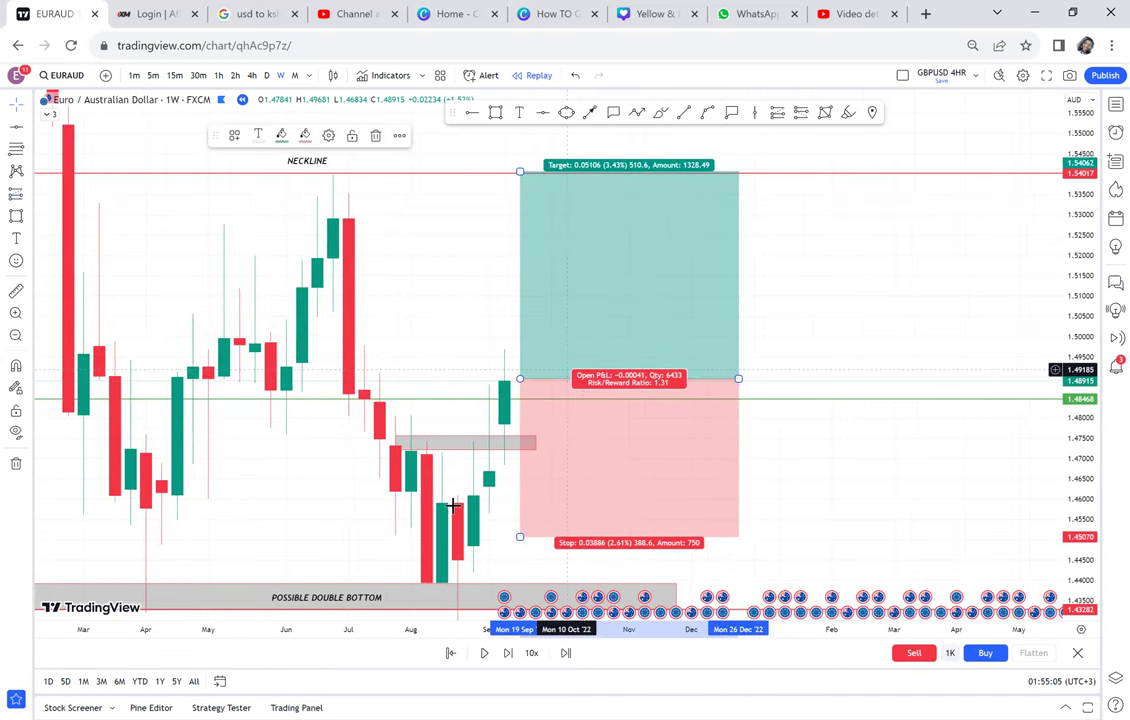
Advance the replay four weekly steps and shift the long position one bar right
left_click(509, 653)
left_click(509, 653)
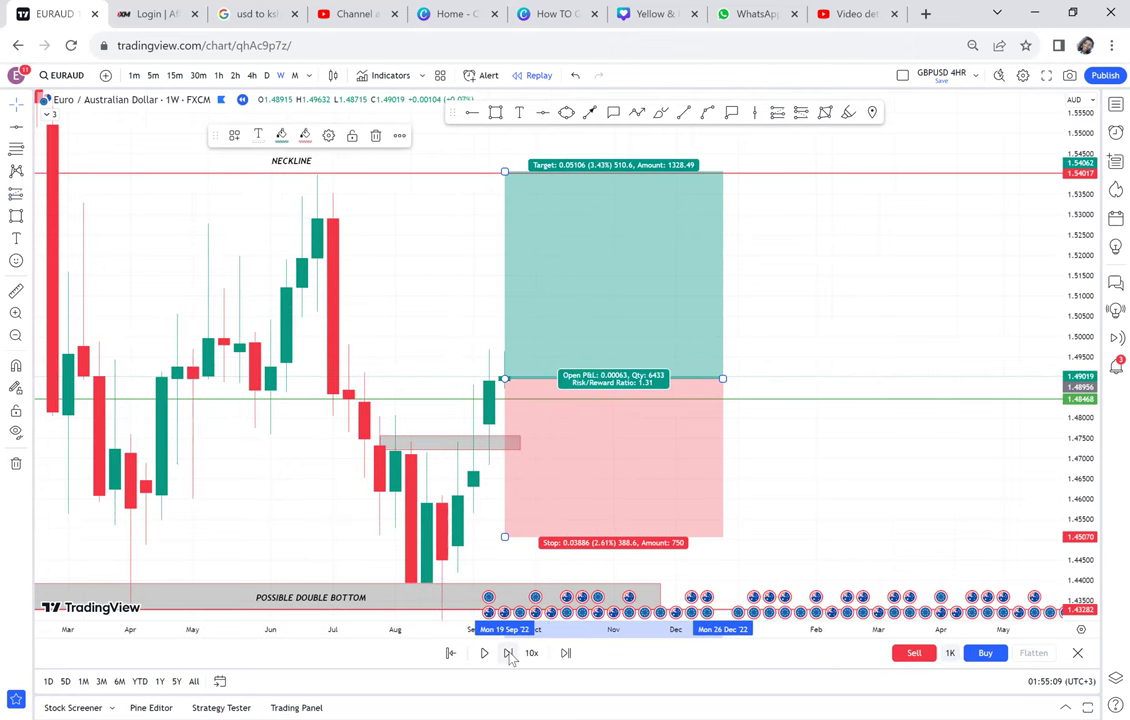
left_click(509, 653)
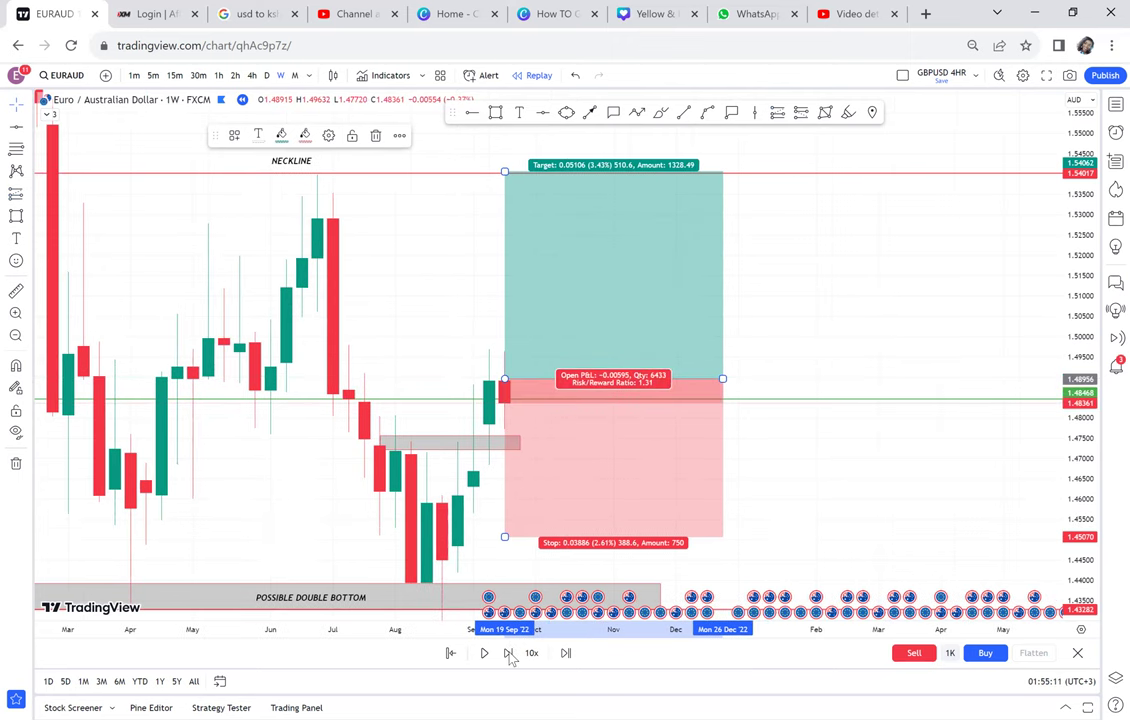
left_click(509, 653)
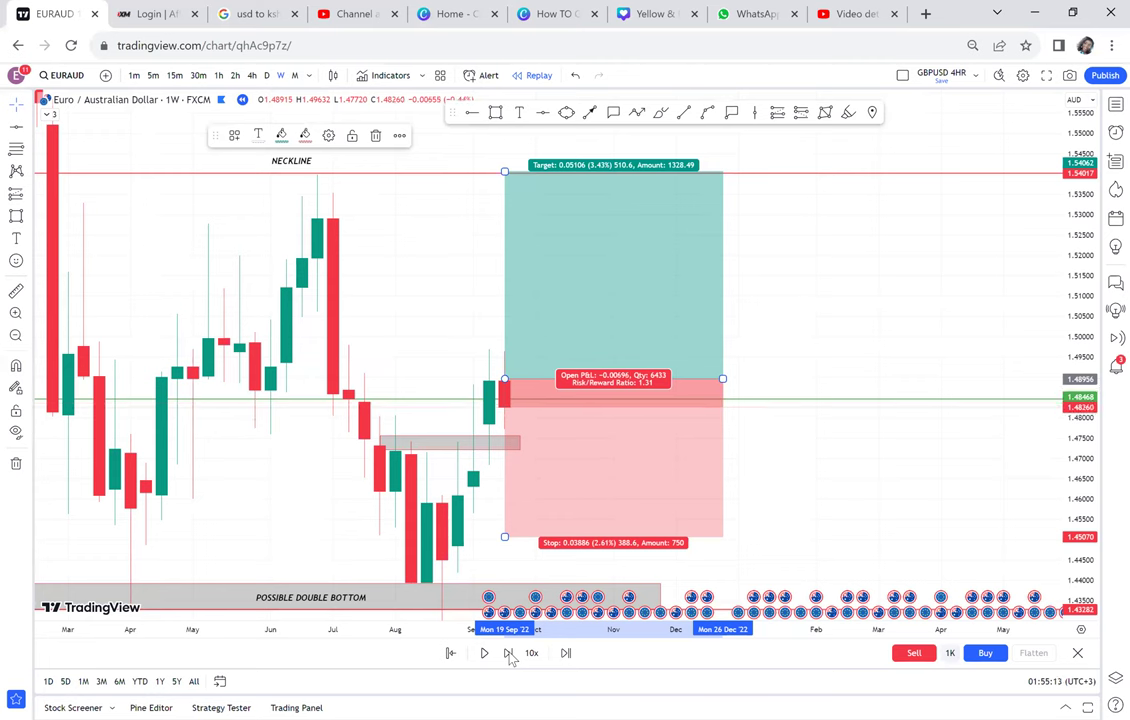
left_click_drag(568, 432, 583, 444)
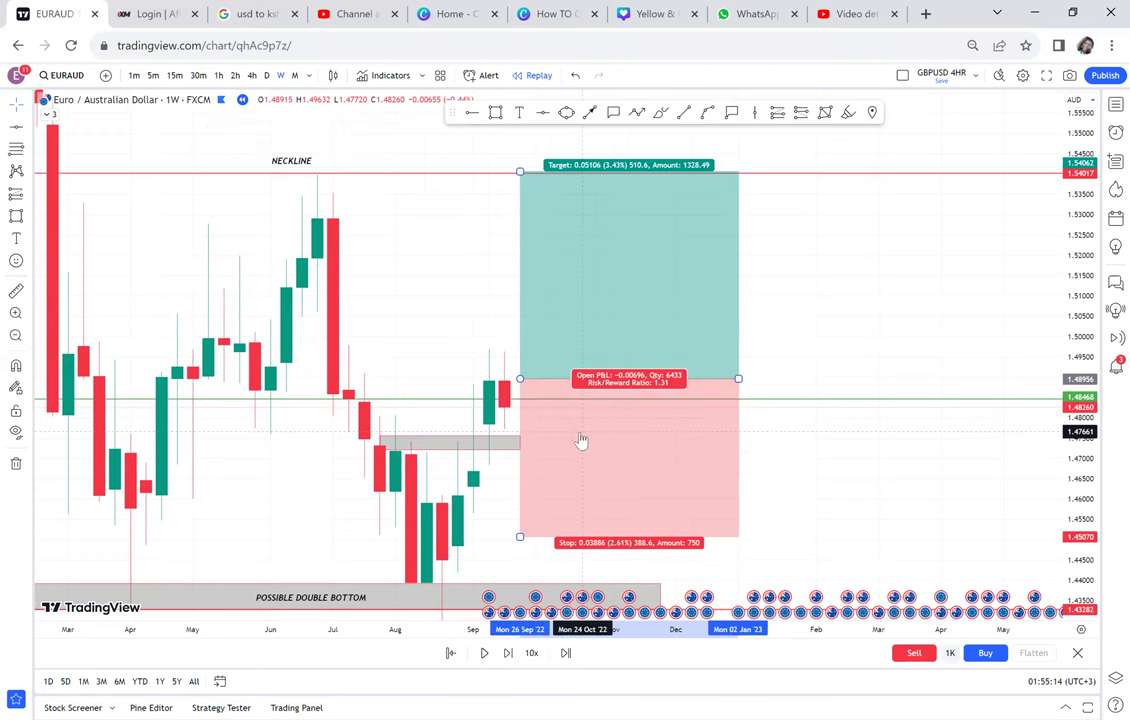
left_click(774, 276)
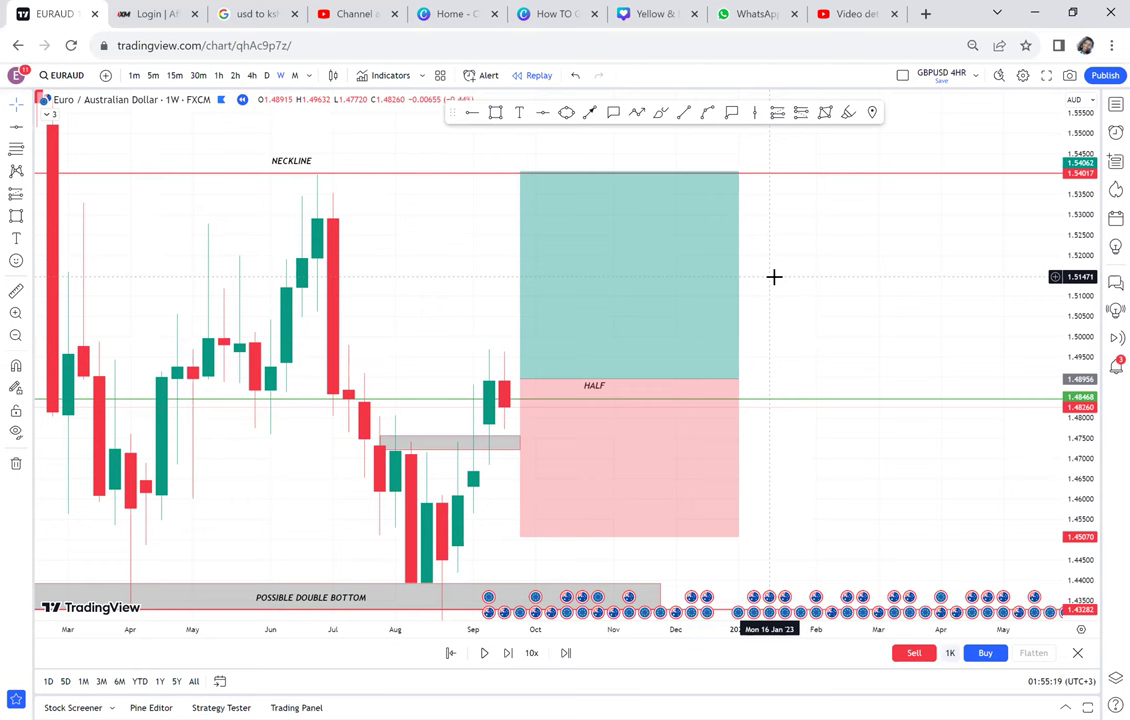
left_click(736, 392)
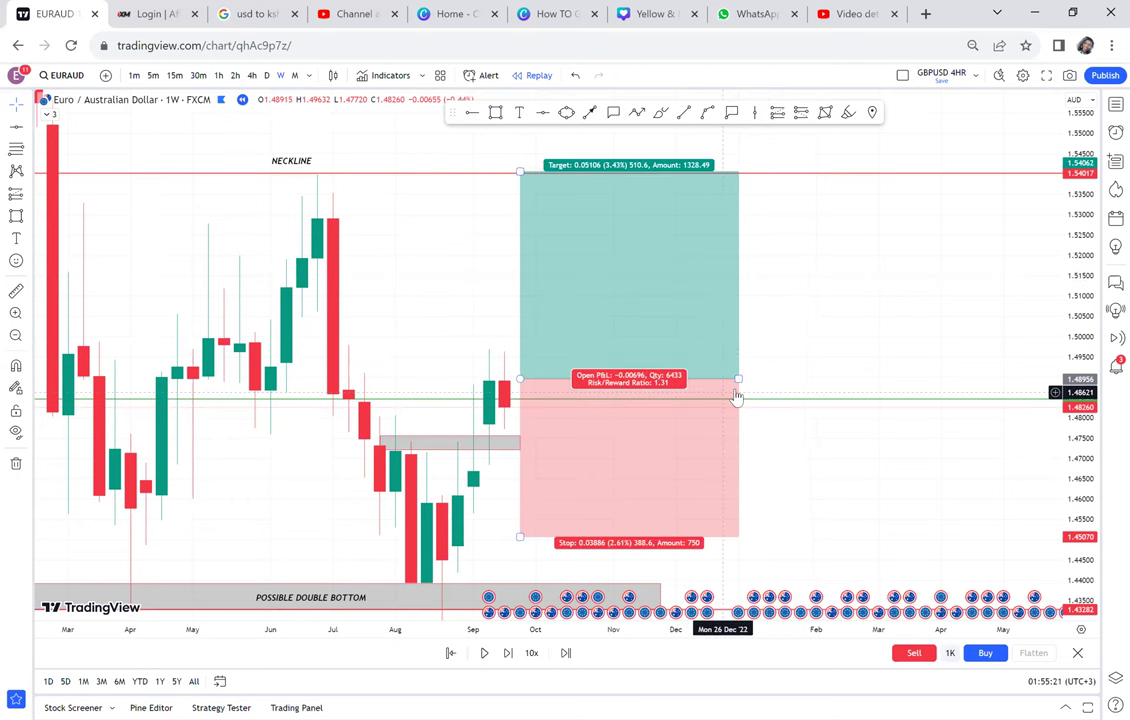
left_click(505, 668)
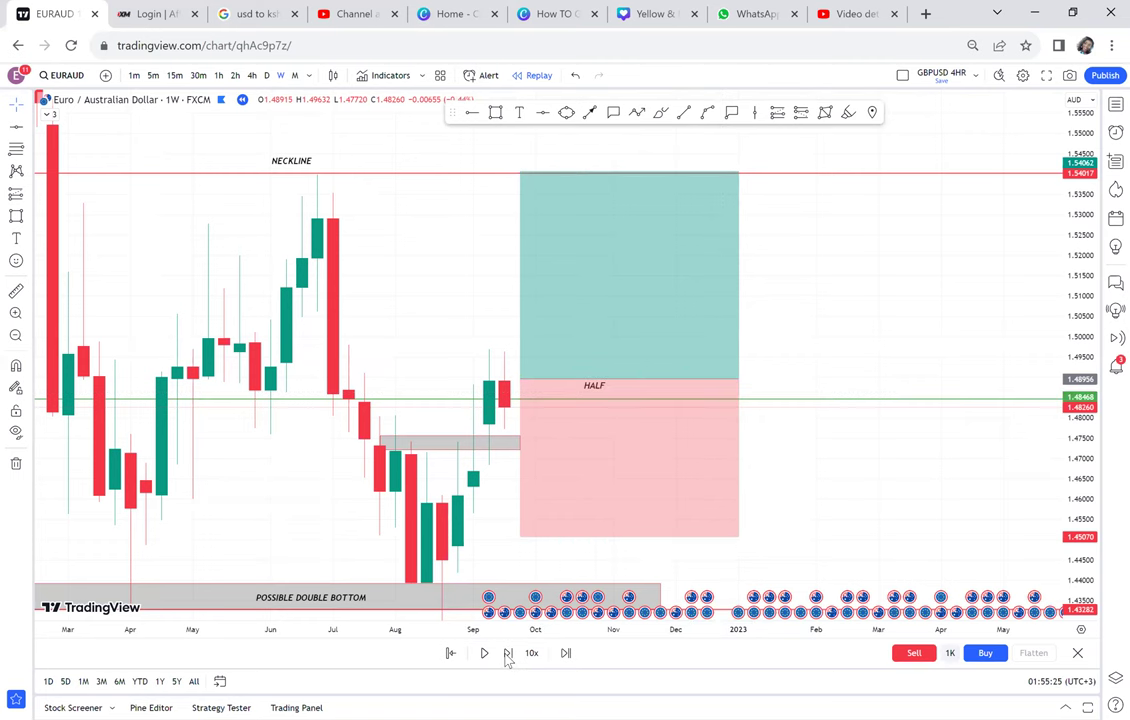
Step the replay forward five times as price rallies and move the long position further right
left_click(507, 654)
left_click(507, 654)
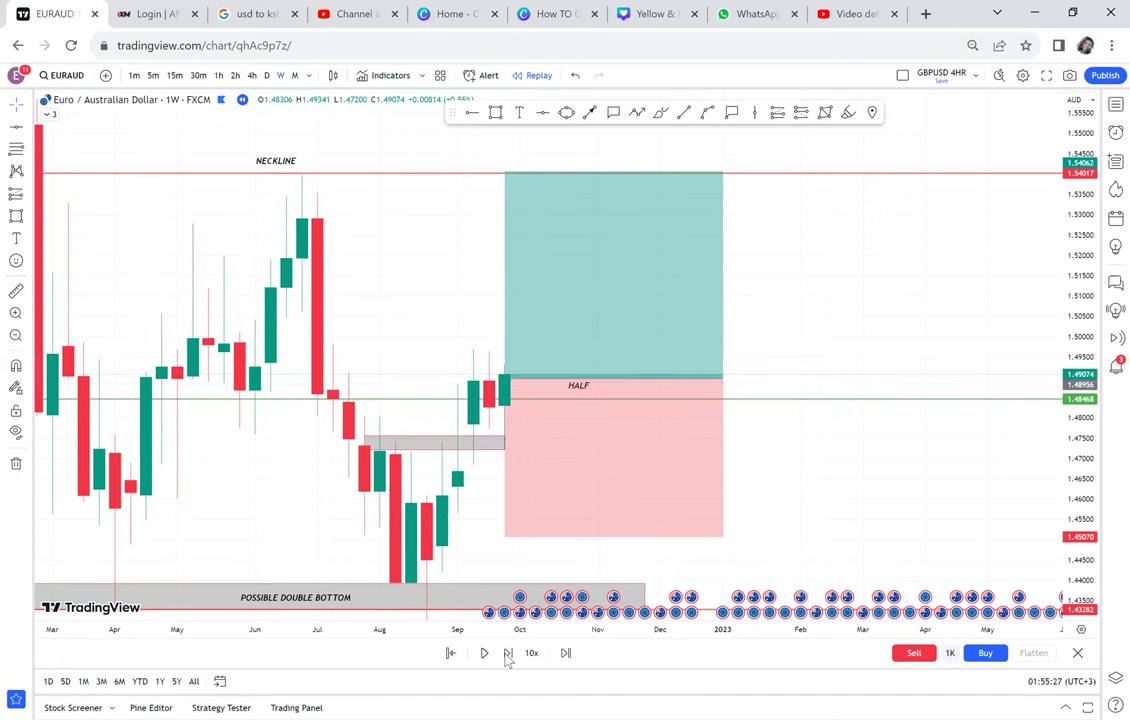
left_click(507, 654)
left_click(507, 654)
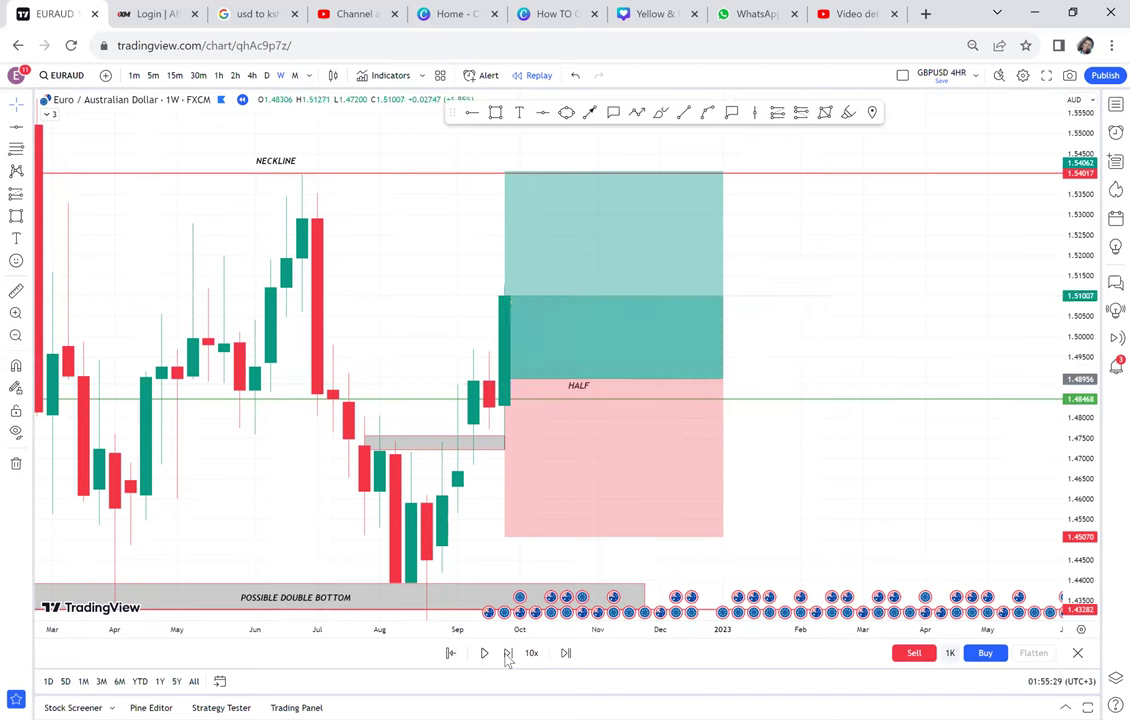
left_click(507, 654)
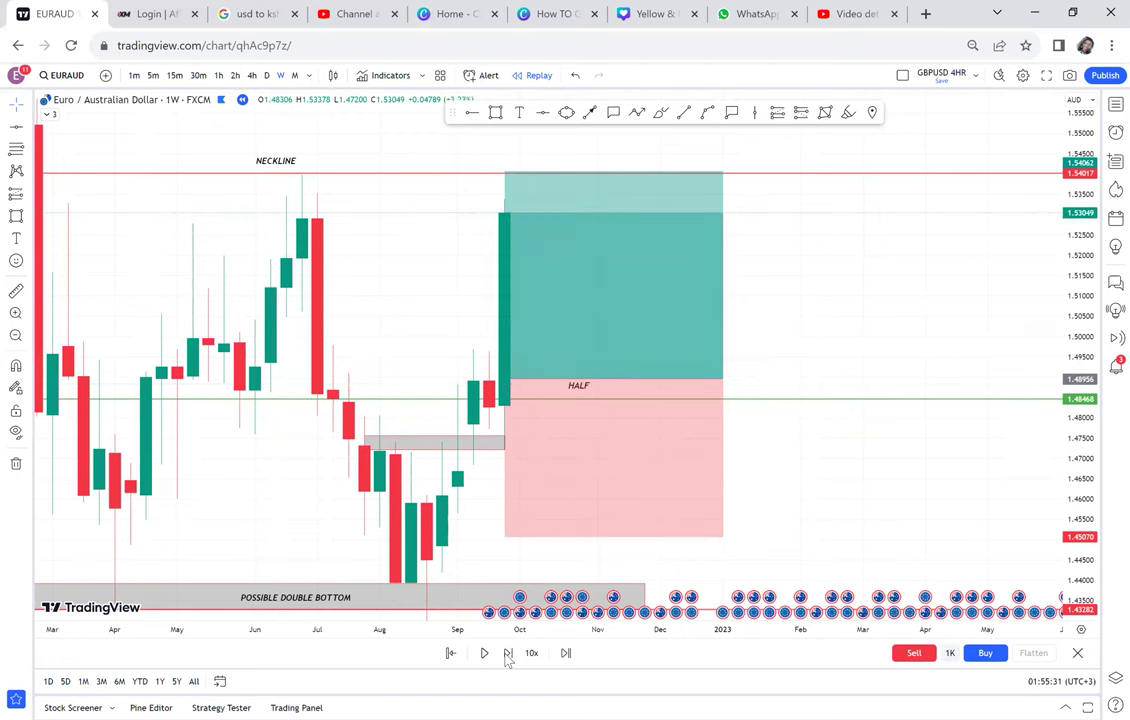
left_click_drag(625, 338, 671, 330)
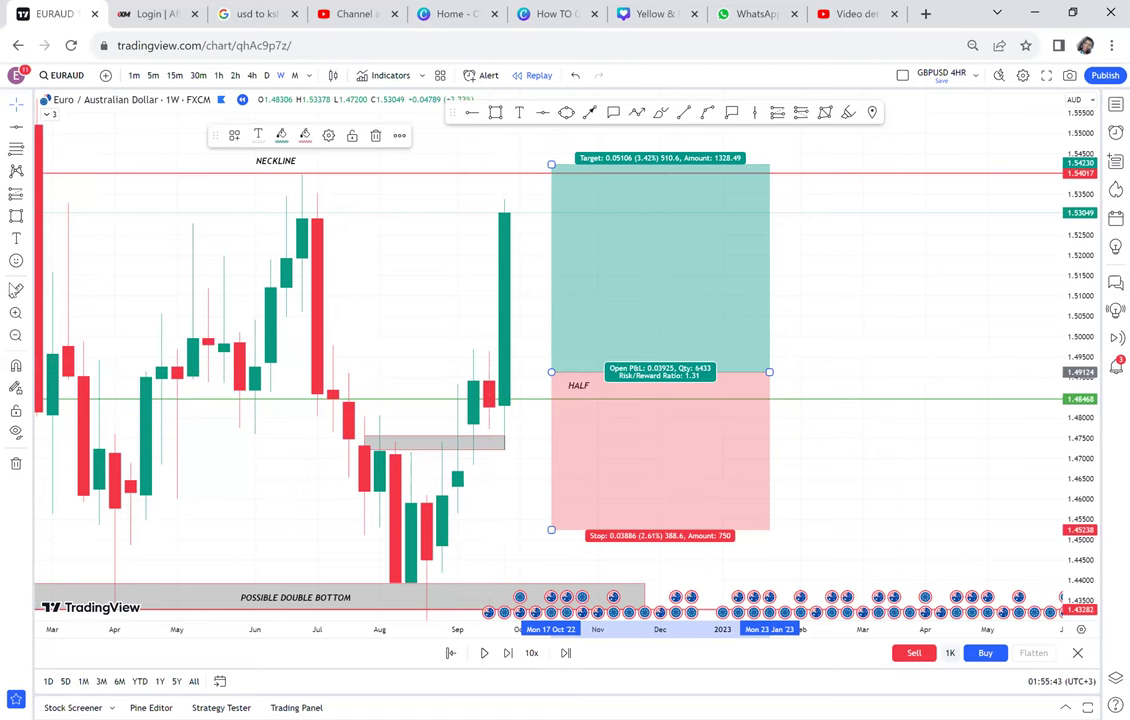
Measure the rally with Date and Price Range, then advance until the candle wicks to 1.54186
left_click(442, 412, "shift")
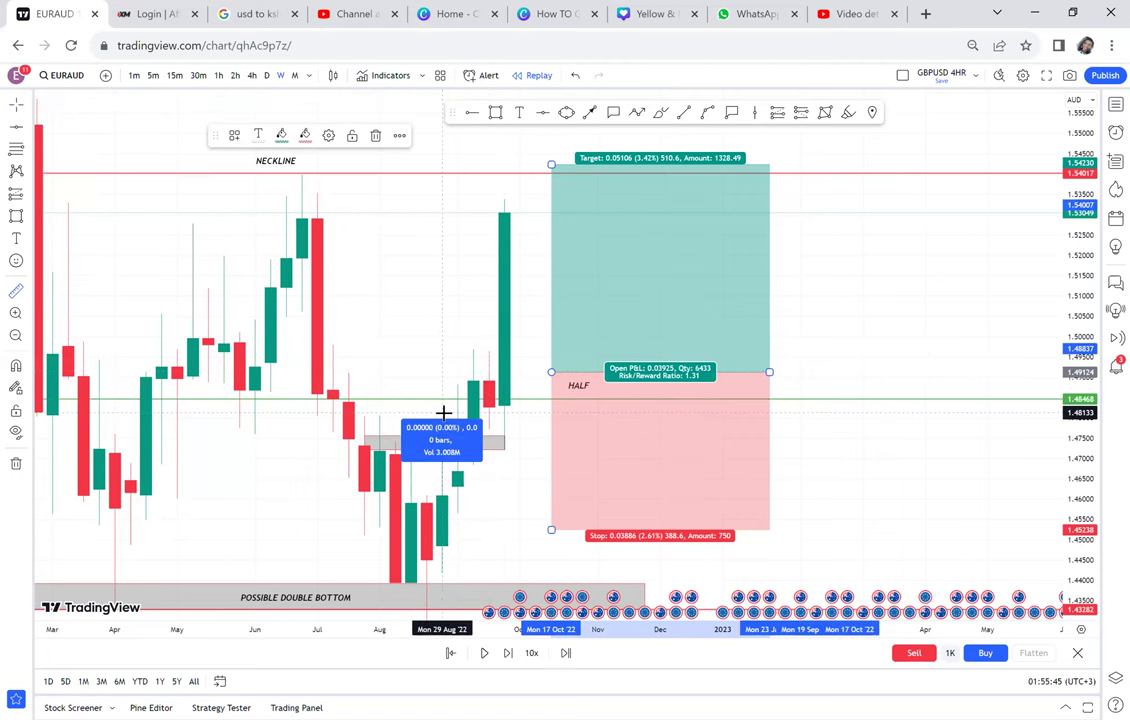
left_click(593, 200)
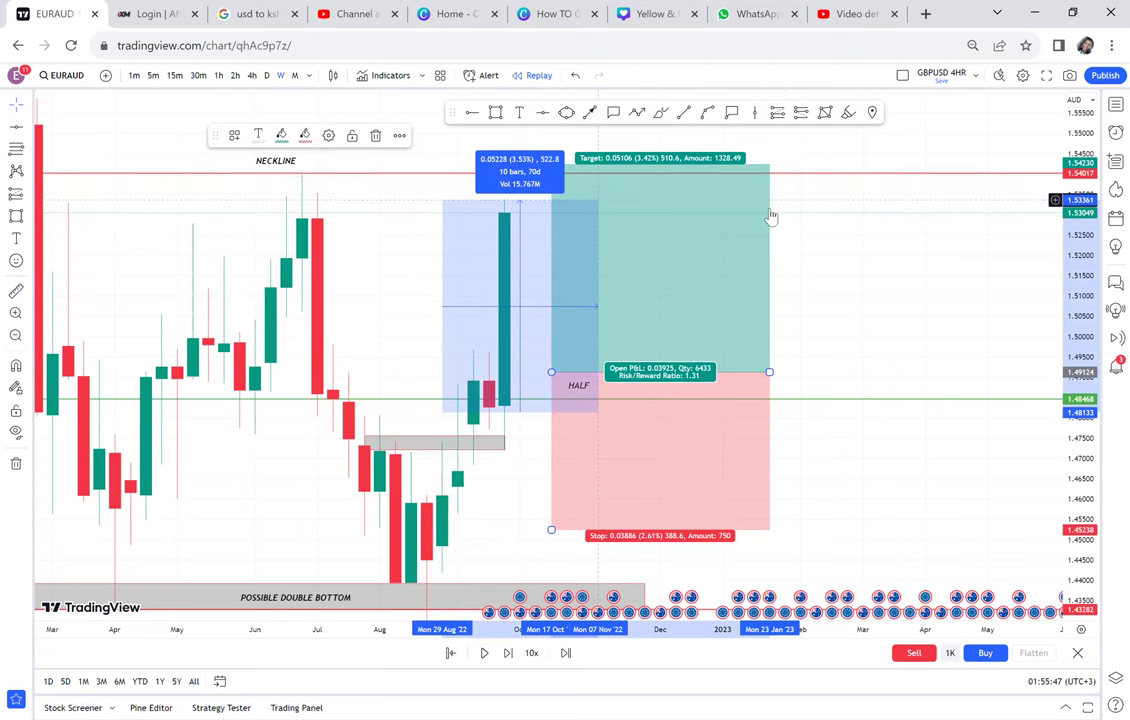
left_click(588, 481)
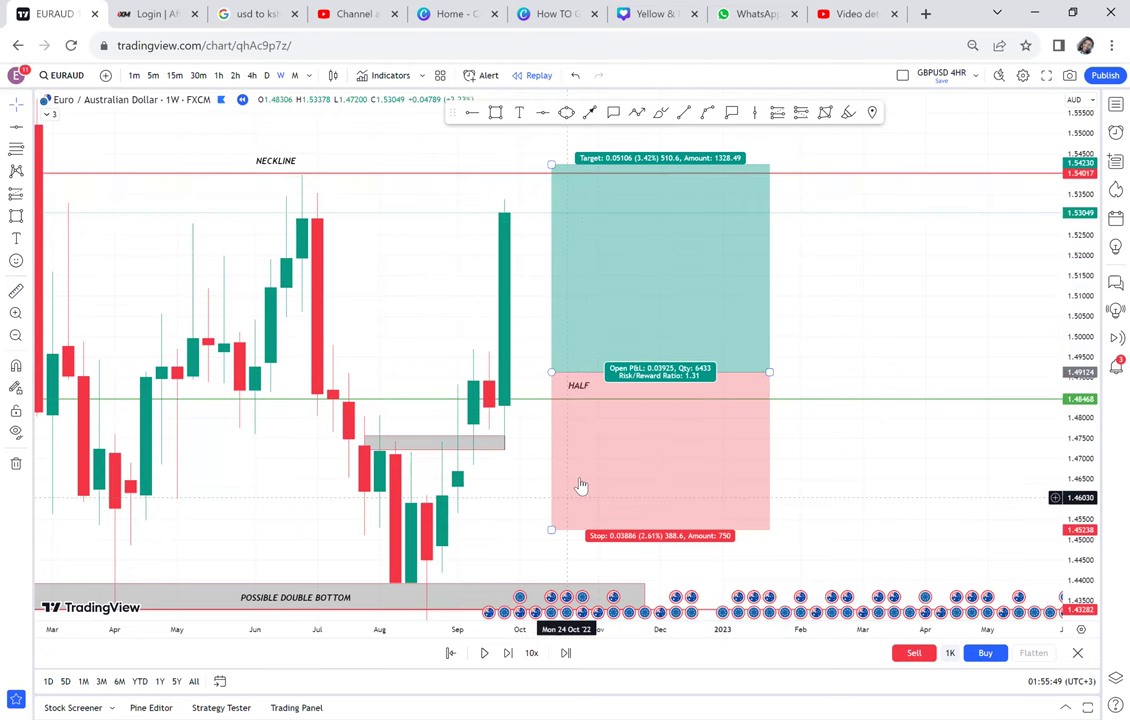
left_click(510, 656)
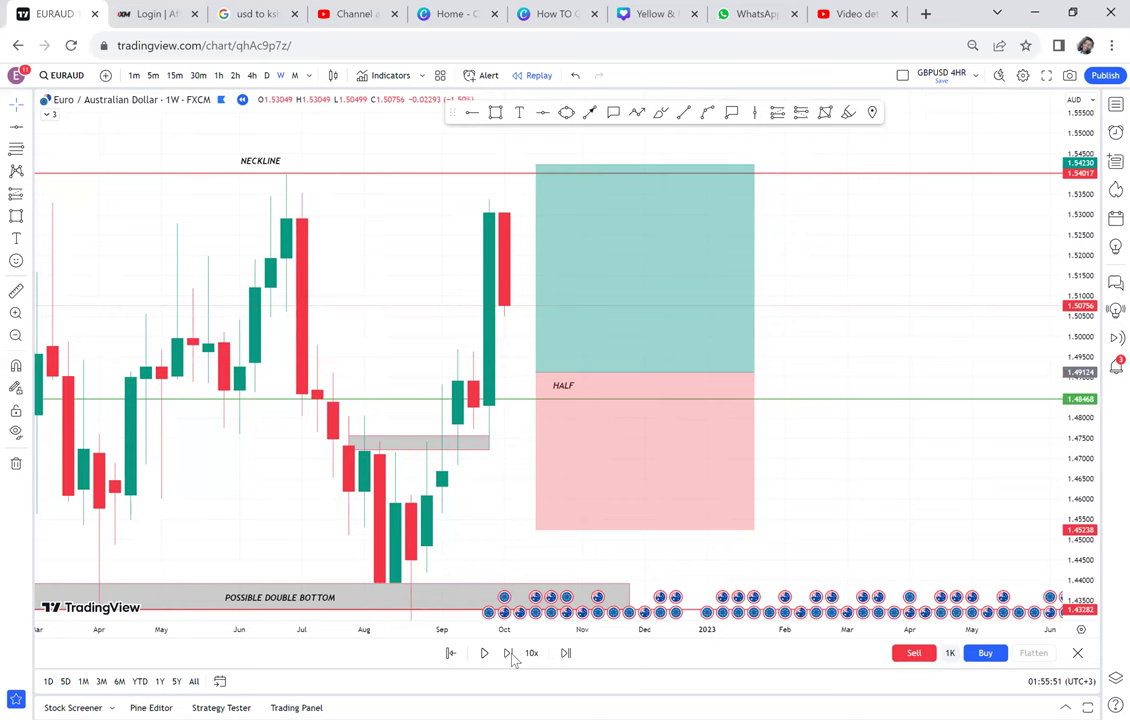
left_click(510, 656)
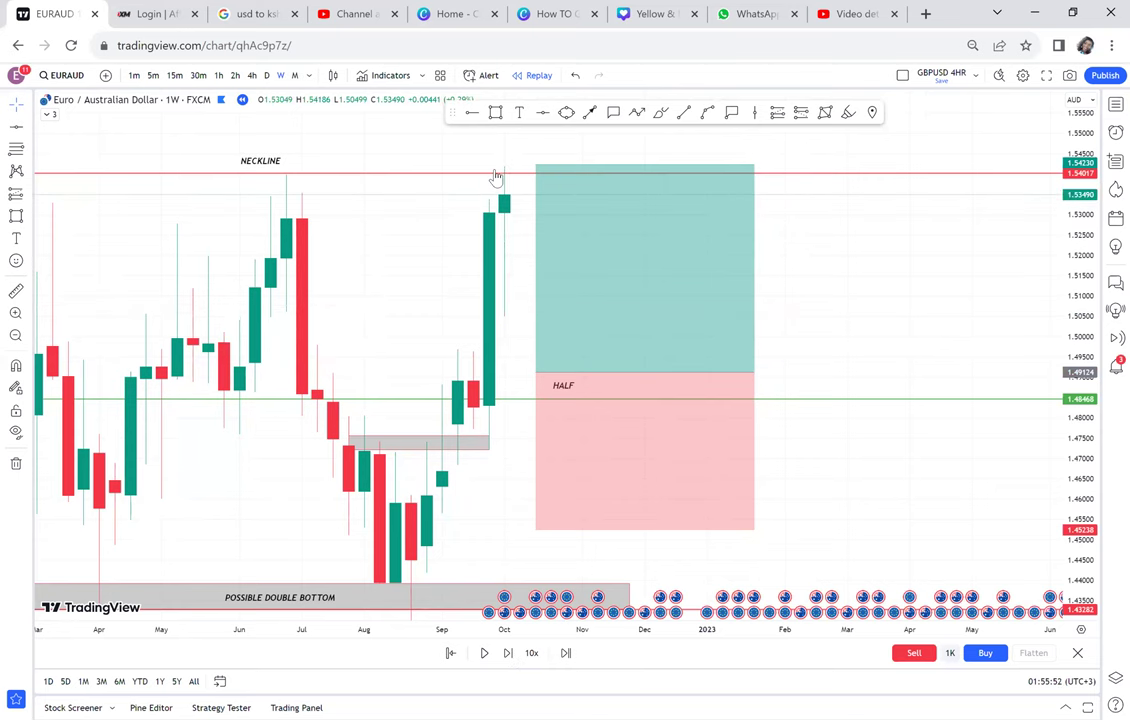
left_click_drag(406, 323, 671, 287)
scroll(671, 287, "down", 4)
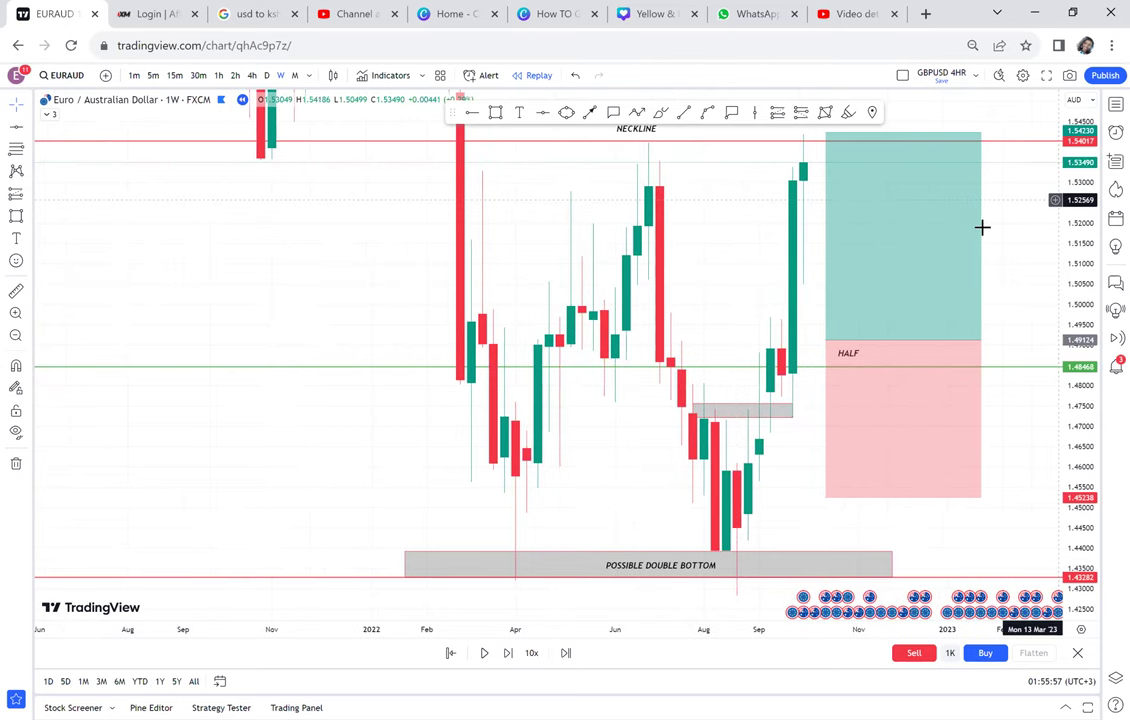
Switch the EURAUD chart to daily candles
left_click(267, 76)
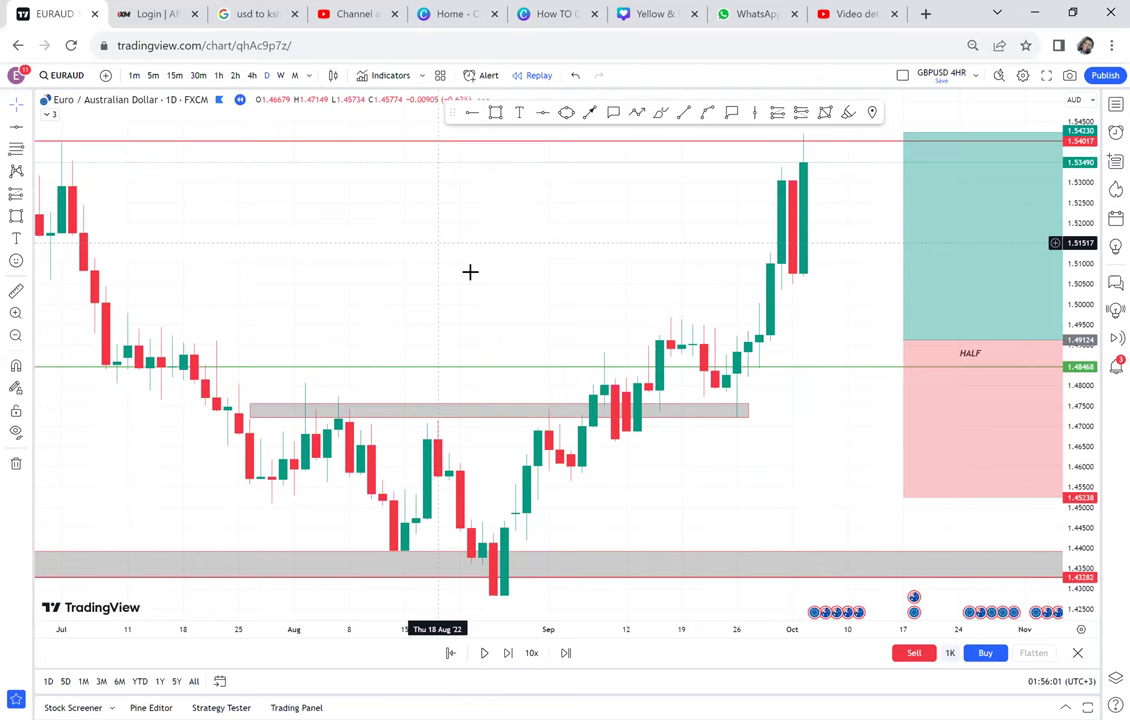
scroll(470, 271, "down", 3)
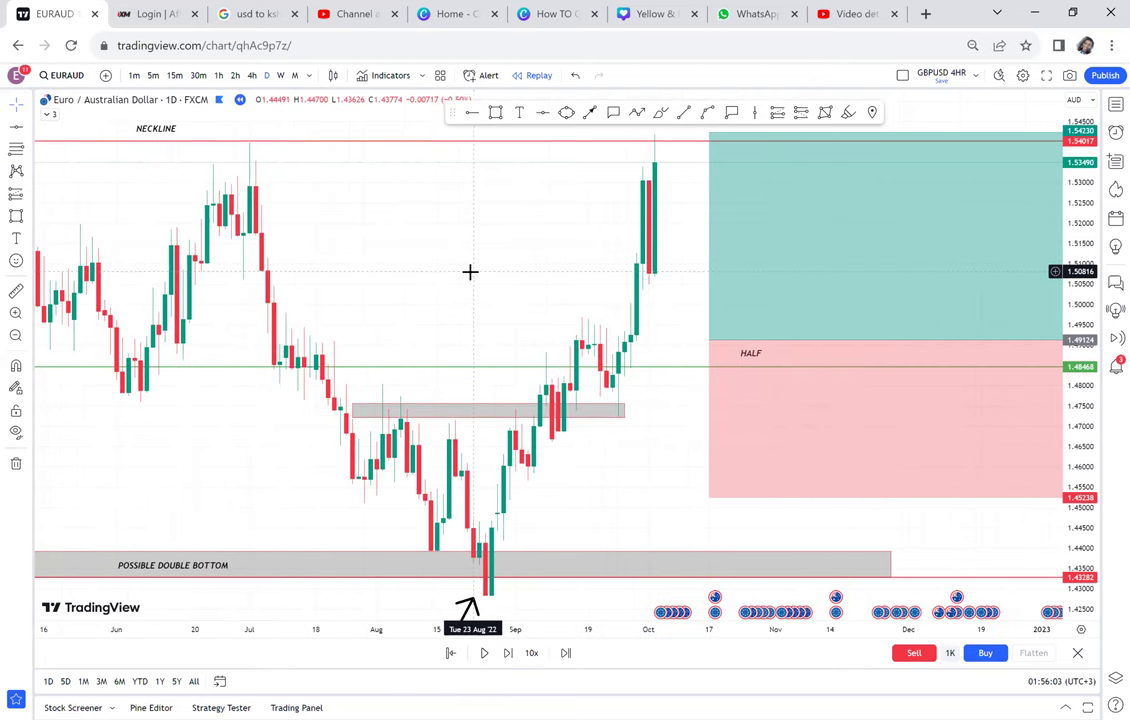
scroll(478, 269, "down", 4)
scroll(526, 215, "up", 2)
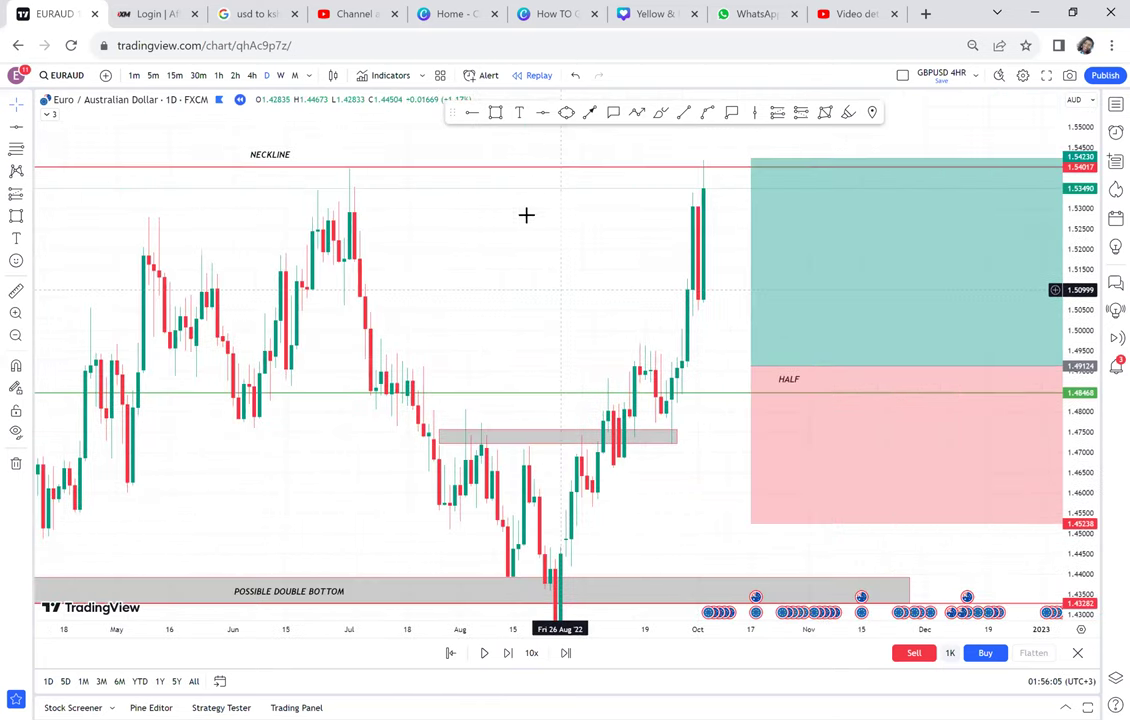
Draw a grey rectangle along the neckline from the July high to the October candle
left_click(495, 112)
left_click(317, 170)
left_click(734, 193)
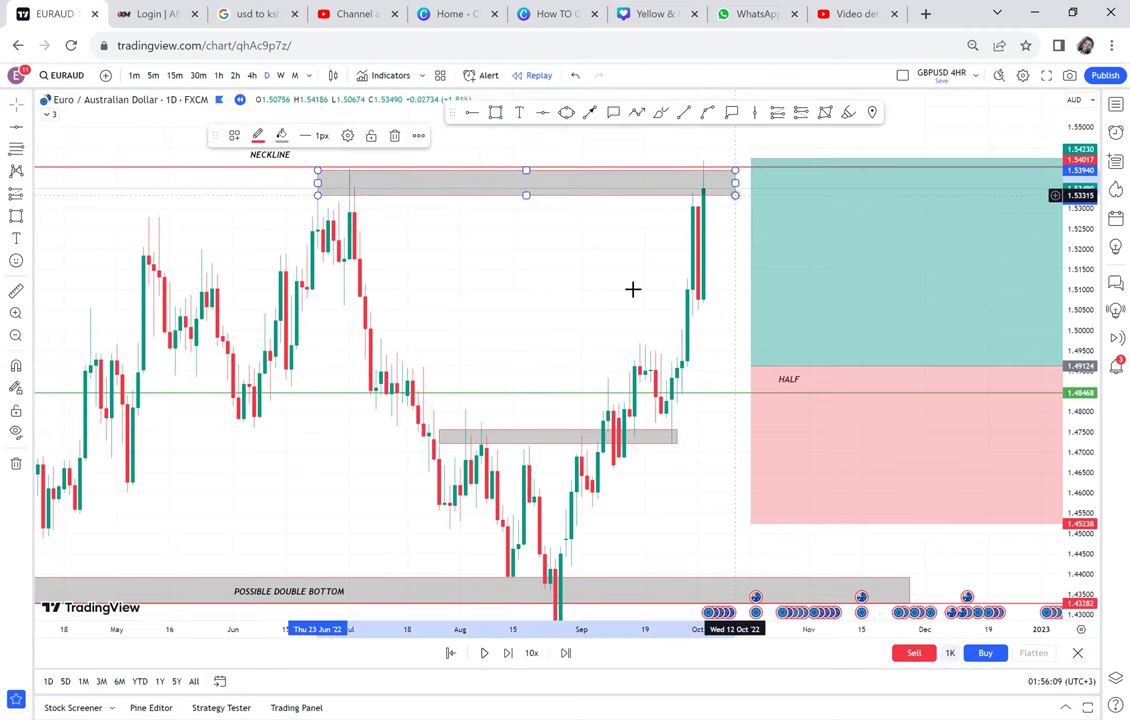
left_click_drag(576, 254, 542, 197)
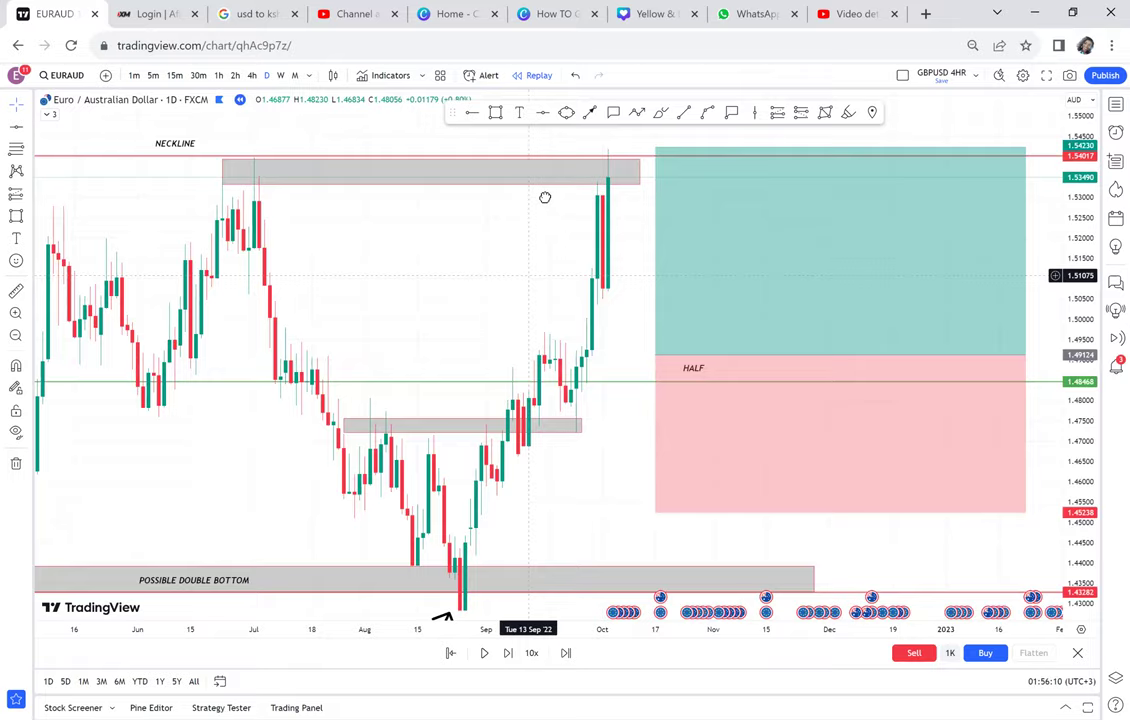
scroll(683, 182, "down", 3)
scroll(668, 225, "up", 2)
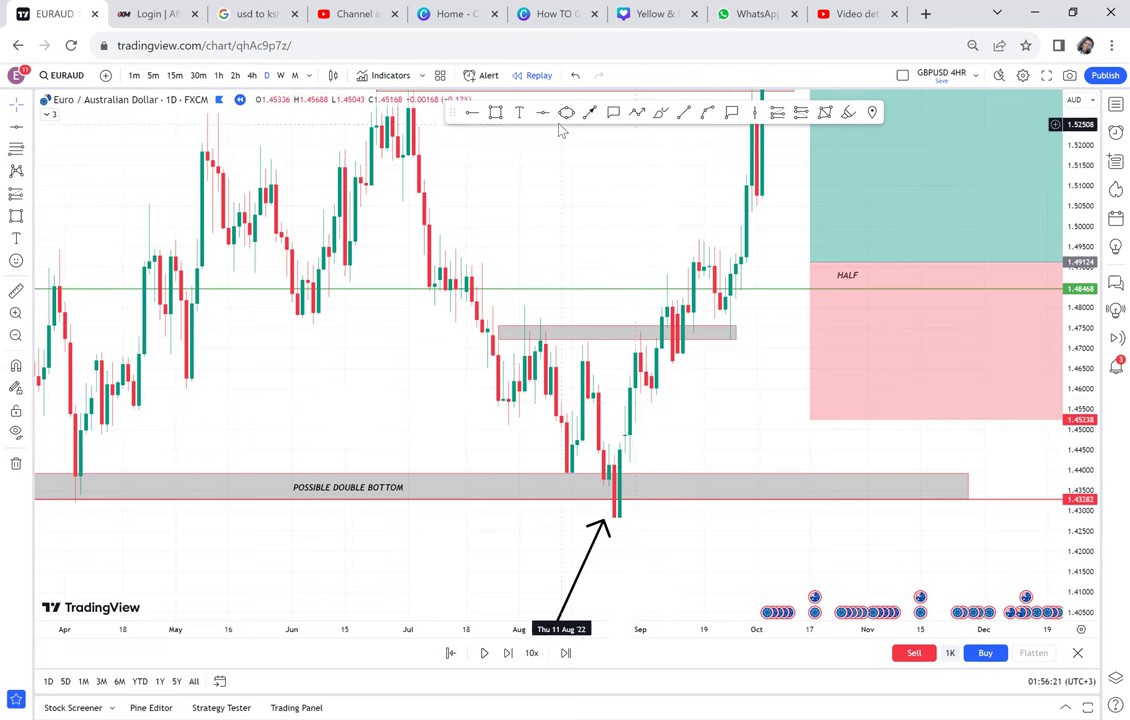
Switch to weekly candles and advance the replay nine bars until price breaks the neckline to 1.56291
left_click(281, 75)
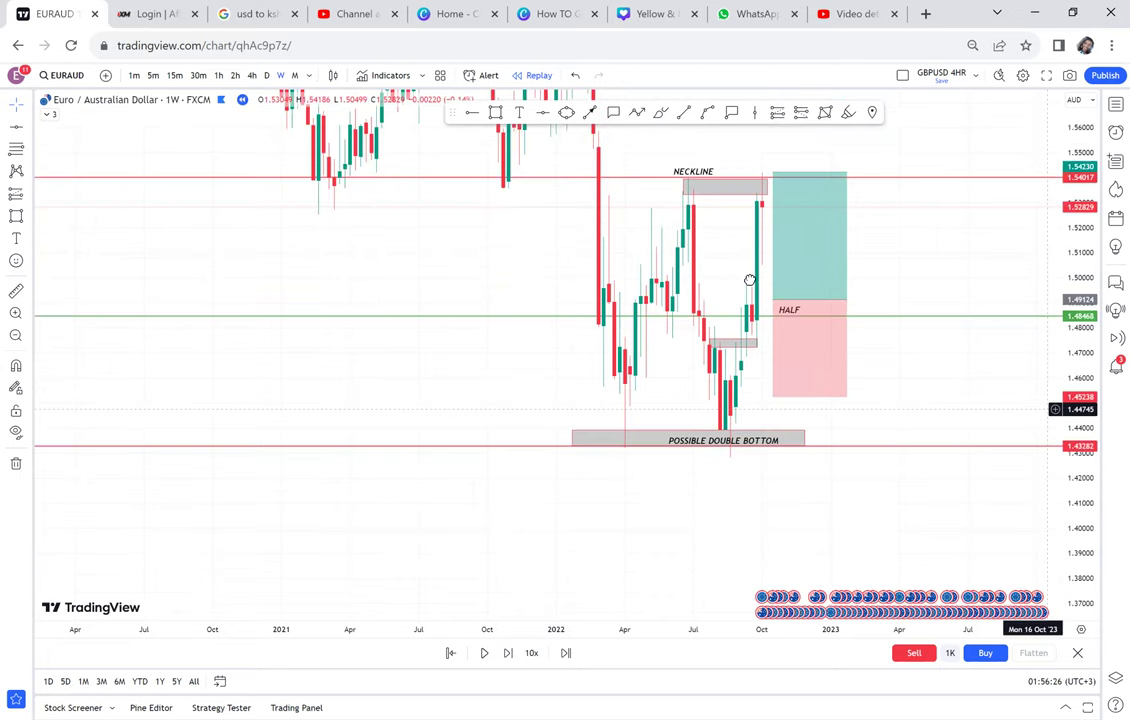
left_click_drag(749, 280, 730, 288)
scroll(730, 288, "up", 2)
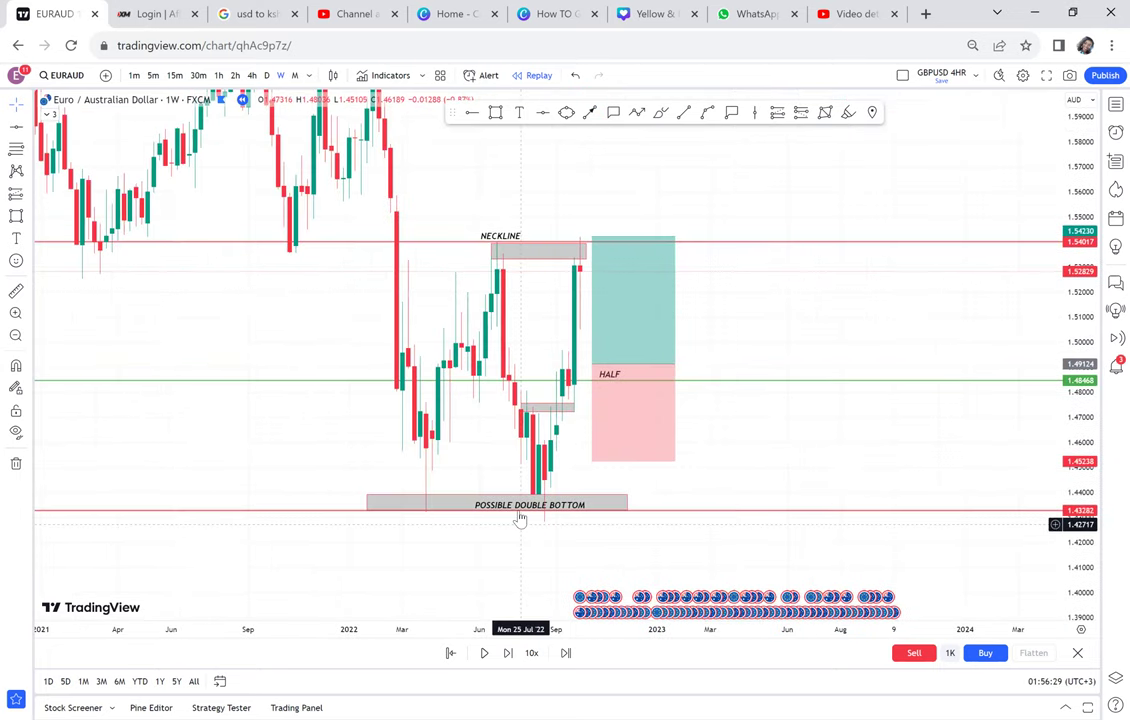
left_click(508, 653)
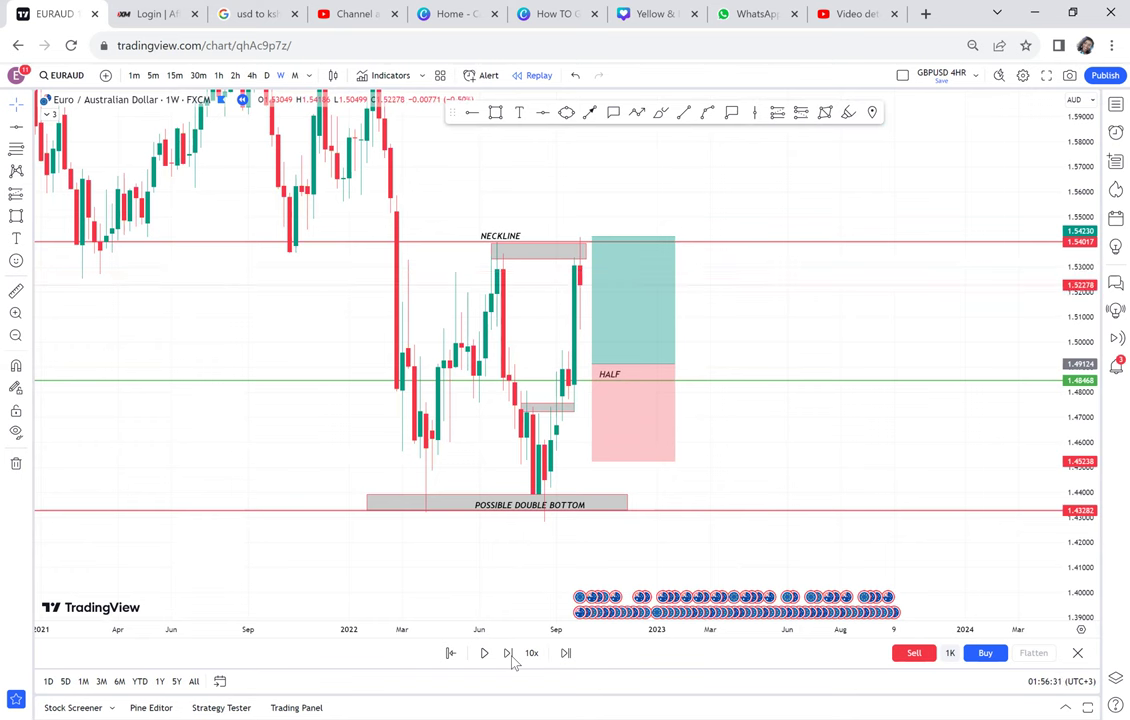
left_click(508, 653)
left_click(509, 655)
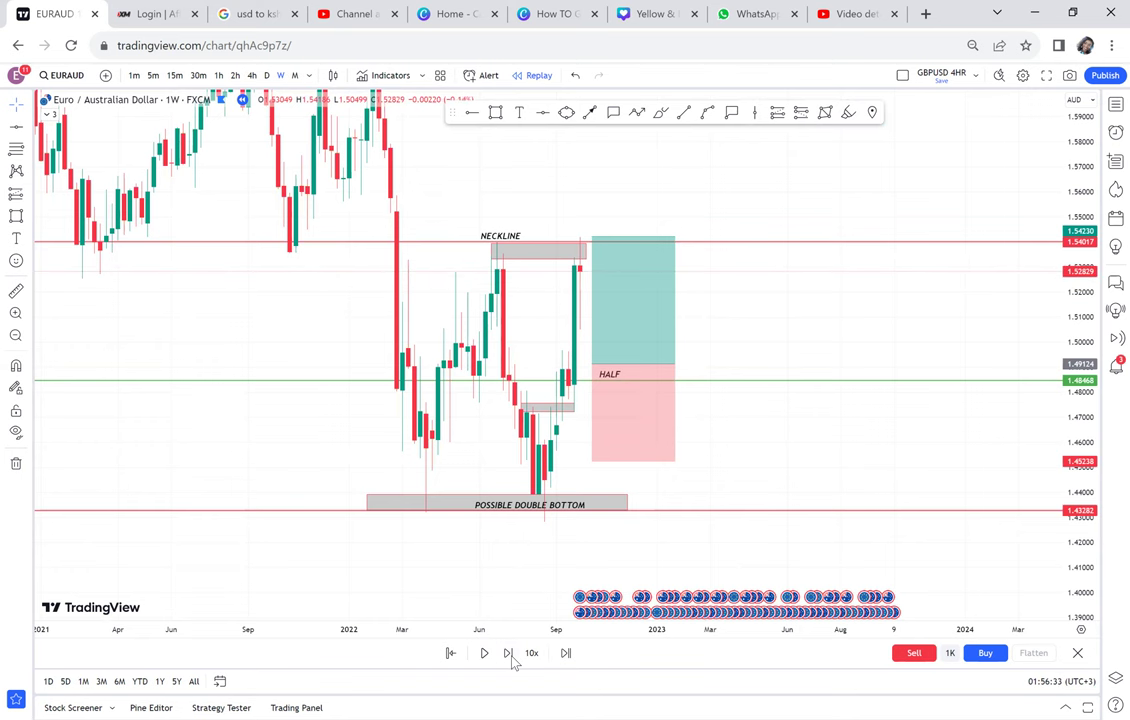
left_click(508, 655)
left_click(508, 655)
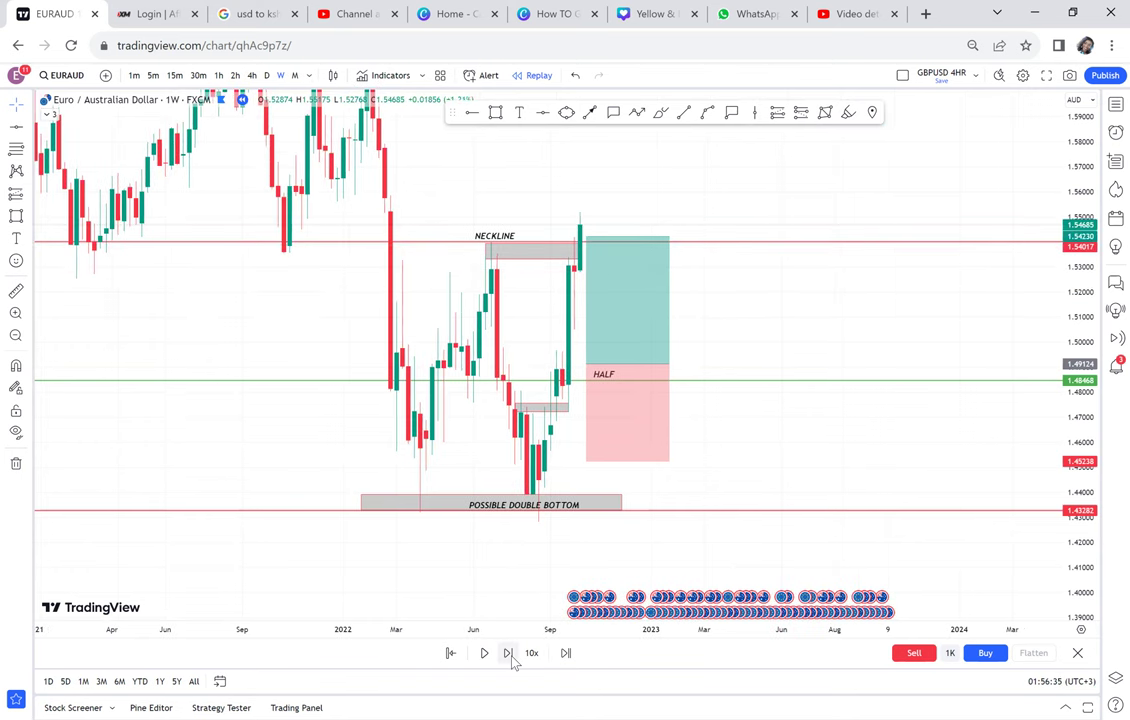
left_click(509, 656)
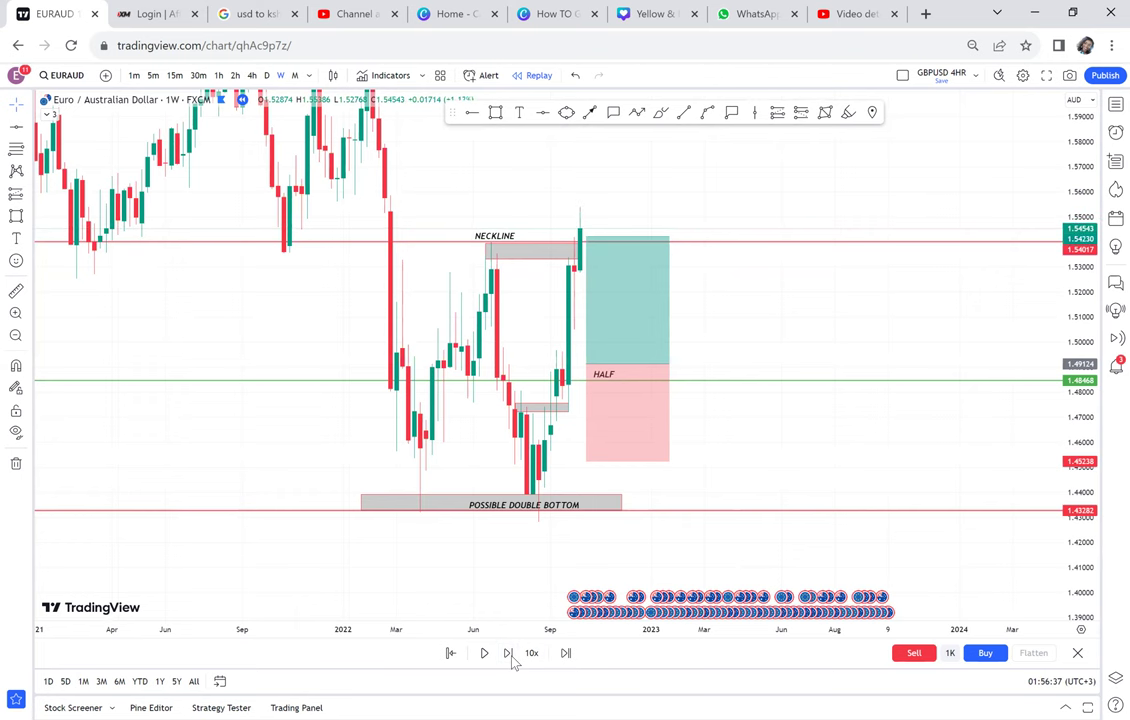
left_click(508, 655)
left_click(509, 656)
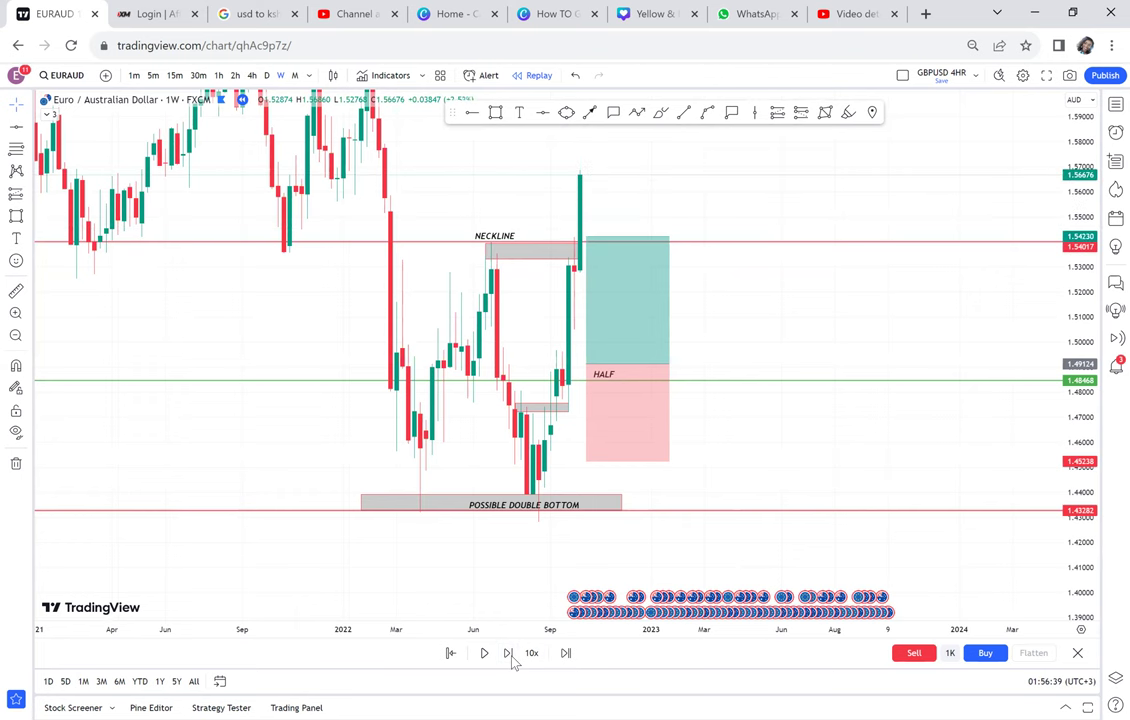
left_click(509, 655)
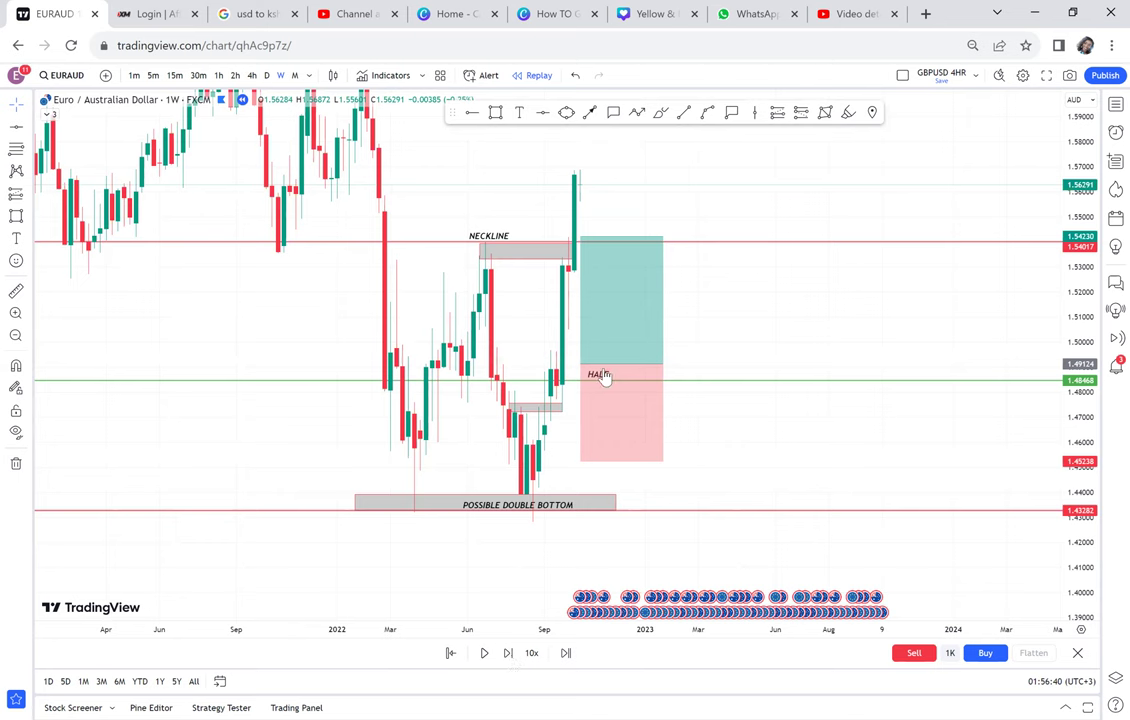
Start a rectangle with its first corner at late February 2022
scroll(497, 131, "up", 1)
left_click(495, 112)
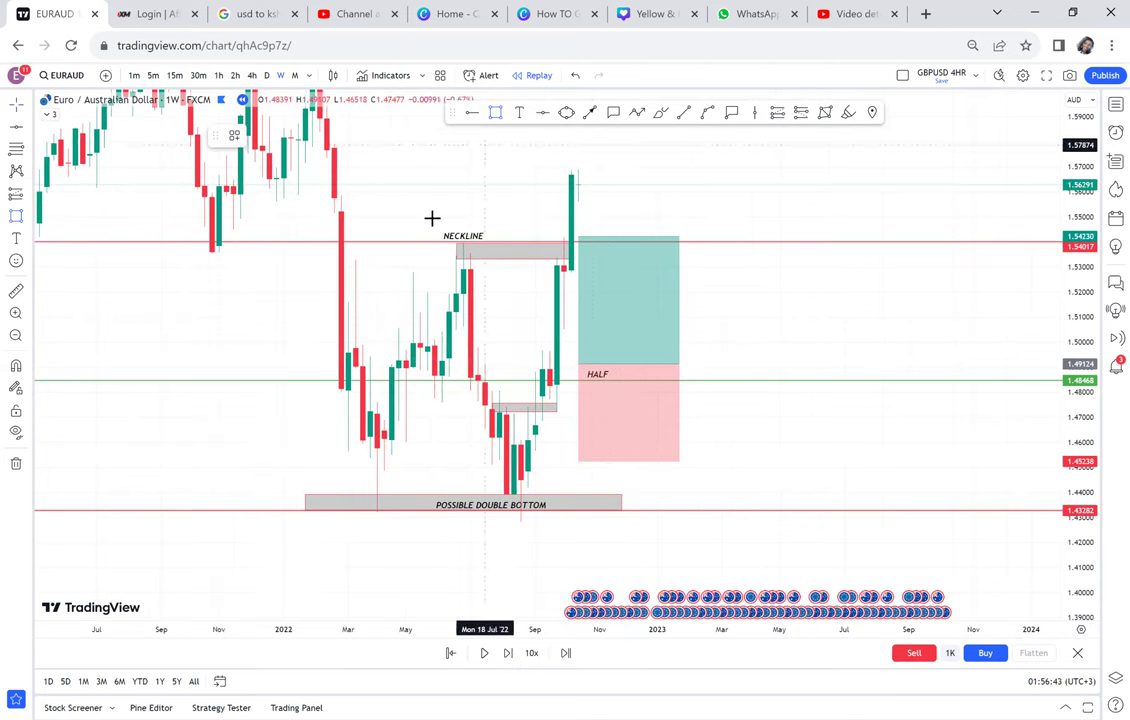
left_click(341, 243)
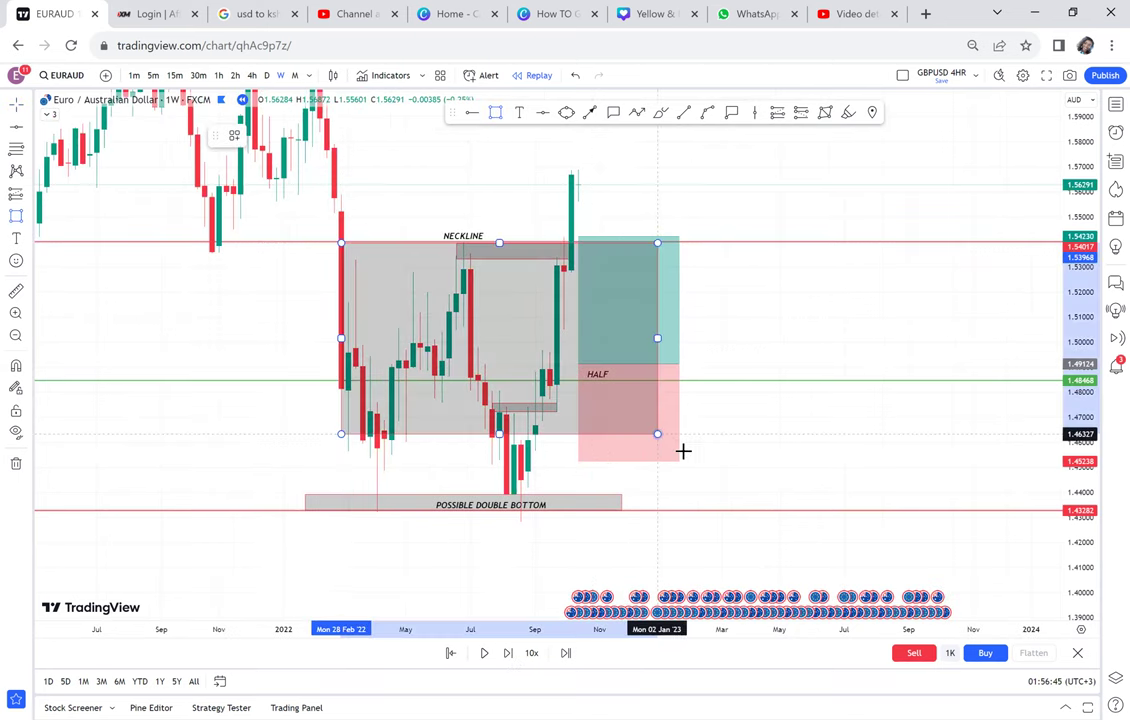
Finish the grey box spanning about 1.463–1.54 and move it up above the neckline
left_click(743, 511)
left_click_drag(880, 300, 857, 423)
left_click_drag(737, 455, 755, 174)
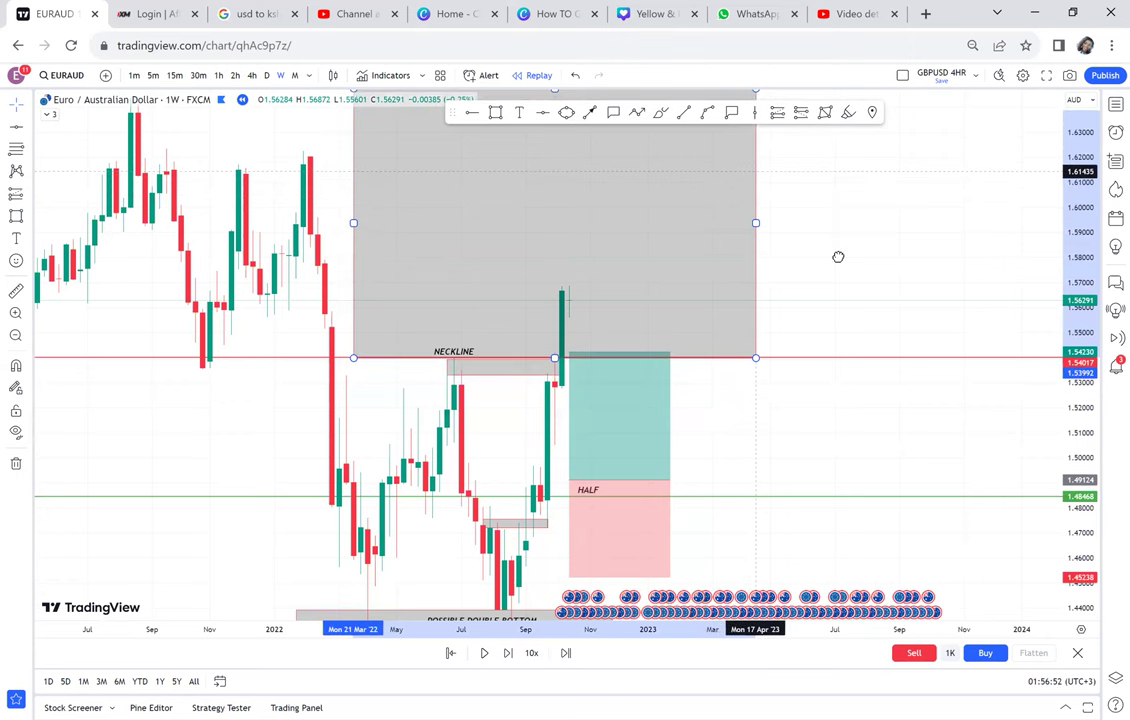
left_click(831, 319)
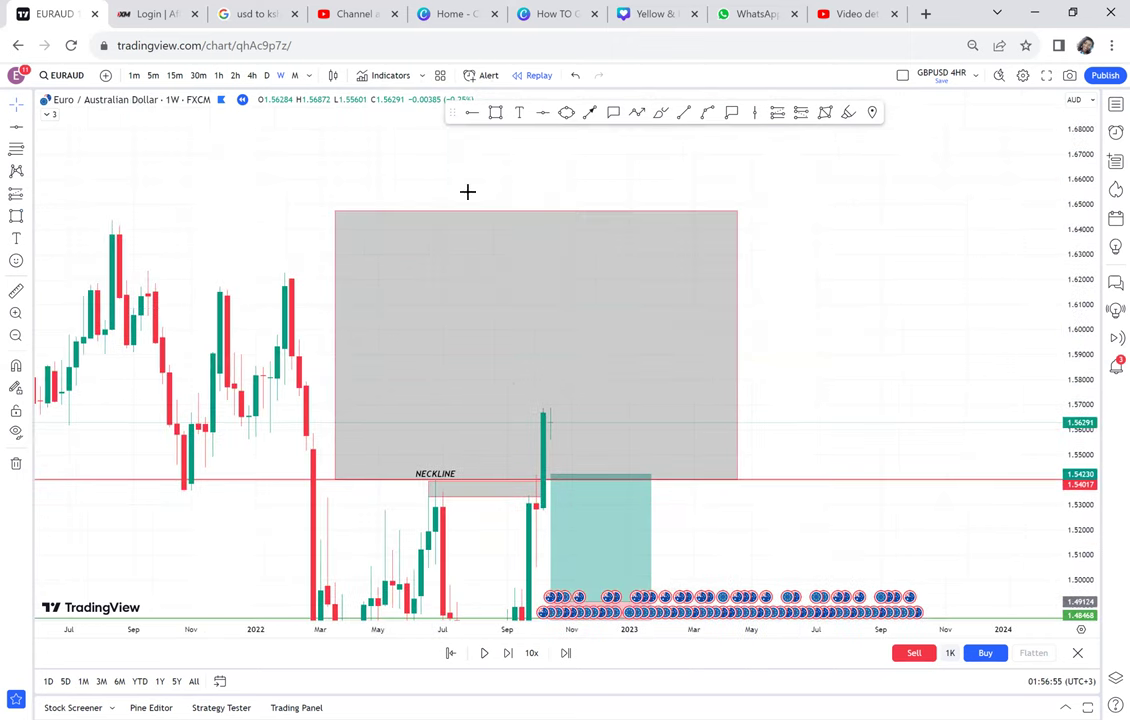
Add a green horizontal line at 1.64625 marking the box's top and refit the price scale
key("alt+h")
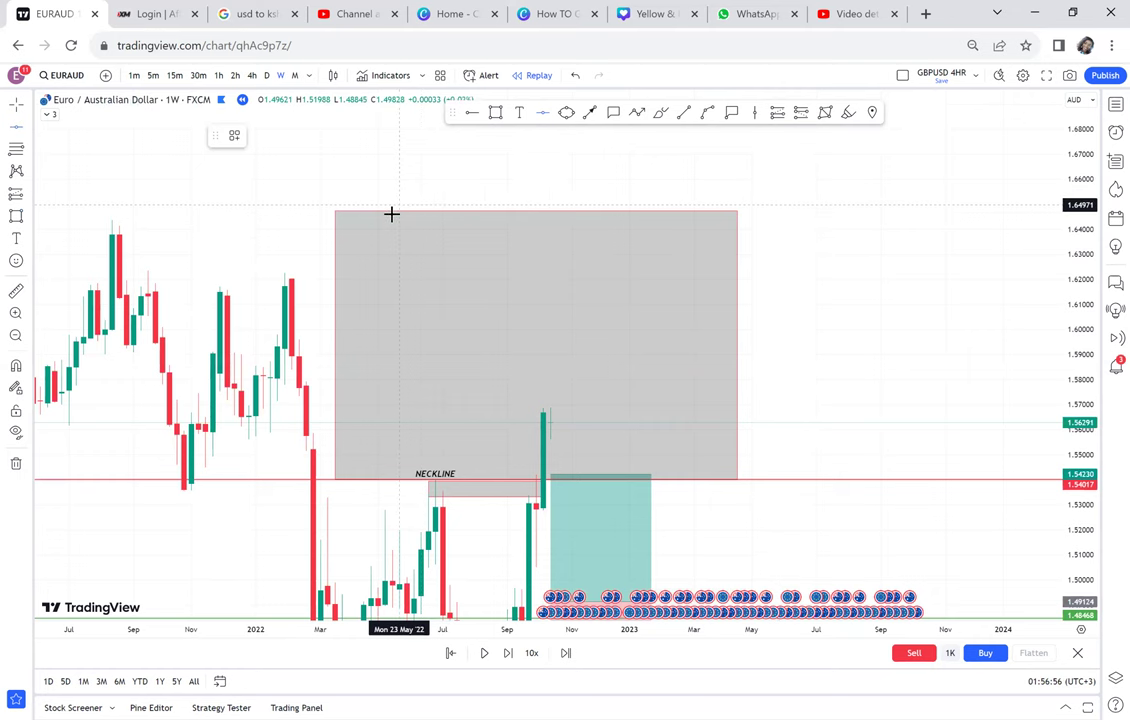
left_click_drag(795, 360, 725, 249)
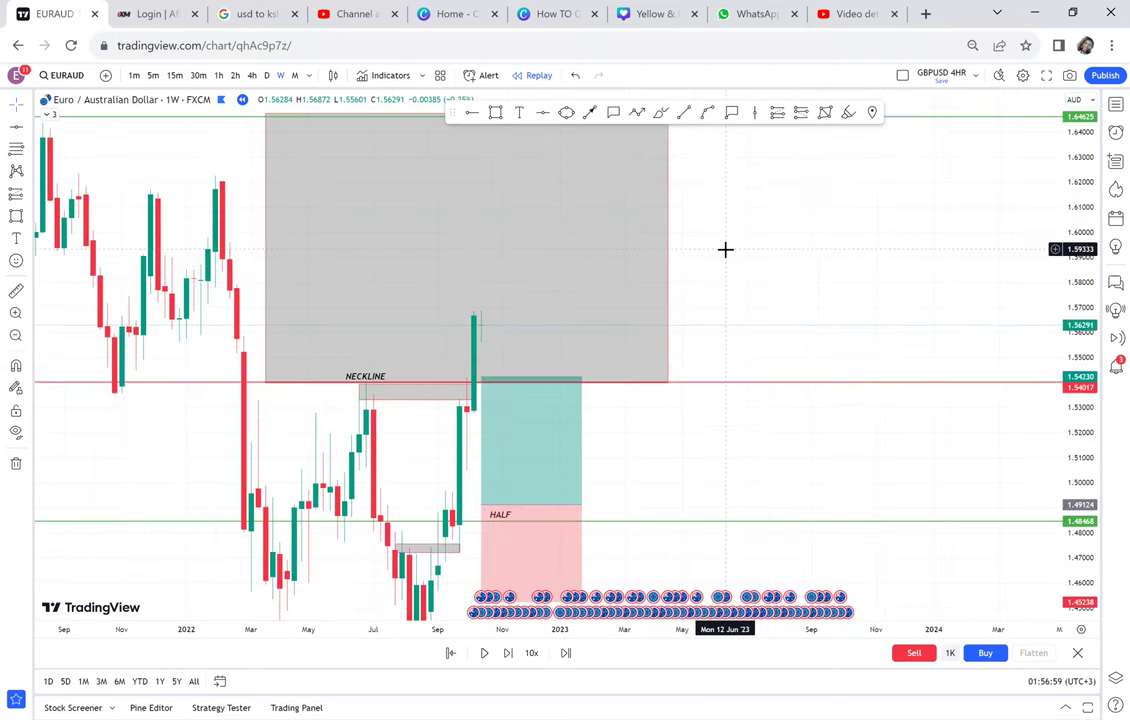
double_click(1073, 258)
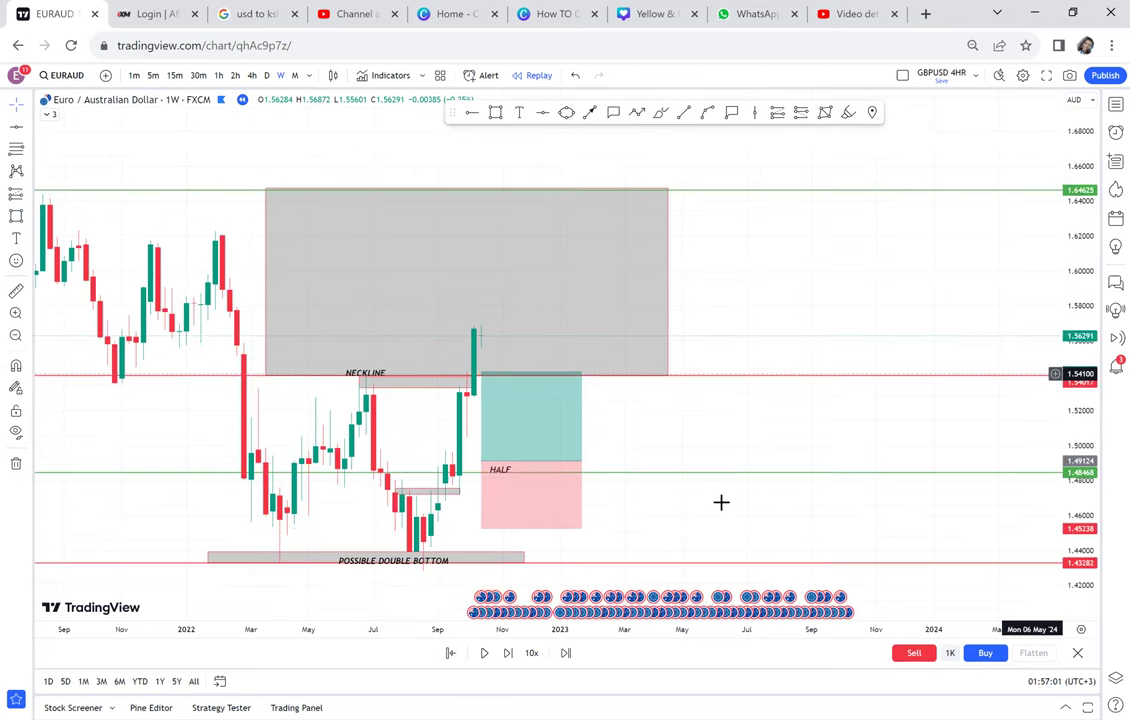
Play the replay into mid-2023 past the 1.64625 target, pause at 1.63032, and re-centre
left_click(484, 655)
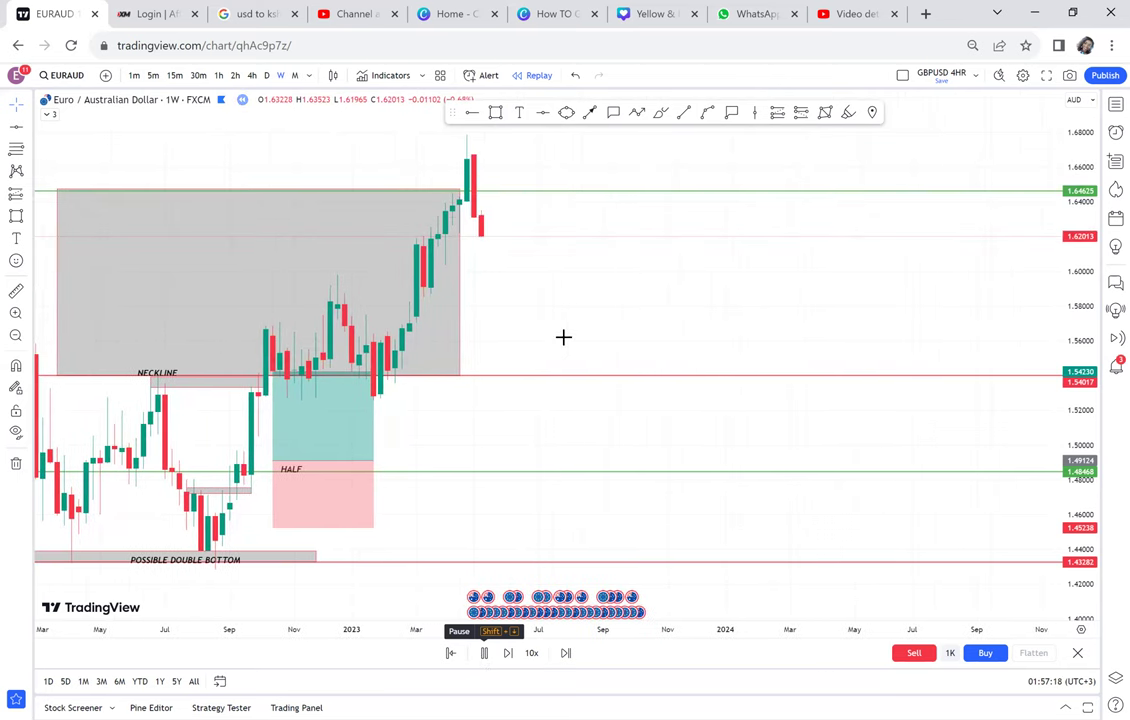
left_click(485, 651)
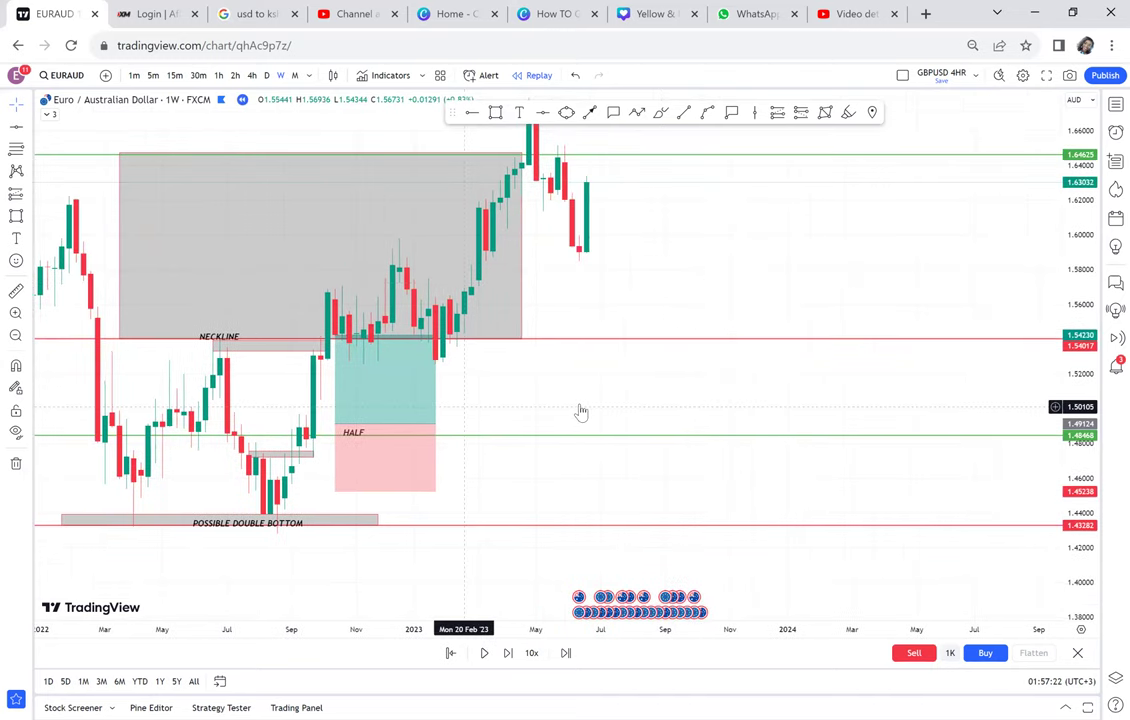
left_click_drag(247, 305, 444, 305)
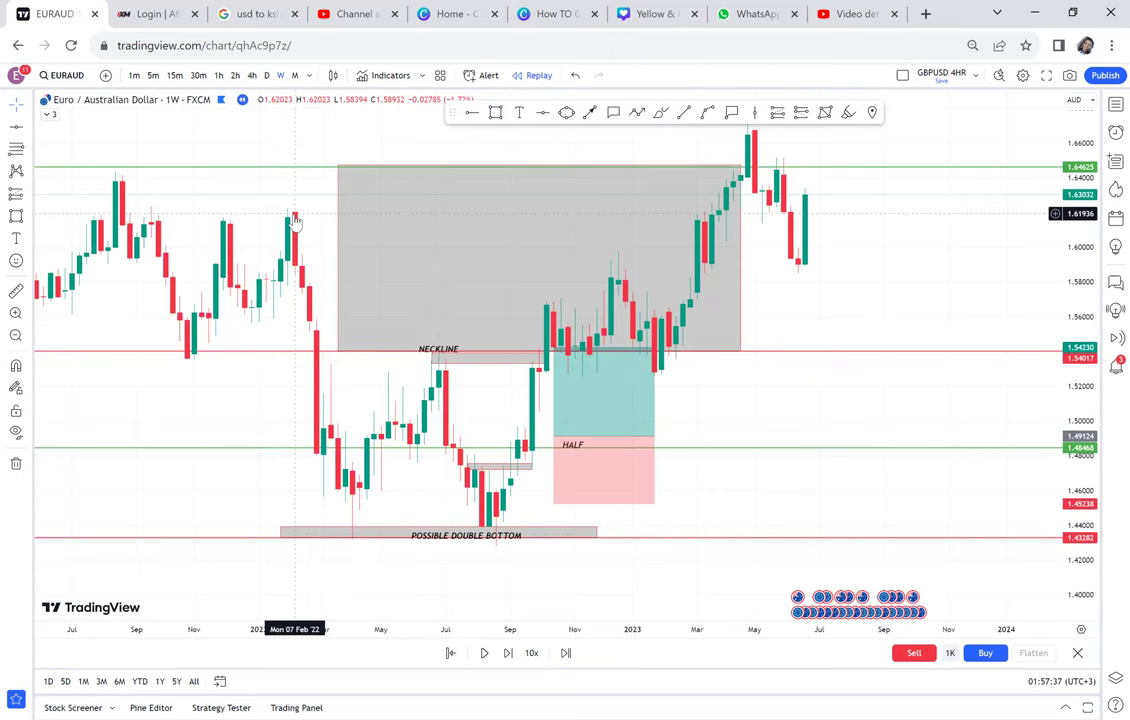
Switch to daily candles and frame the August low, NECKLINE break and rally into the target zone
left_click(266, 75)
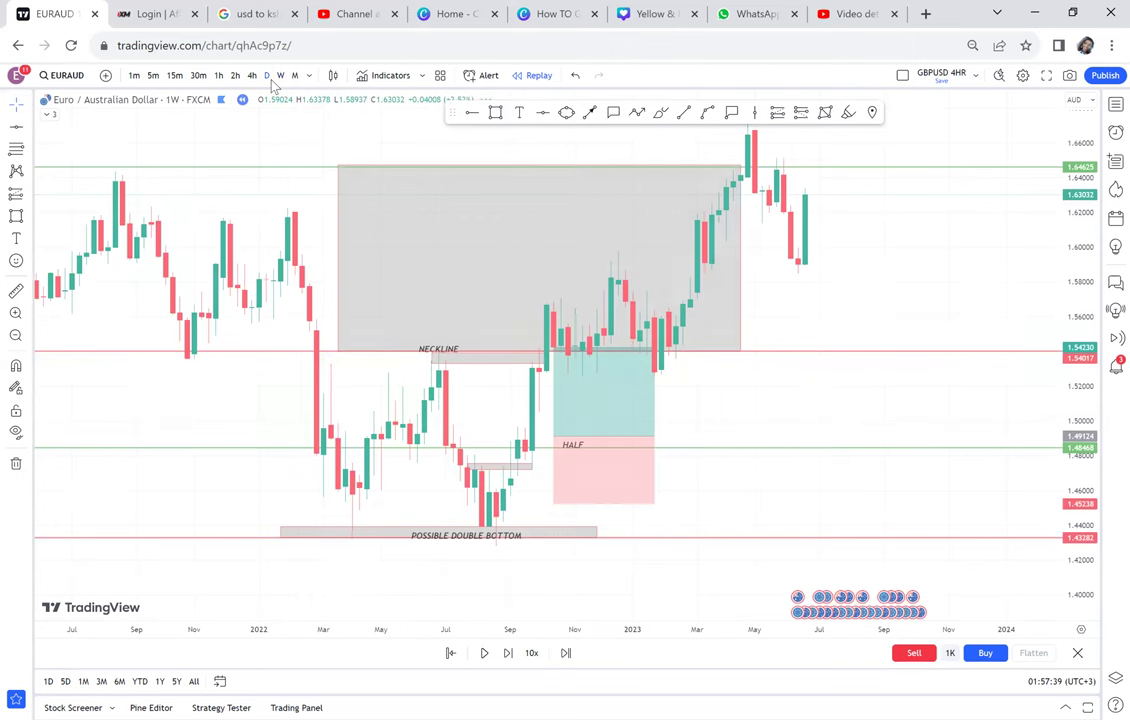
scroll(392, 323, "down", 5)
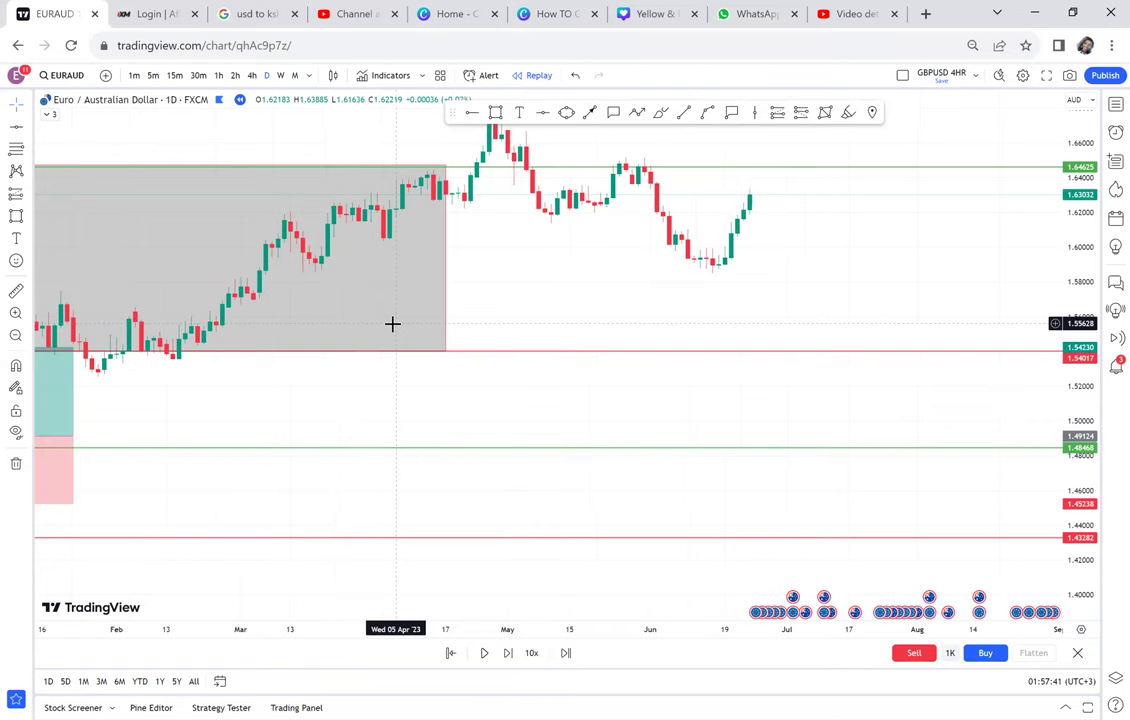
scroll(739, 351, "left", 2)
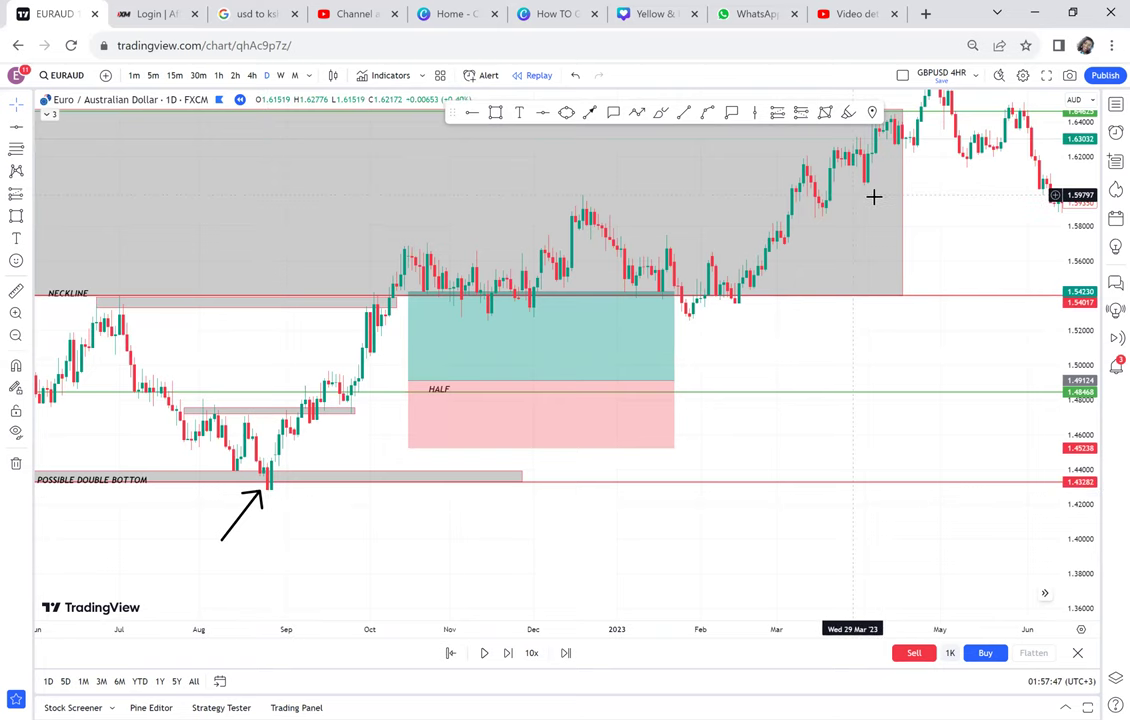
left_click_drag(948, 197, 1003, 123)
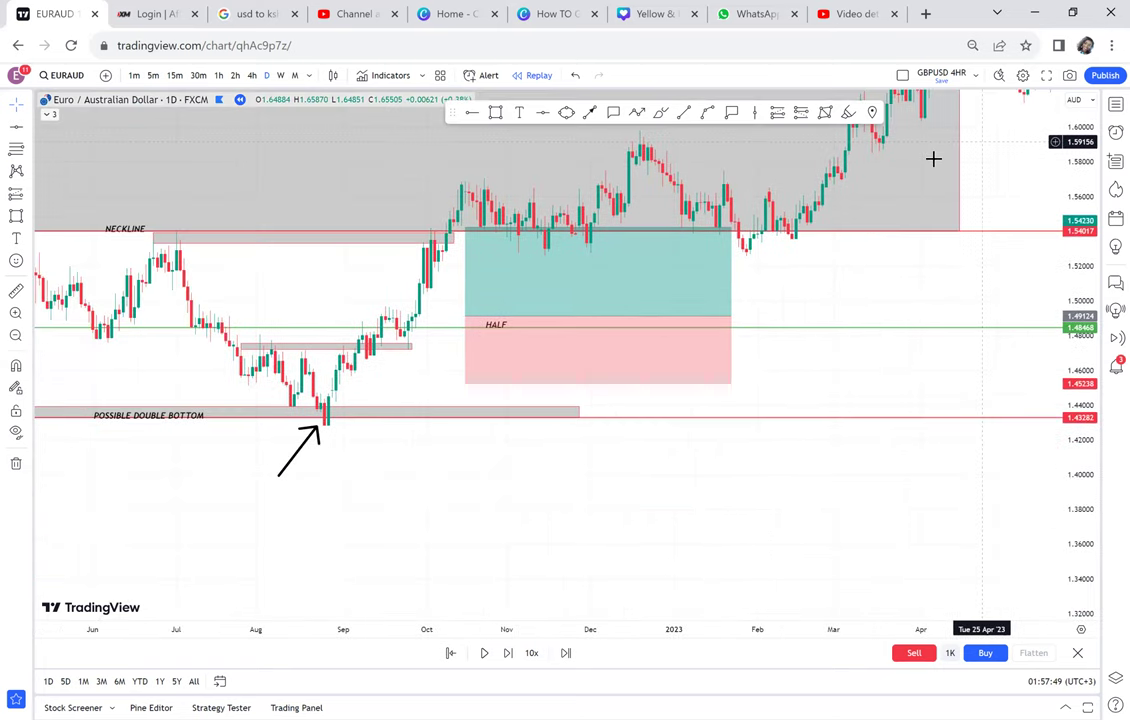